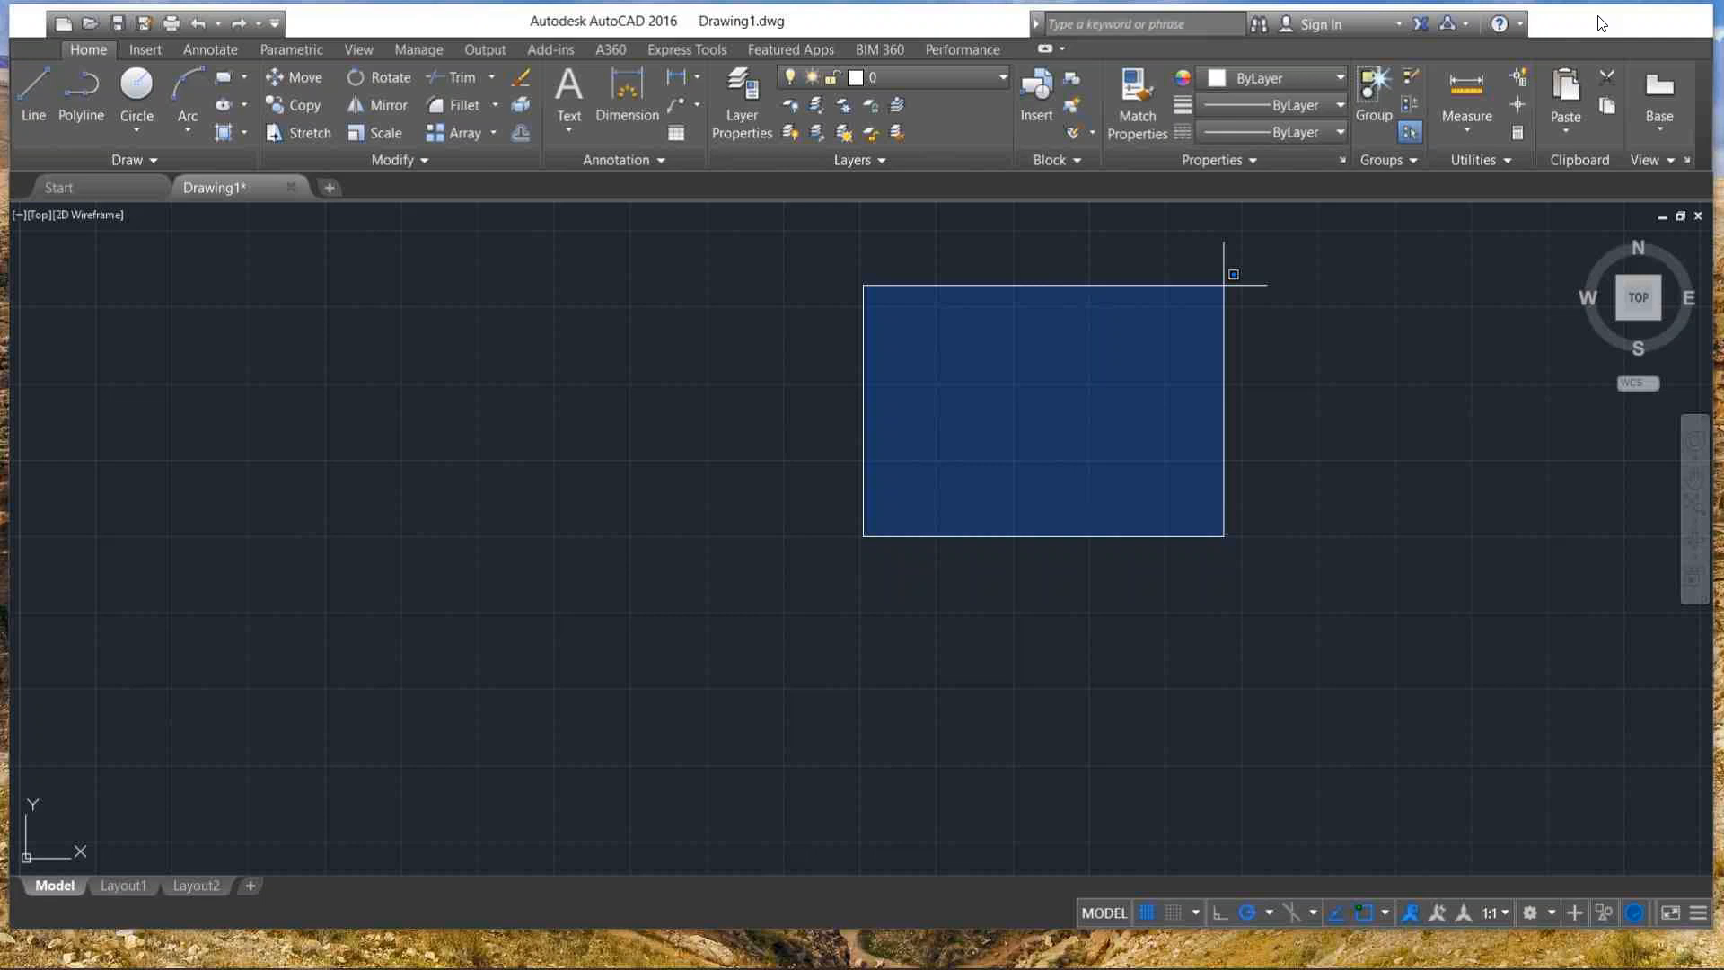
pyautogui.click(1601, 23)
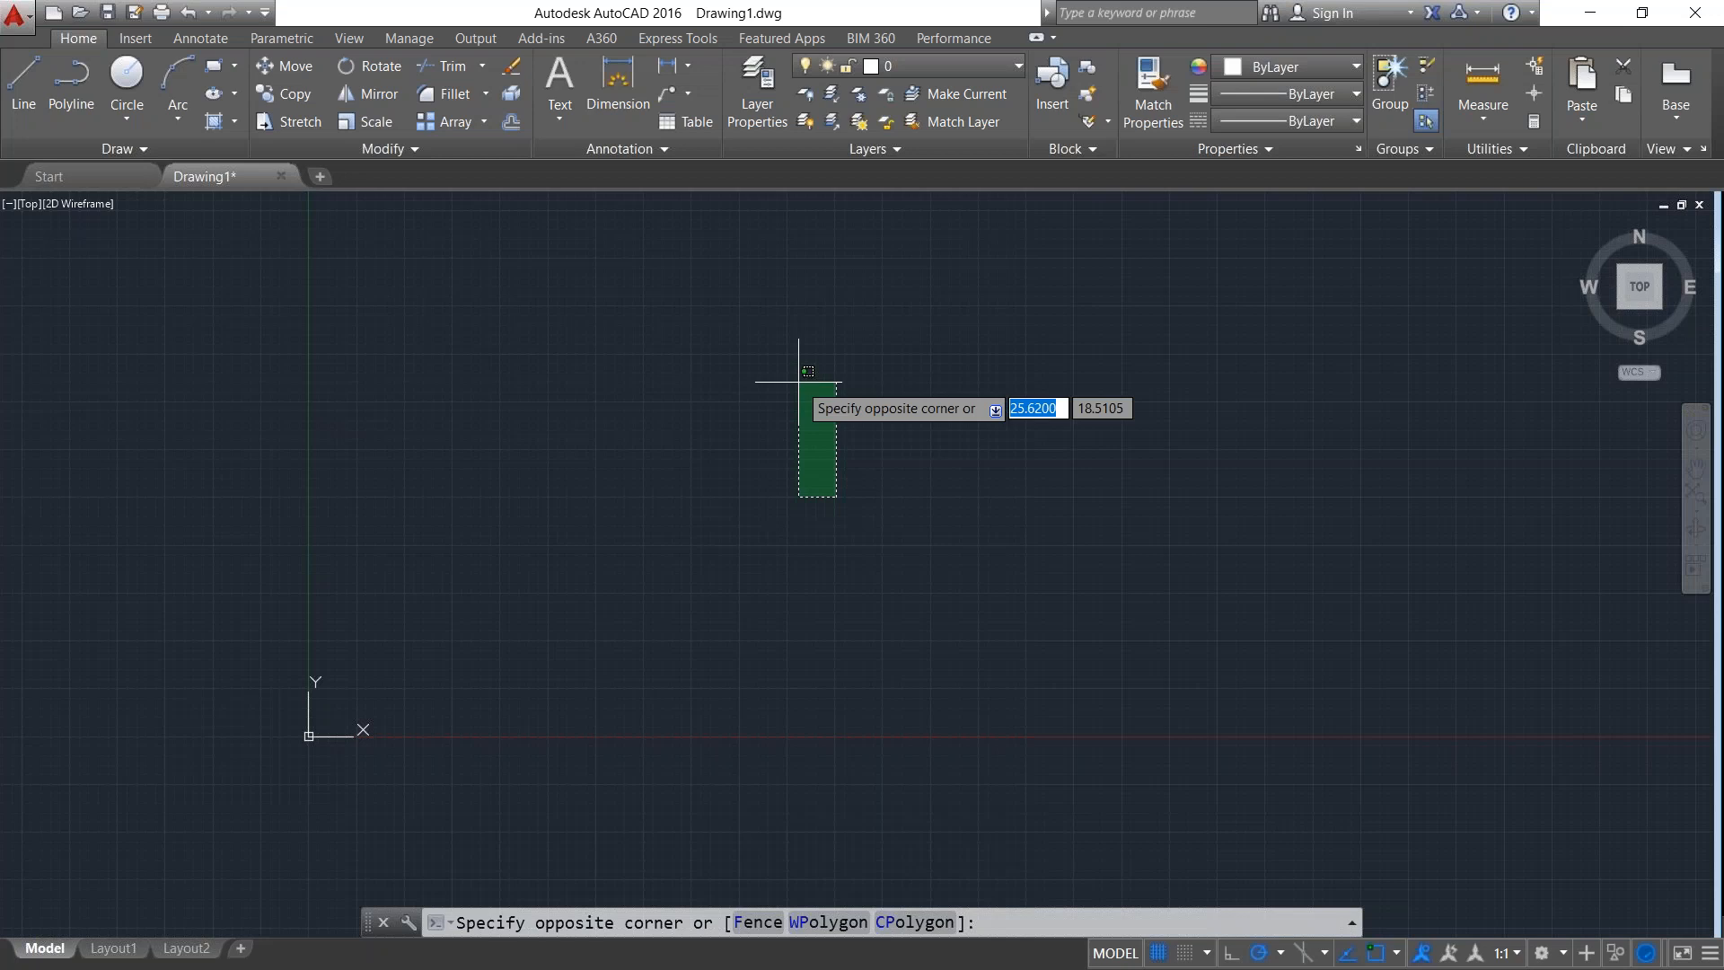
pyautogui.press('Escape')
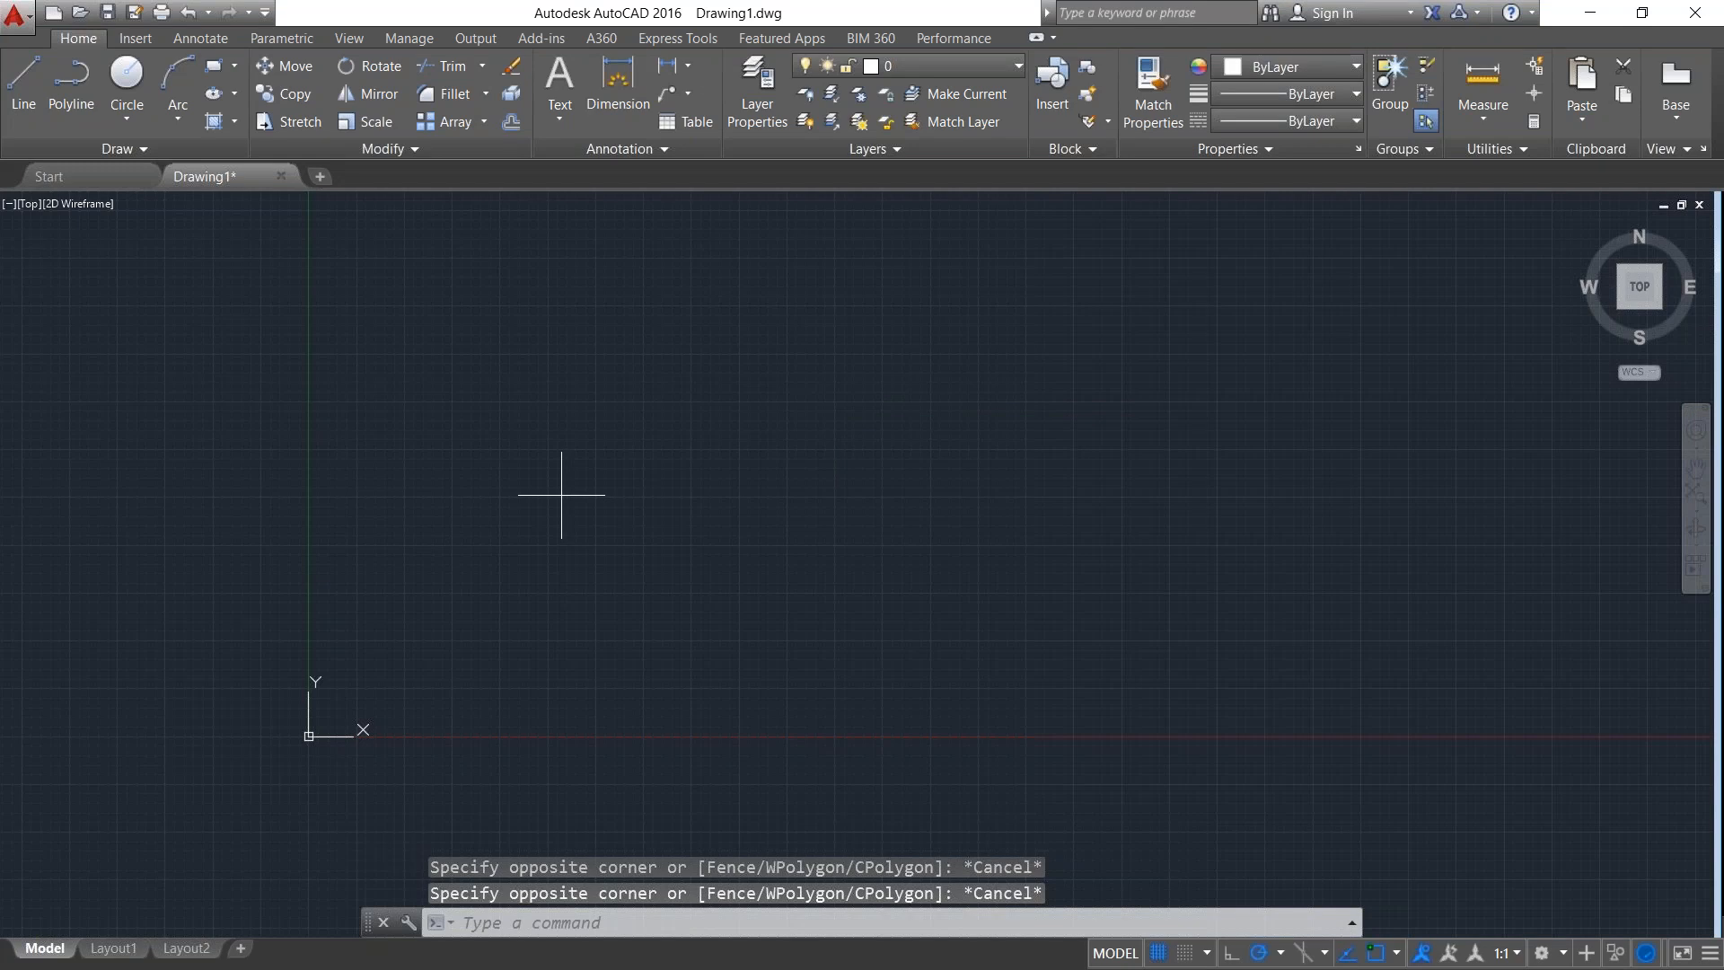
pyautogui.click(561, 493)
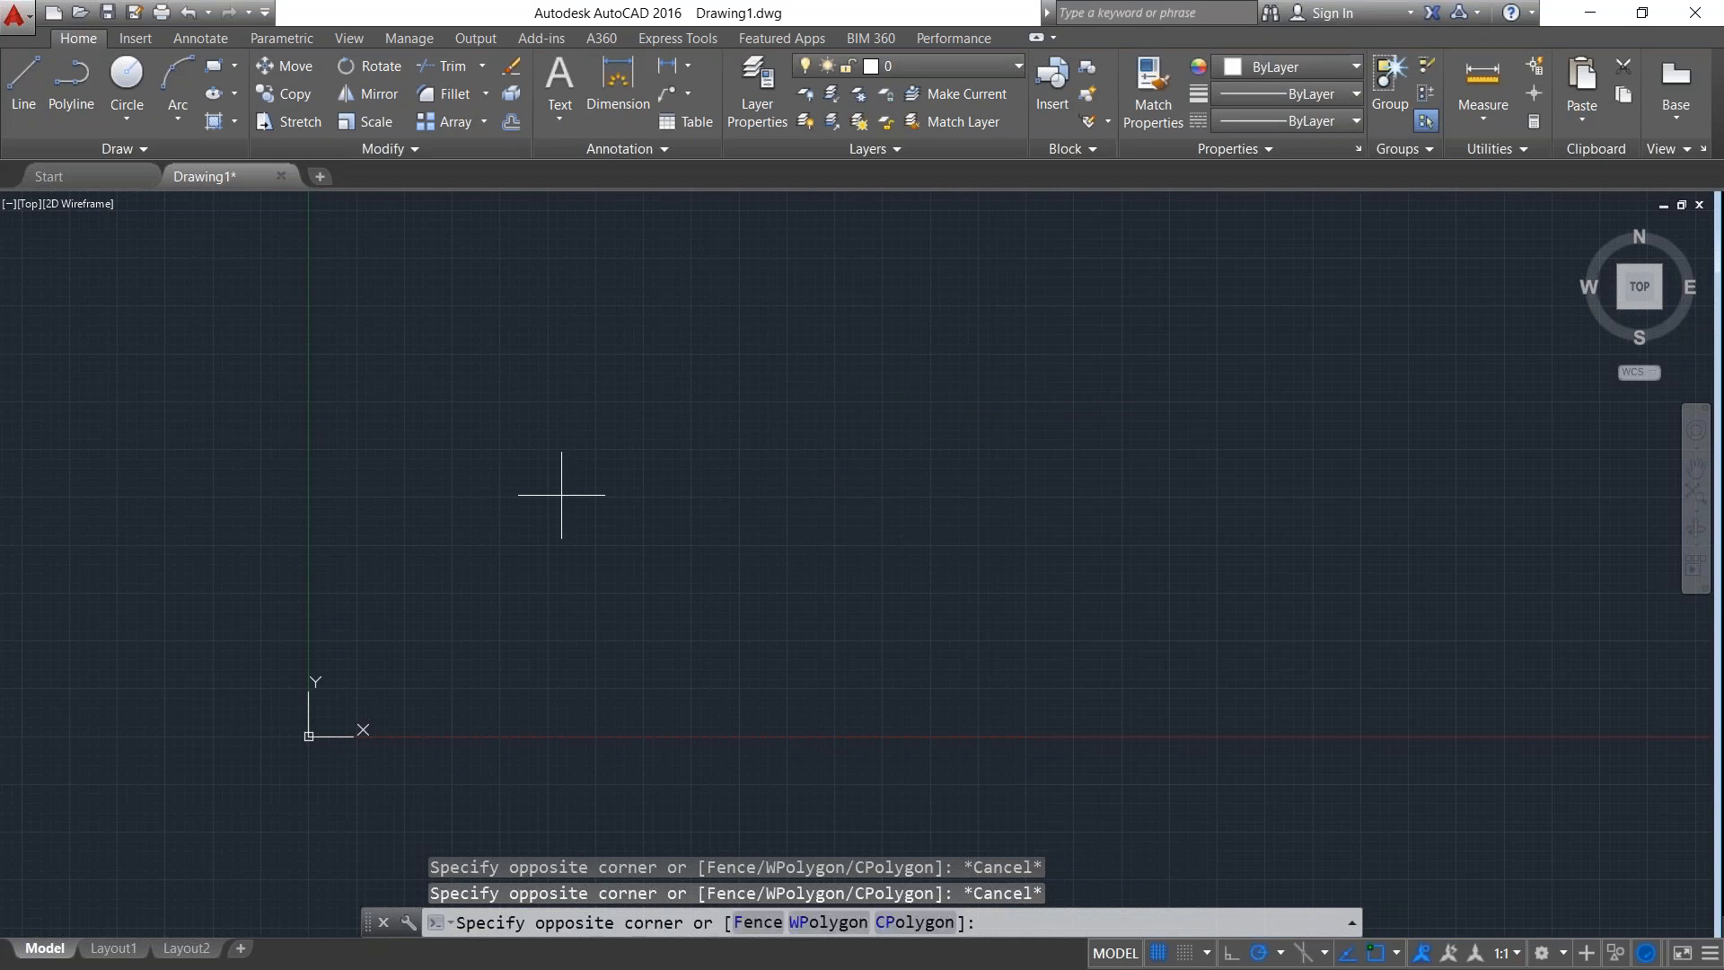
pyautogui.moveTo(562, 495); pyautogui.dragTo(262, 653, button='middle')
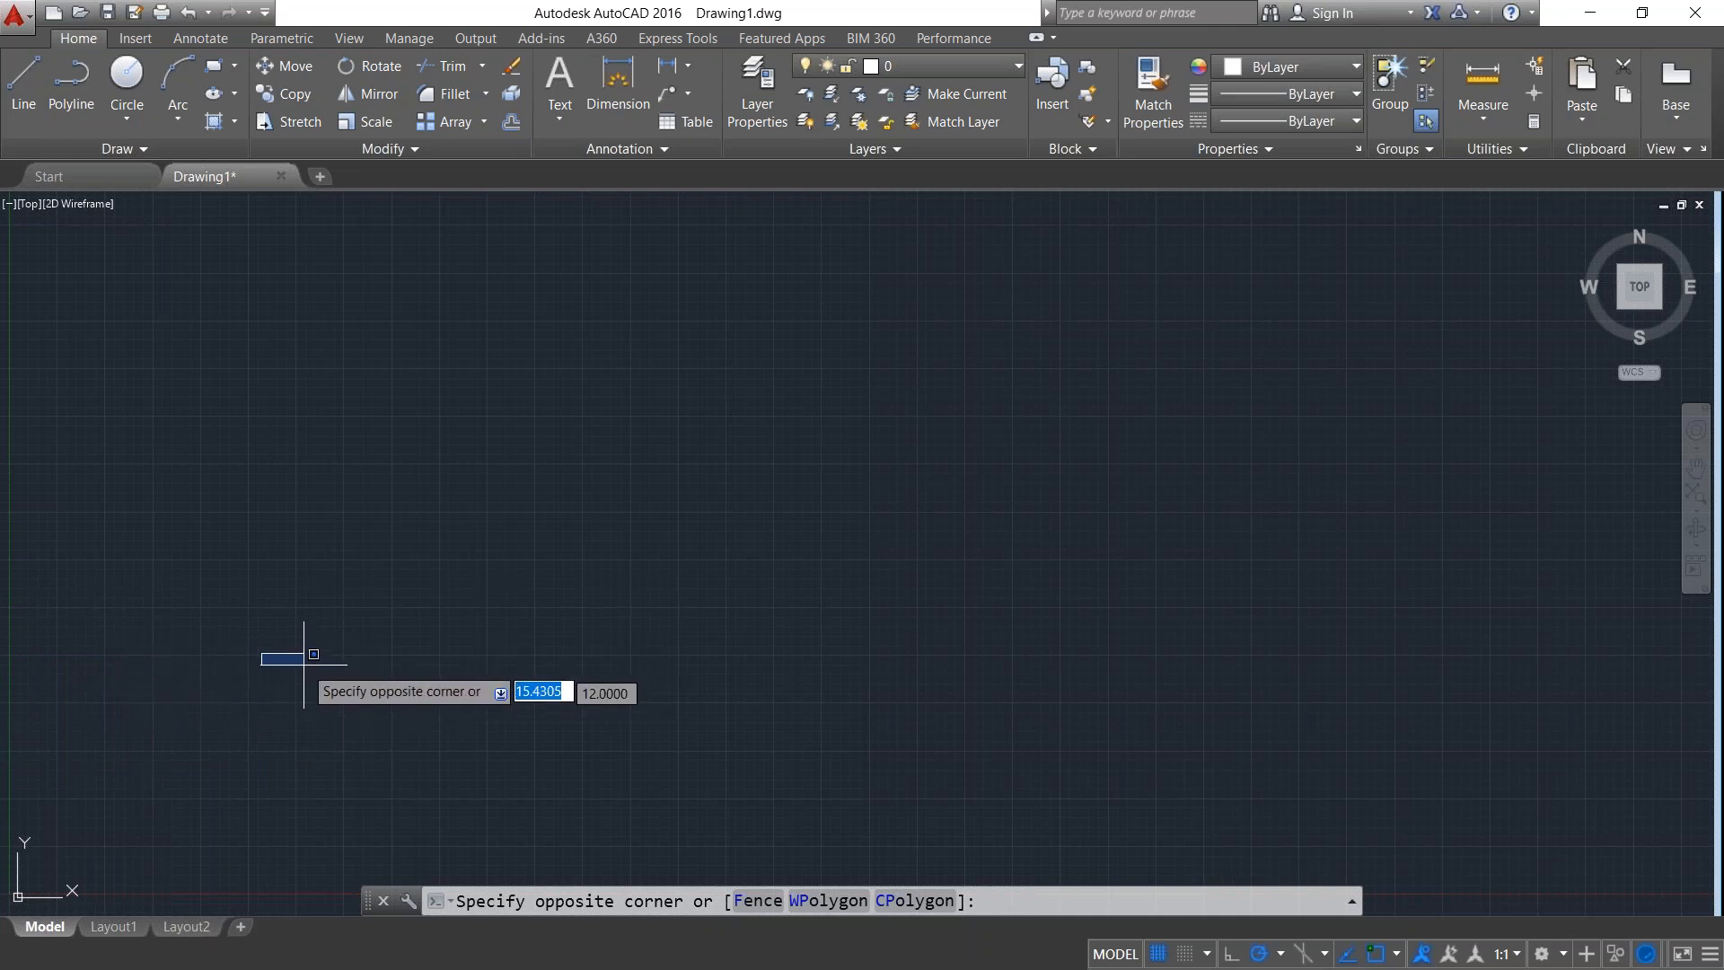
pyautogui.press('Escape')
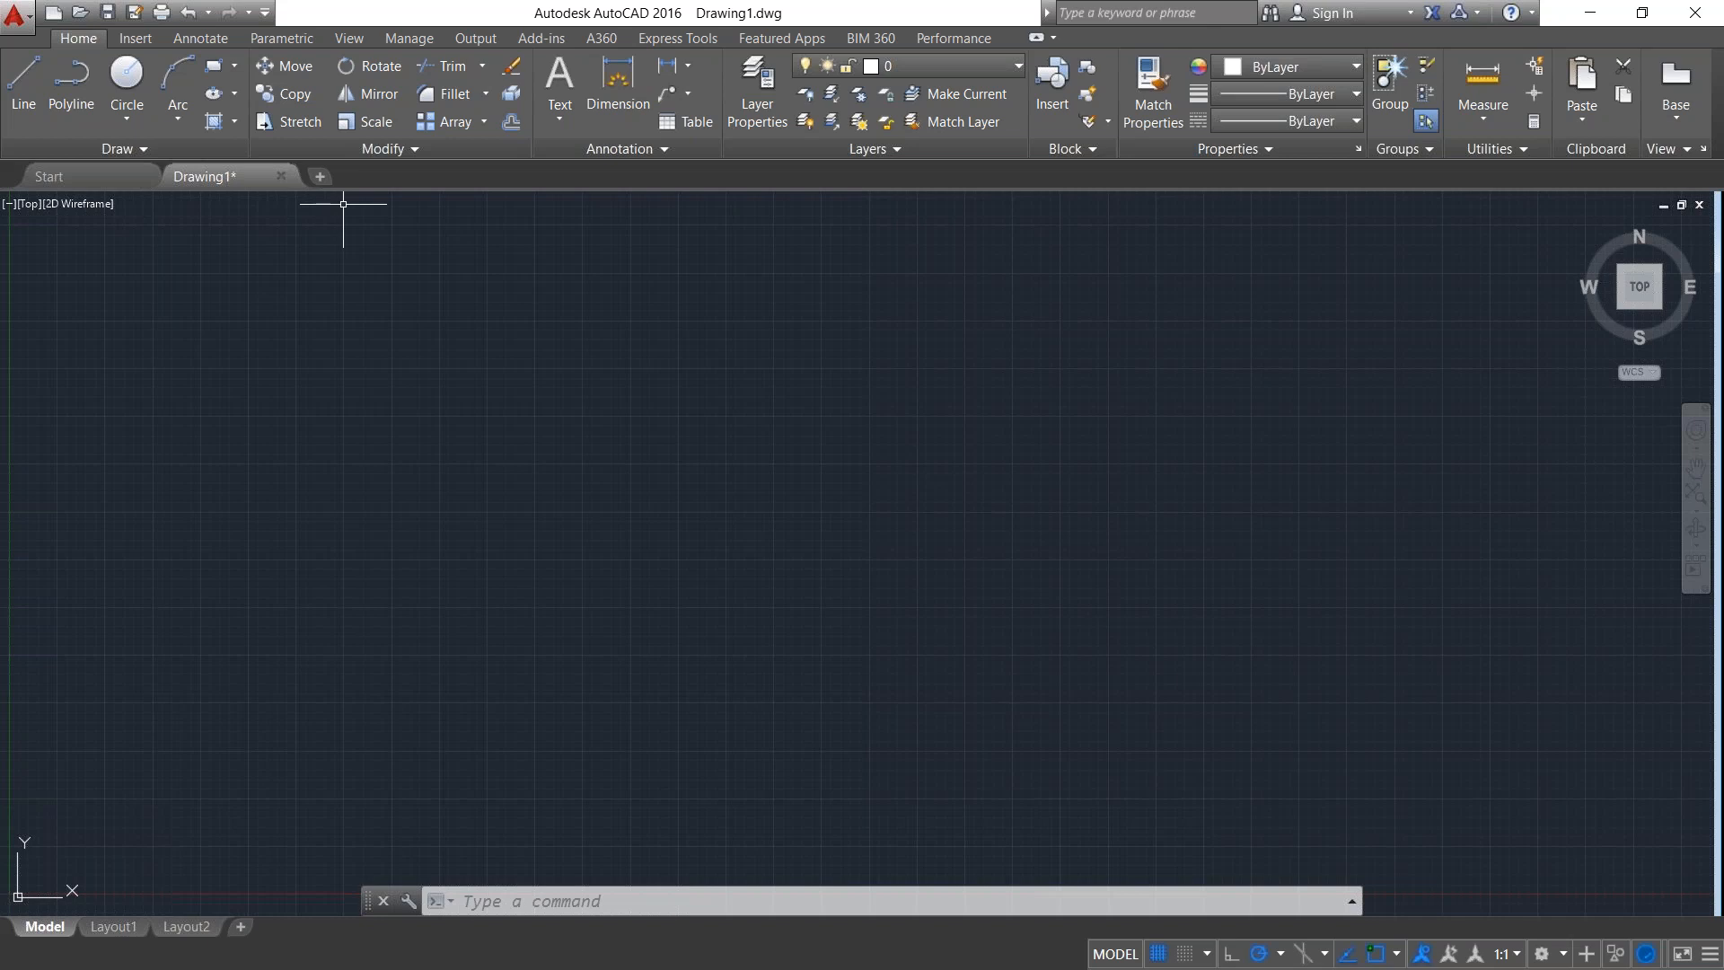
# Open the Windows Magnifier, try it at 200% zoom, and close it again.
pyautogui.press('super')
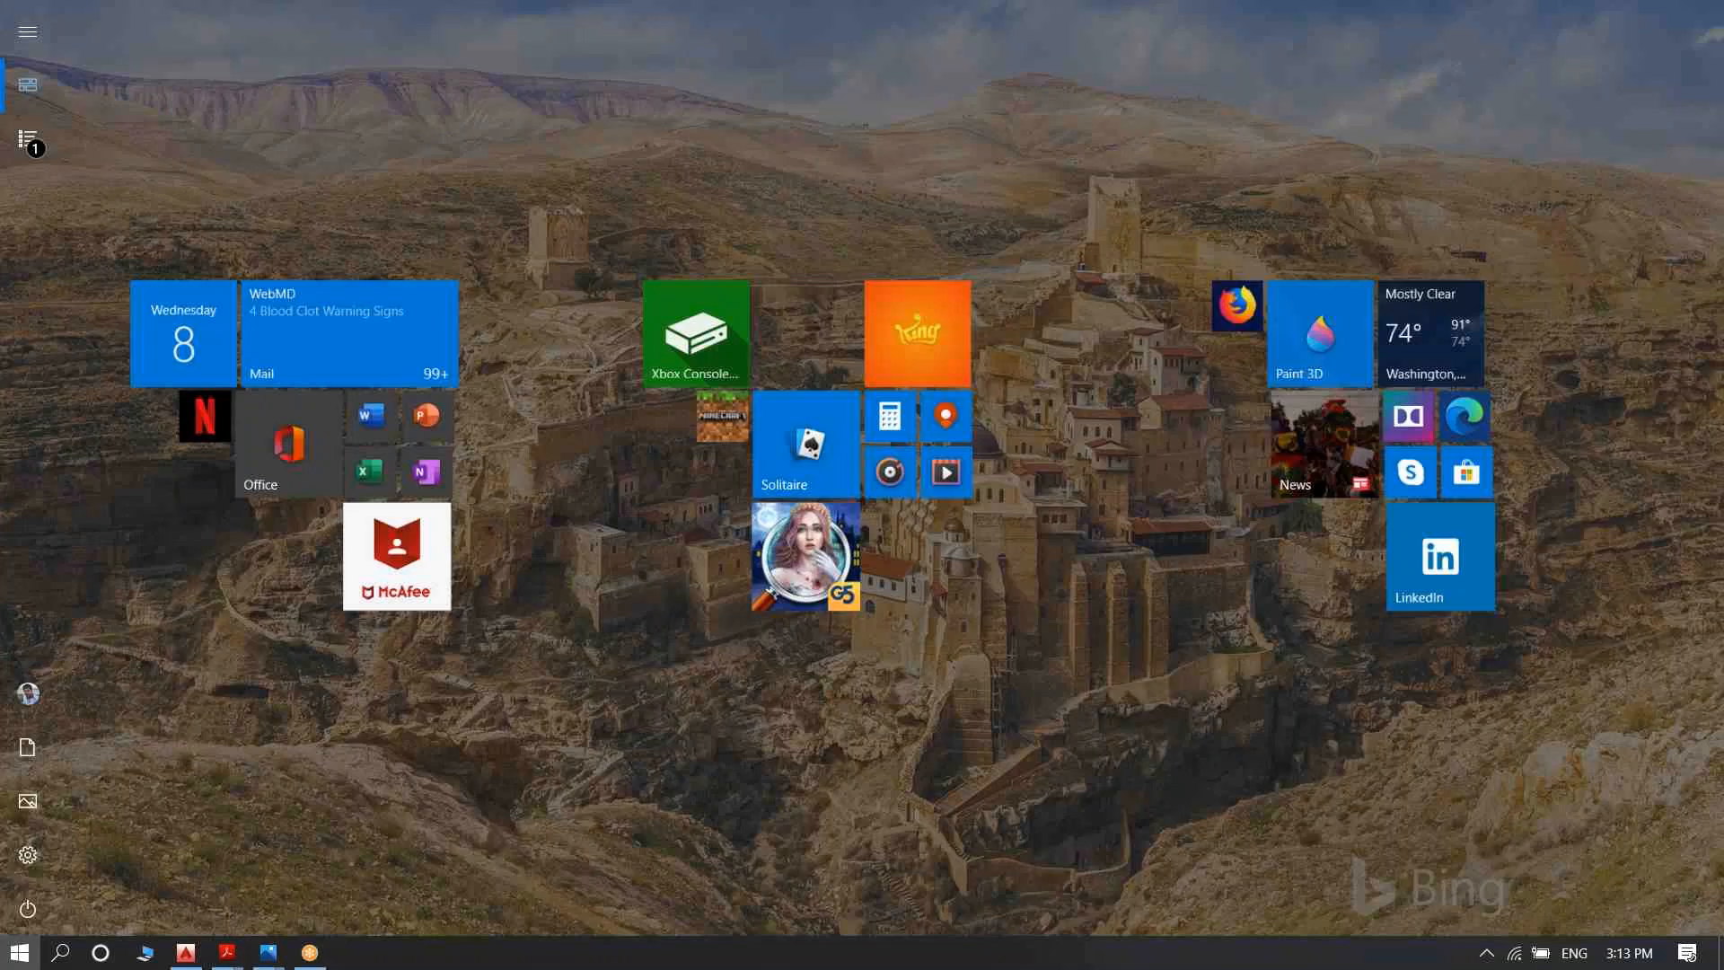
pyautogui.write('mag')
pyautogui.press('Return')
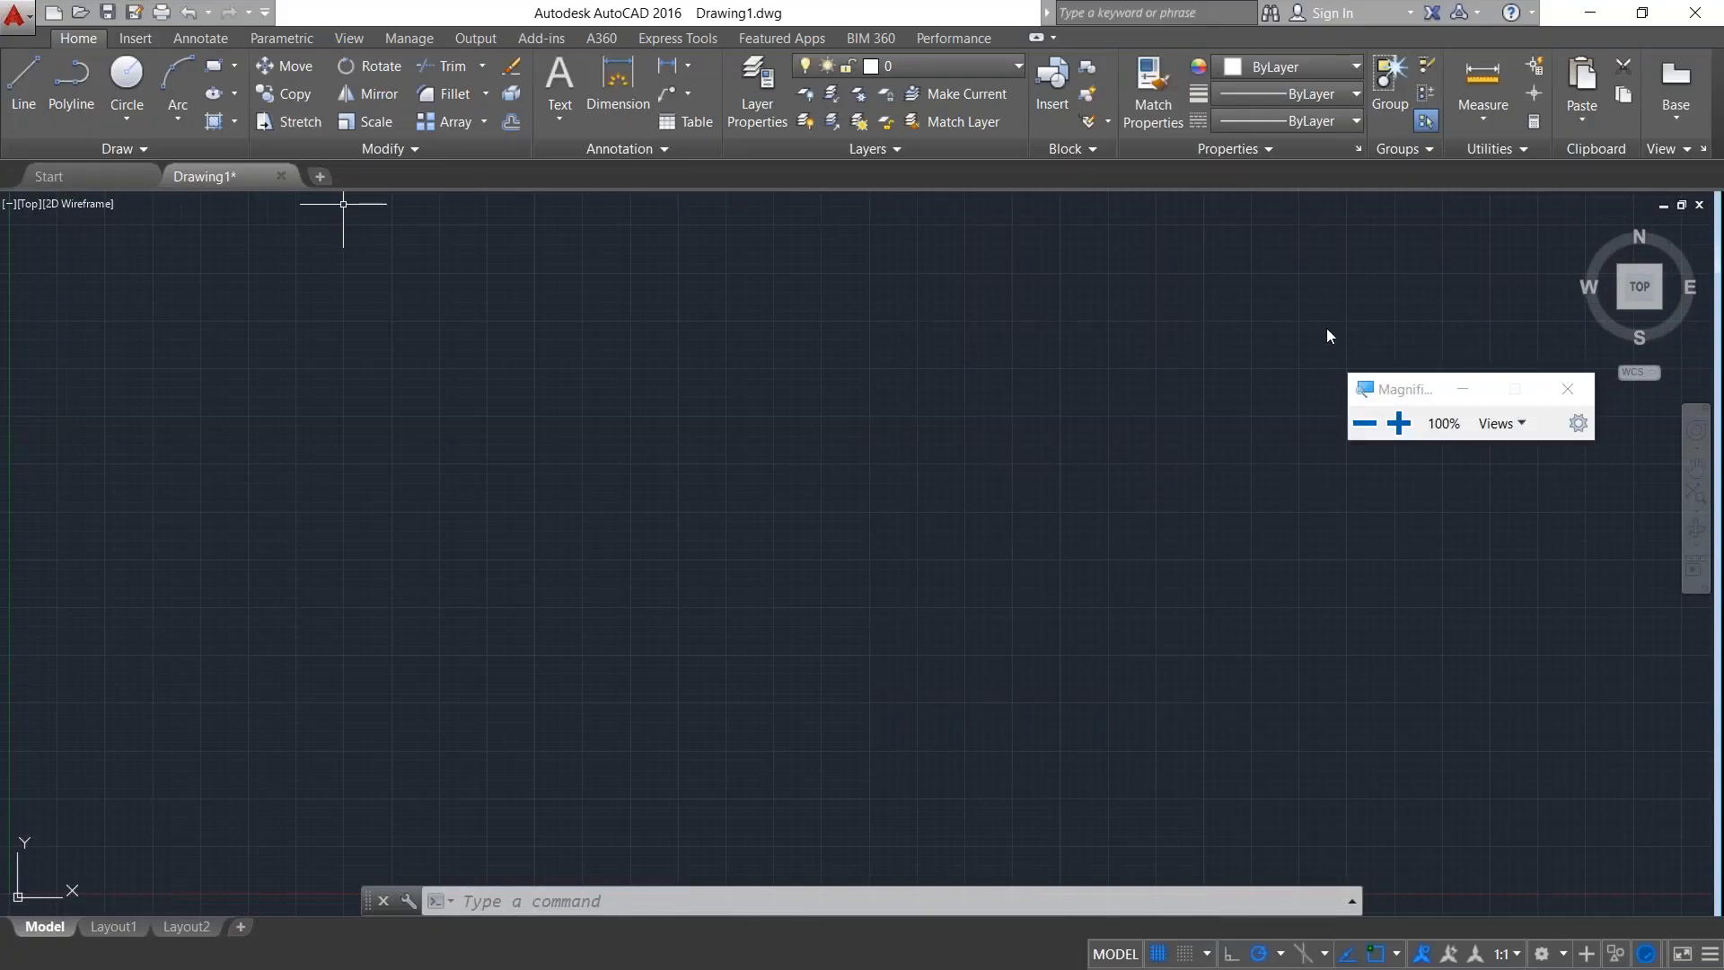
pyautogui.click(1398, 423)
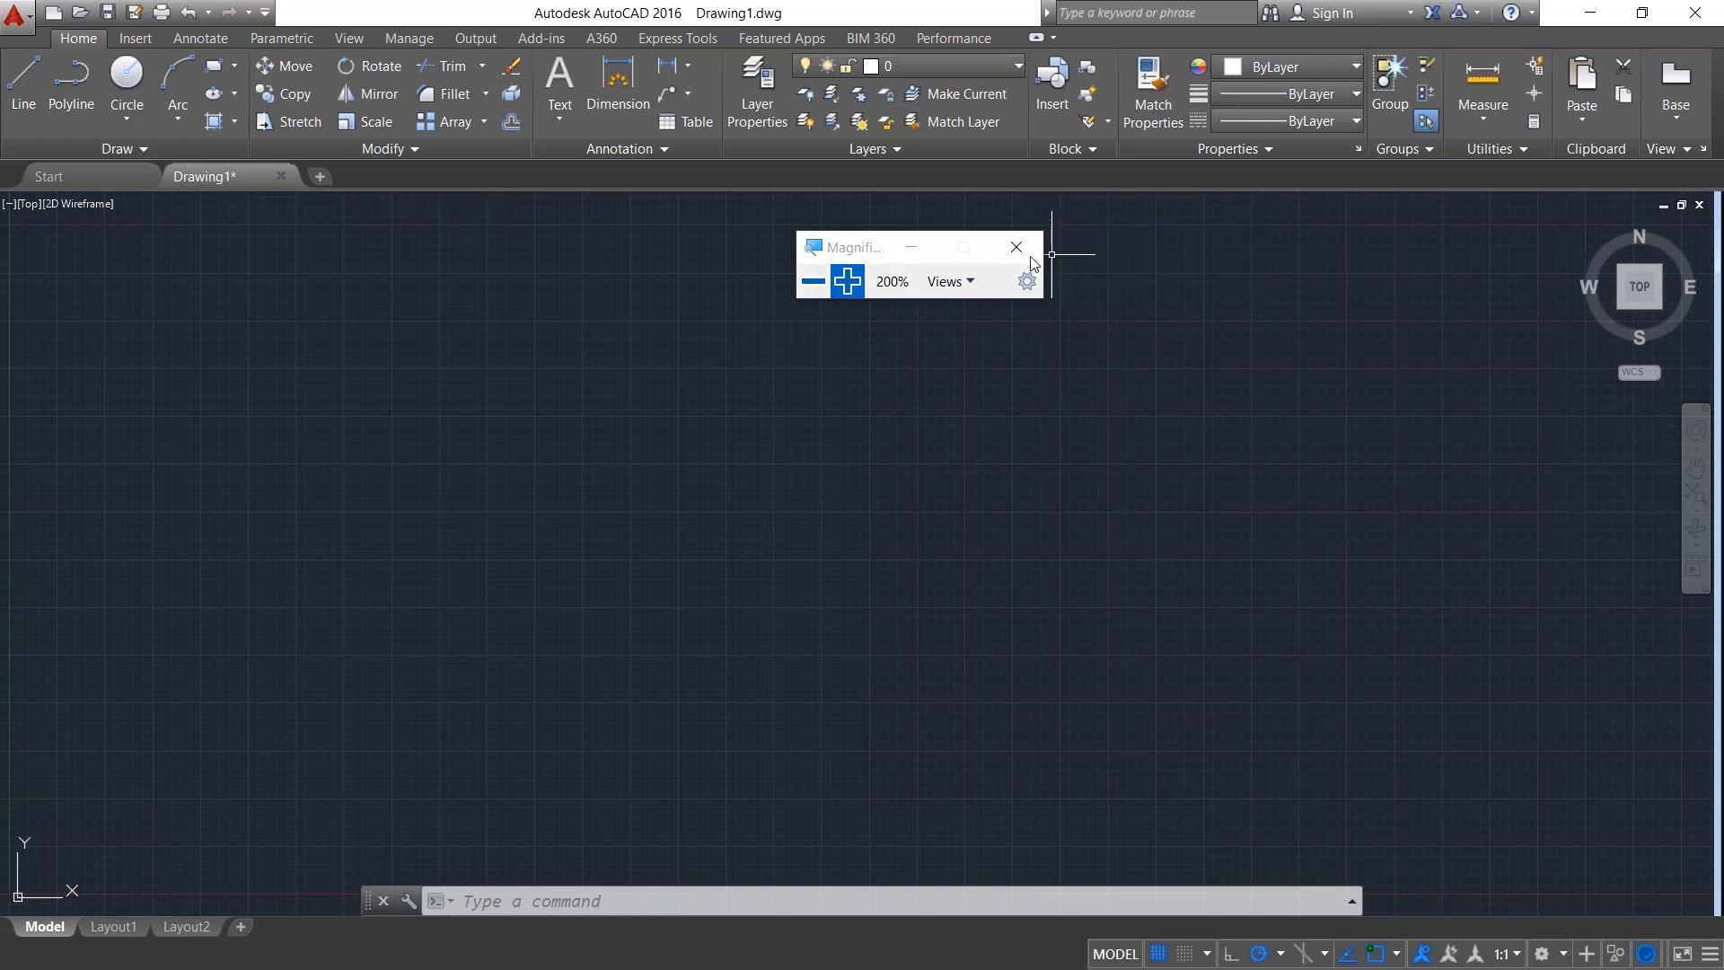
pyautogui.click(1017, 242)
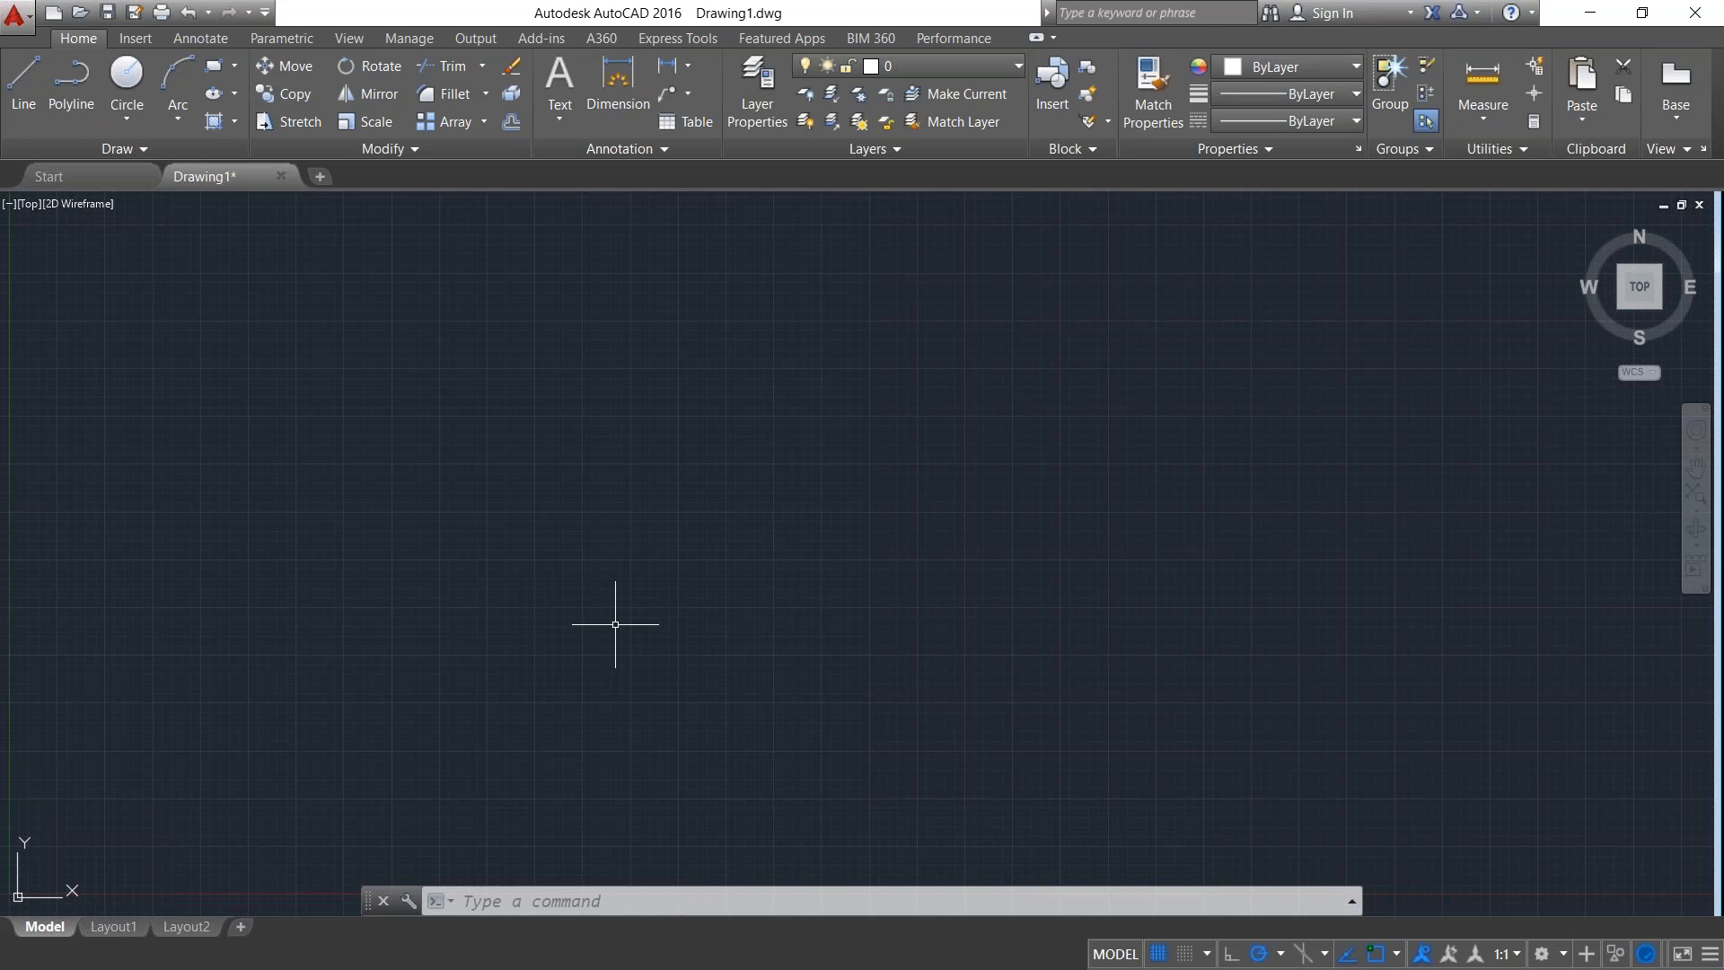
# Close AutoCAD together with its open drawing, Drawing1.
pyautogui.scroll(2, 793, 489)
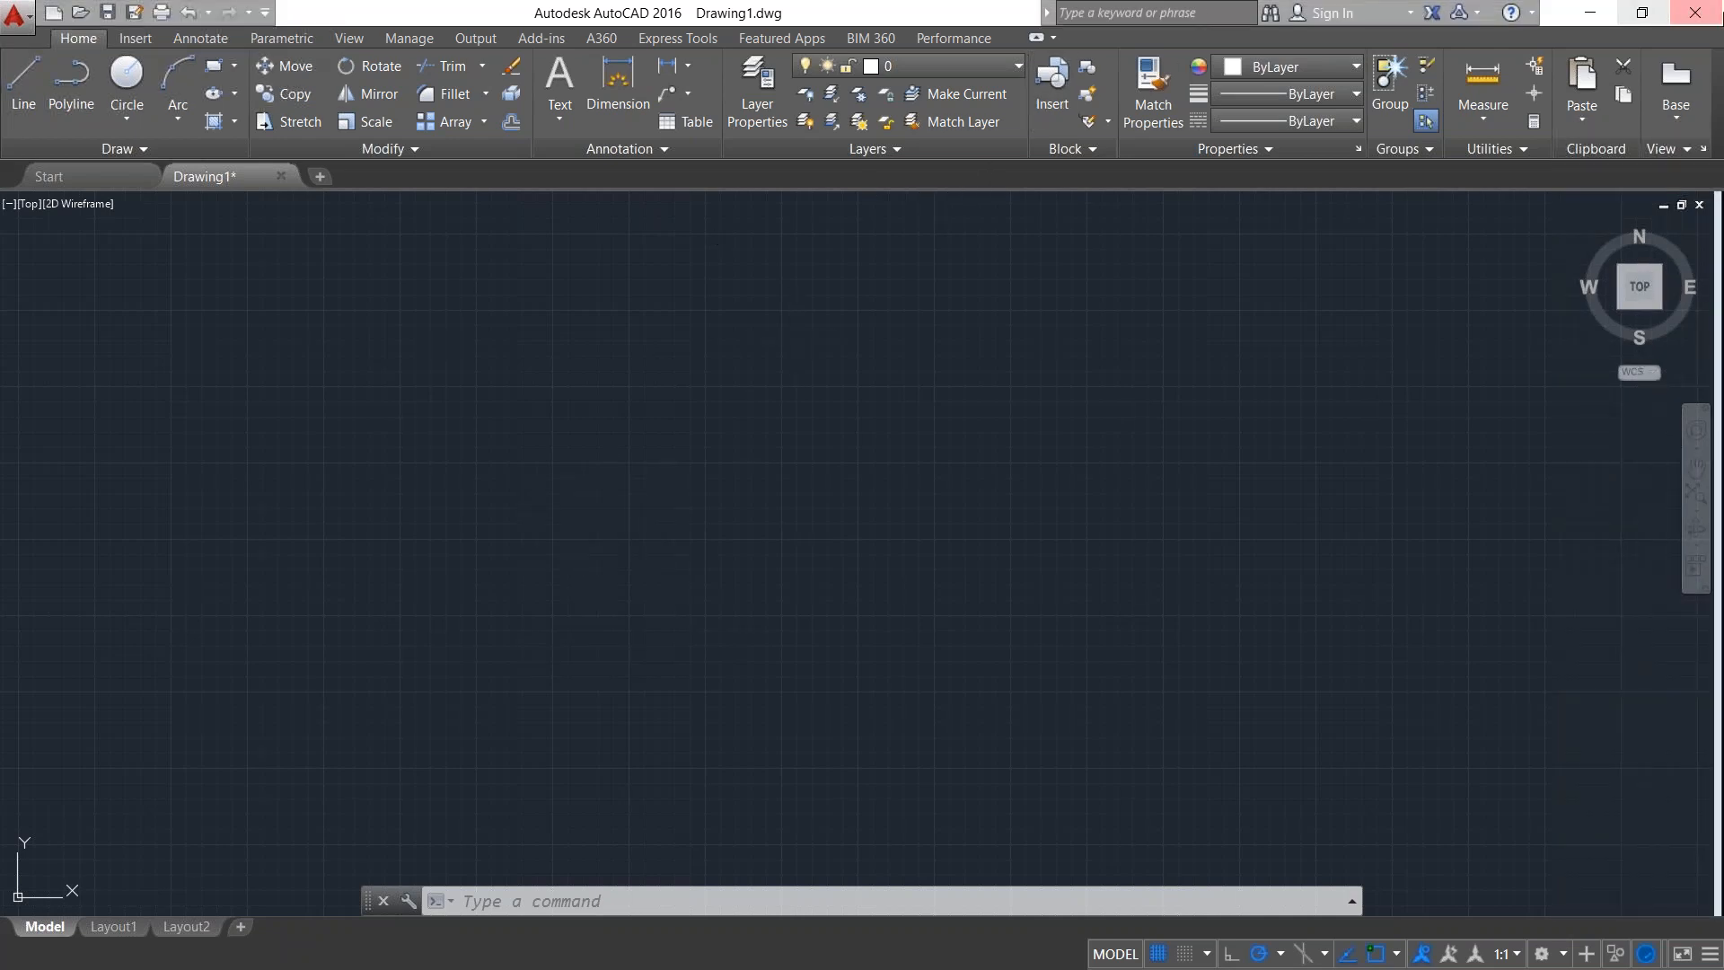
pyautogui.click(1696, 13)
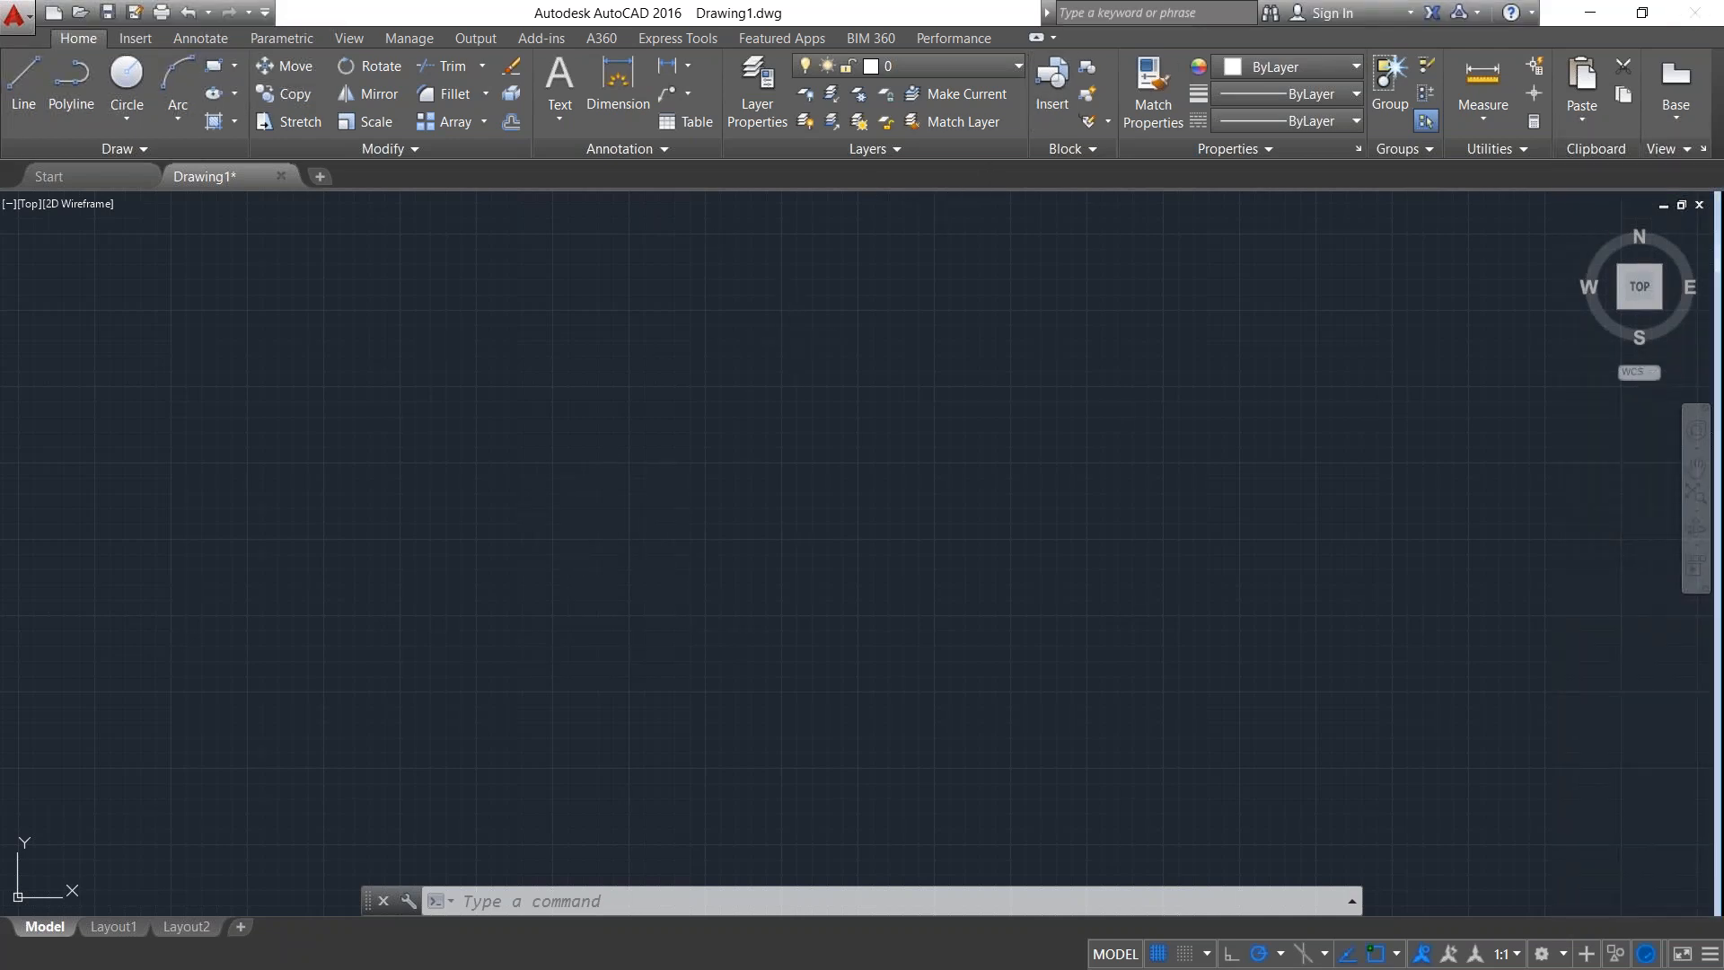
pyautogui.click(870, 542)
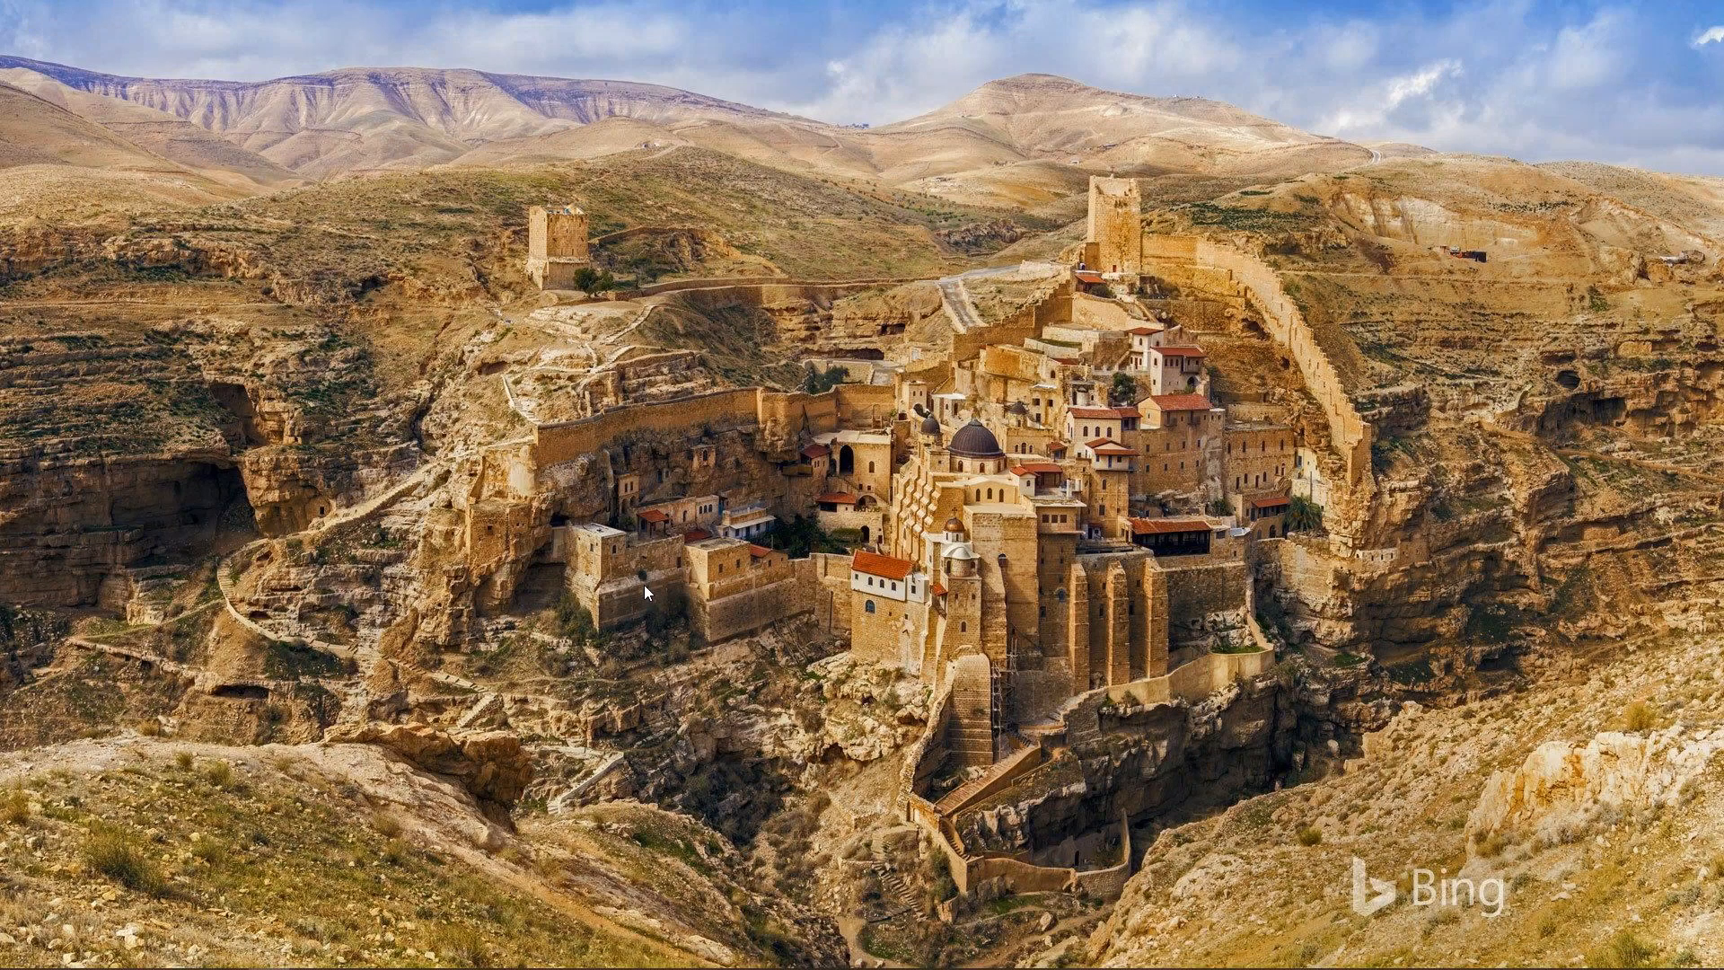
# Launch AutoCAD 2016 - English and start a new drawing.
pyautogui.press('super')
pyautogui.write('auto')
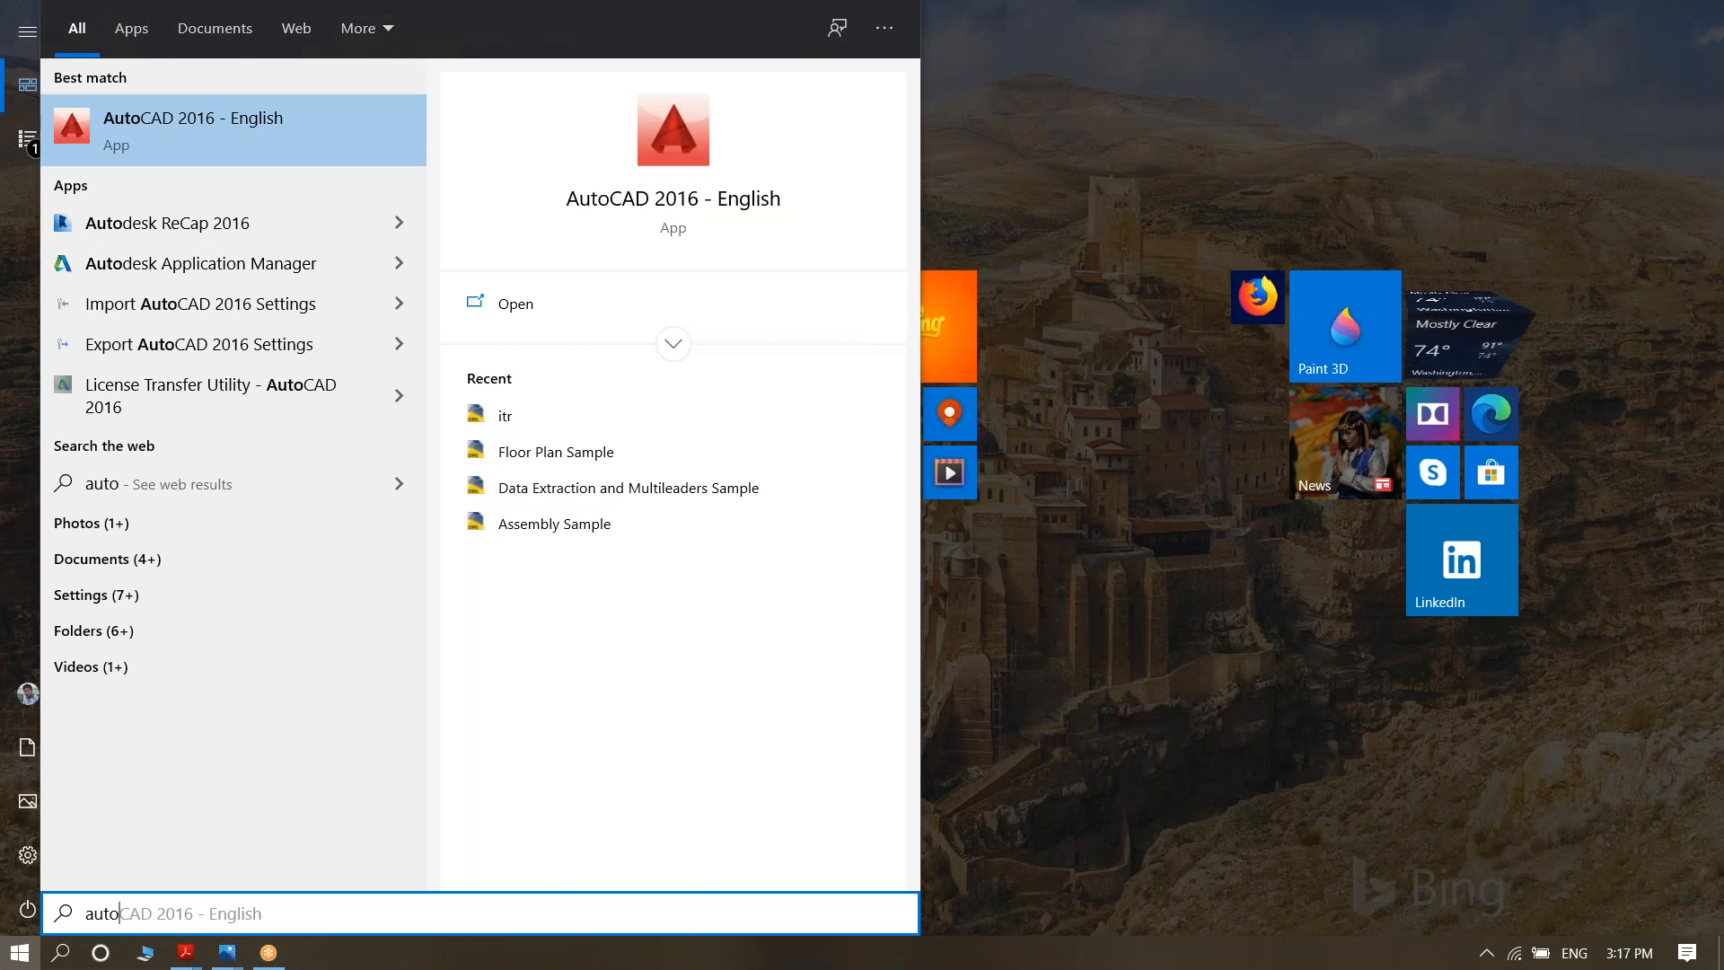
pyautogui.press('Return')
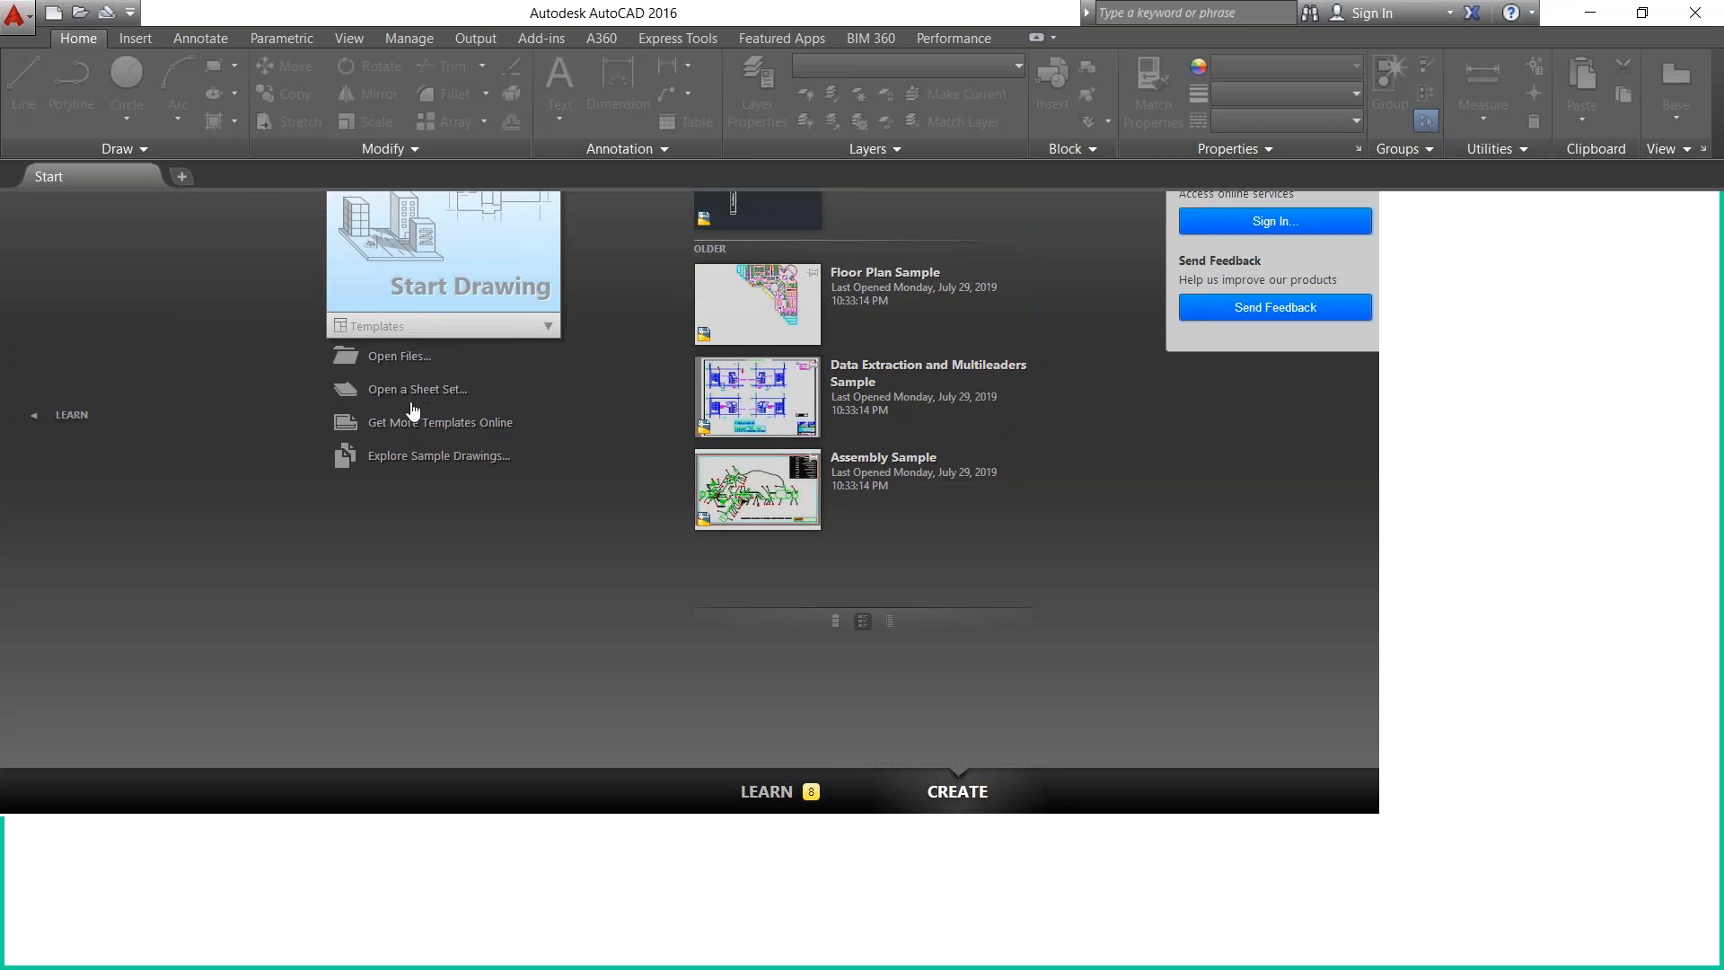
pyautogui.click(509, 315)
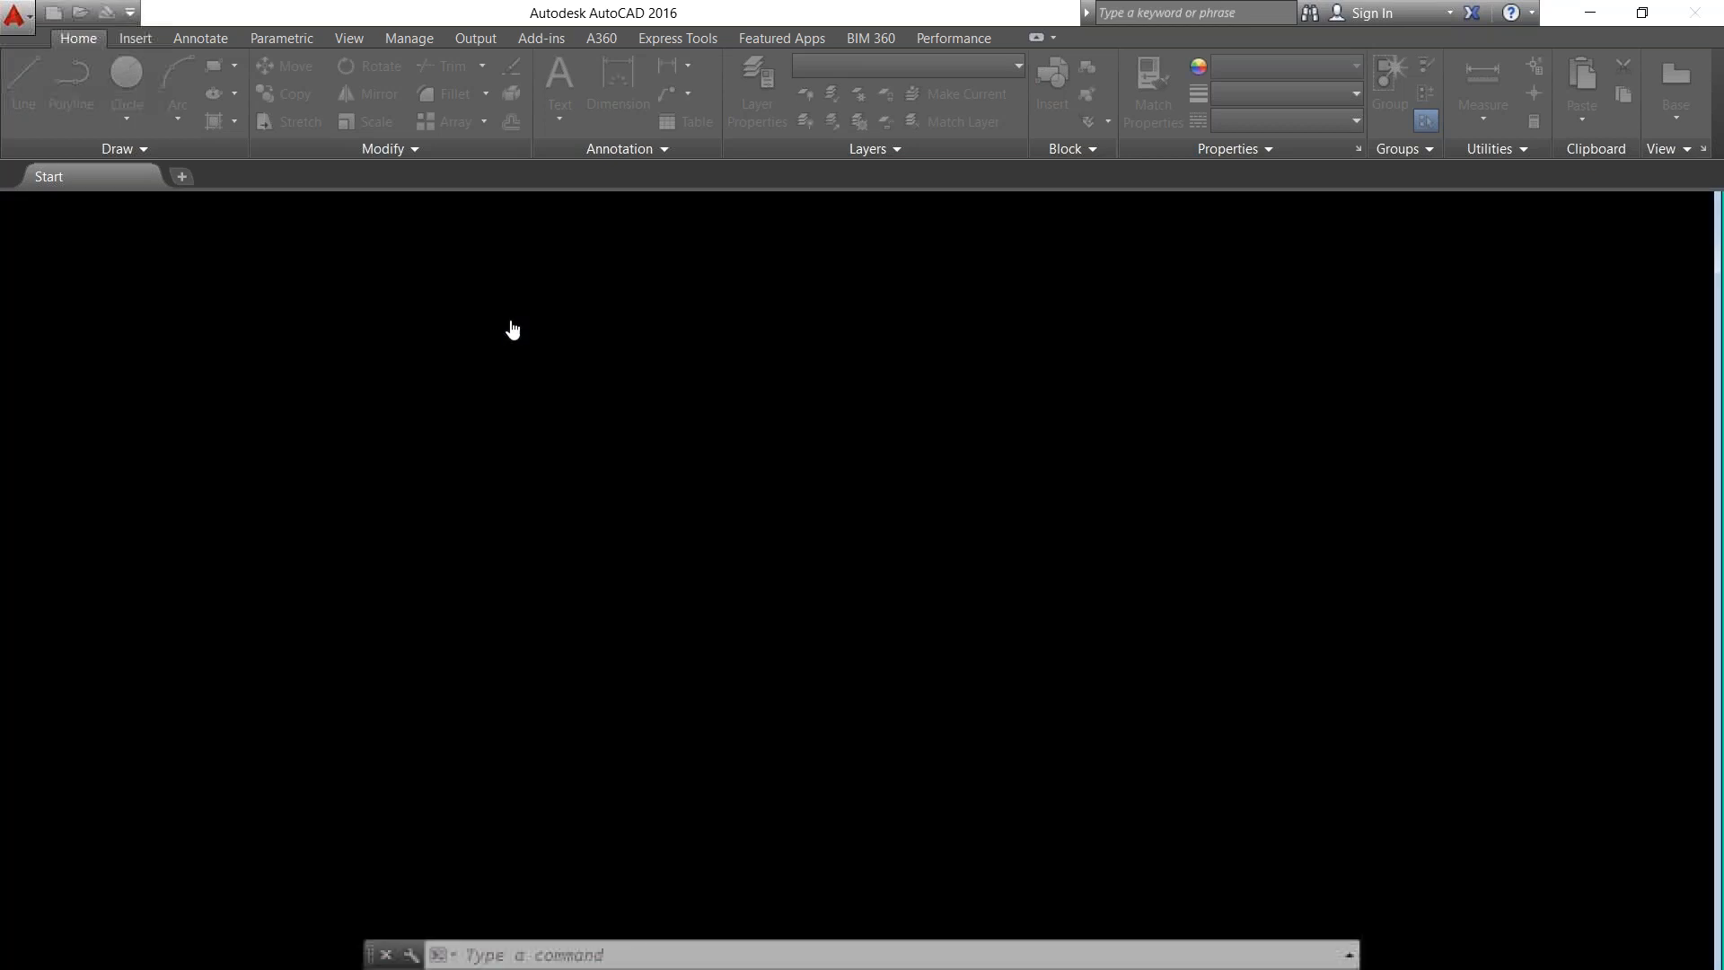
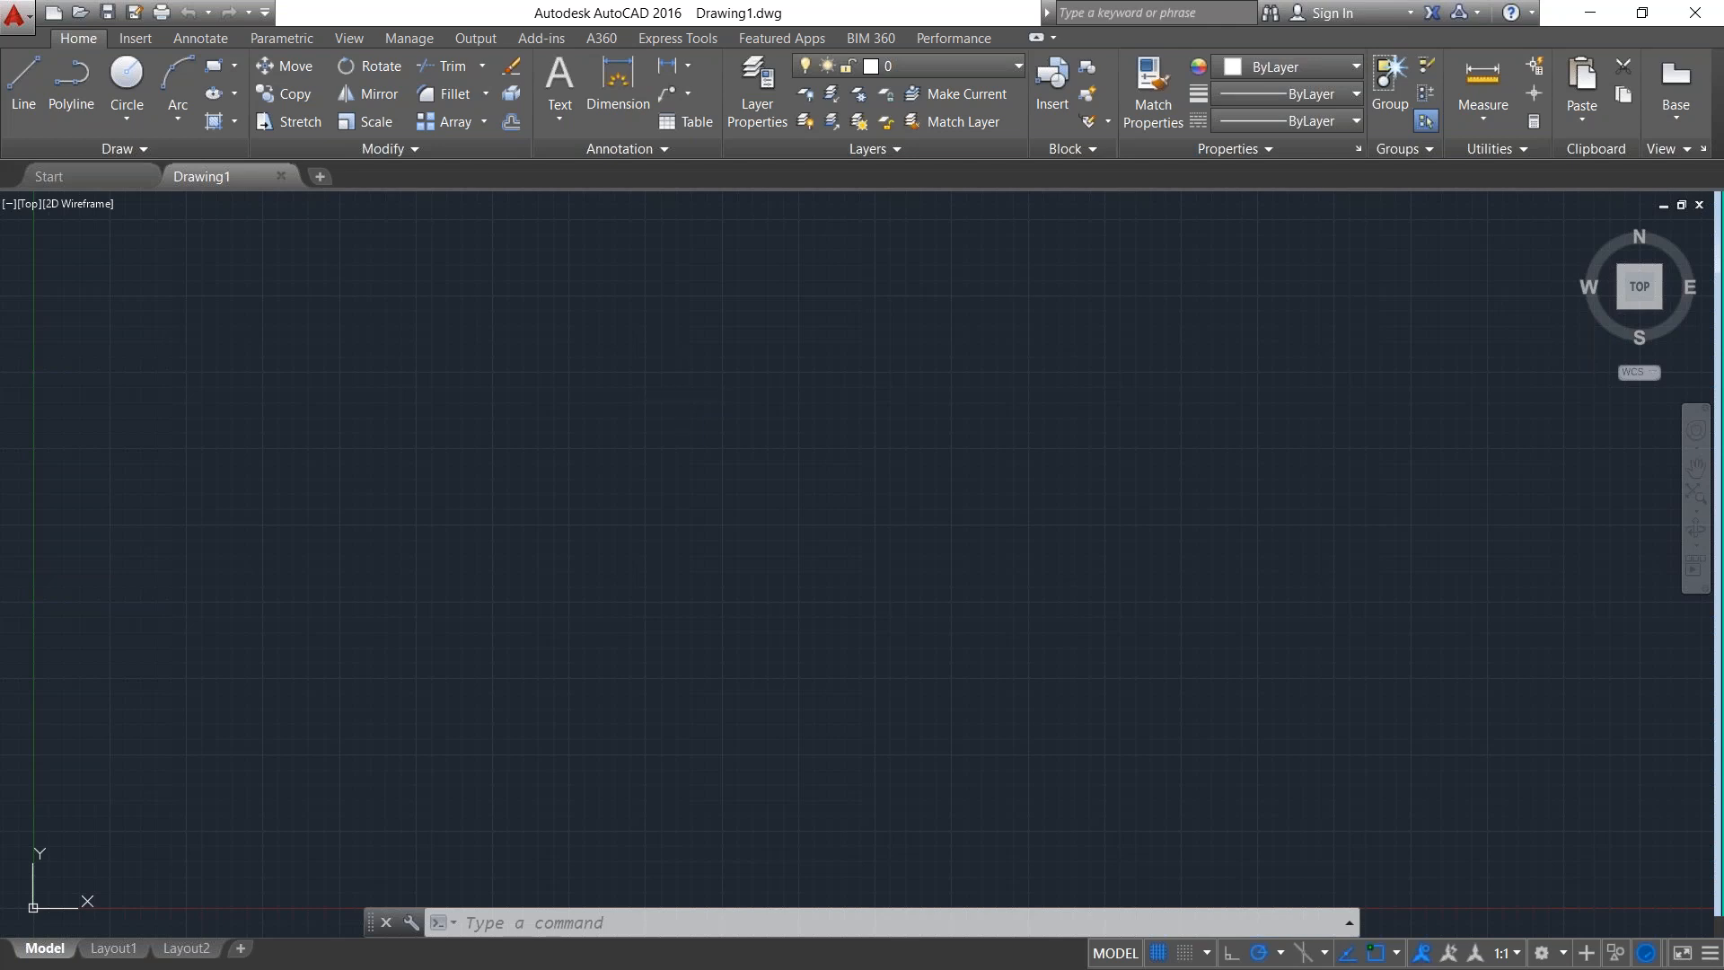
# Hide the Command Line window and display it again.
pyautogui.hotkey('ctrl', '9')
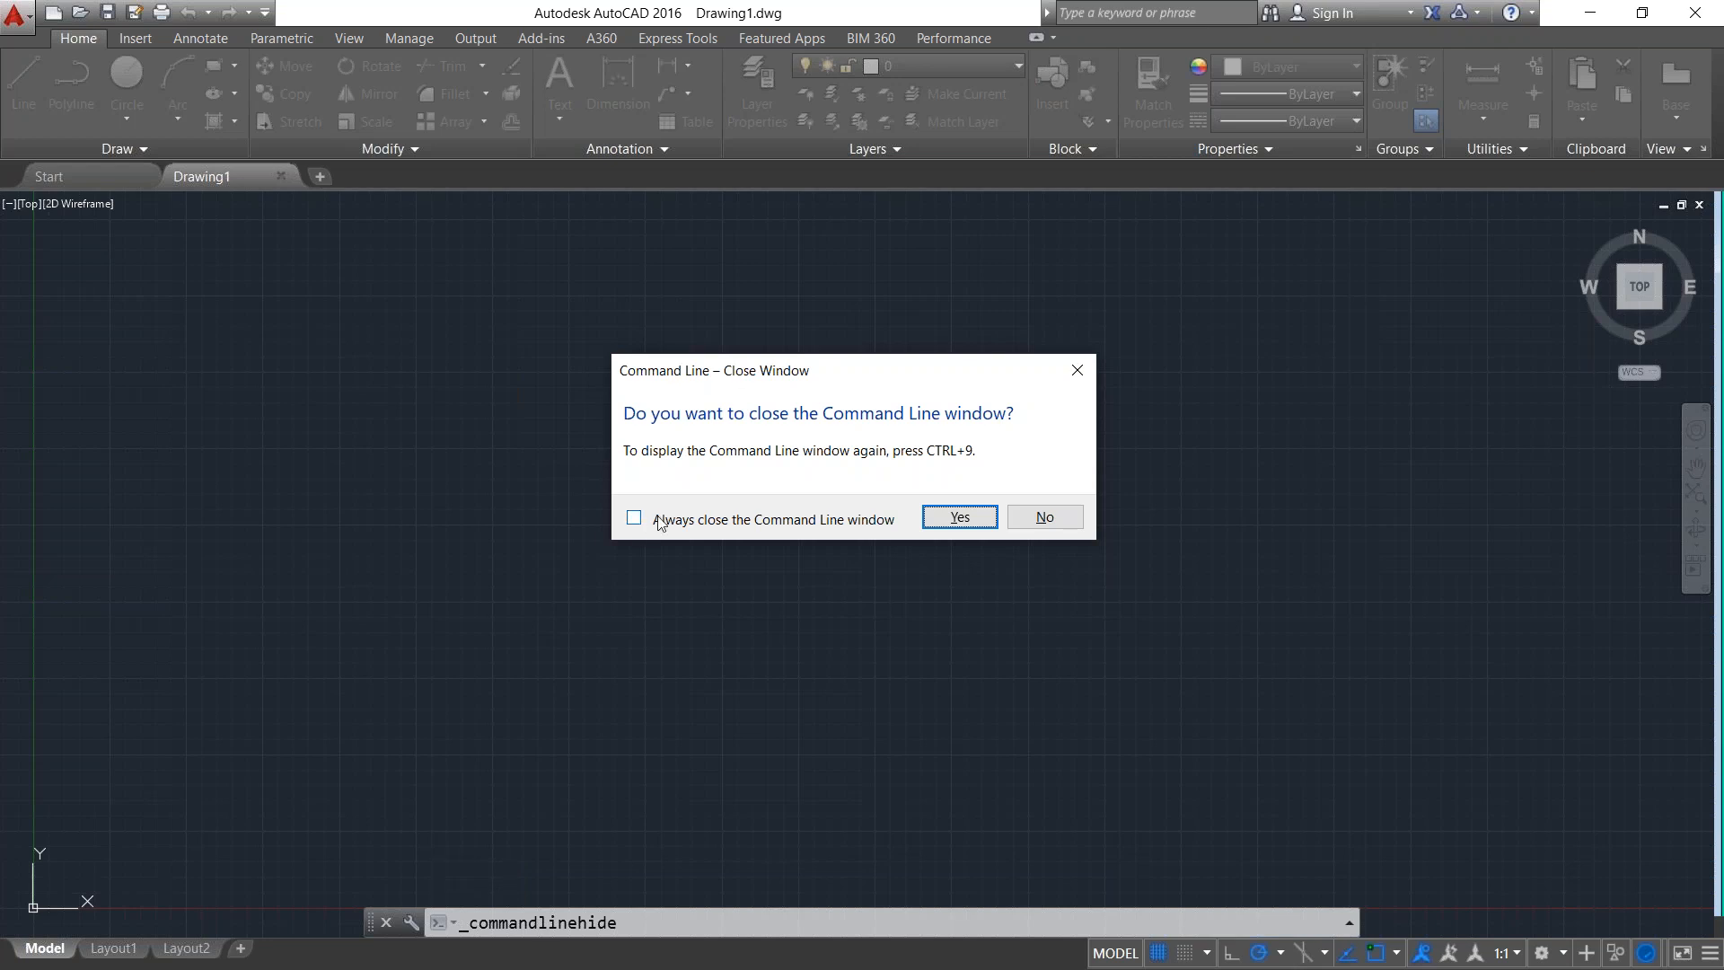
pyautogui.click(960, 518)
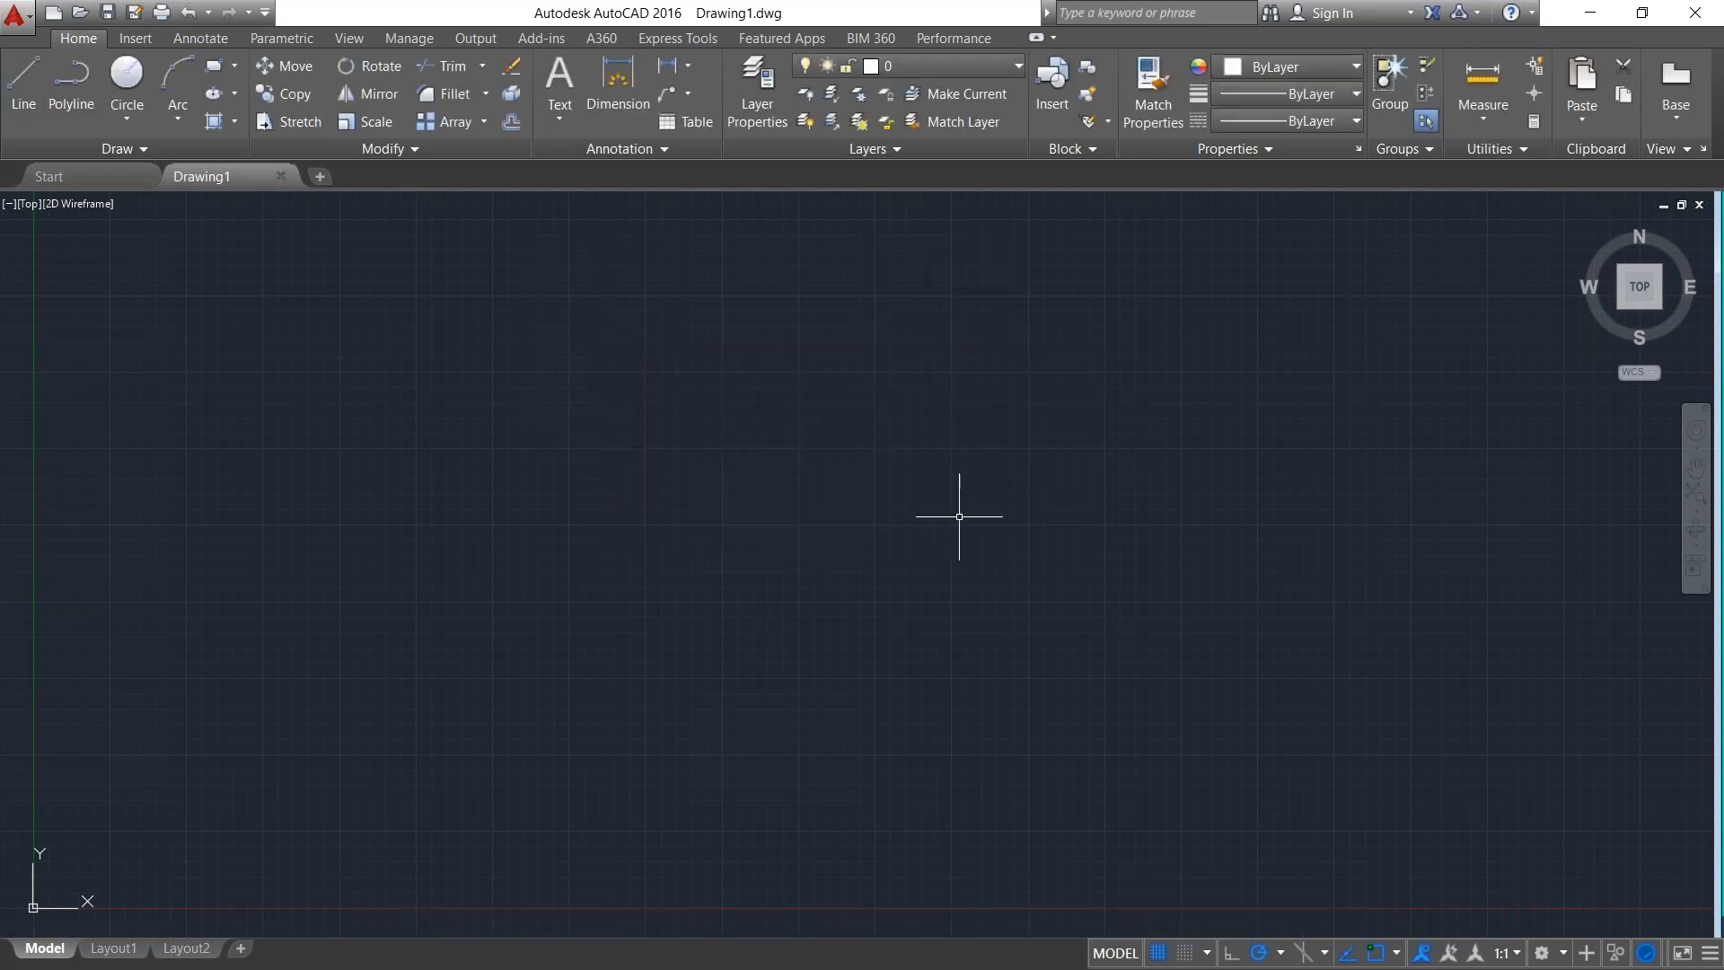
pyautogui.hotkey('ctrl', '9')
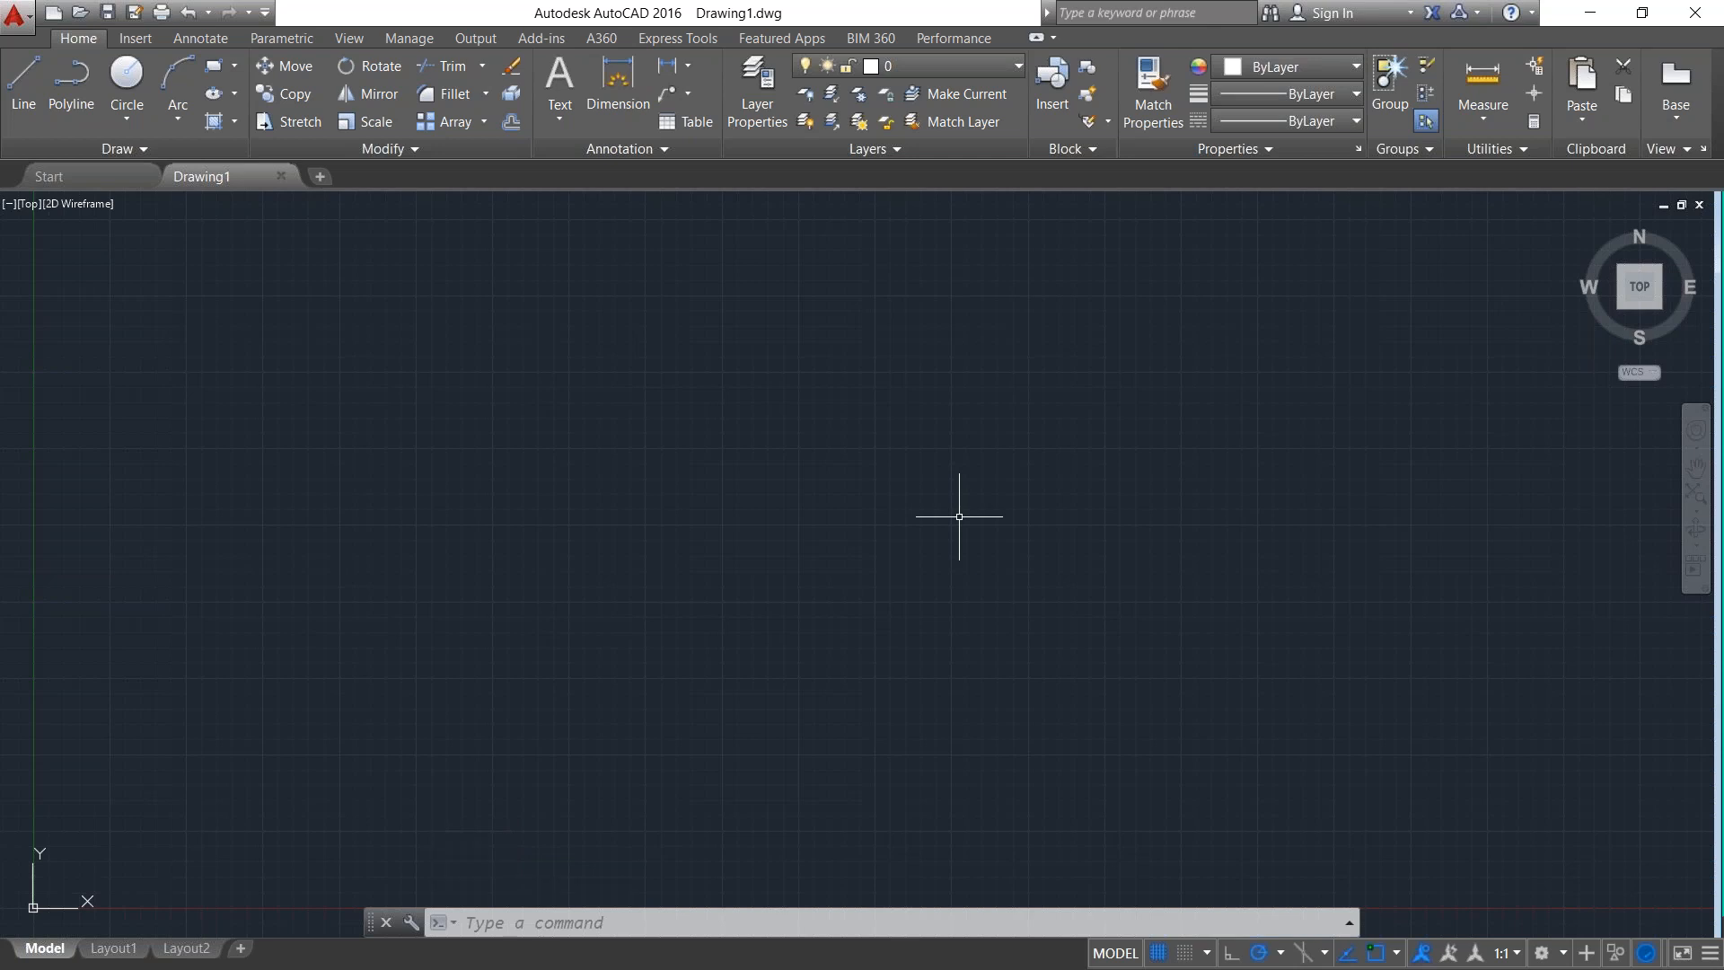
# Run the MENUBAR system variable and accept its default value of 0.
pyautogui.write('me')
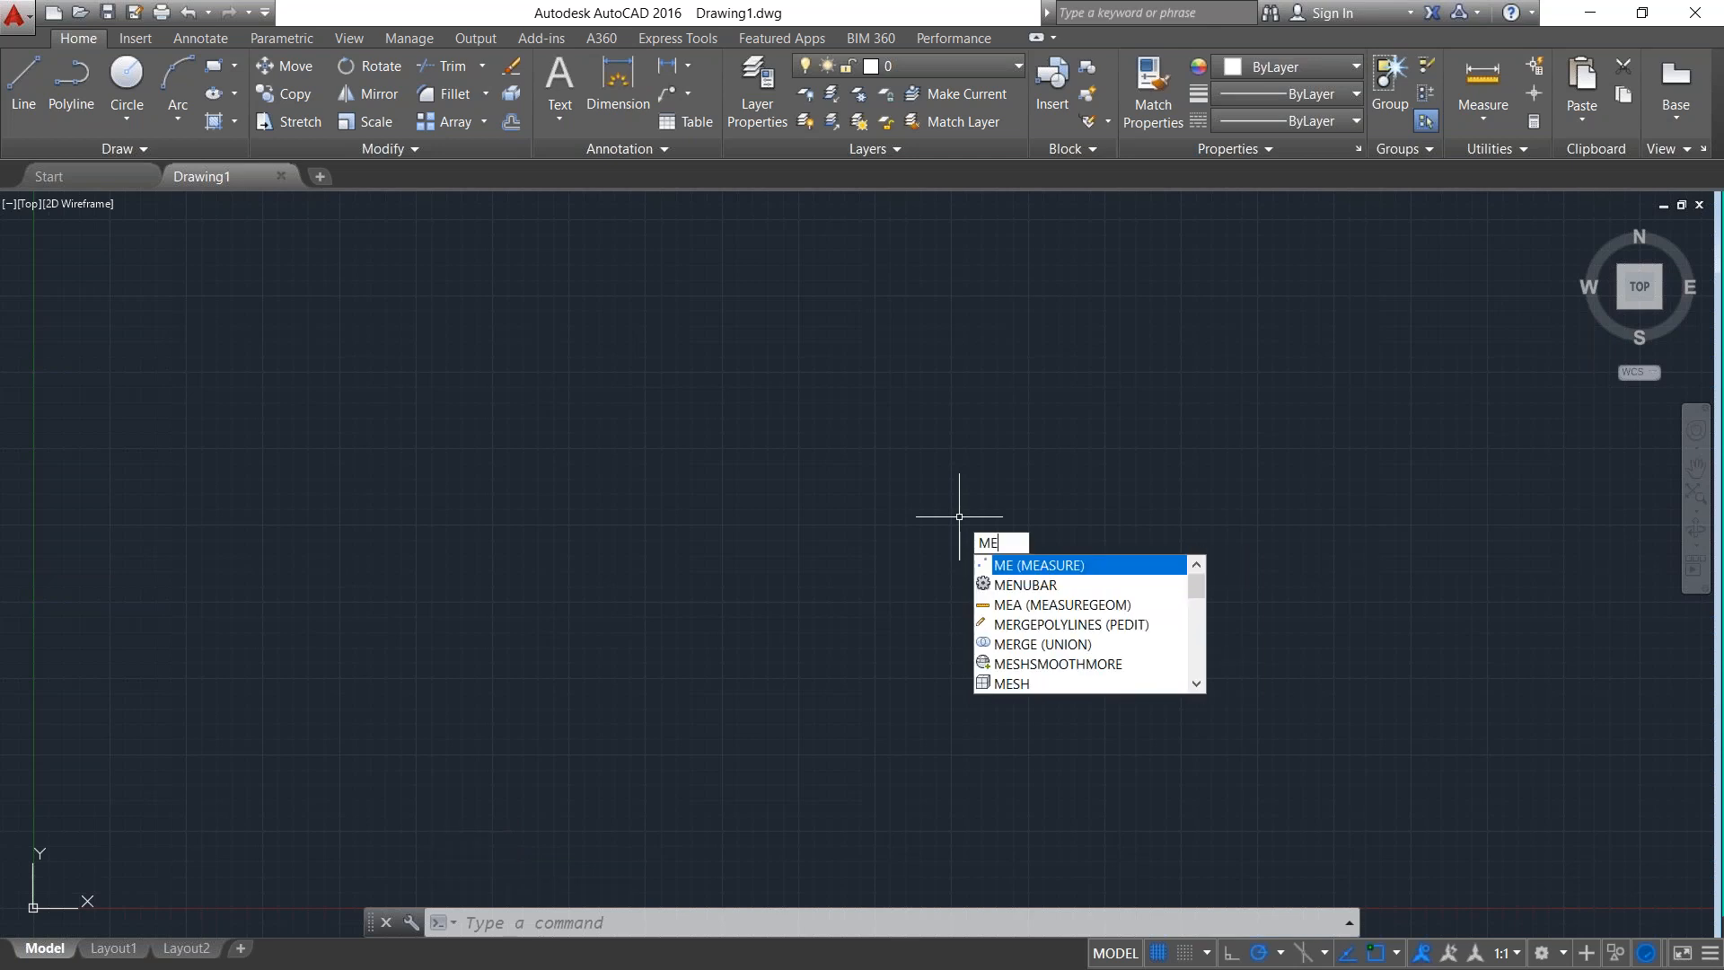
pyautogui.write('NUBAR')
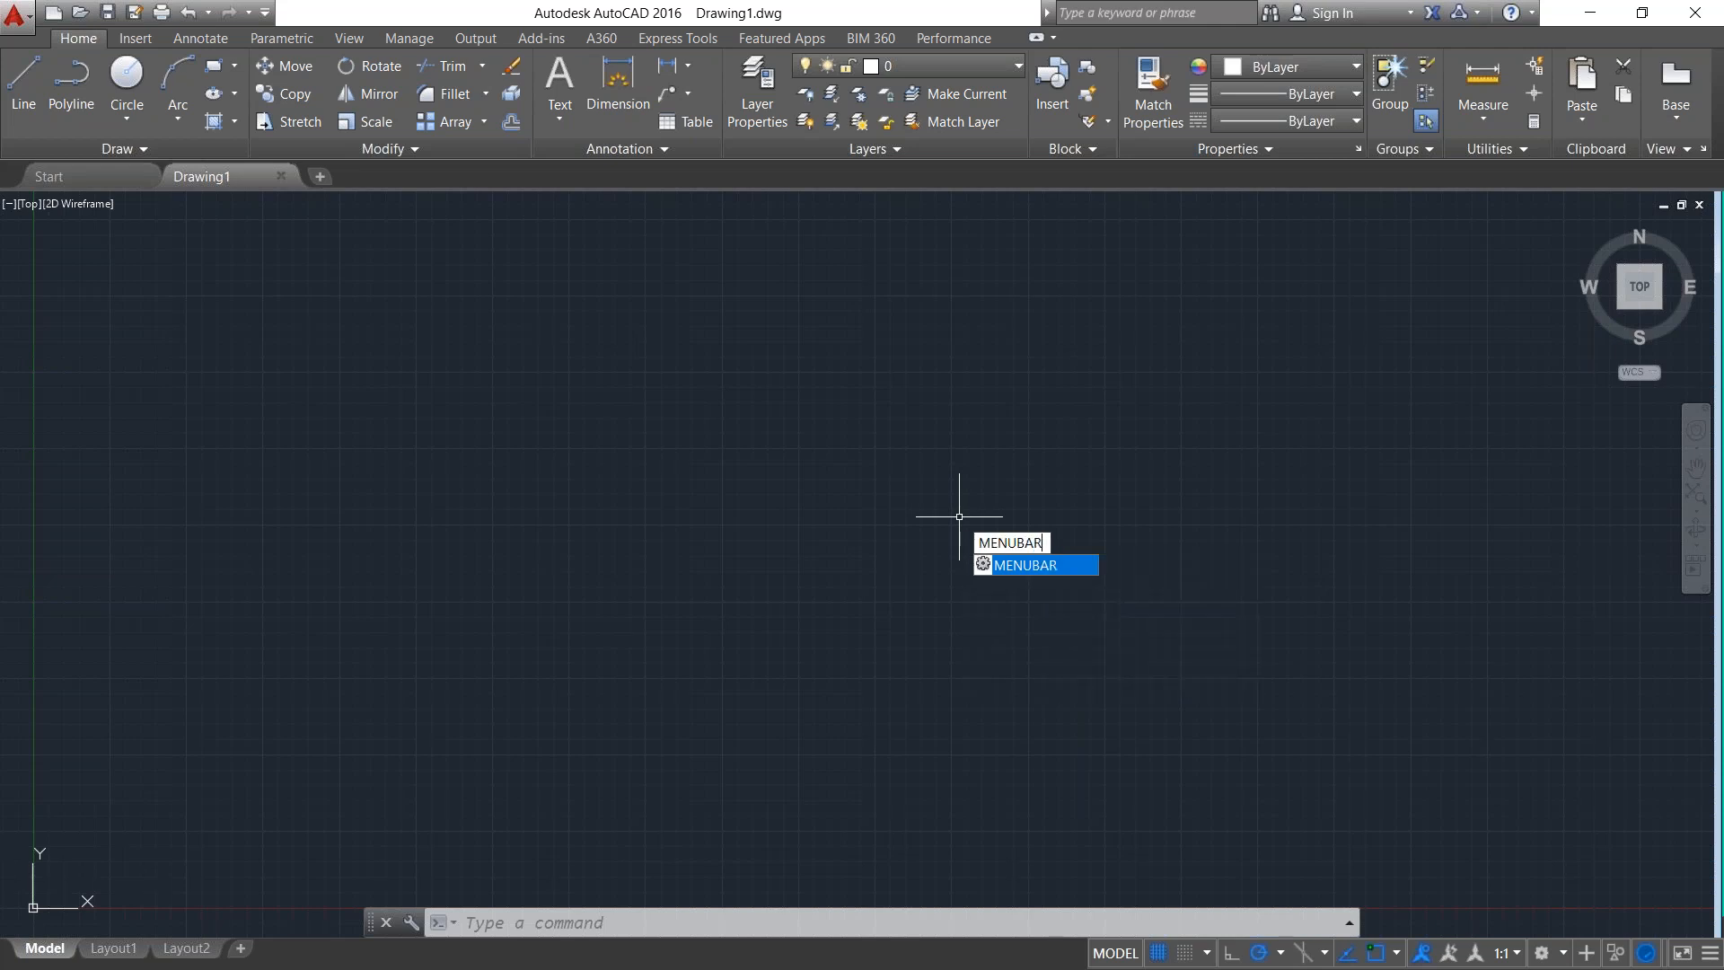
pyautogui.press('Return')
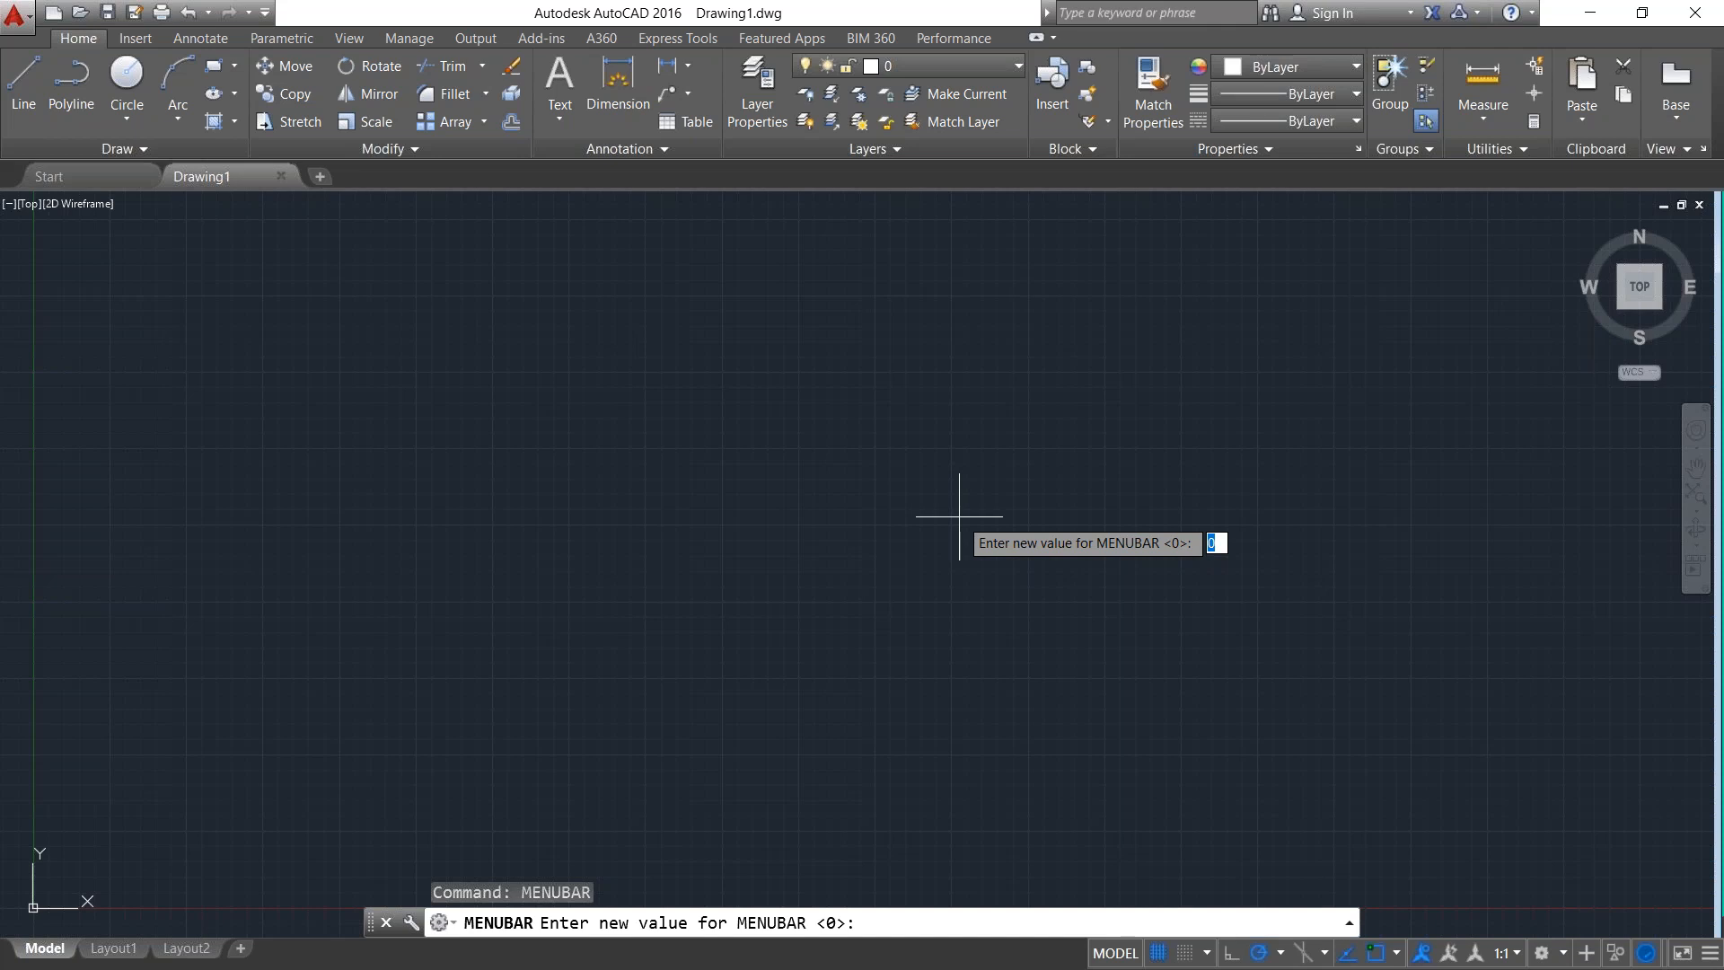
pyautogui.press('Return')
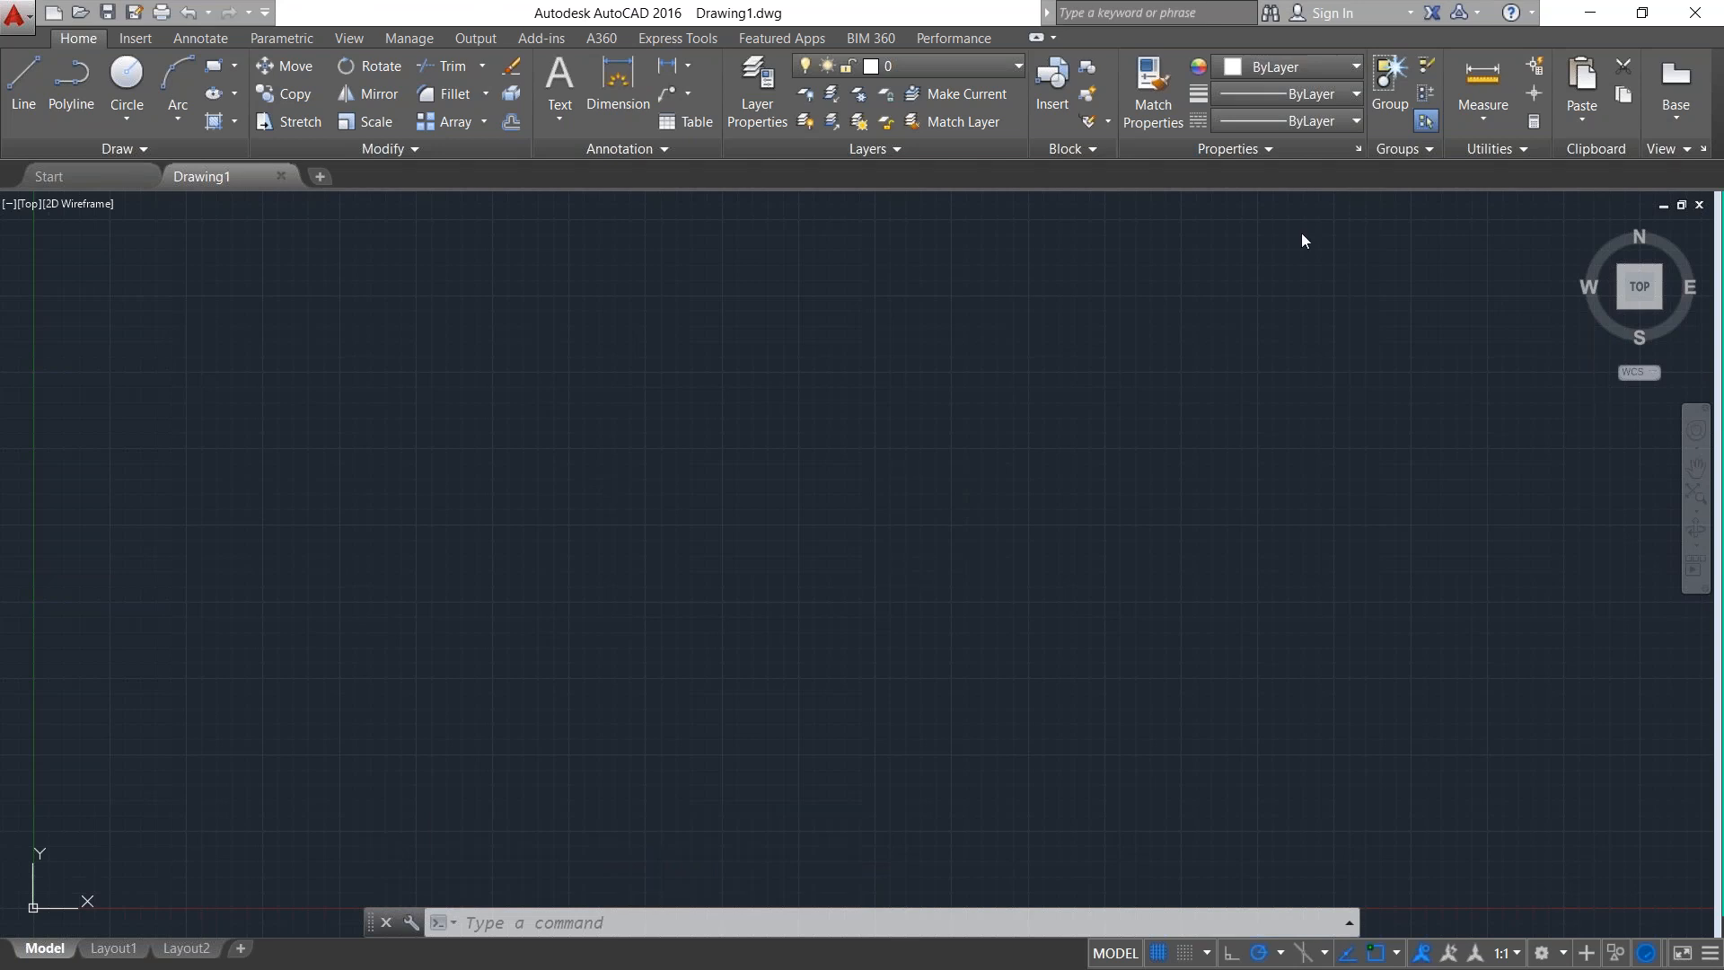
# Show the classic menu bar by setting the MENUBAR system variable to 1.
pyautogui.click(685, 921)
pyautogui.write('MENUBAR')
pyautogui.press('Return')
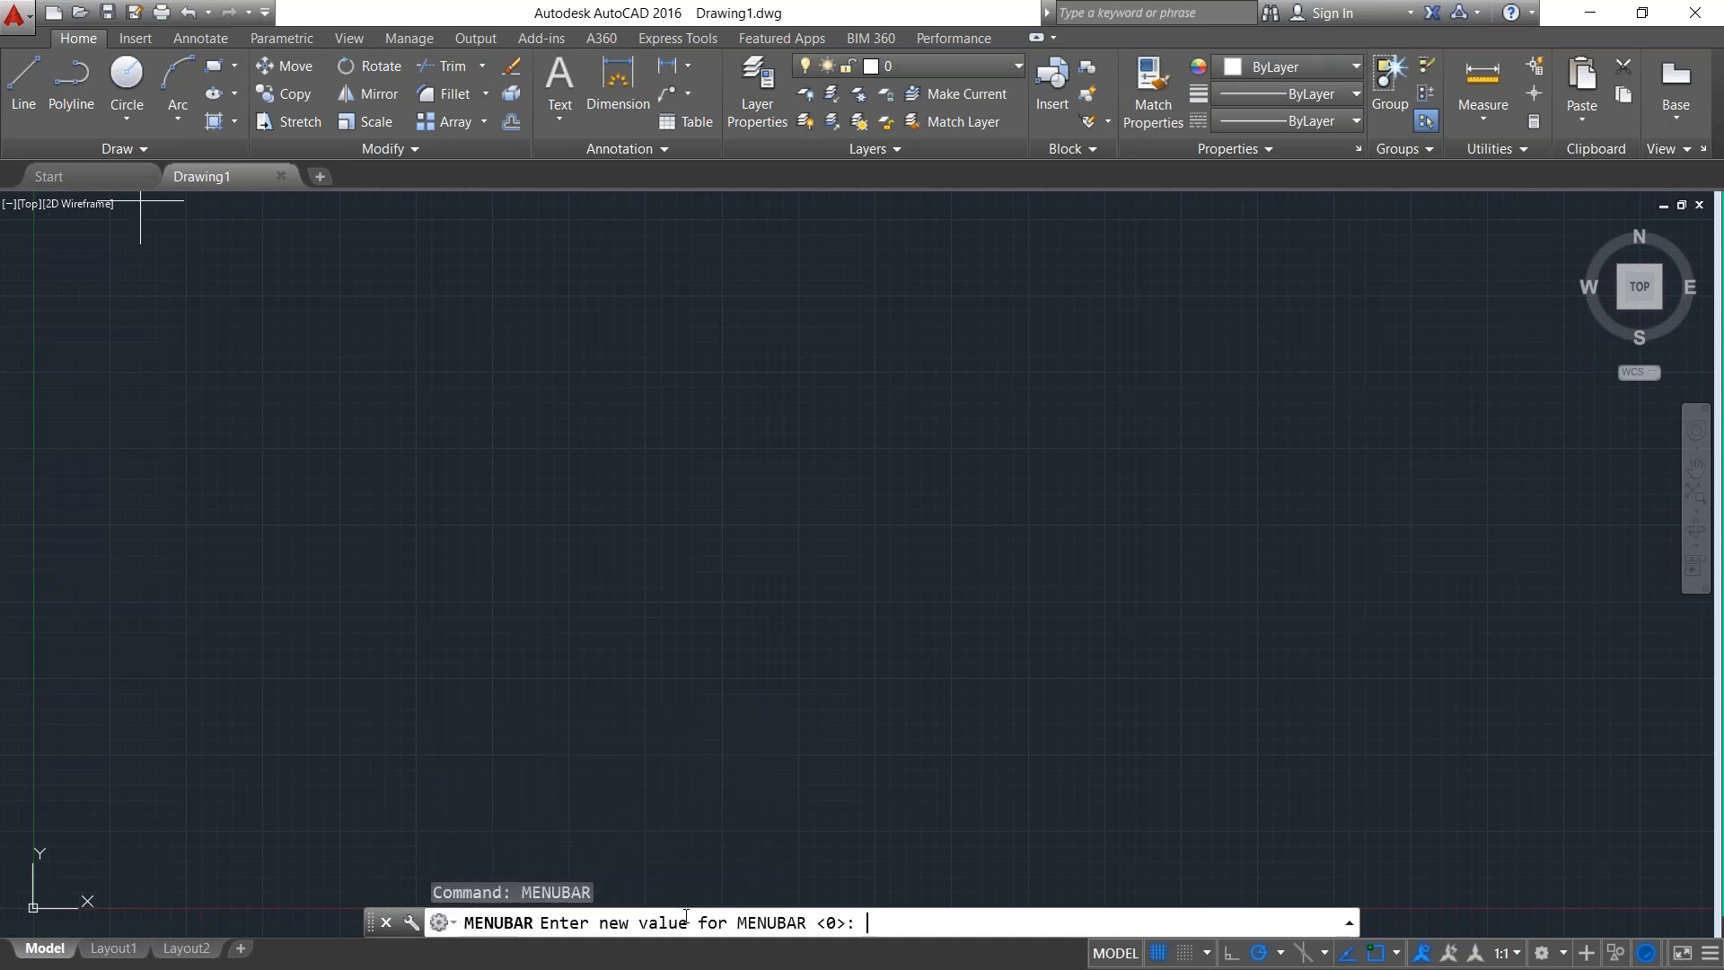
pyautogui.write('1')
pyautogui.press('Return')
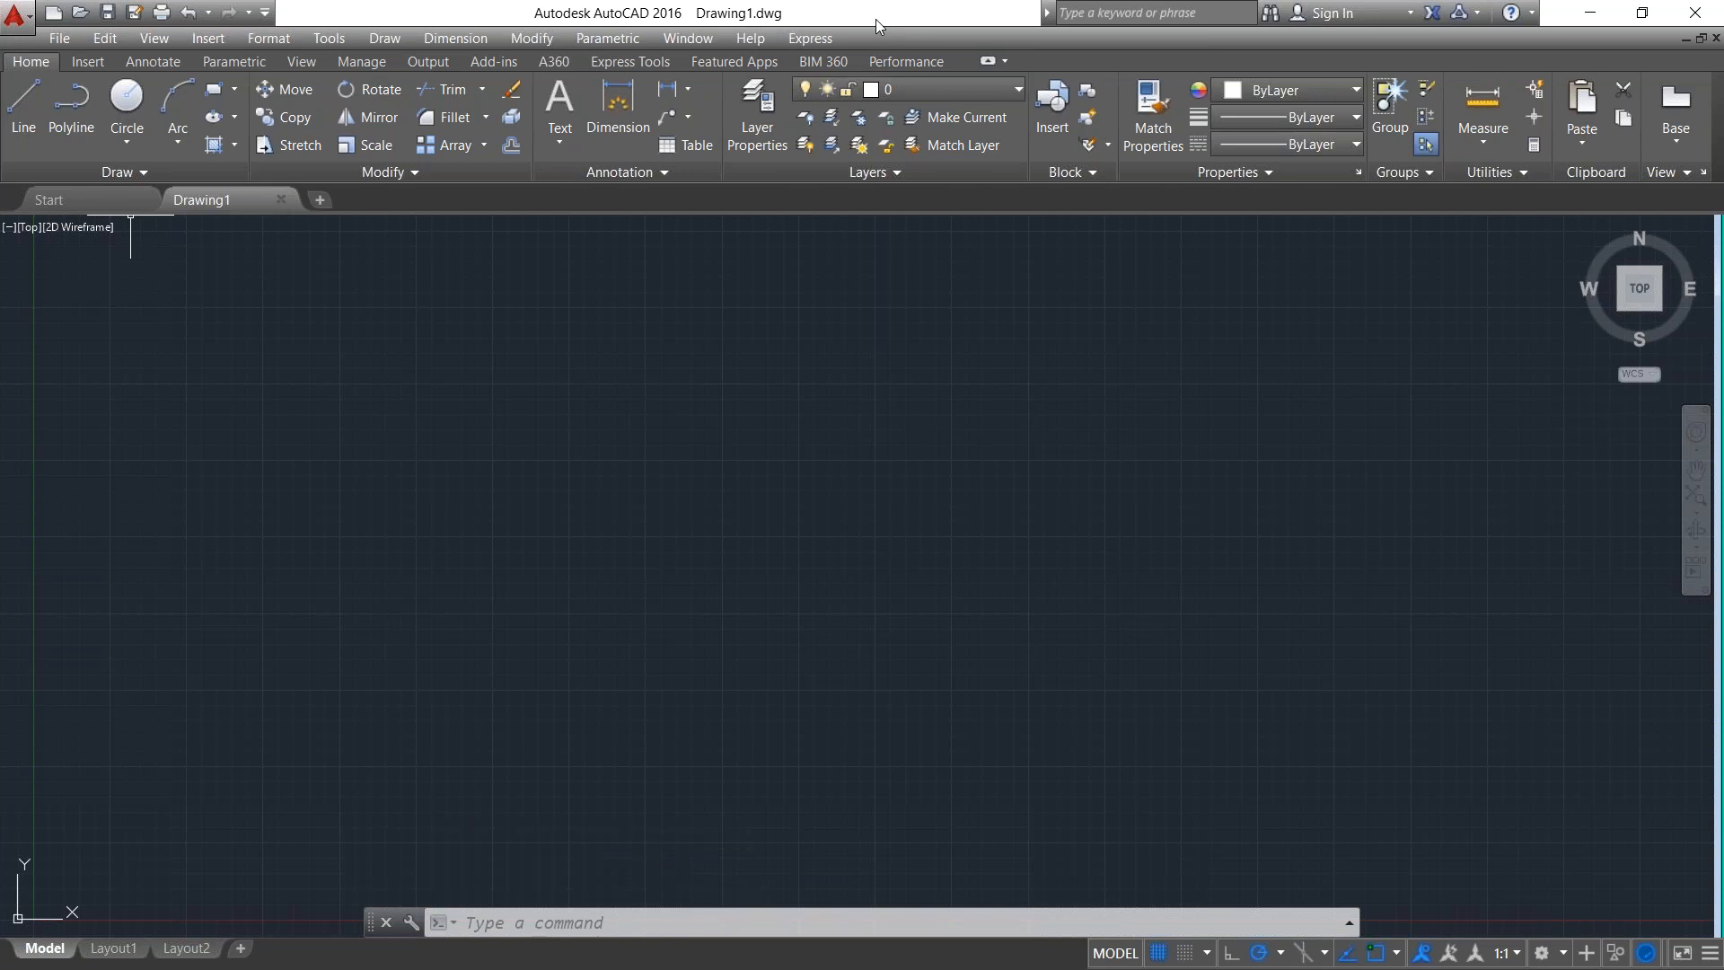
# Run the RIBBON command twice to turn on the ribbon display.
pyautogui.write('RIbb')
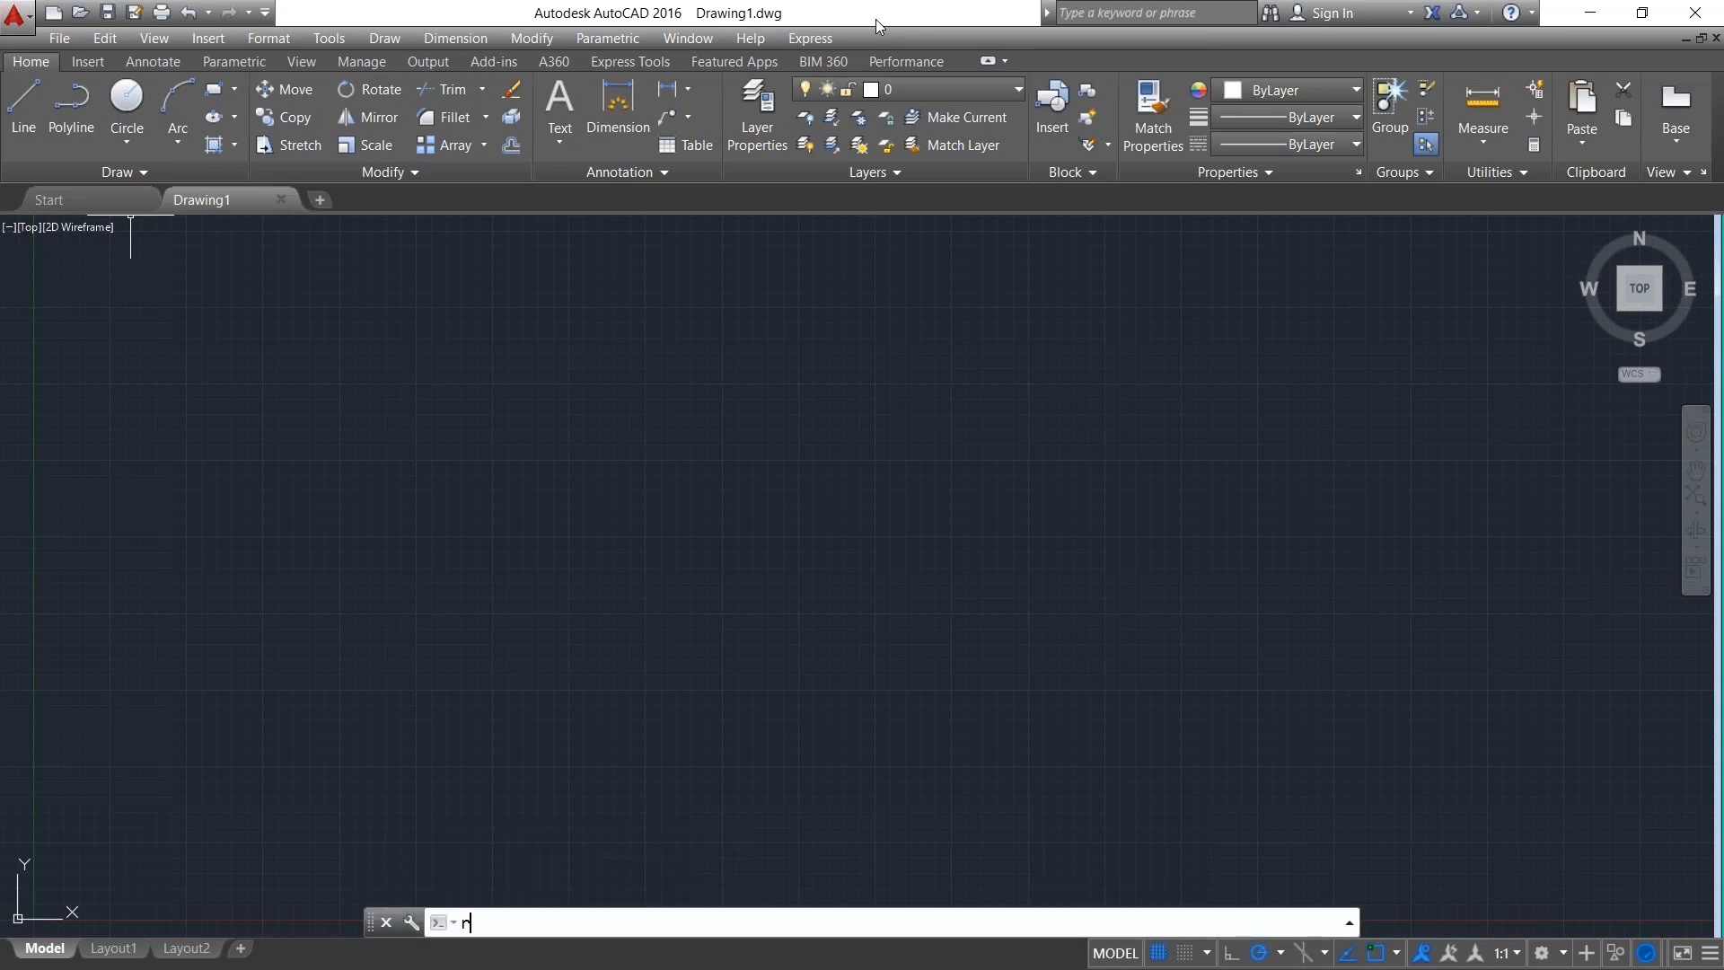
pyautogui.write('p')
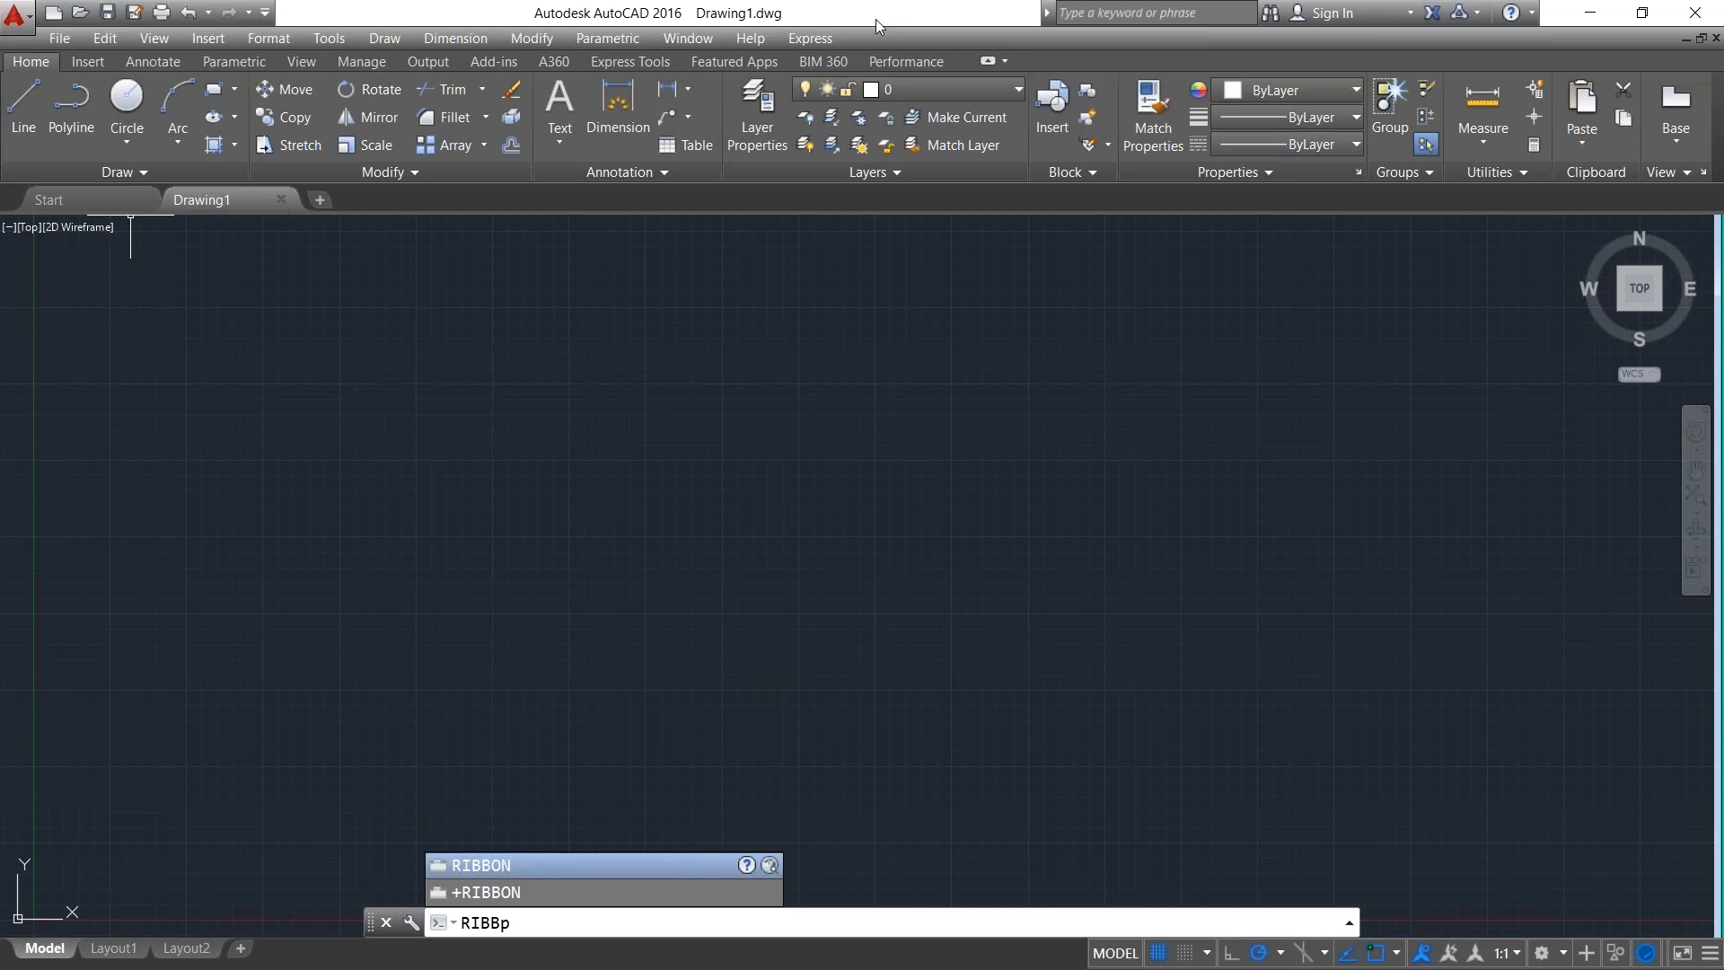
pyautogui.press('Return')
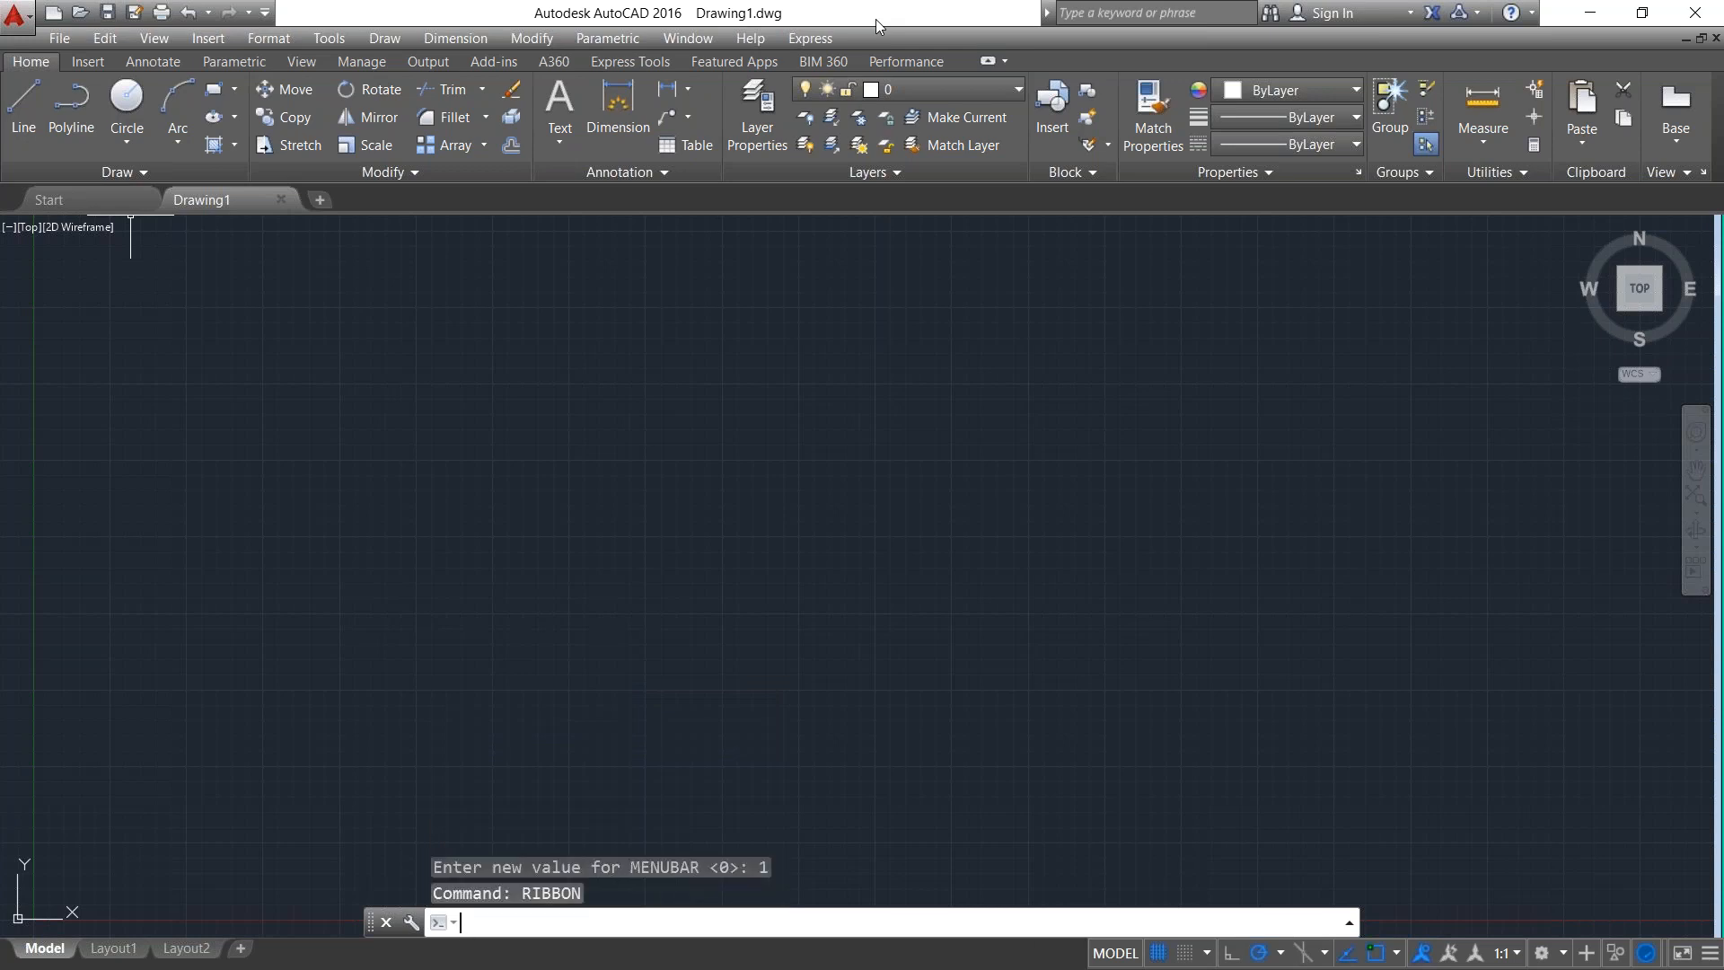
pyautogui.write('1')
pyautogui.press('BackSpace')
pyautogui.write('Ri')
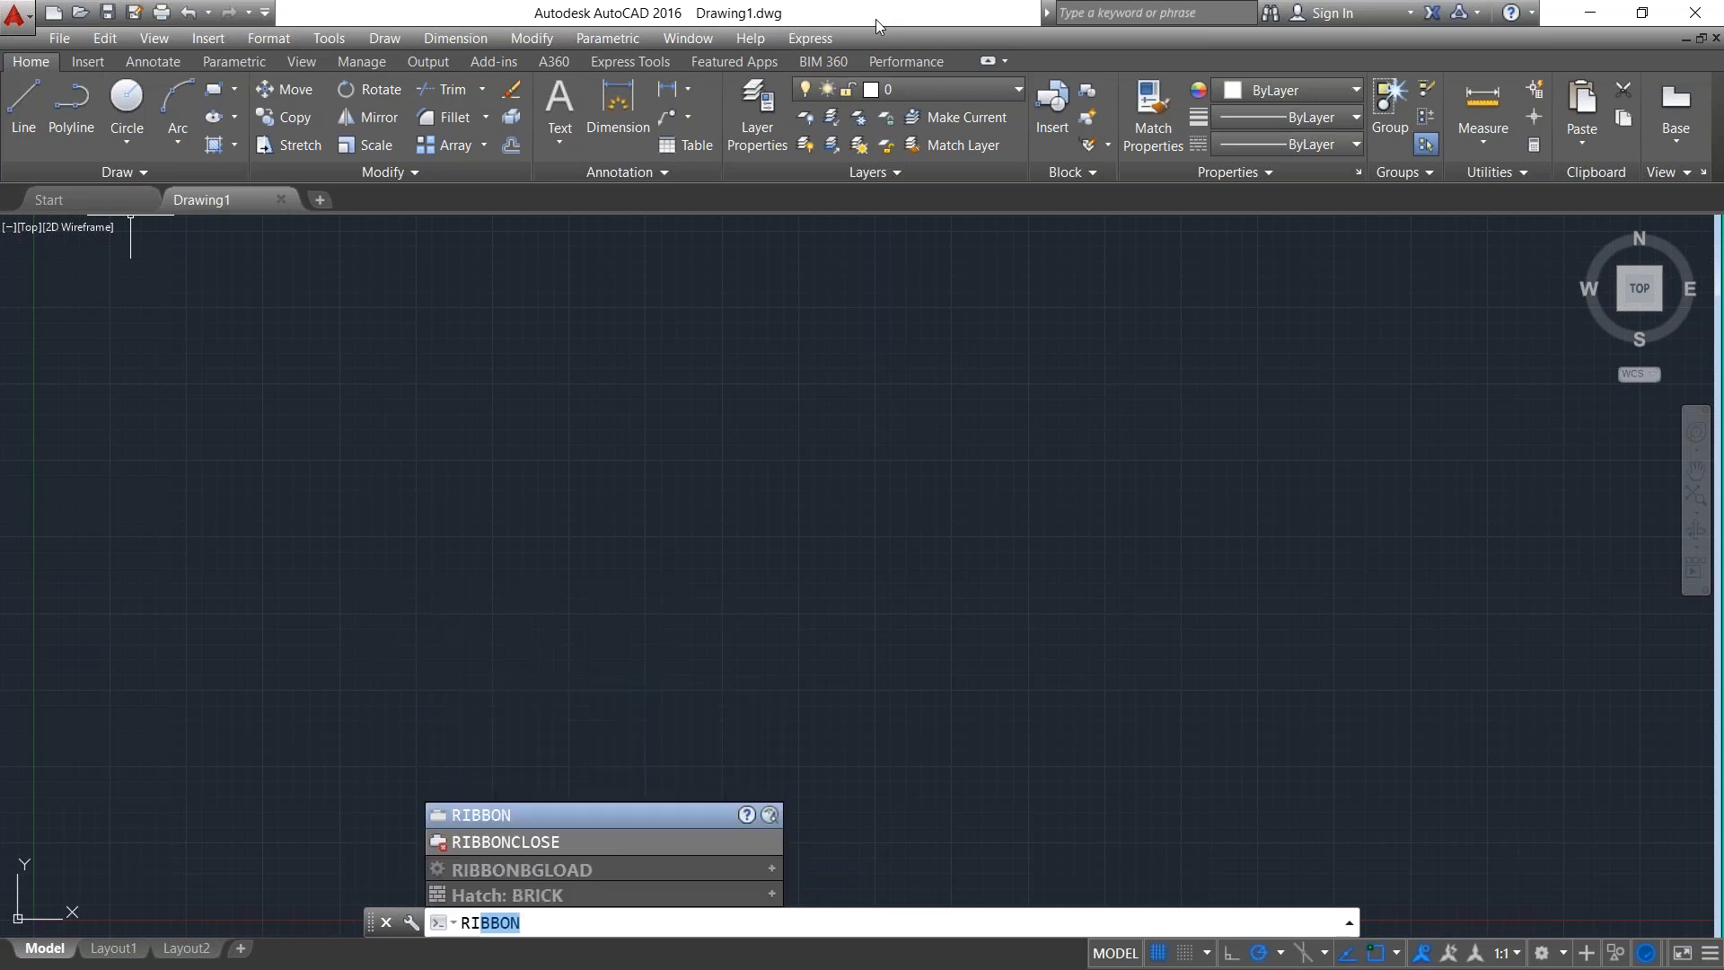
pyautogui.write('BB')
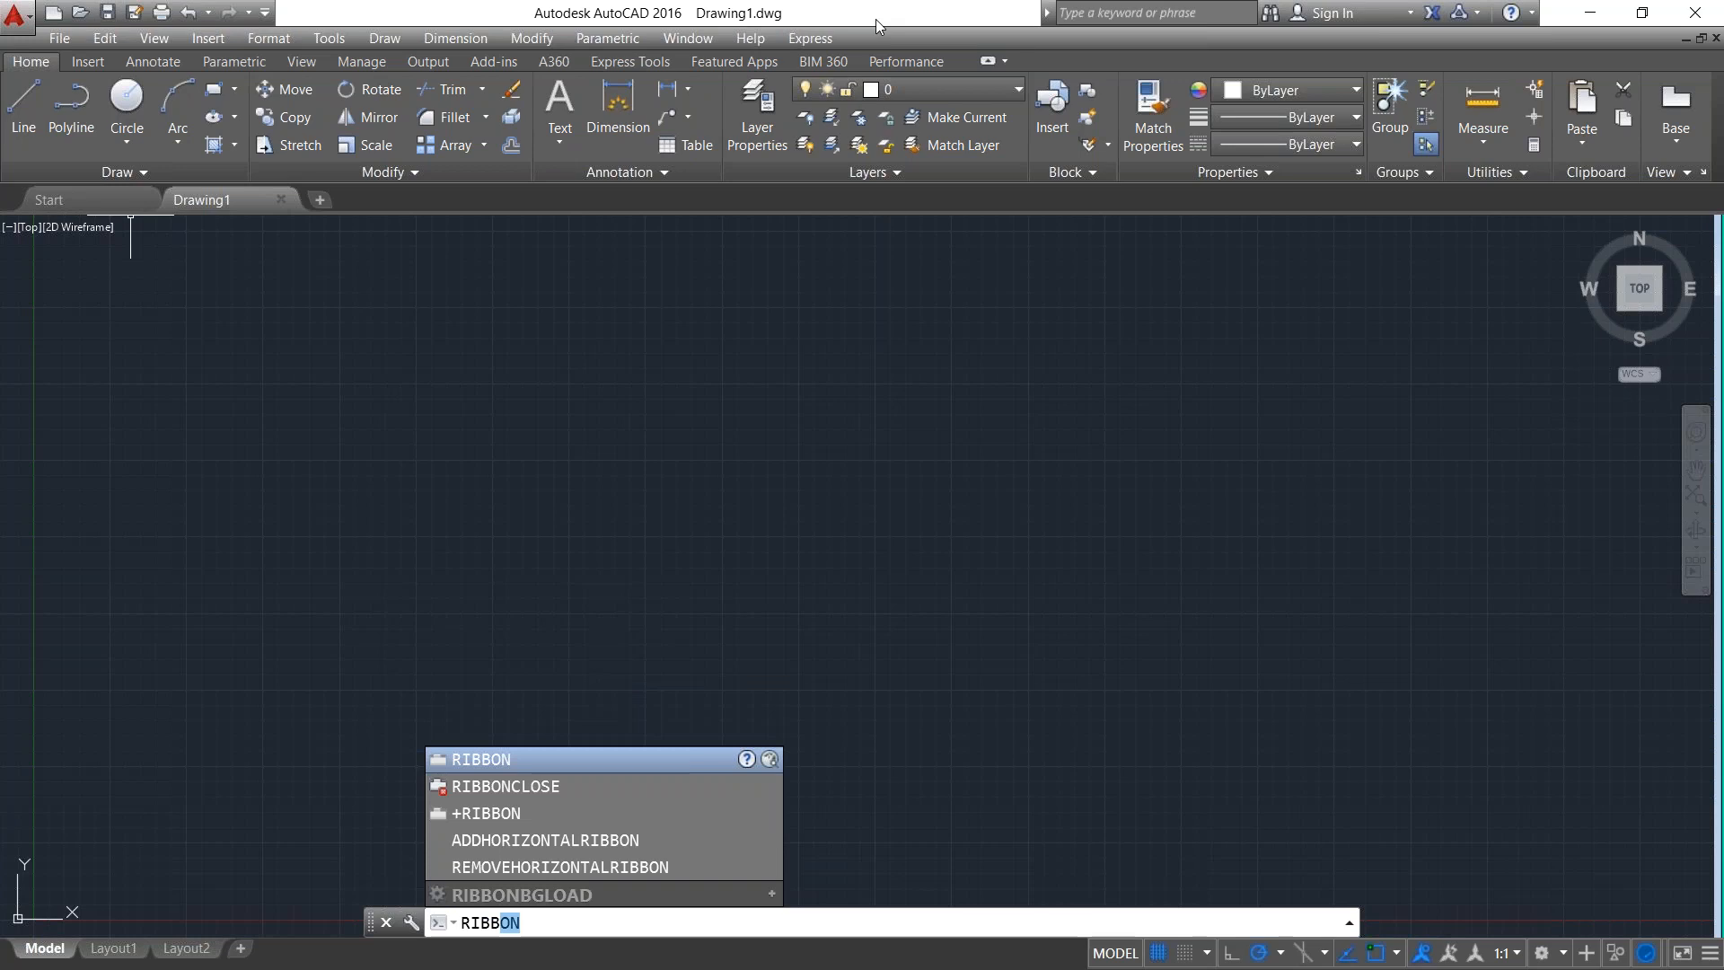
pyautogui.press('Return')
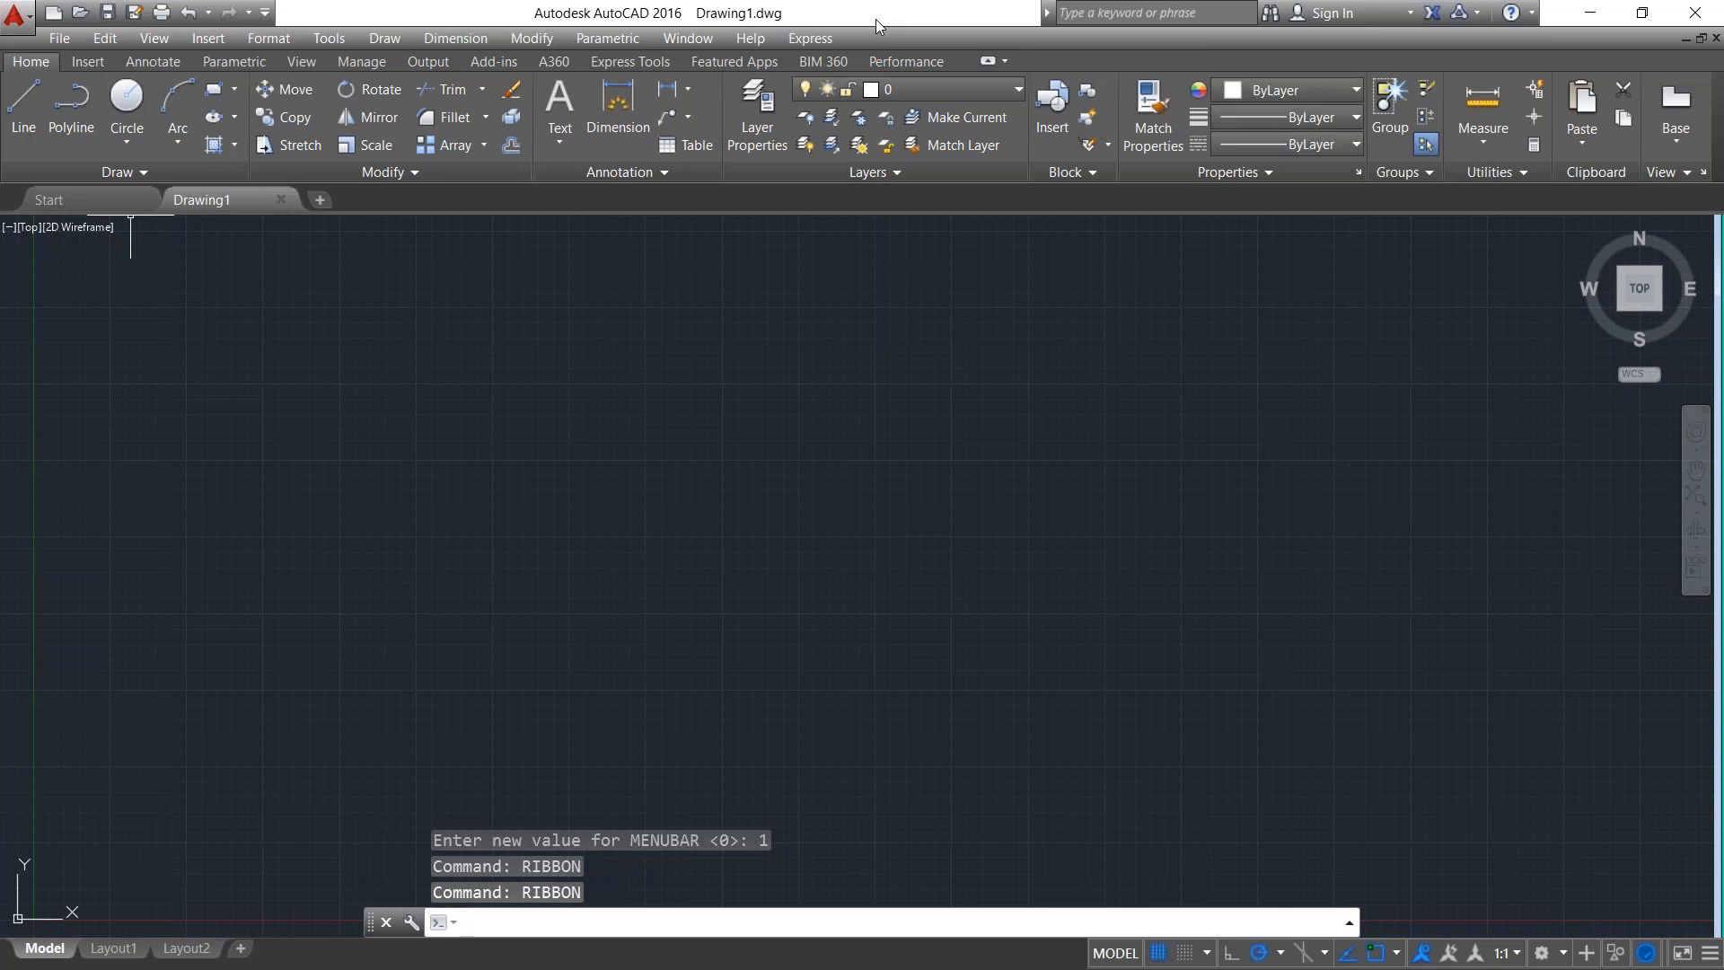
# Run the TOOLBAR command.
pyautogui.write('tol')
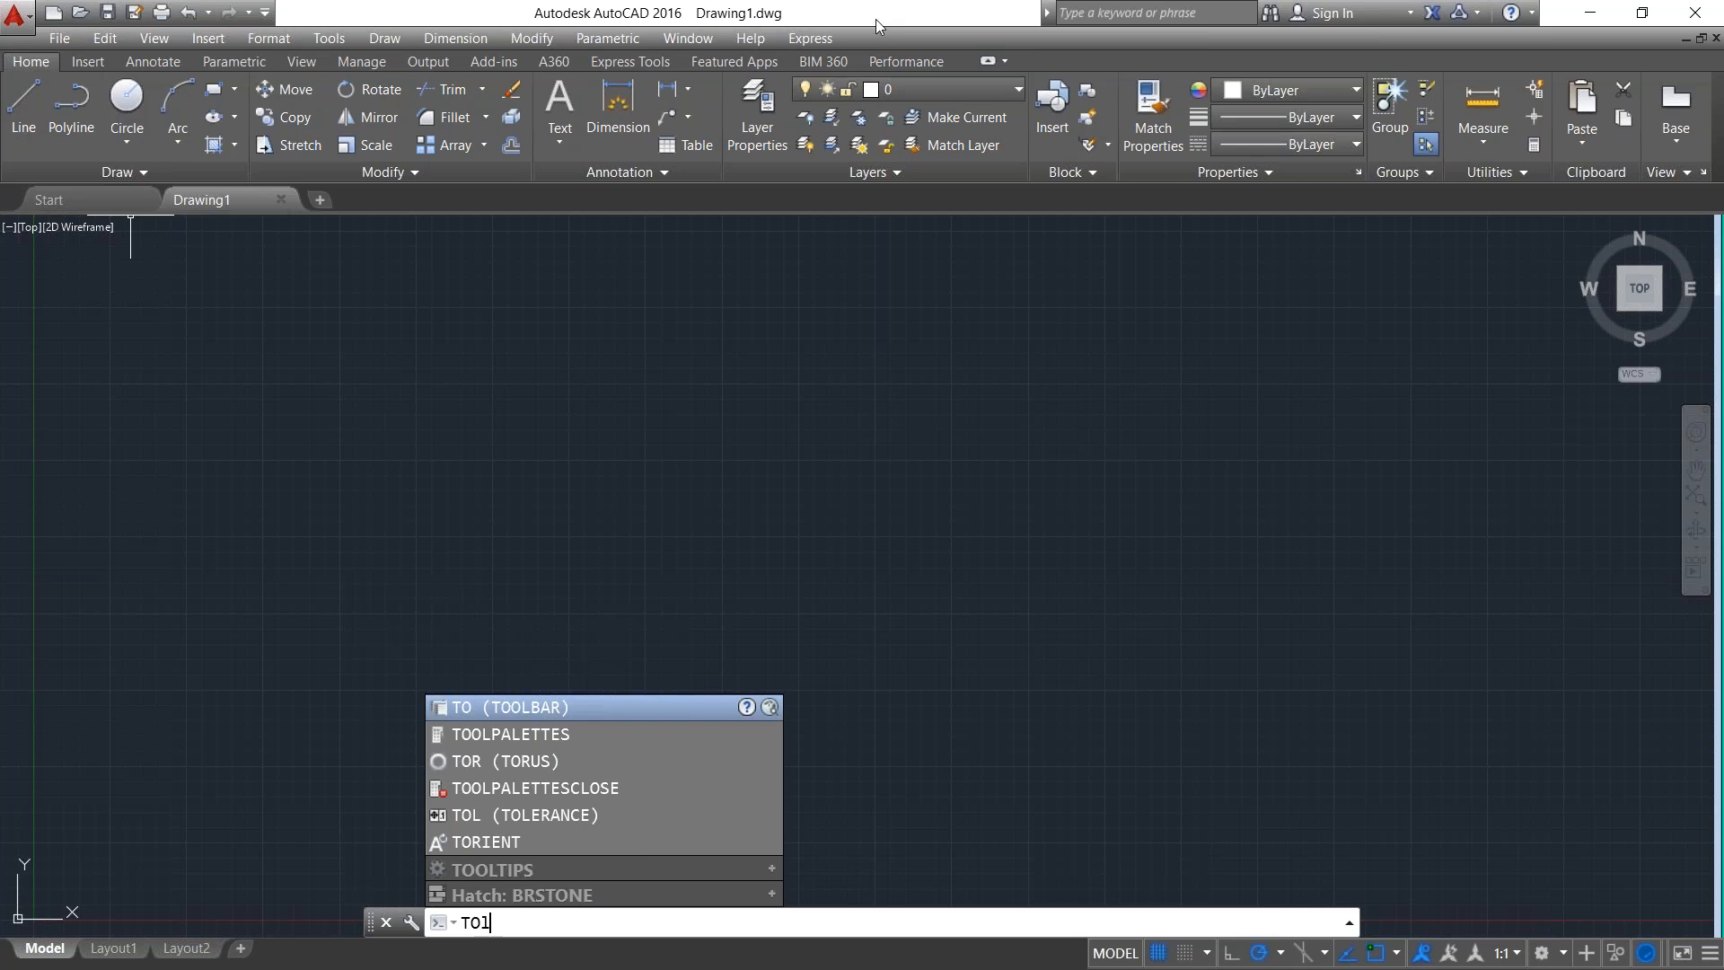
pyautogui.press('BackSpace')
pyautogui.write('ol')
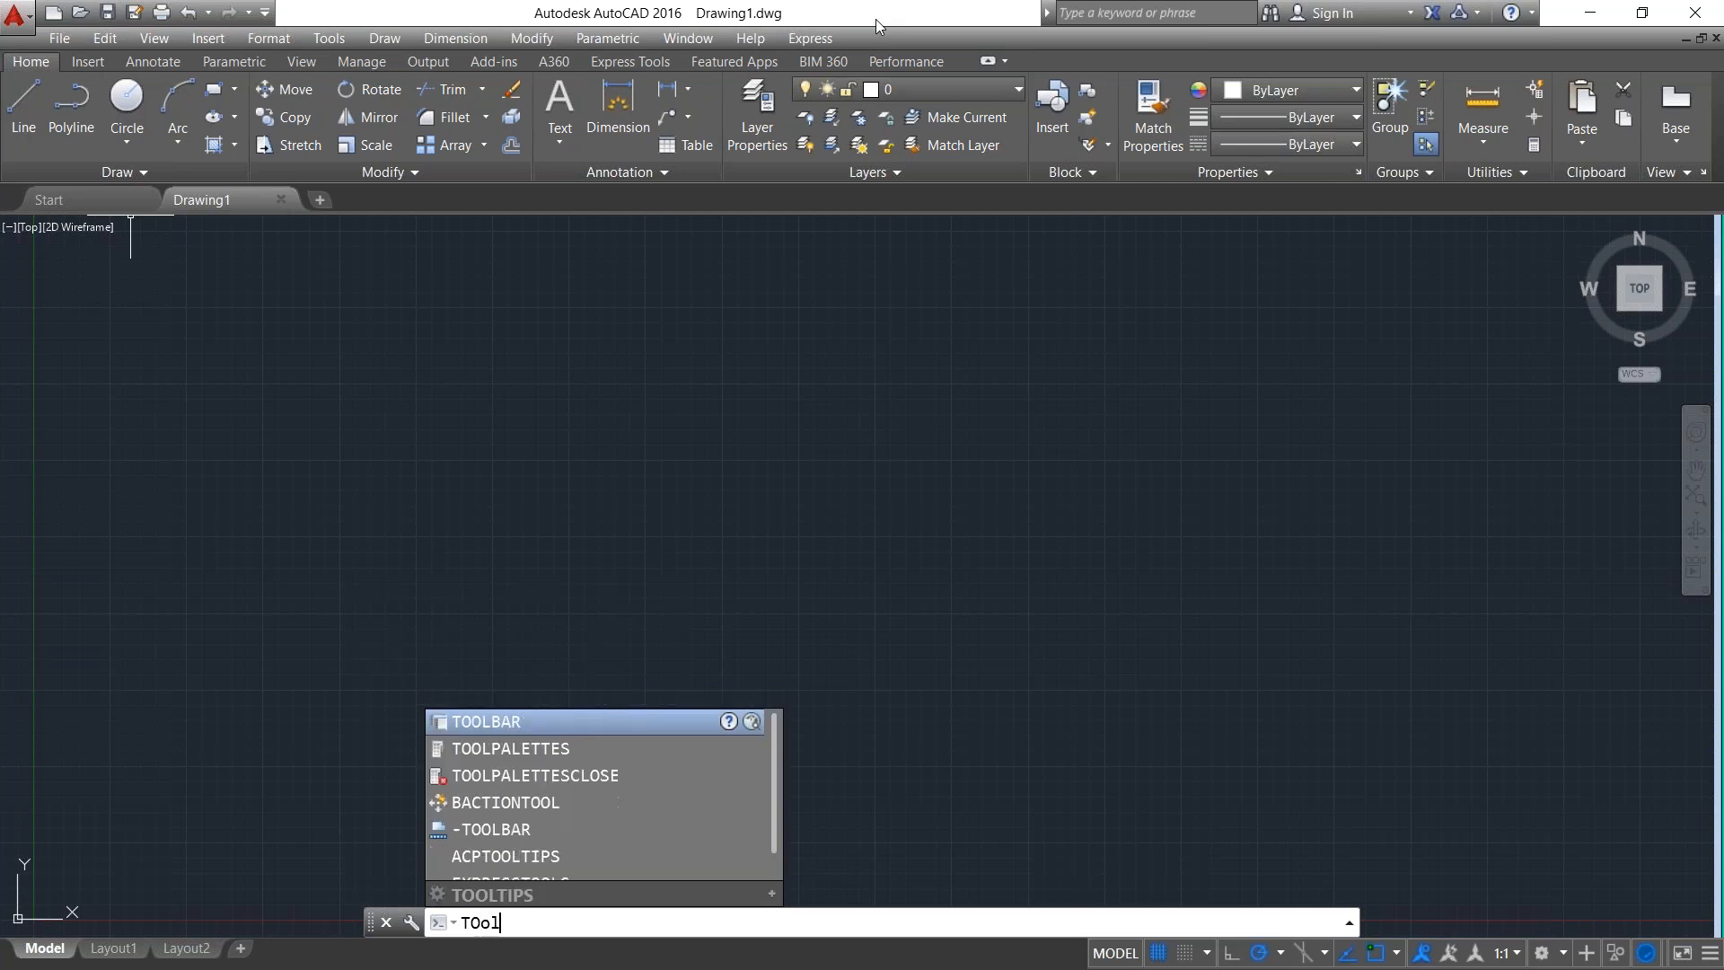
pyautogui.write('ba')
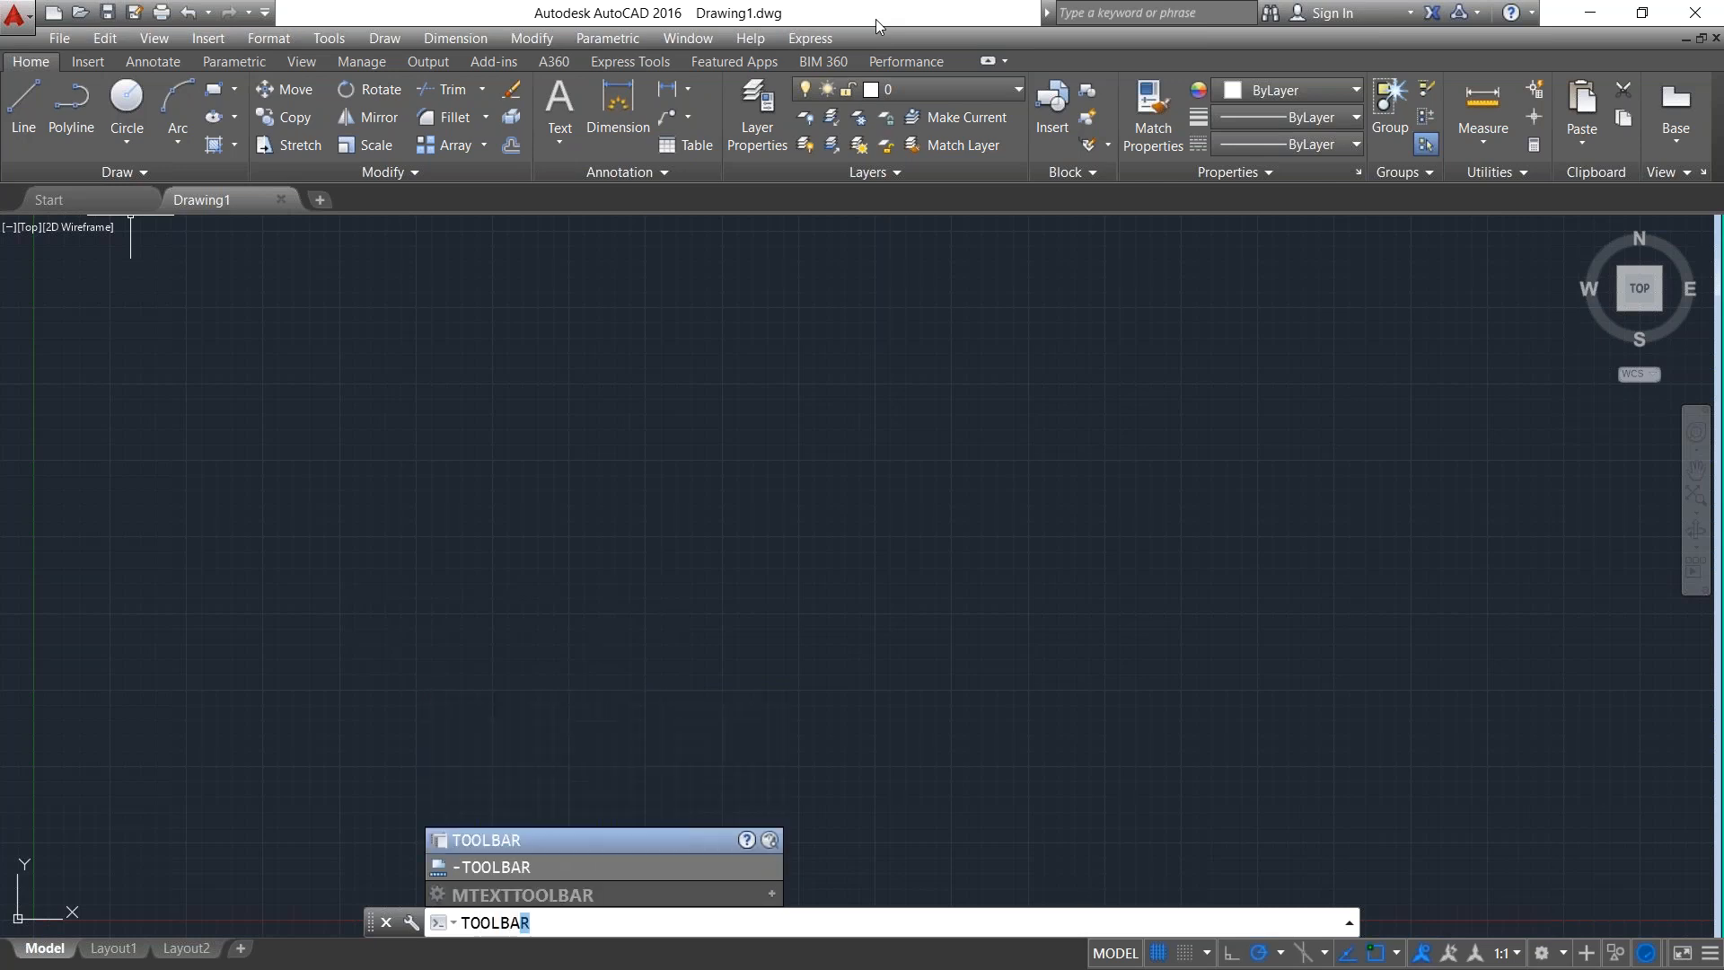
pyautogui.press('Return')
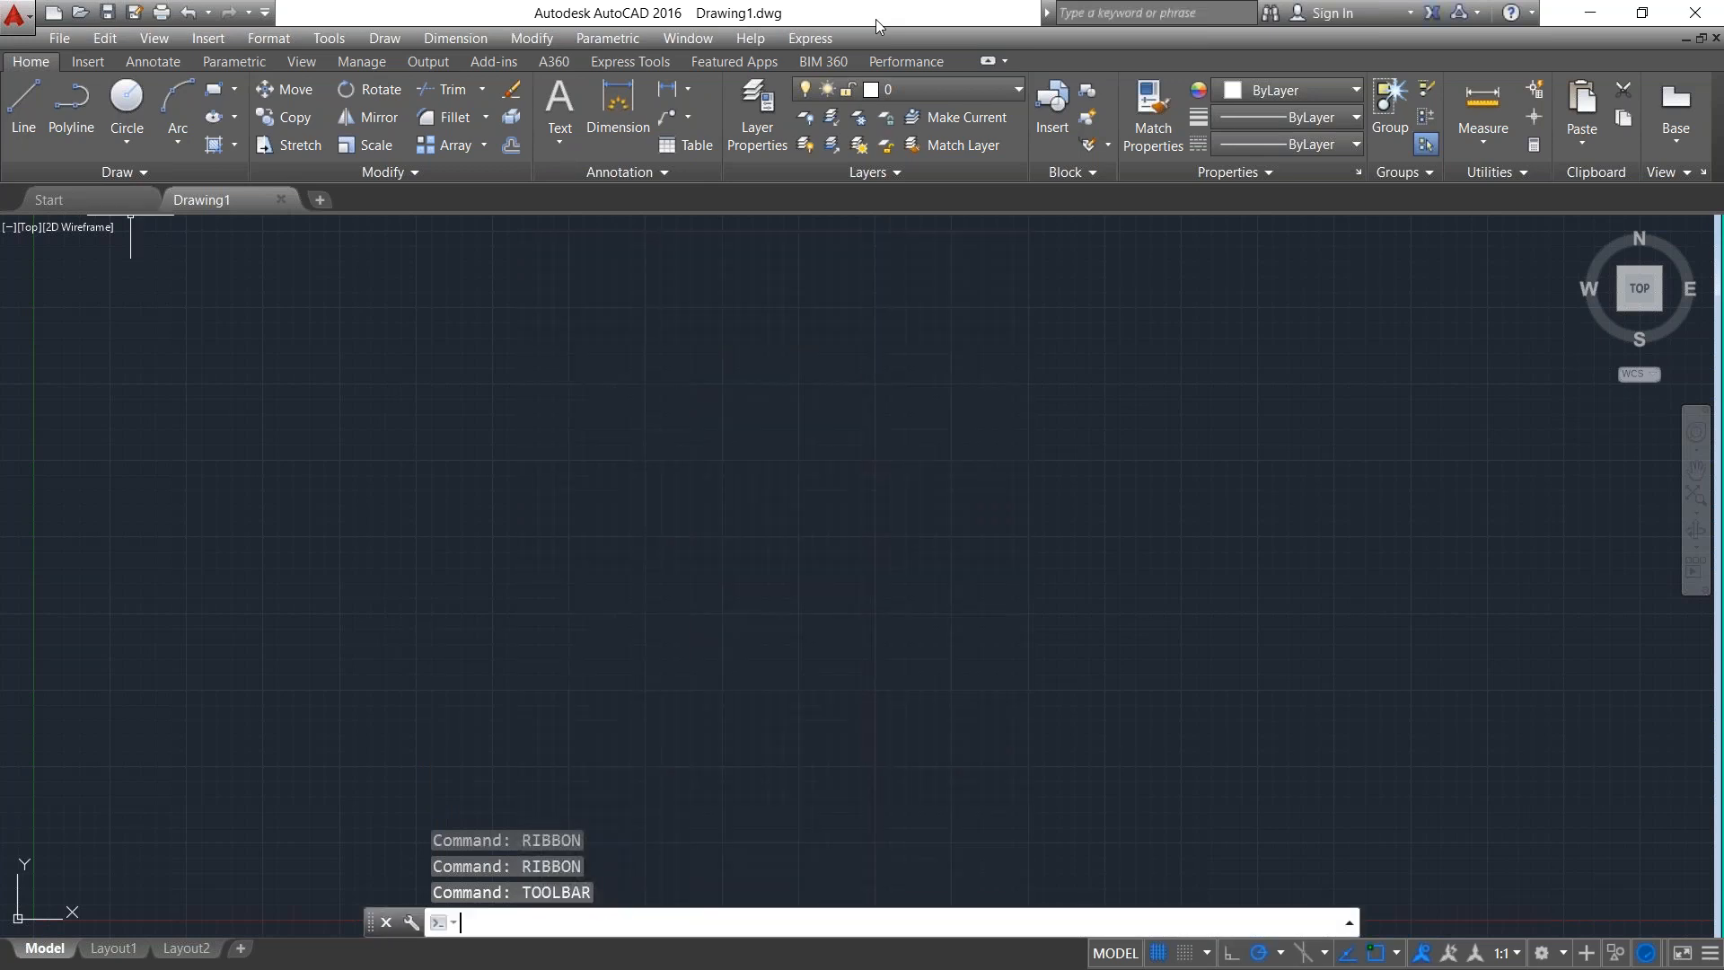
# Run the TOOLBAR command to bring up the Customize User Interface dialog.
pyautogui.write('too')
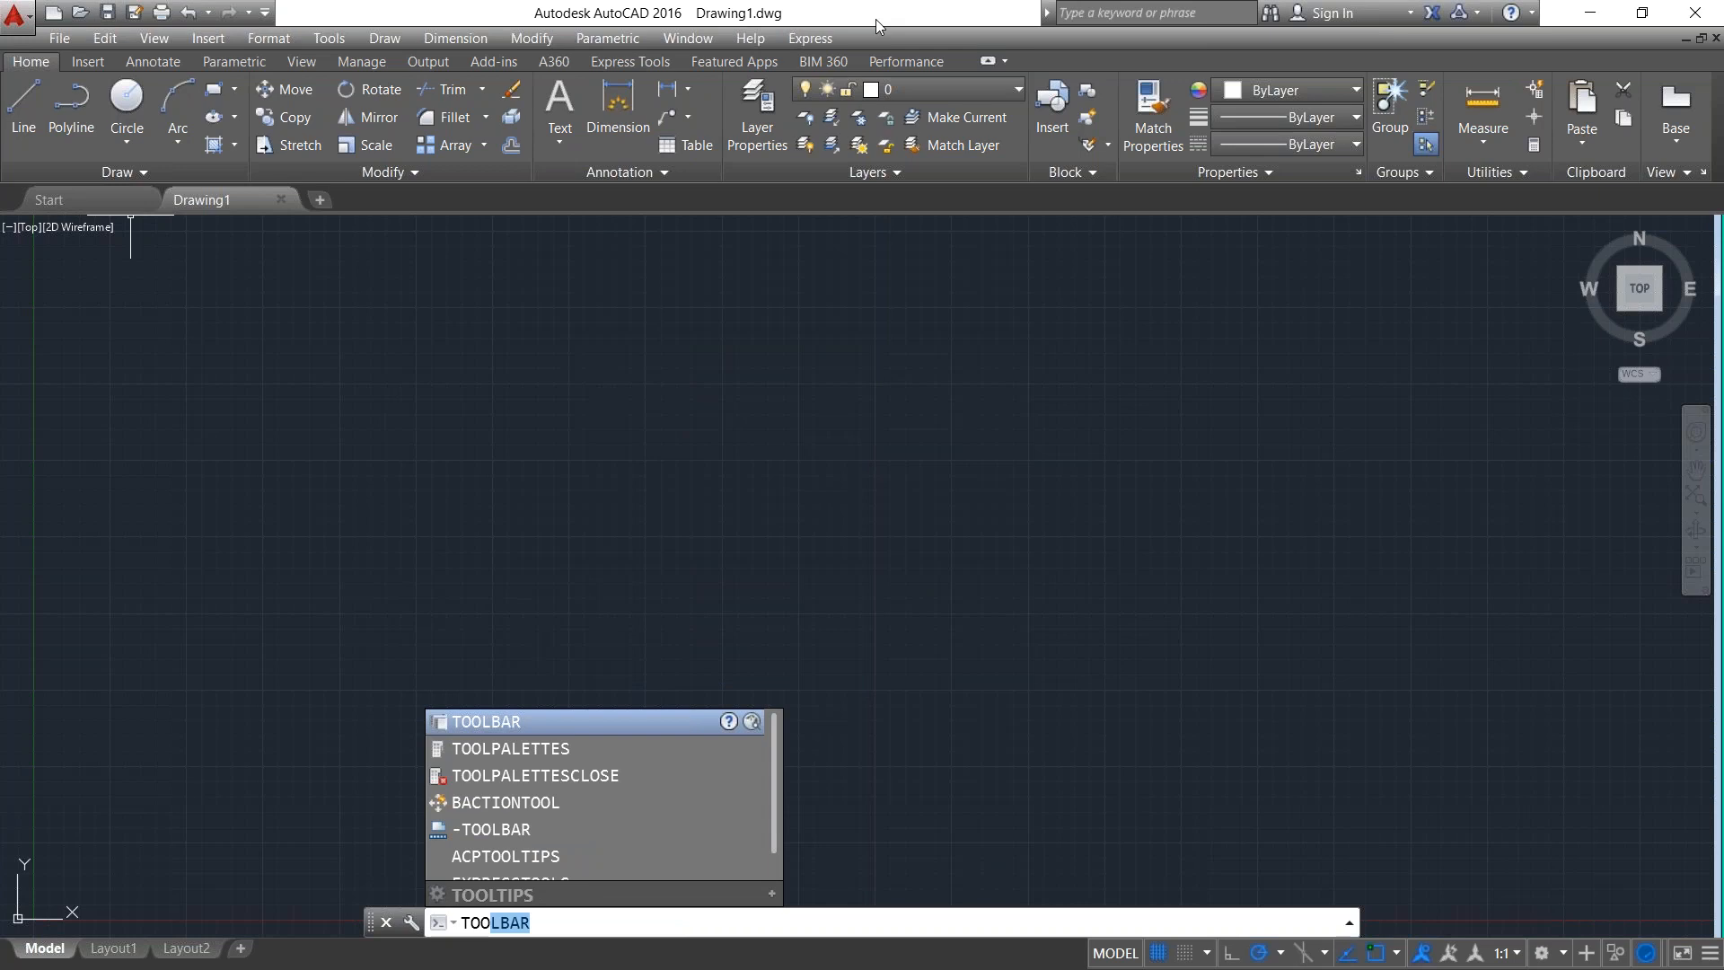
pyautogui.write('l')
pyautogui.press('Return')
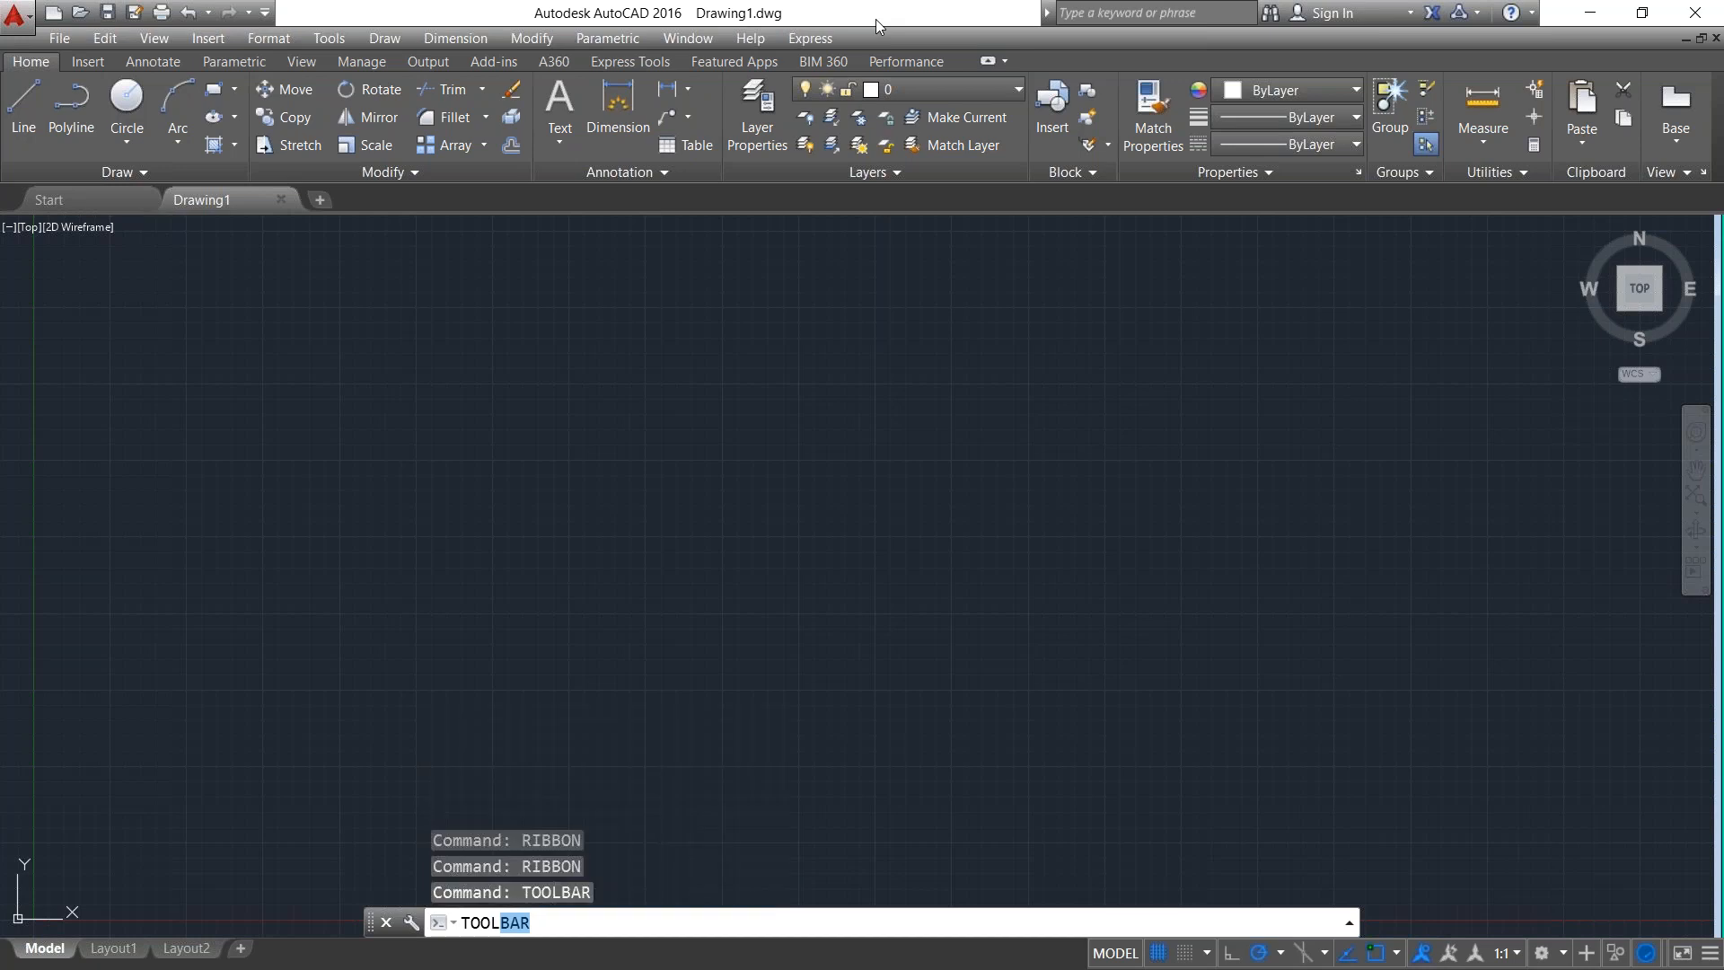
pyautogui.press('Return')
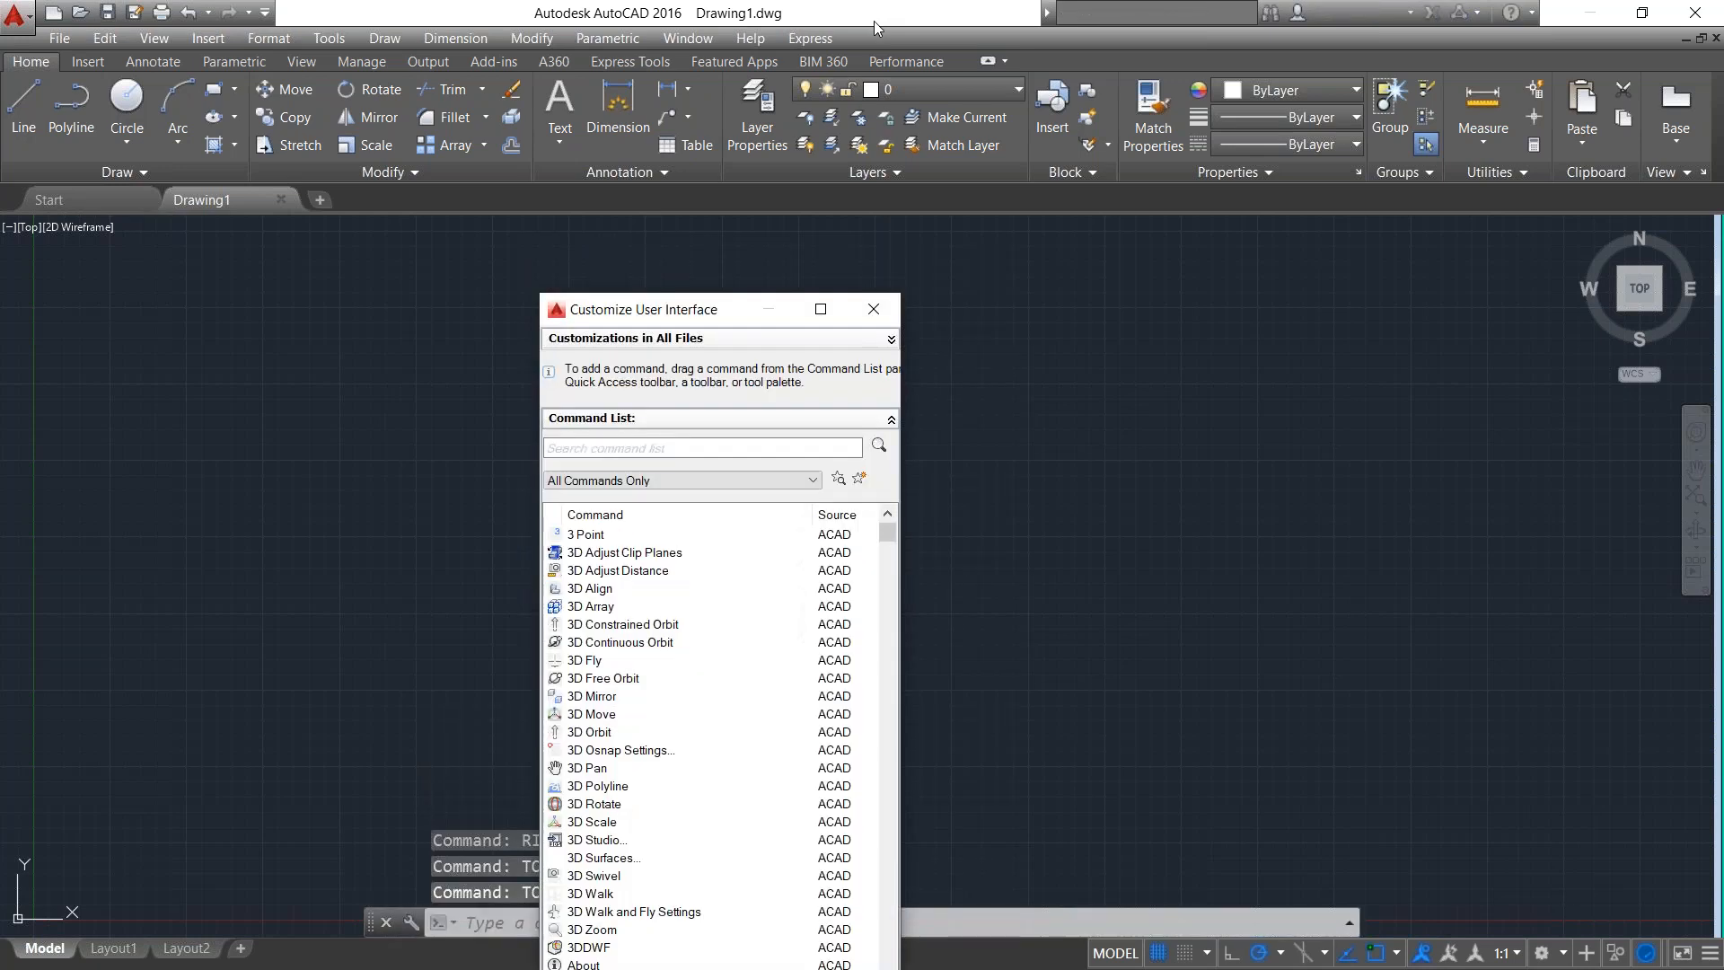
# Search the command list for "draw" and close the Customize User Interface dialog.
pyautogui.click(628, 448)
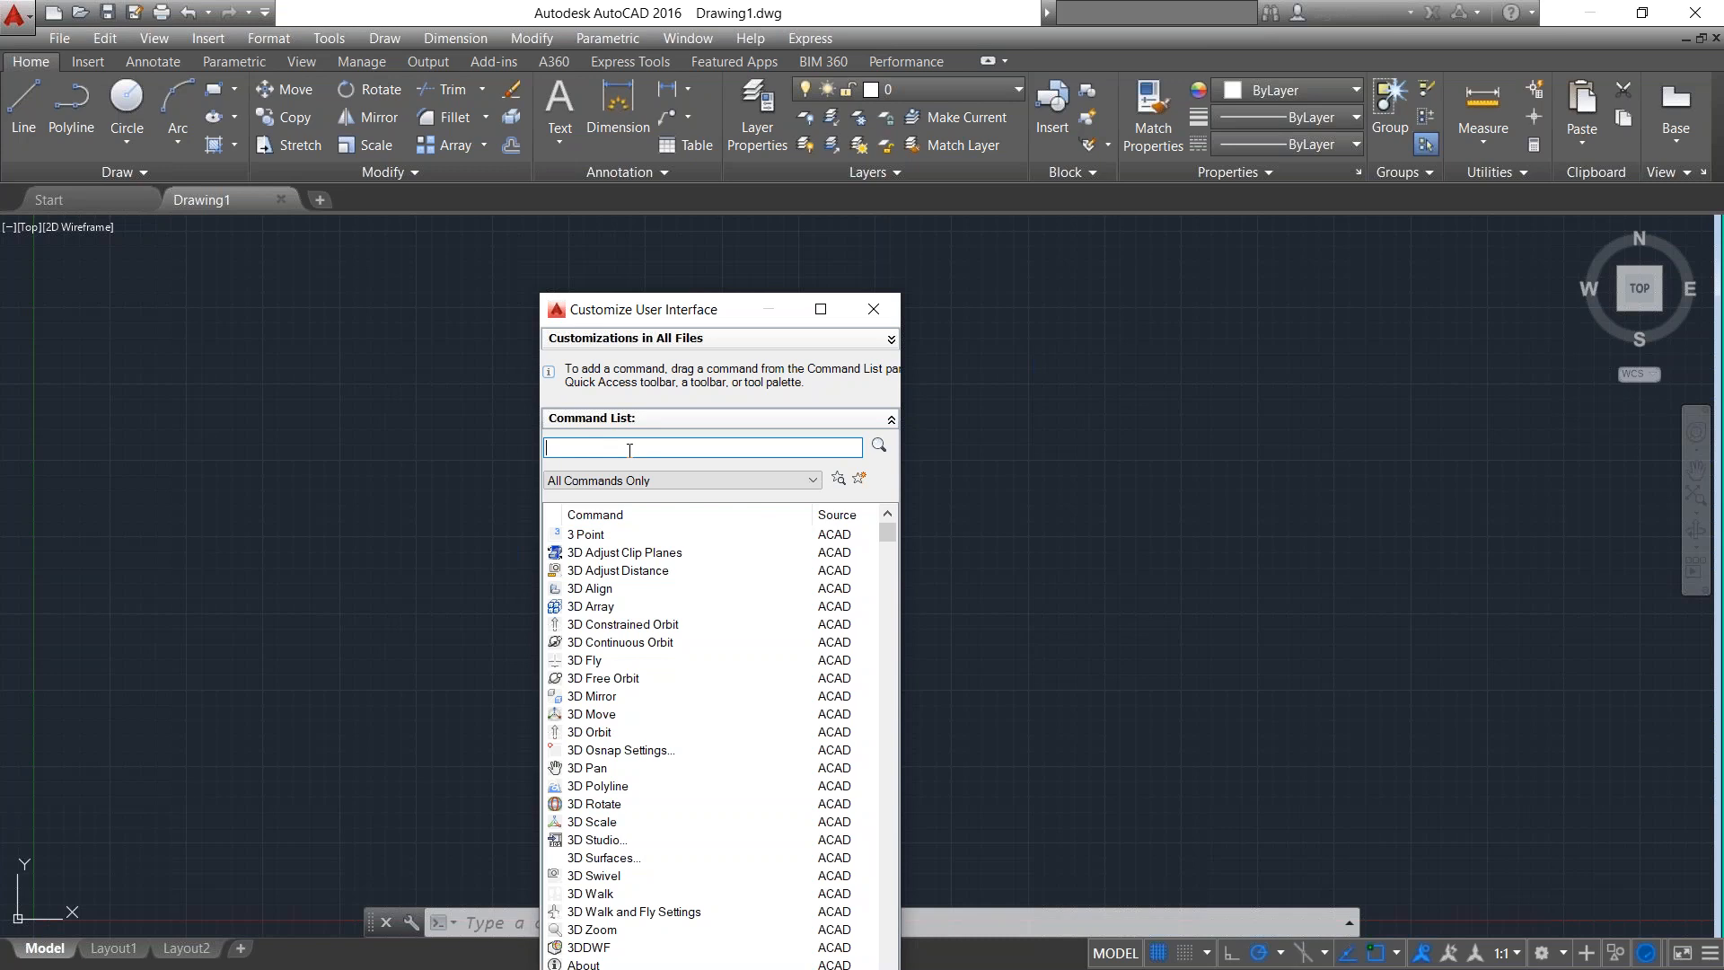
pyautogui.write('dr')
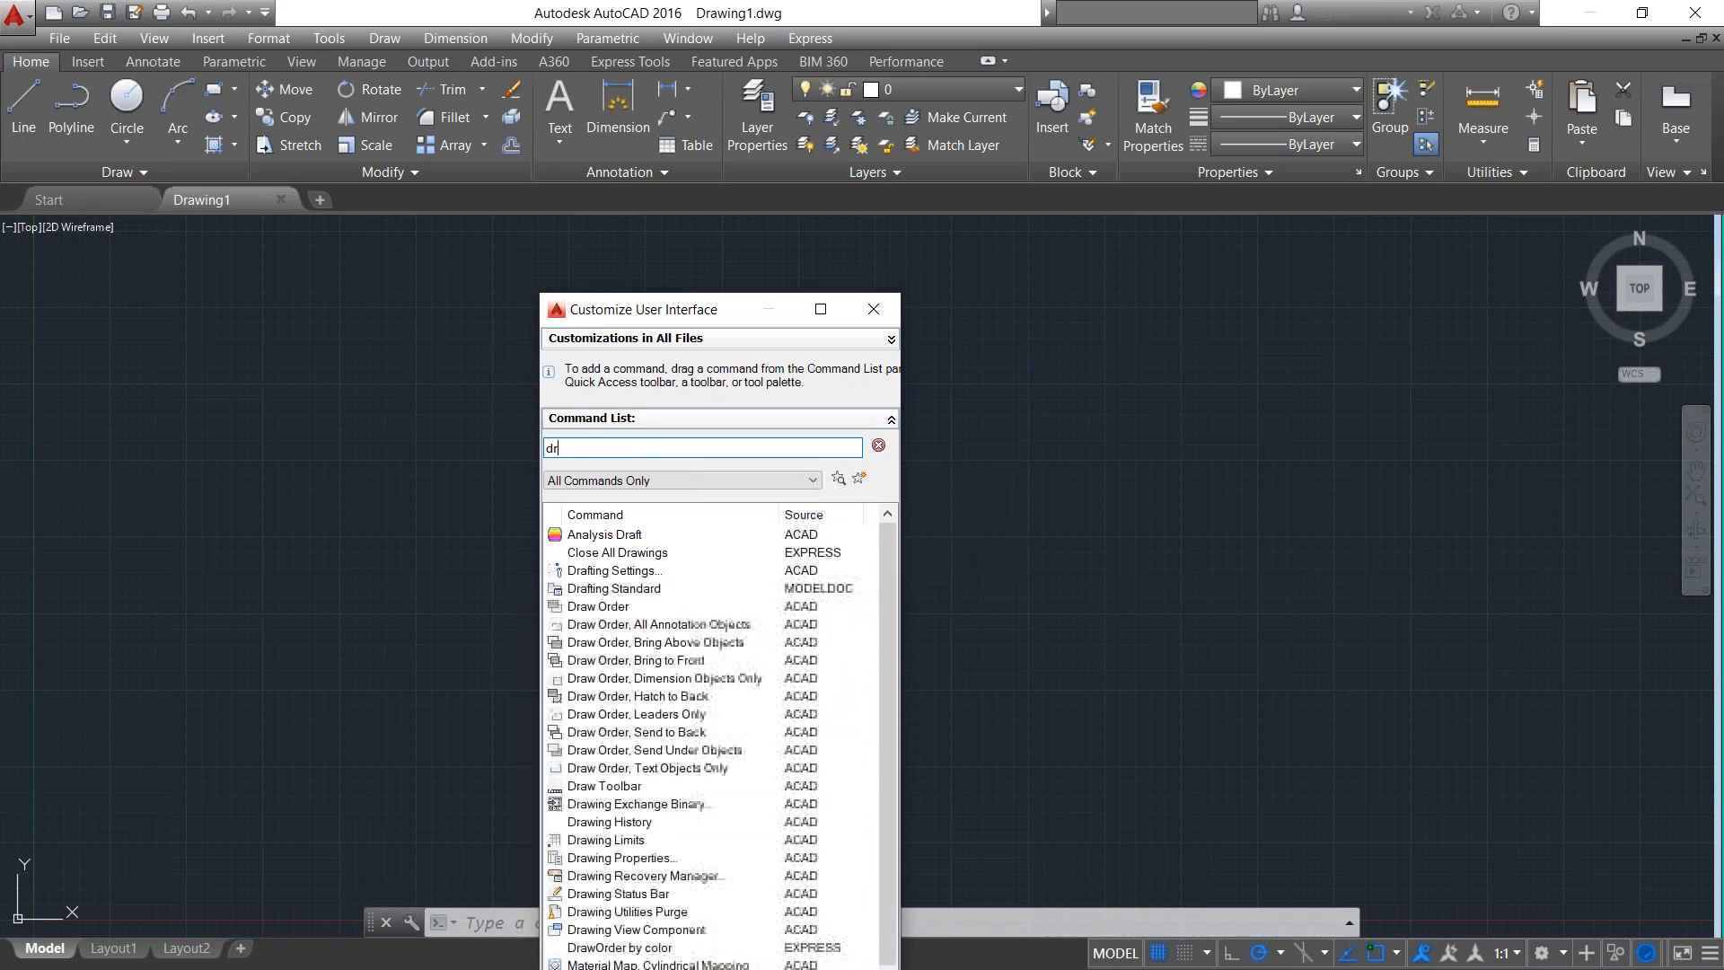
pyautogui.write('aw')
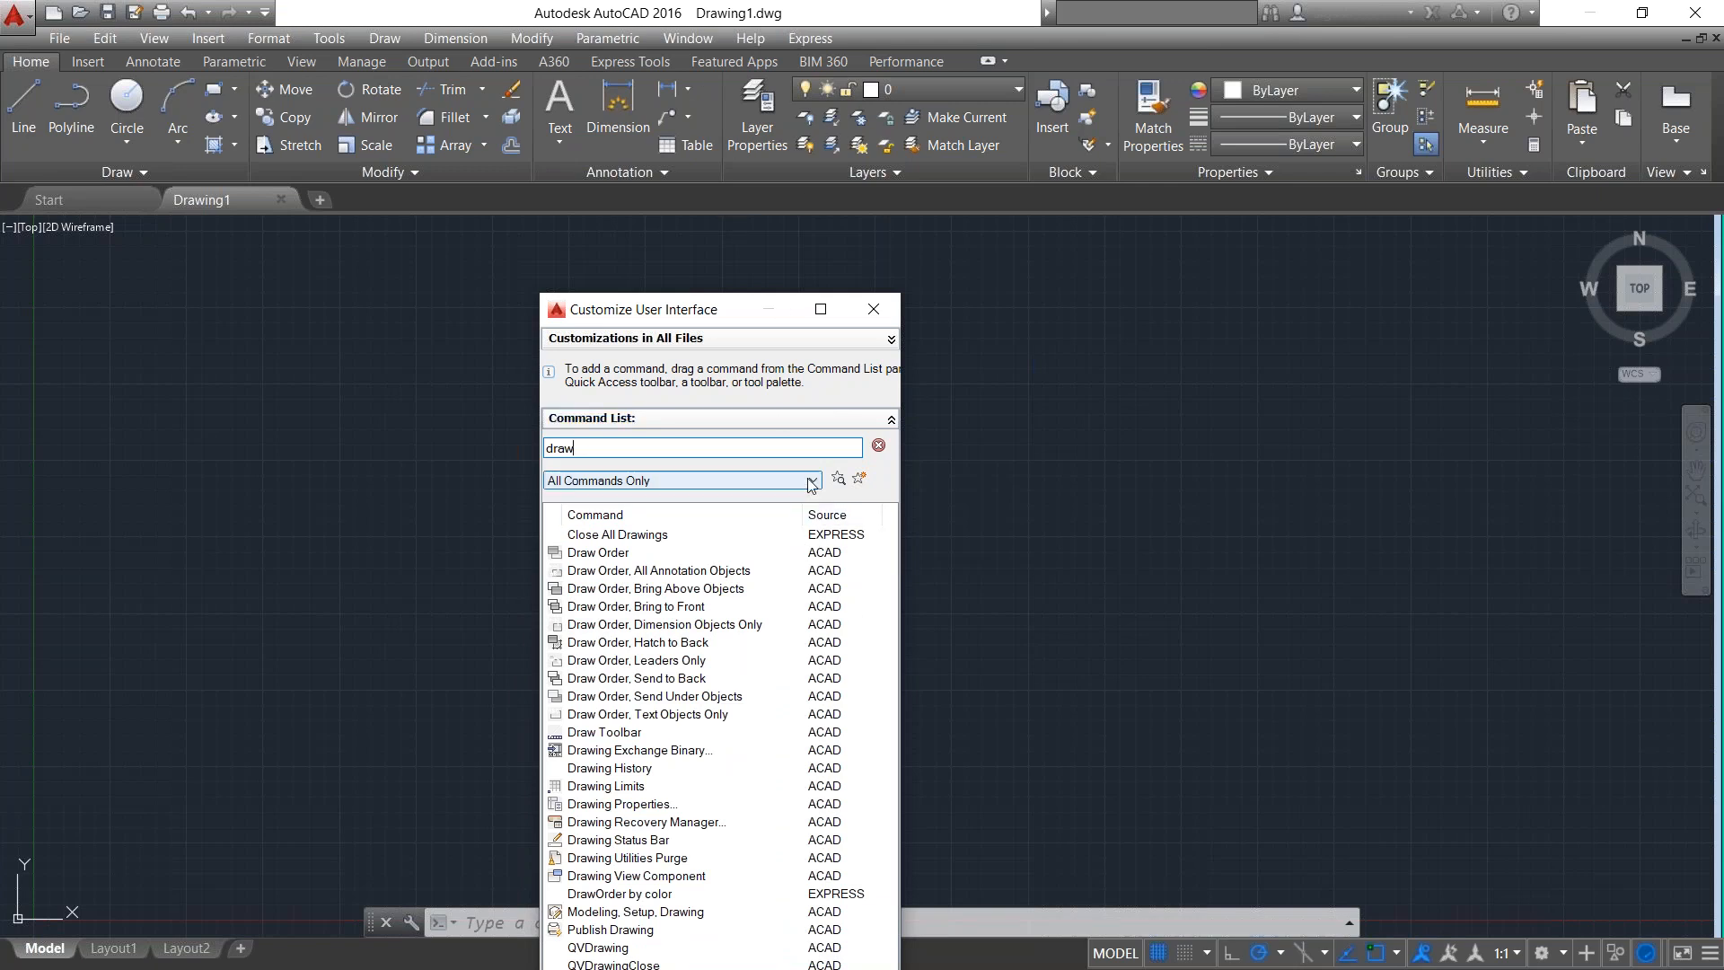
pyautogui.click(869, 306)
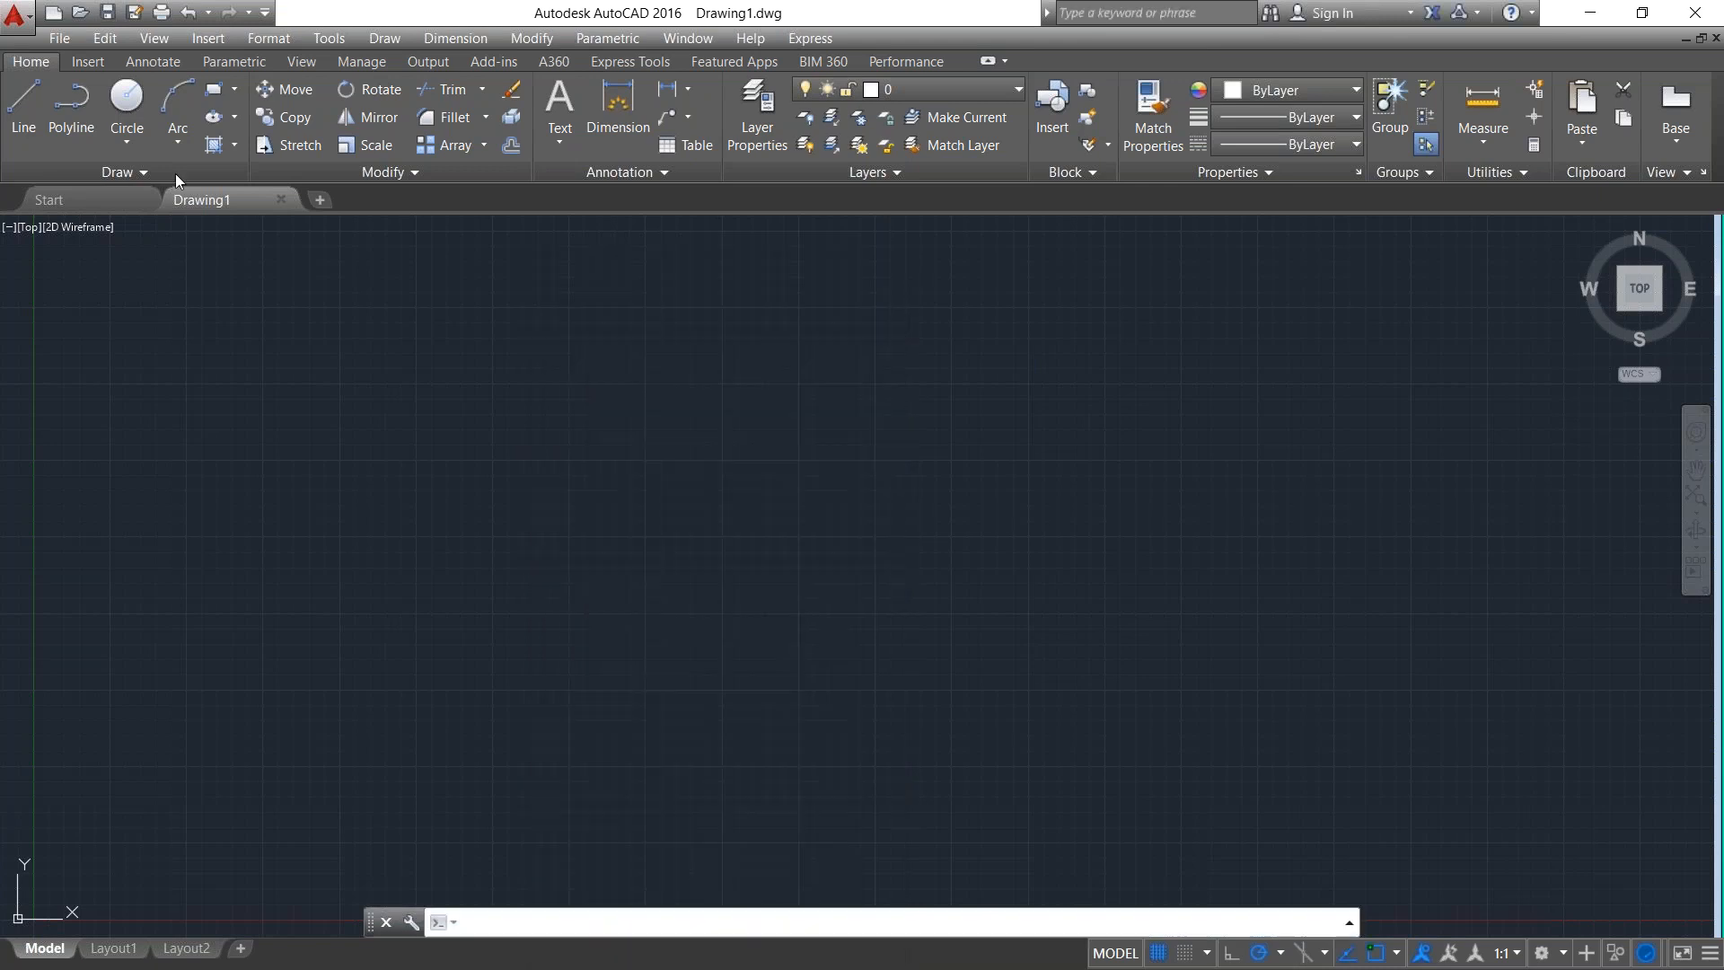
# Look through the ribbon's Draw, Insert, Annotate, Parametric, View, Manage, Output, Add-ins and A360 tools, ending on the Home tools.
pyautogui.click(146, 168)
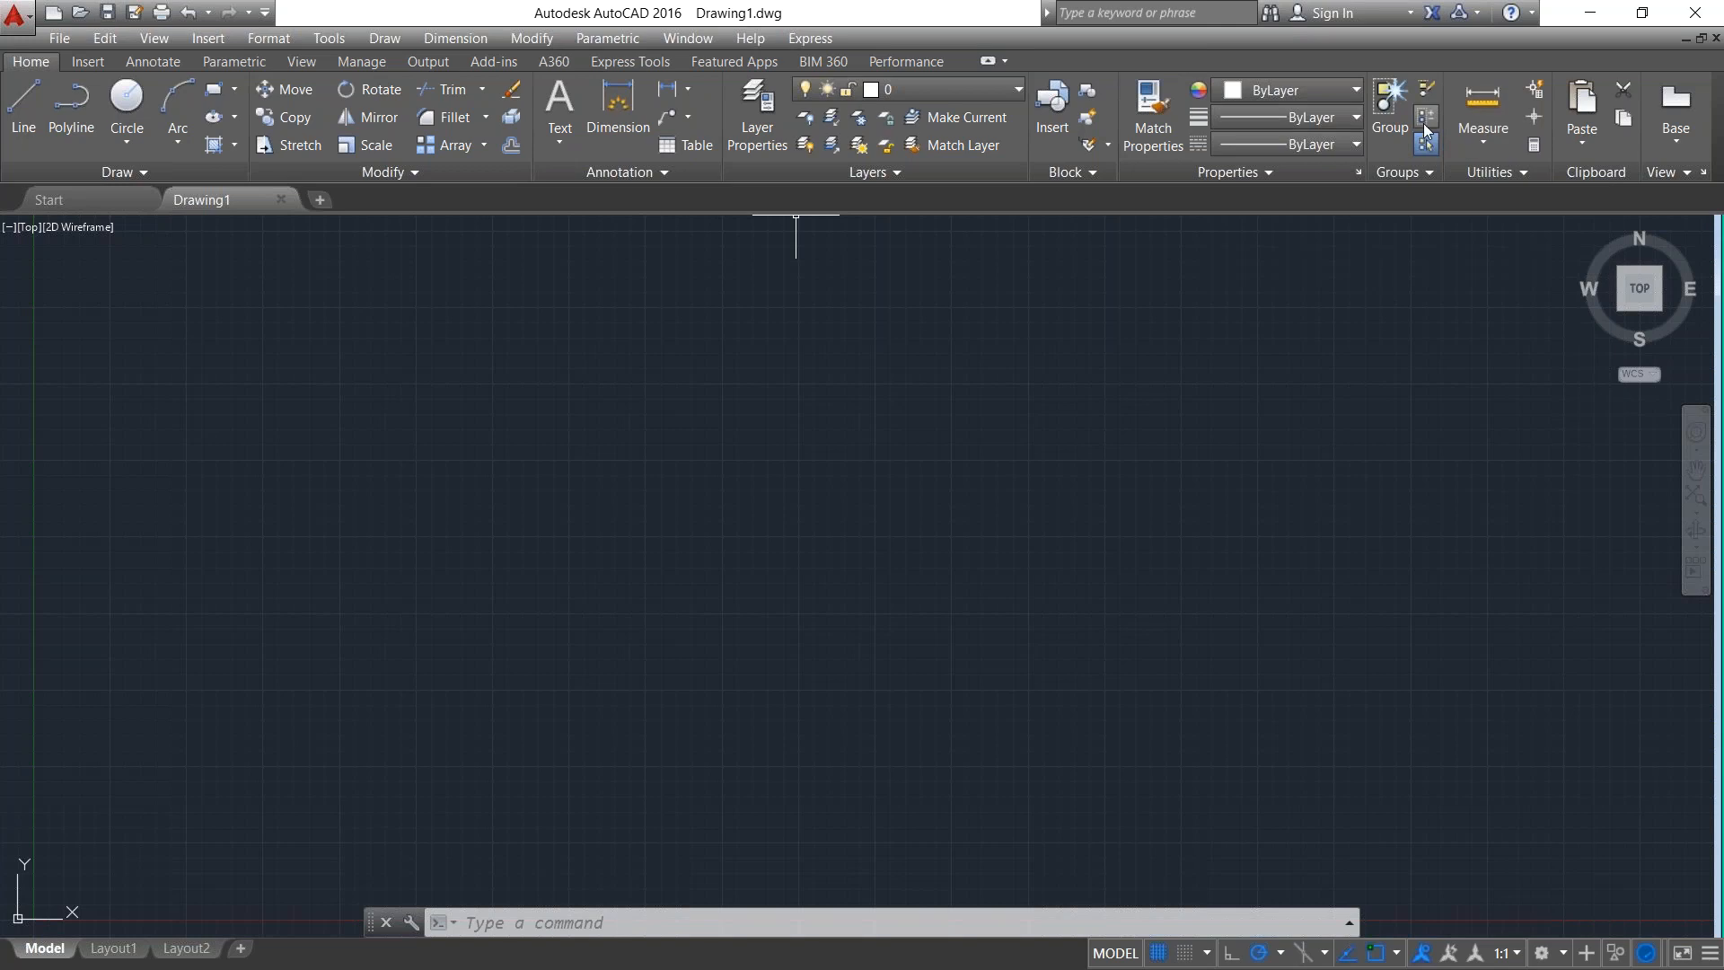
pyautogui.click(94, 68)
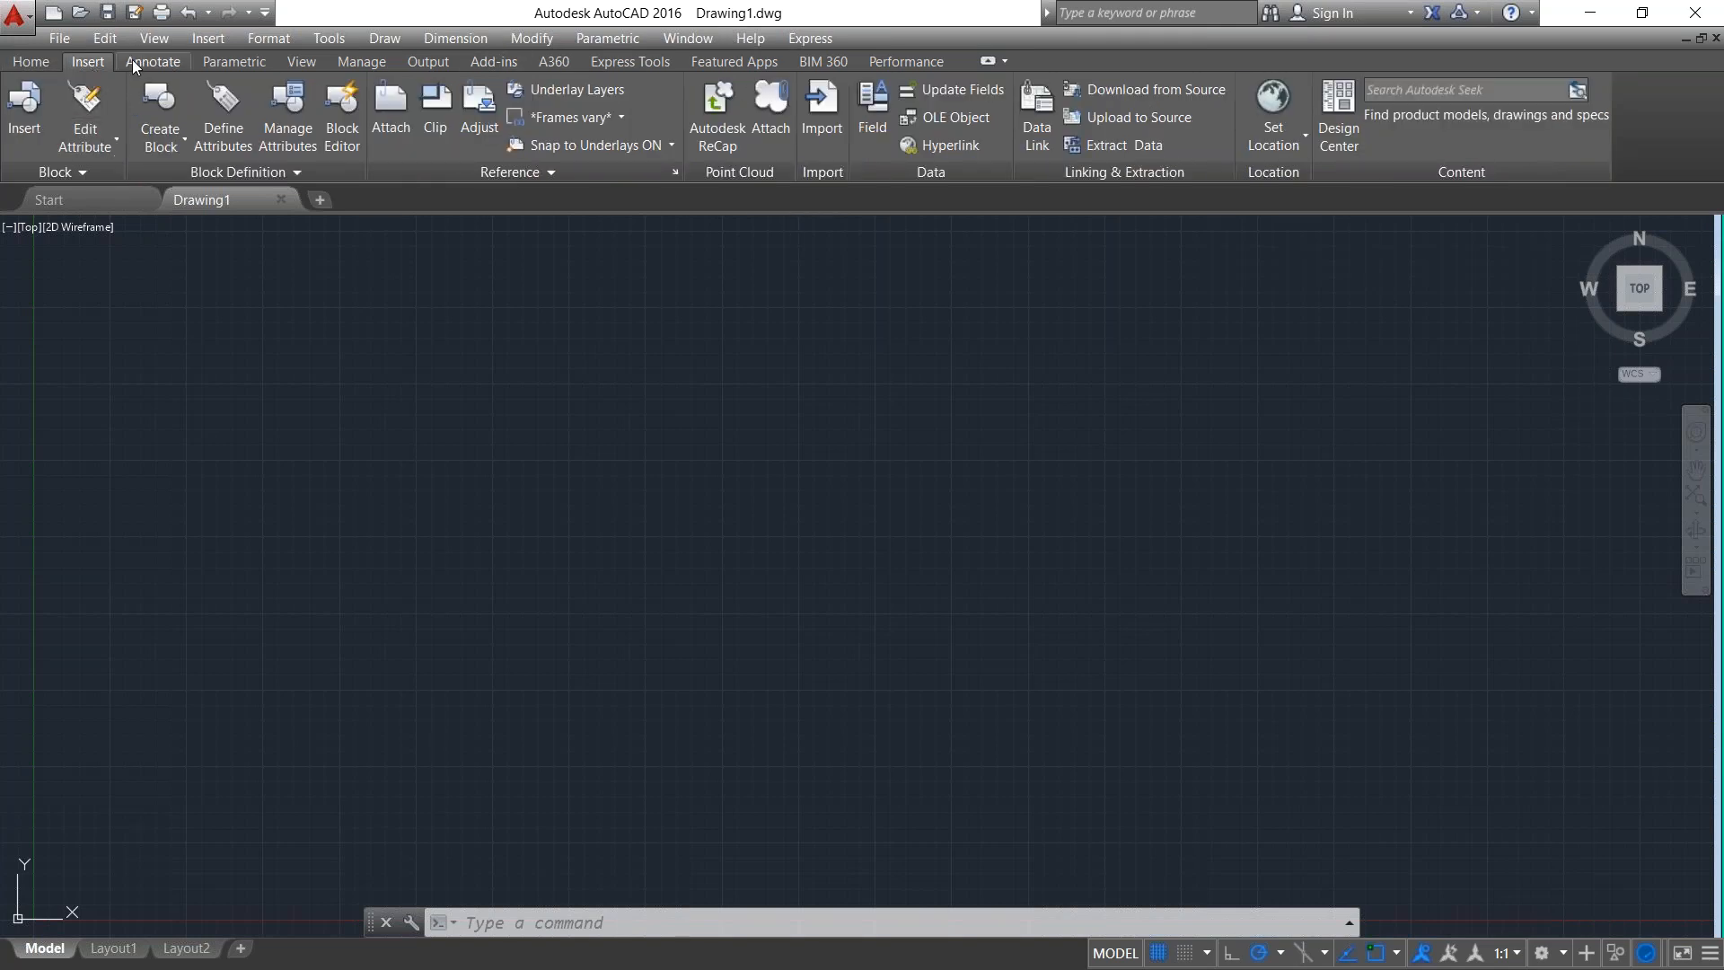
pyautogui.click(132, 59)
pyautogui.click(234, 63)
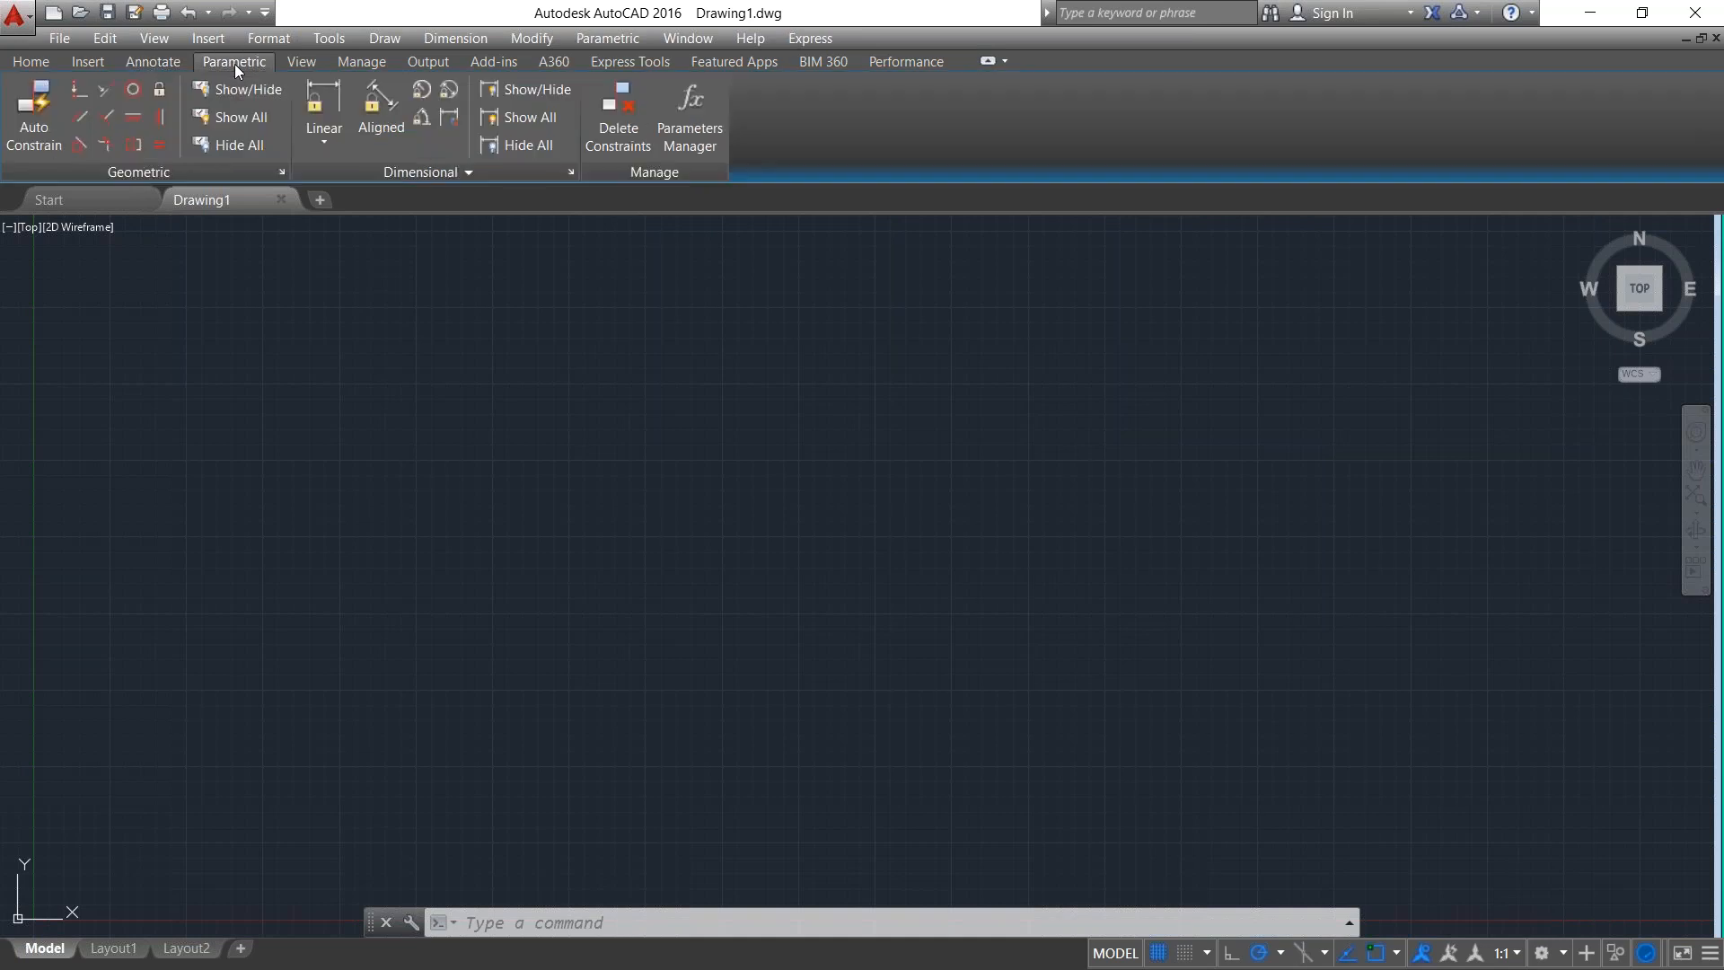
pyautogui.click(299, 62)
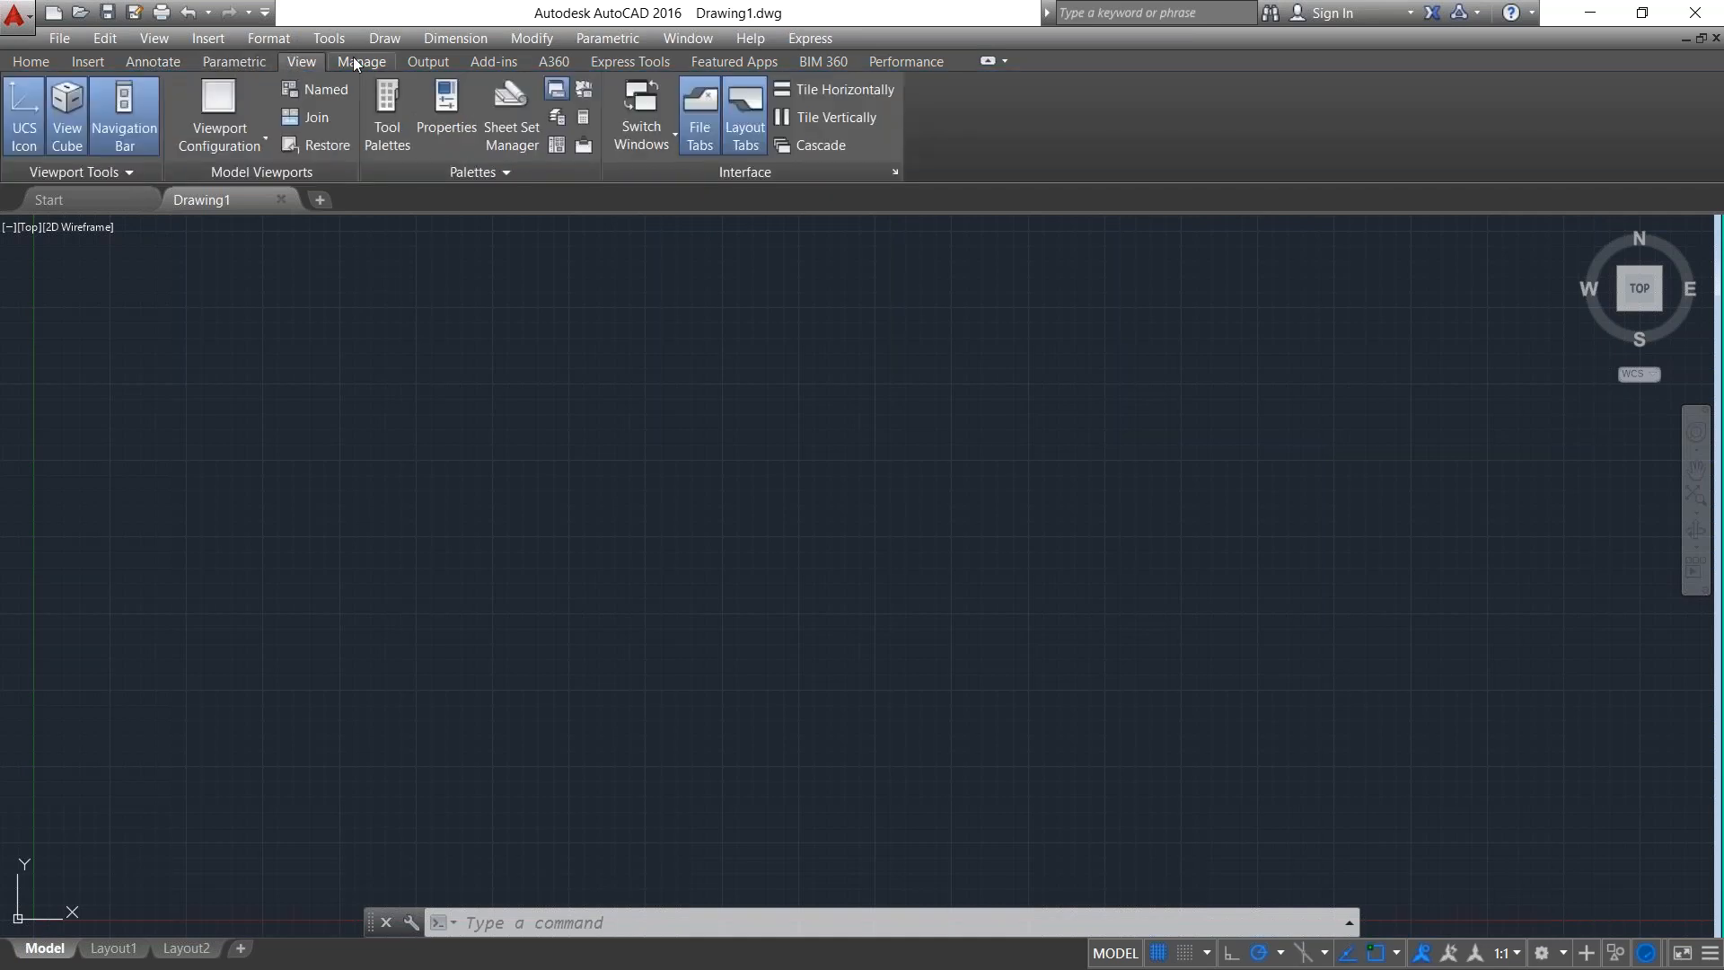
pyautogui.click(367, 61)
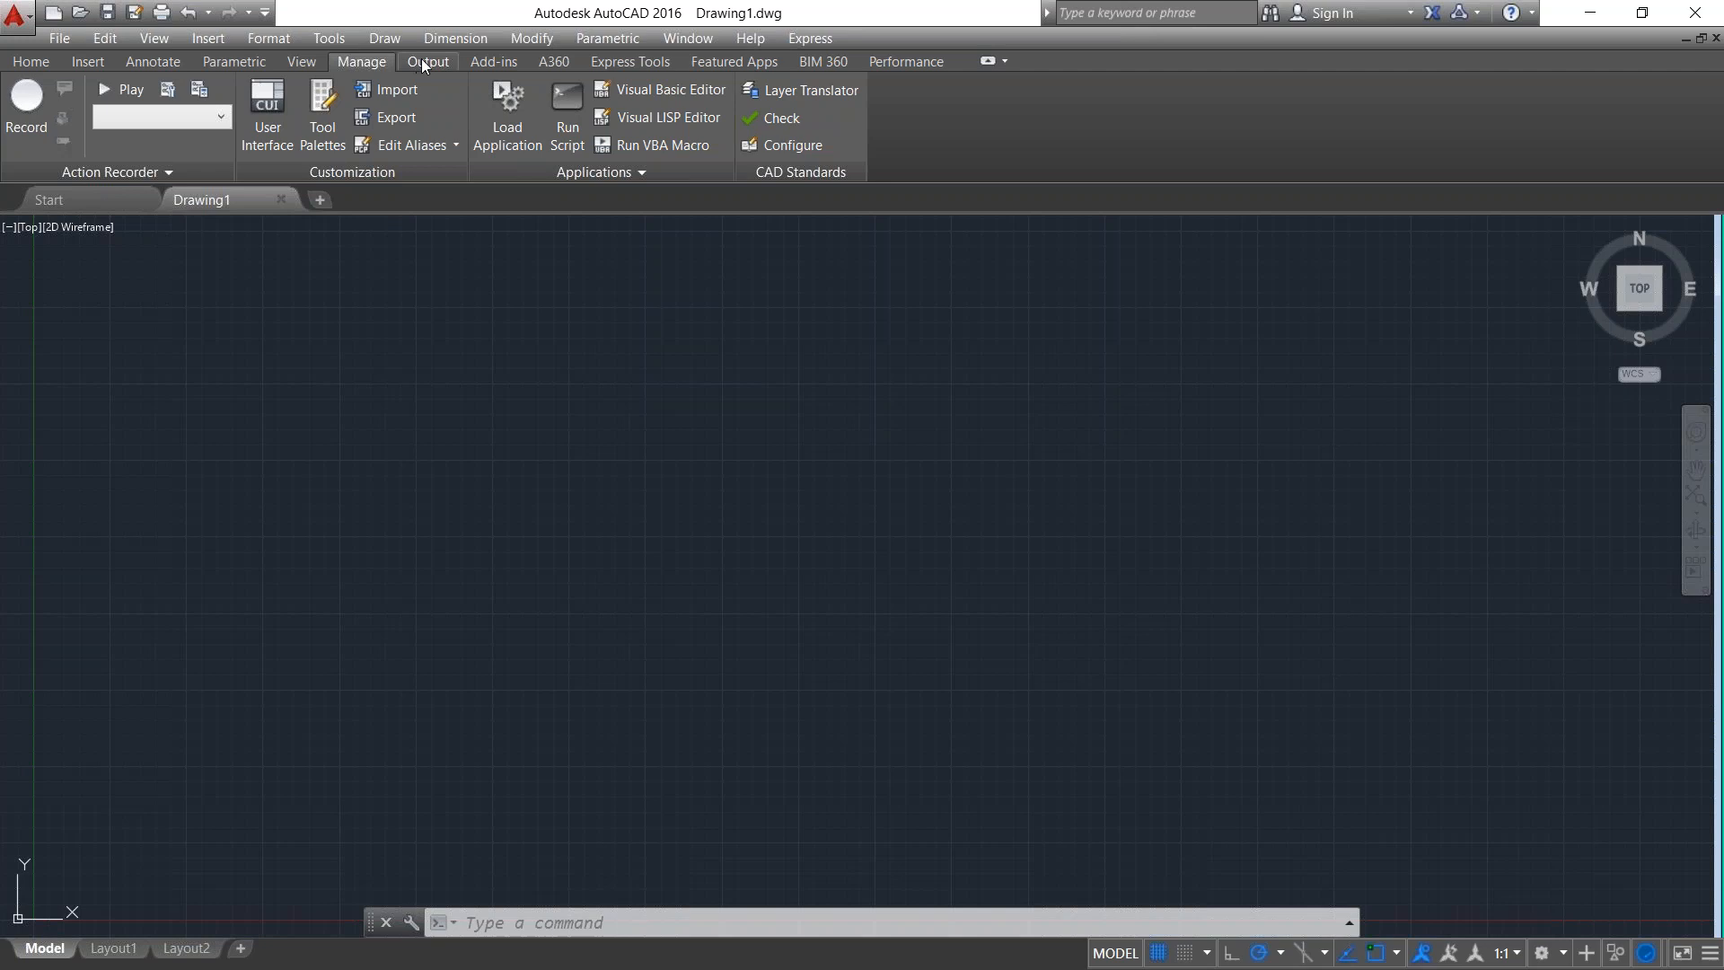
pyautogui.click(422, 58)
pyautogui.click(494, 59)
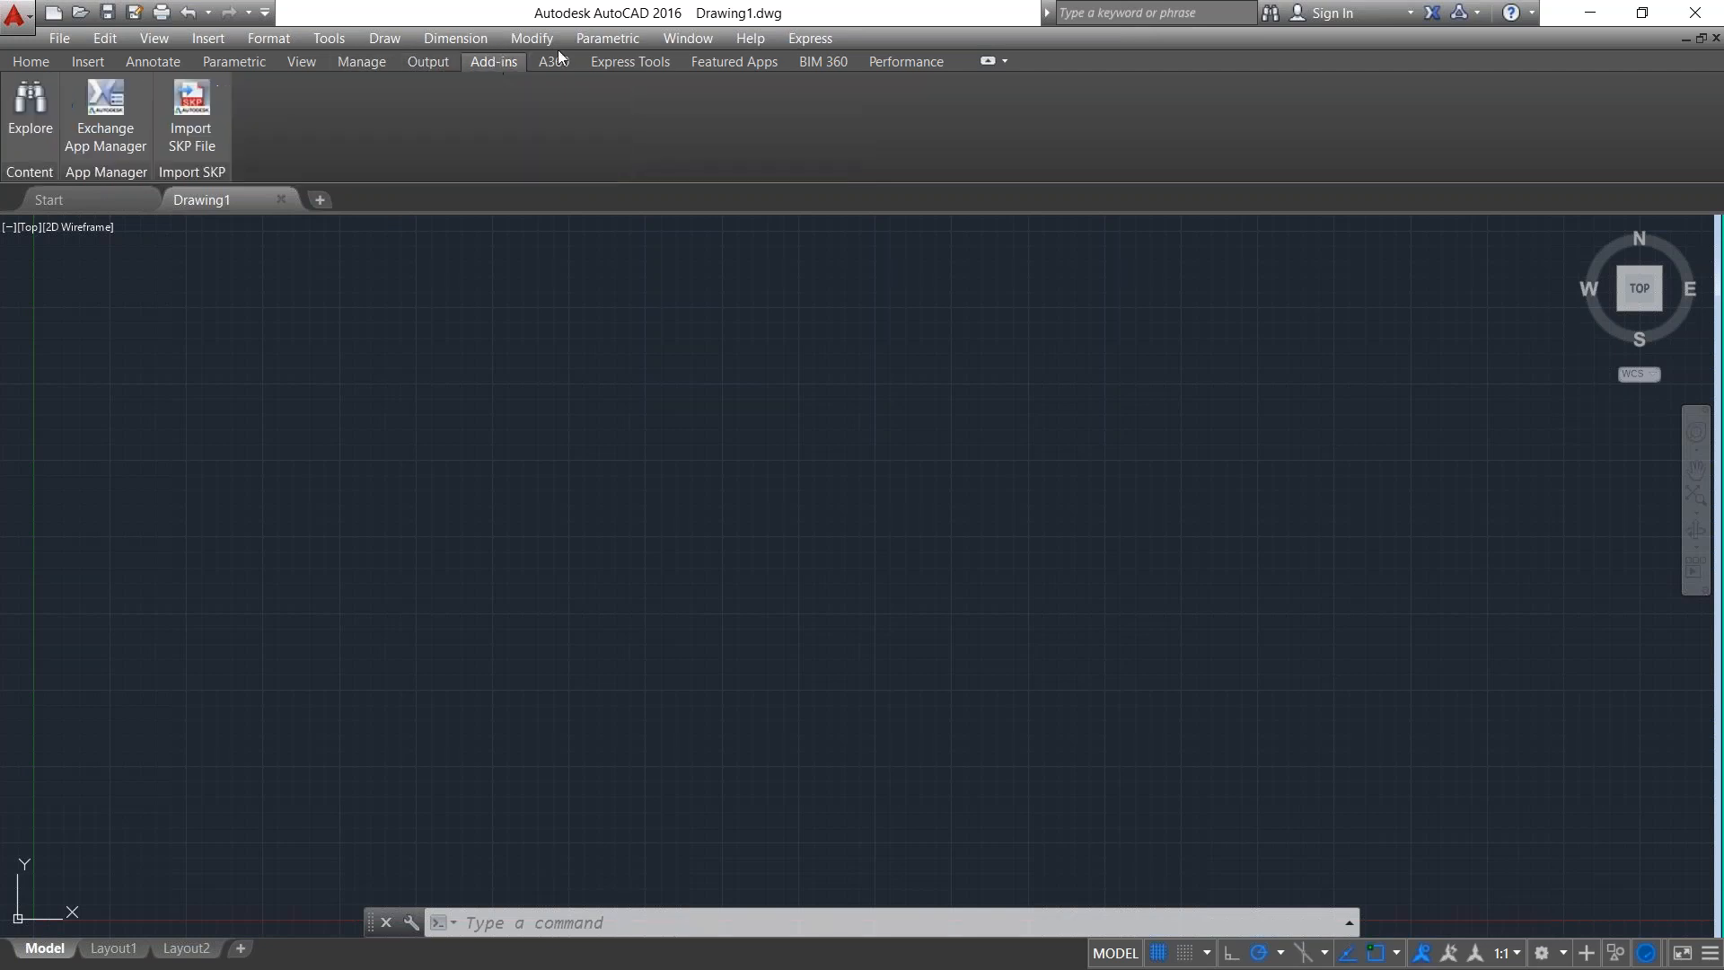
pyautogui.click(563, 65)
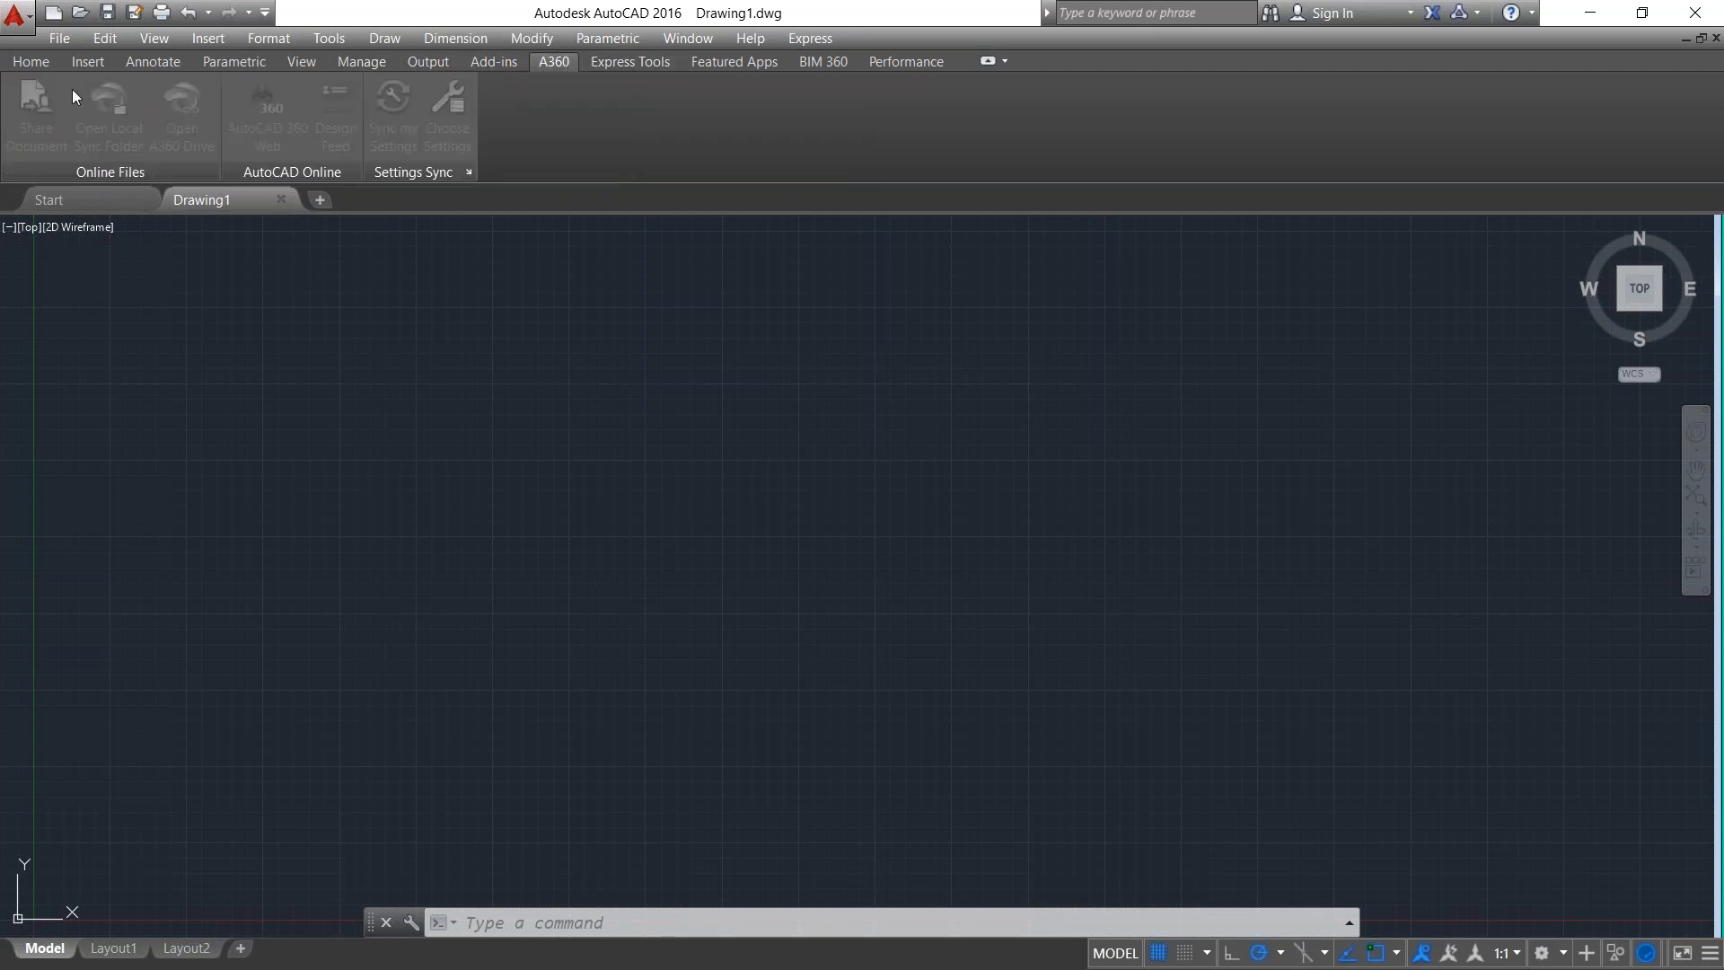
pyautogui.click(36, 66)
# Look over the commands of the classic File, Edit, Insert, Format and Tools menus without choosing any.
pyautogui.click(59, 39)
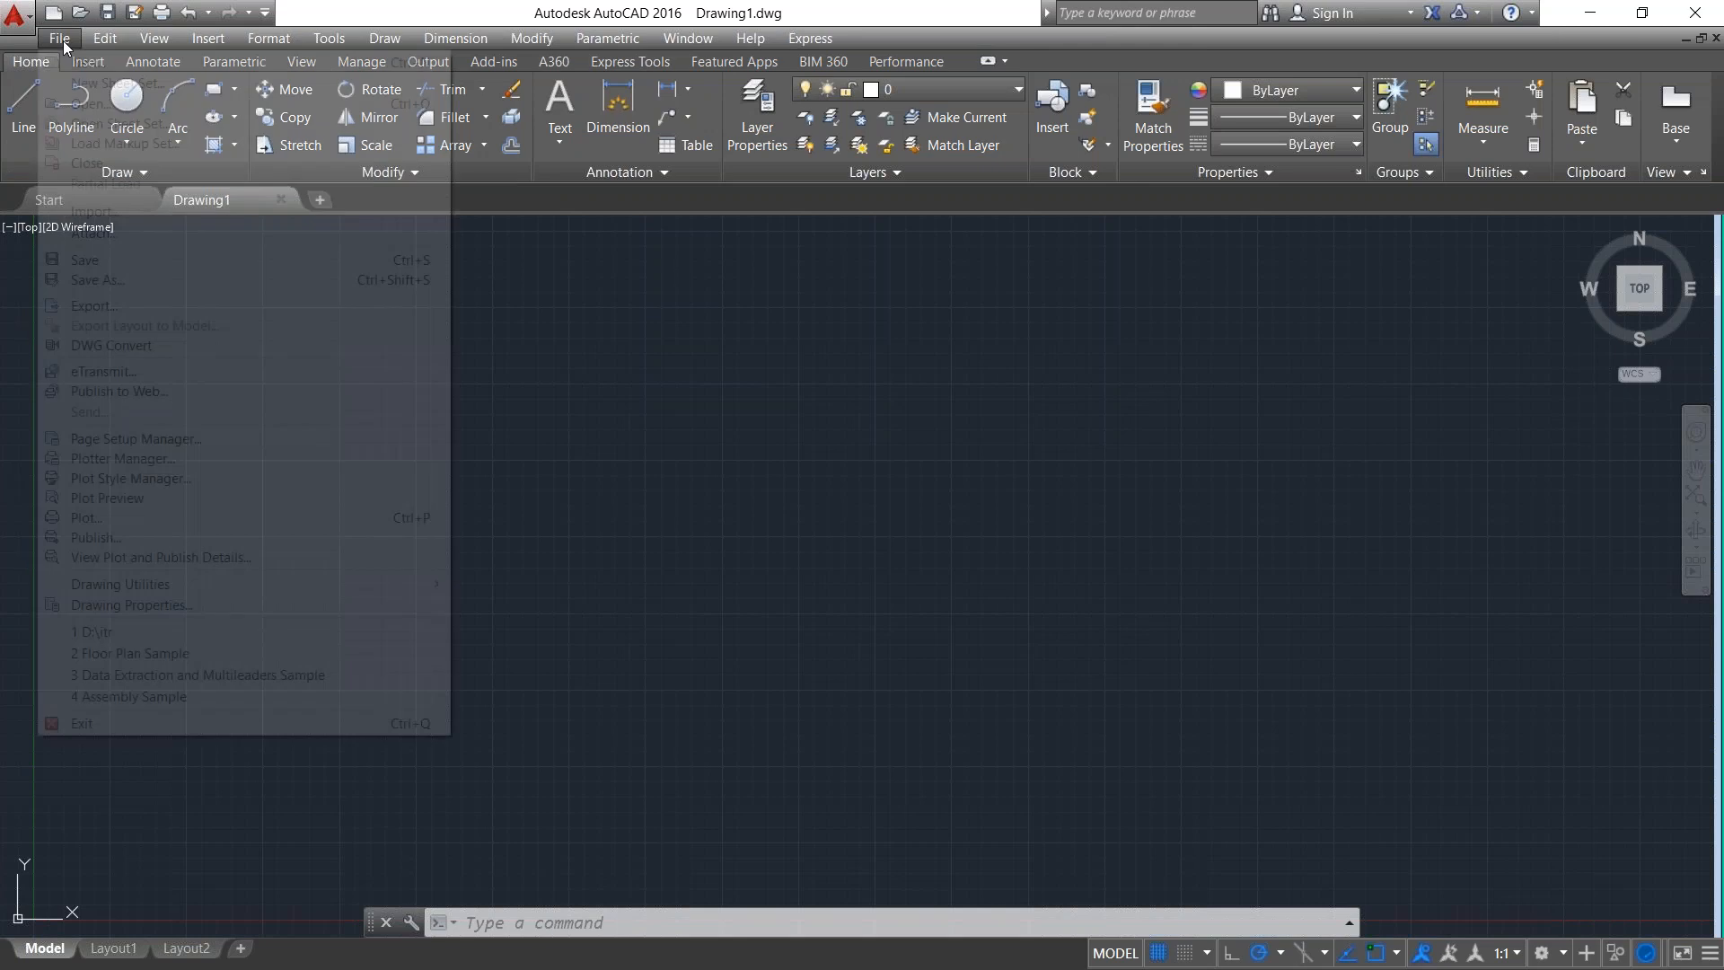
pyautogui.moveTo(105, 38)
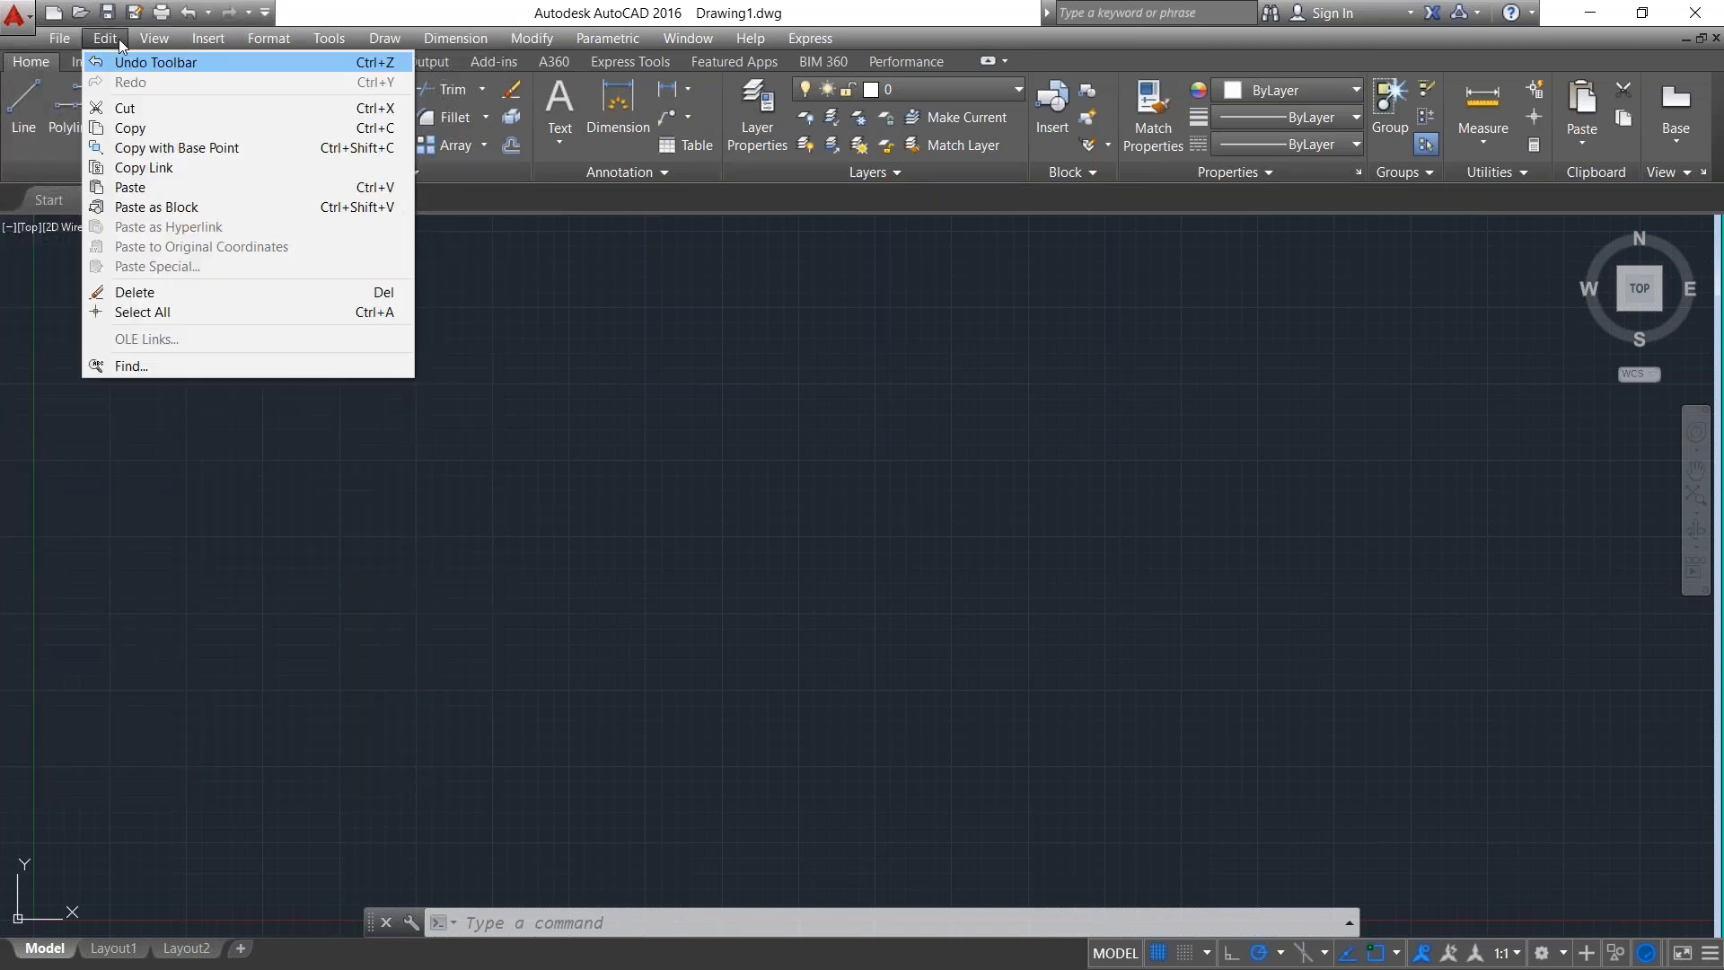
pyautogui.moveTo(206, 39)
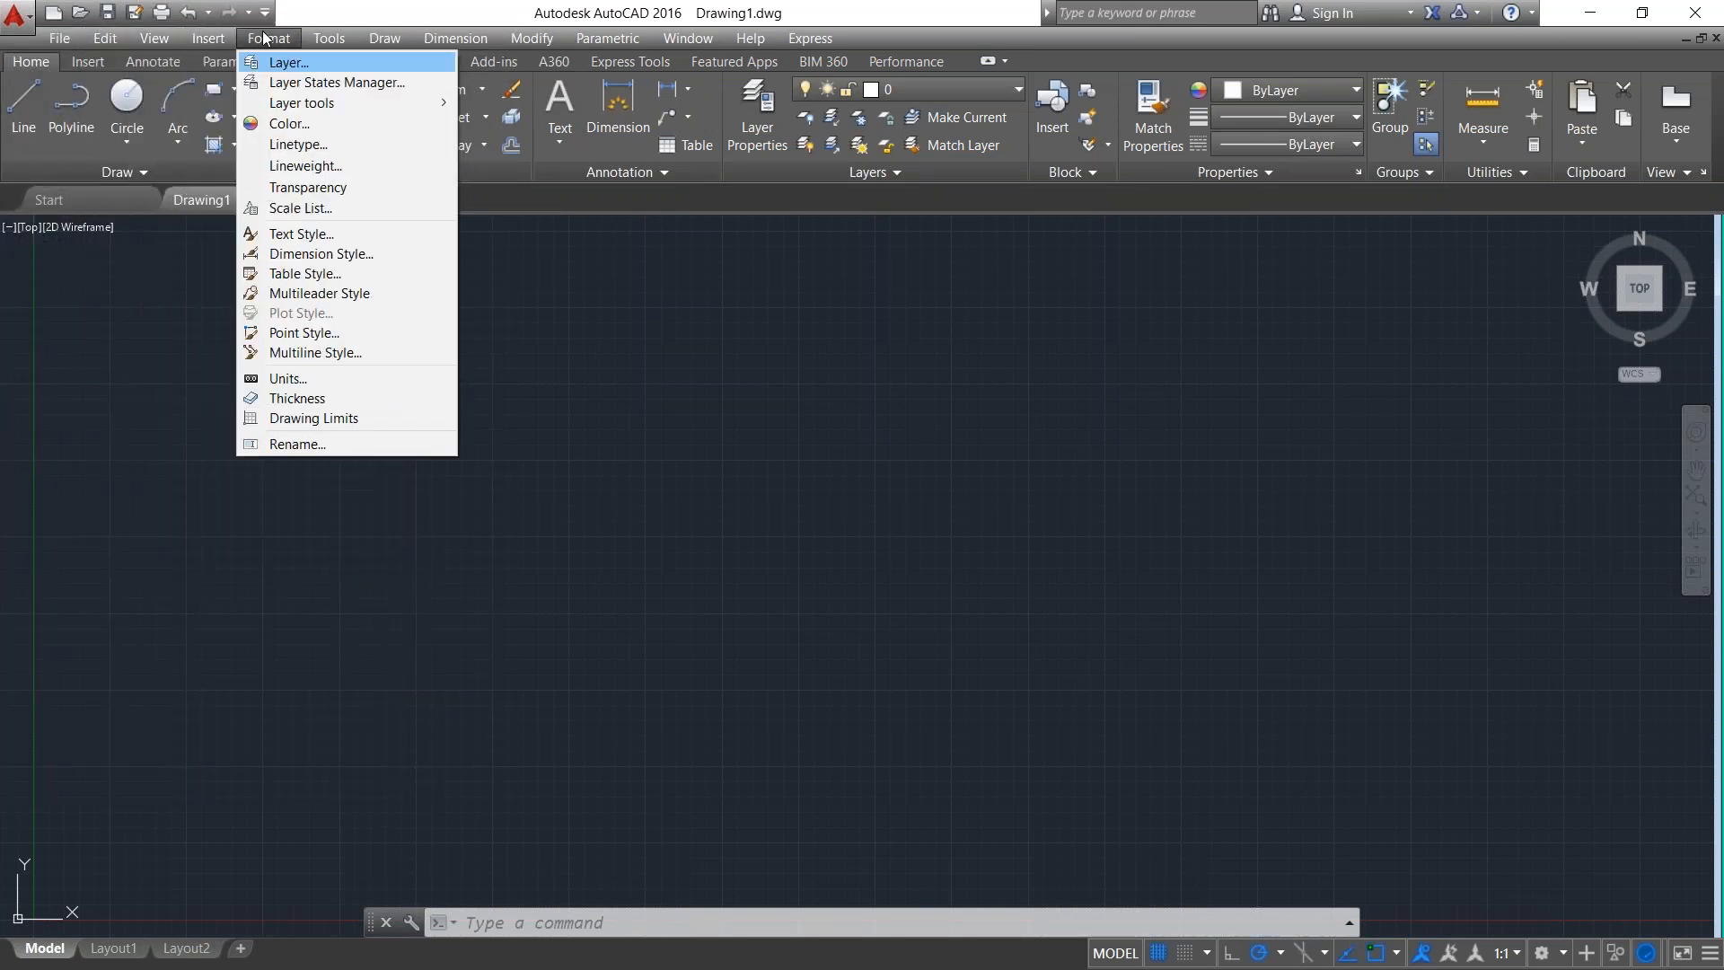
pyautogui.moveTo(329, 35)
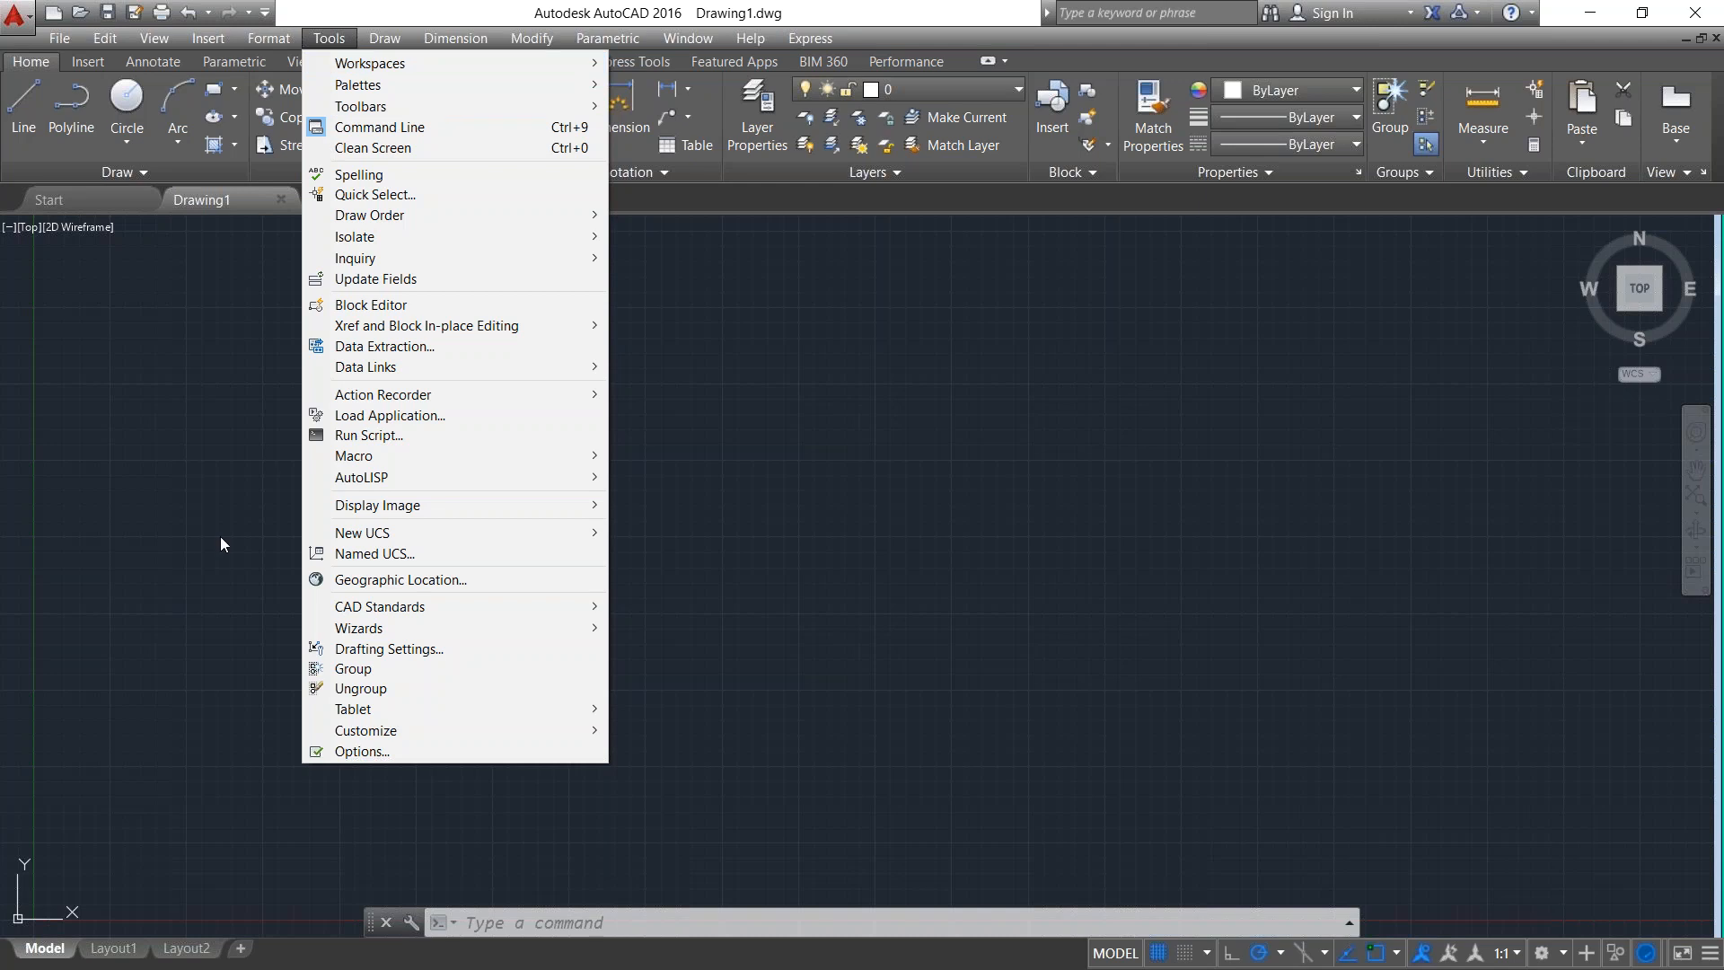
pyautogui.click(166, 548)
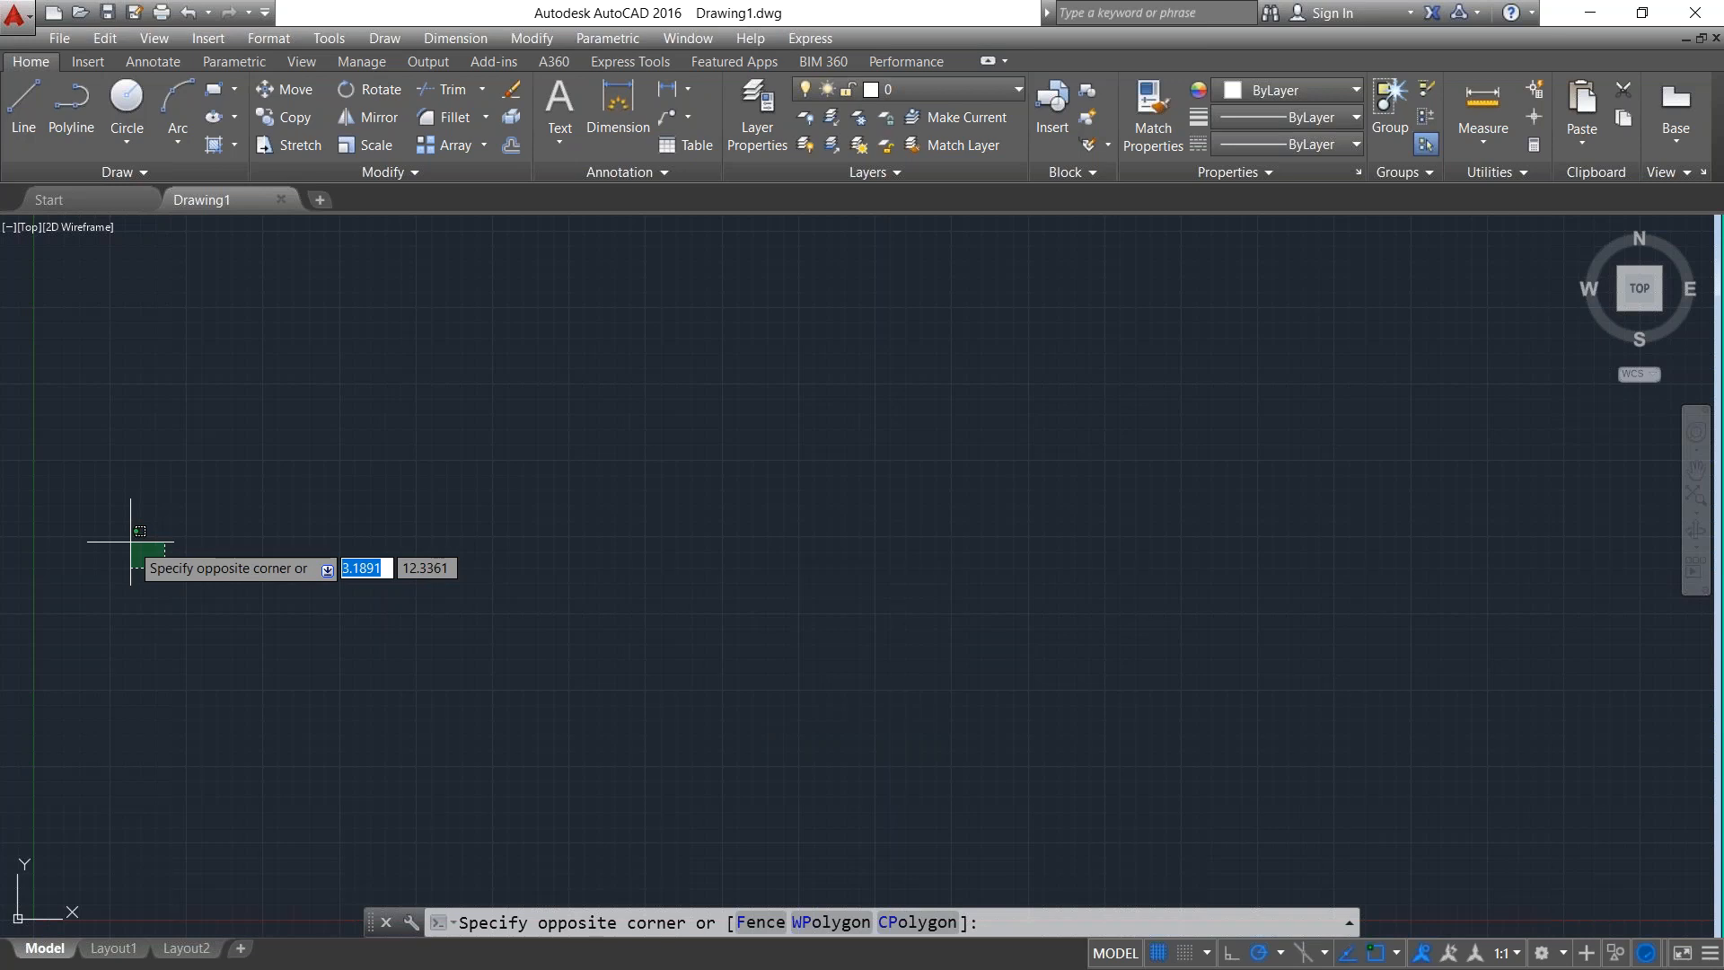
pyautogui.press('Escape')
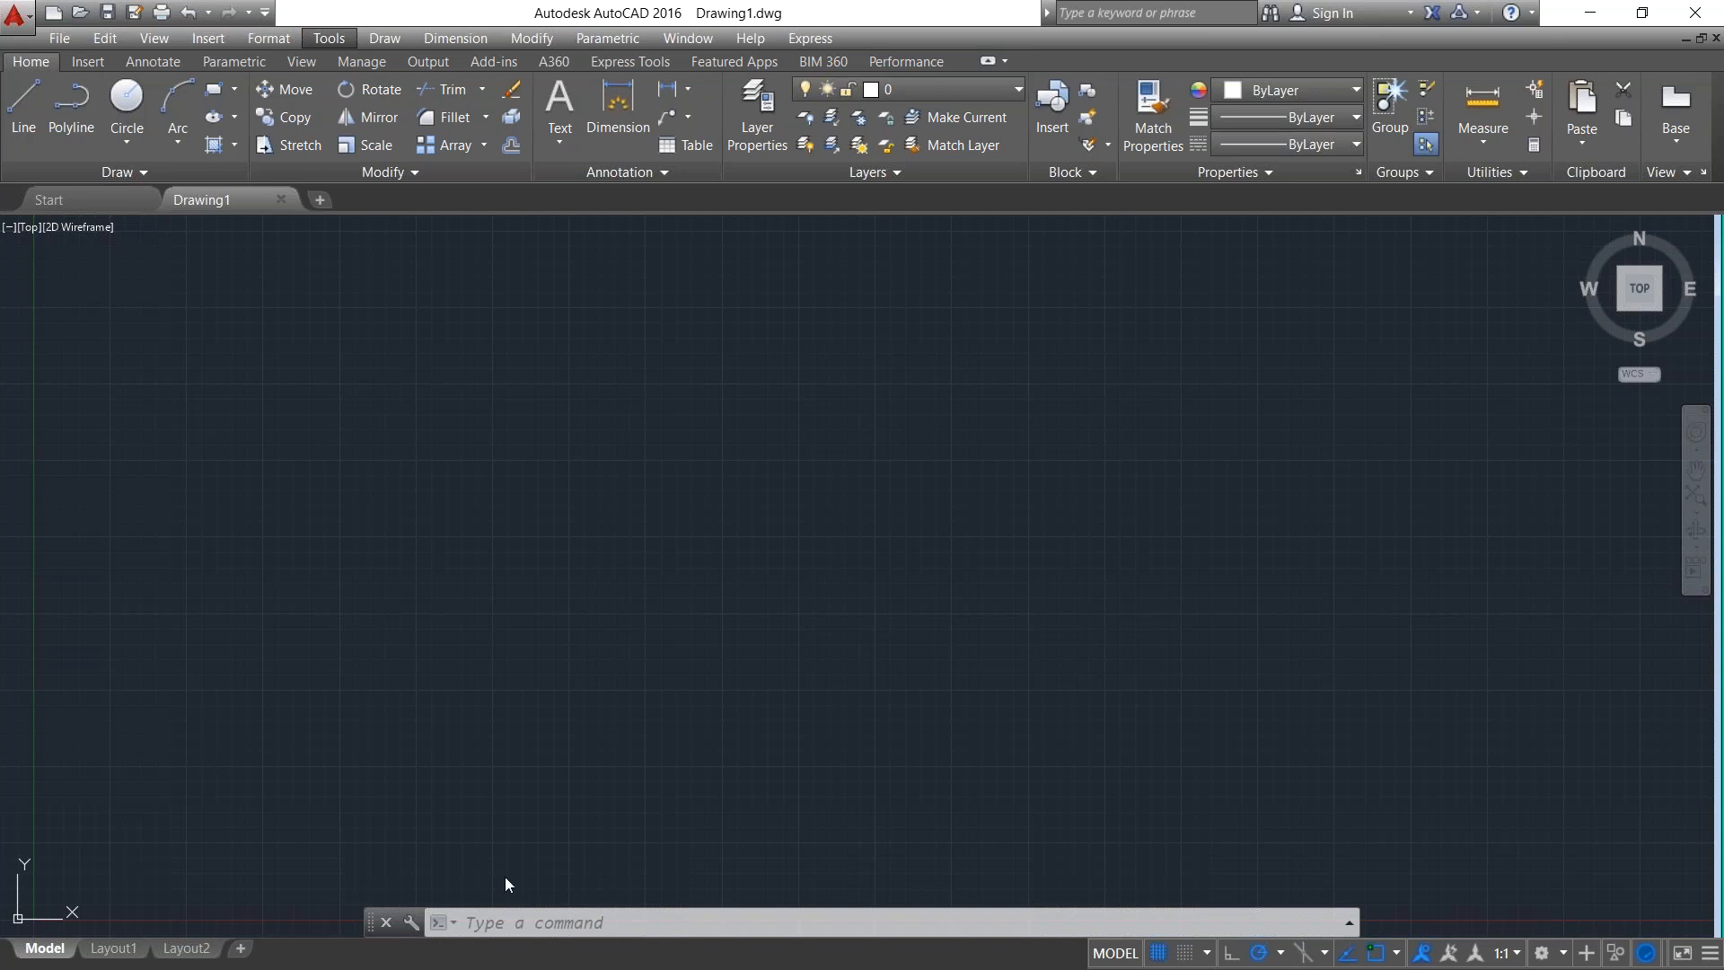
pyautogui.click(506, 916)
pyautogui.write('limit')
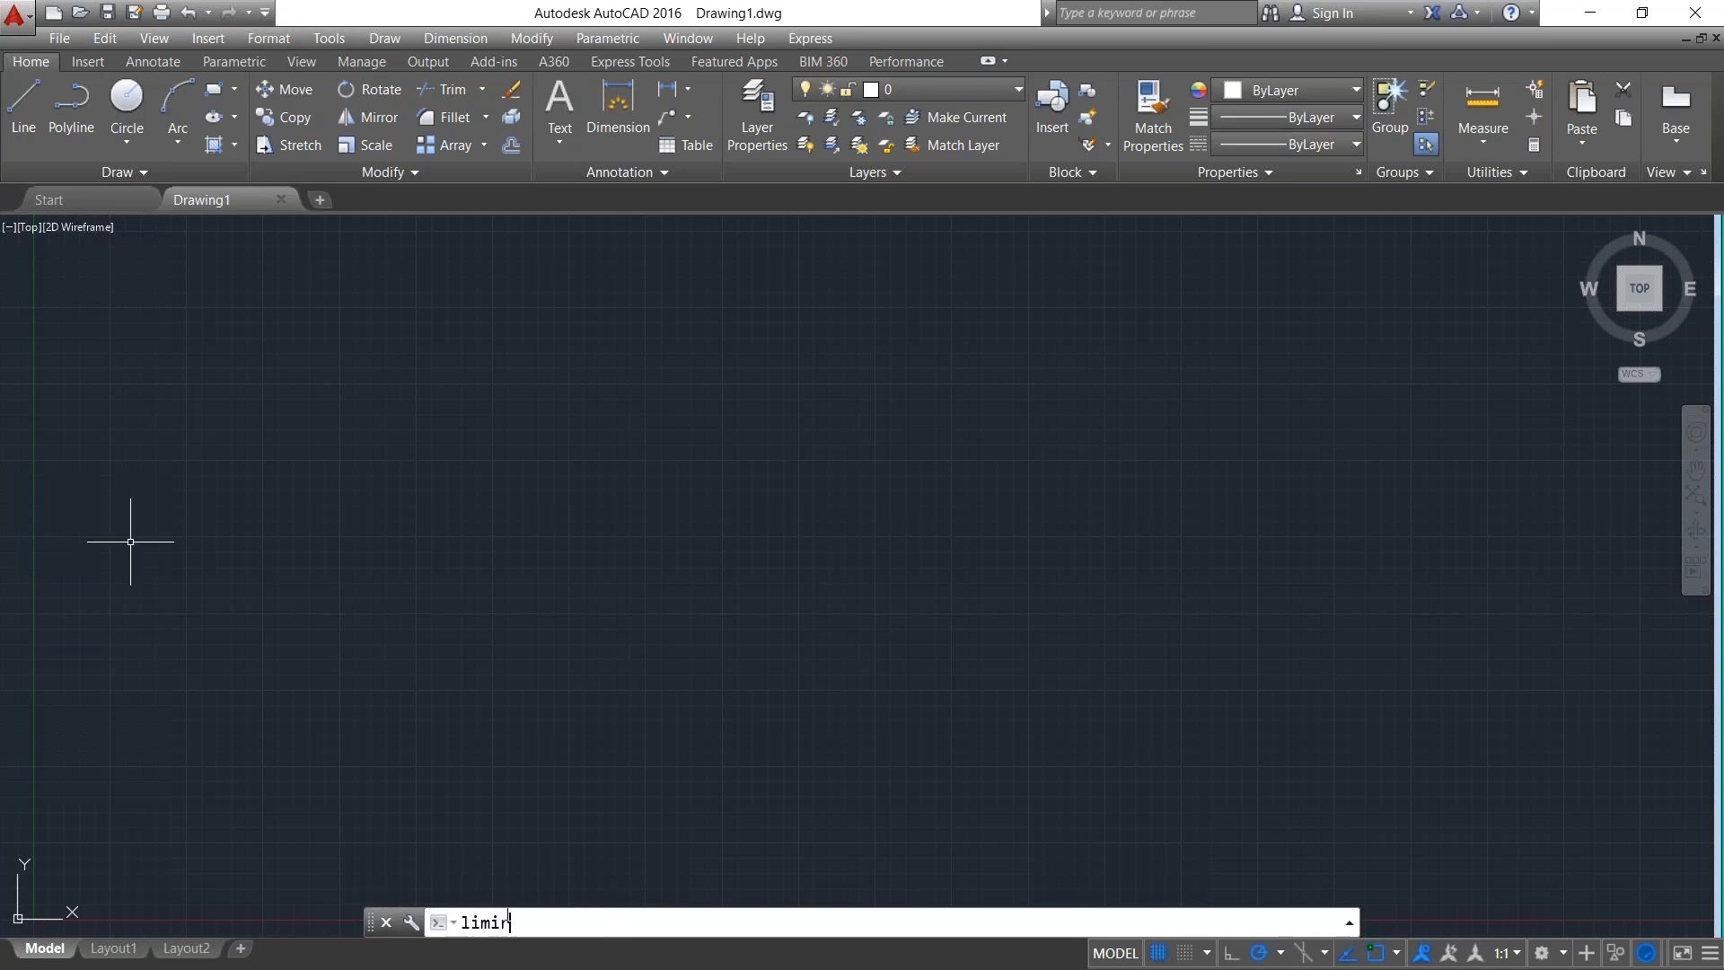
pyautogui.press('BackSpace')
pyautogui.write('t')
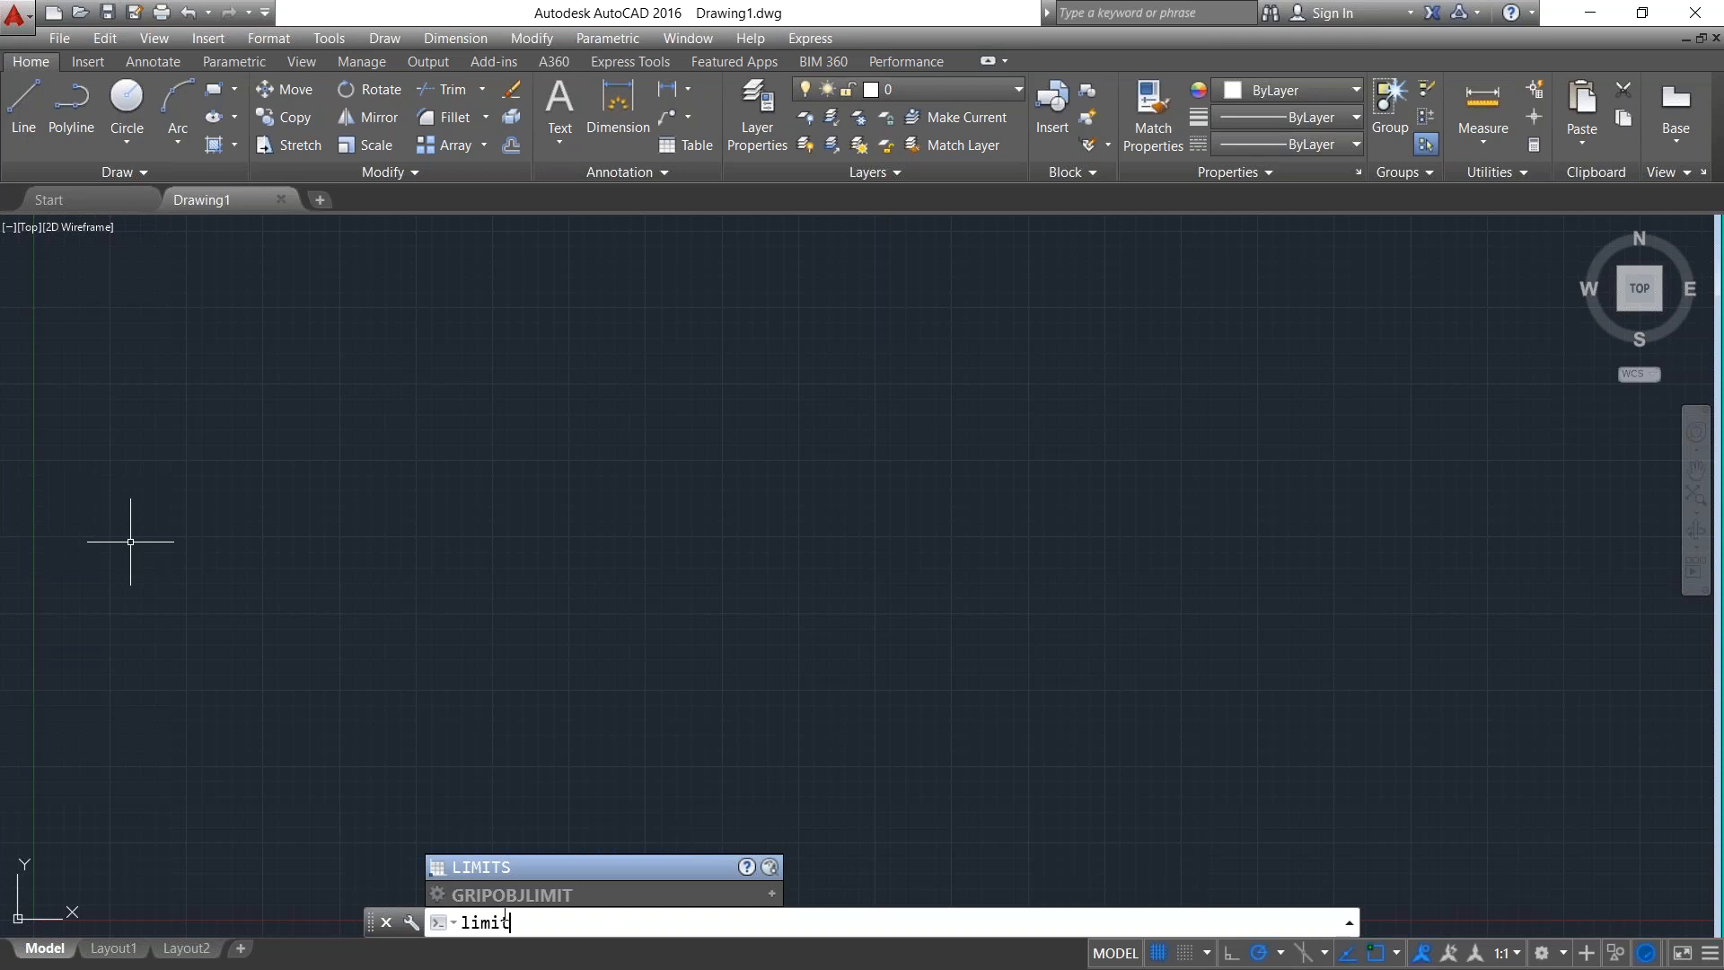
pyautogui.press('Return')
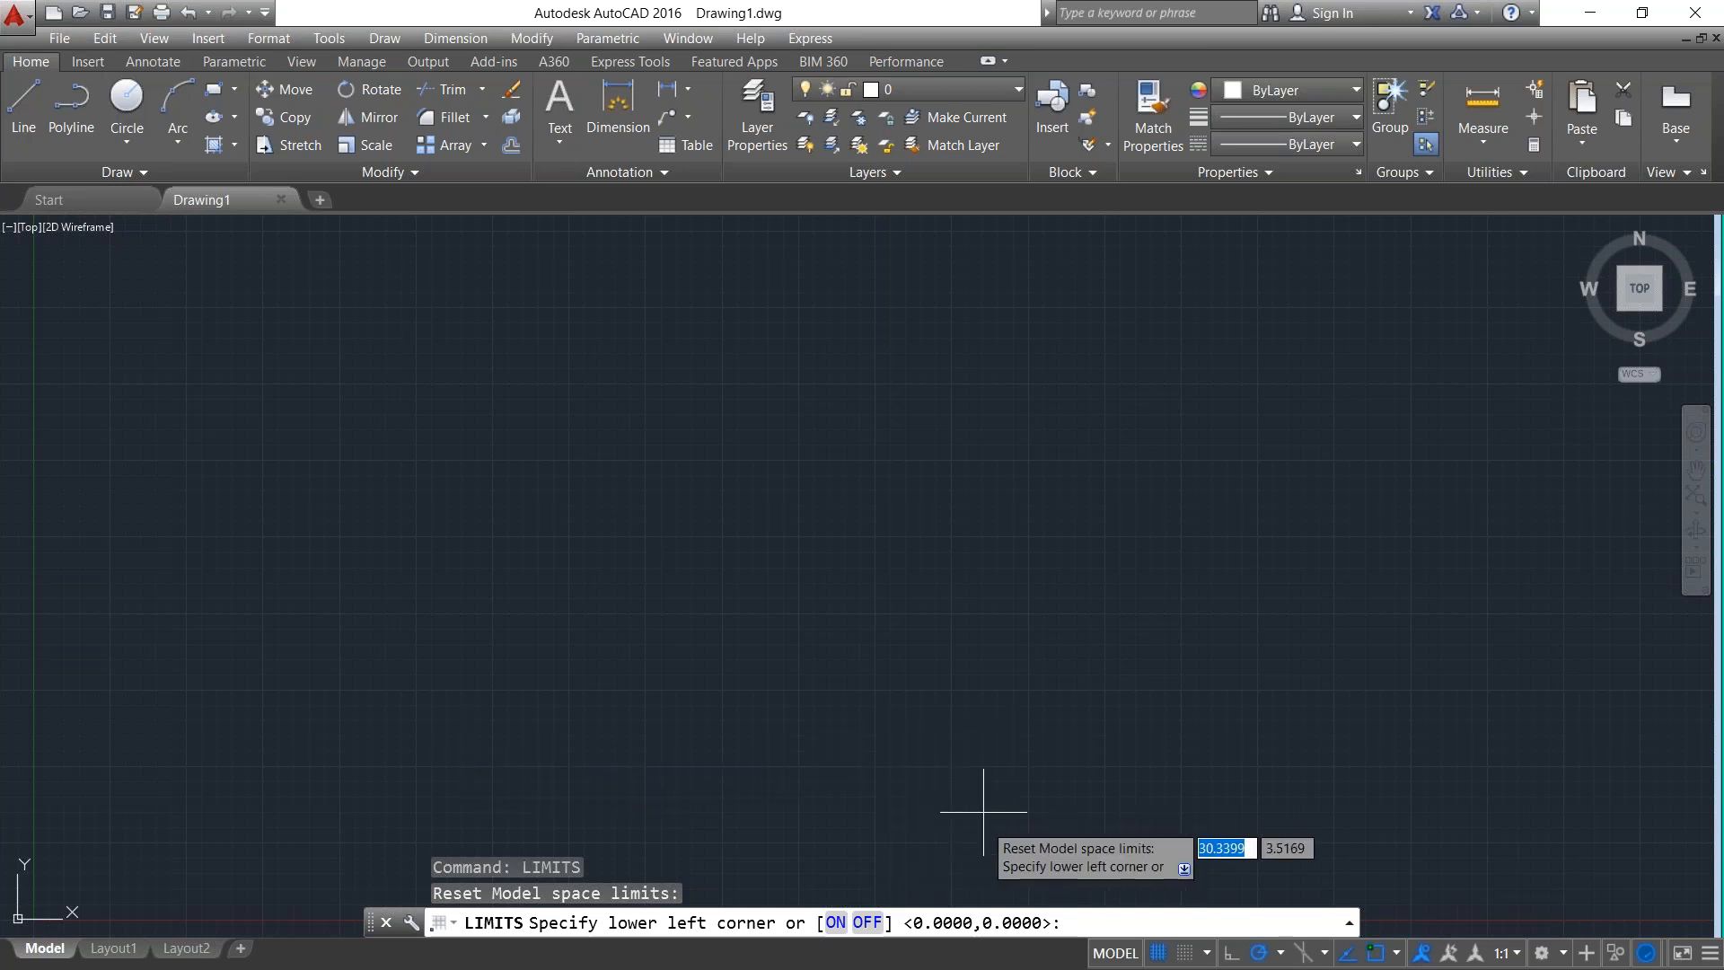
pyautogui.press('Return')
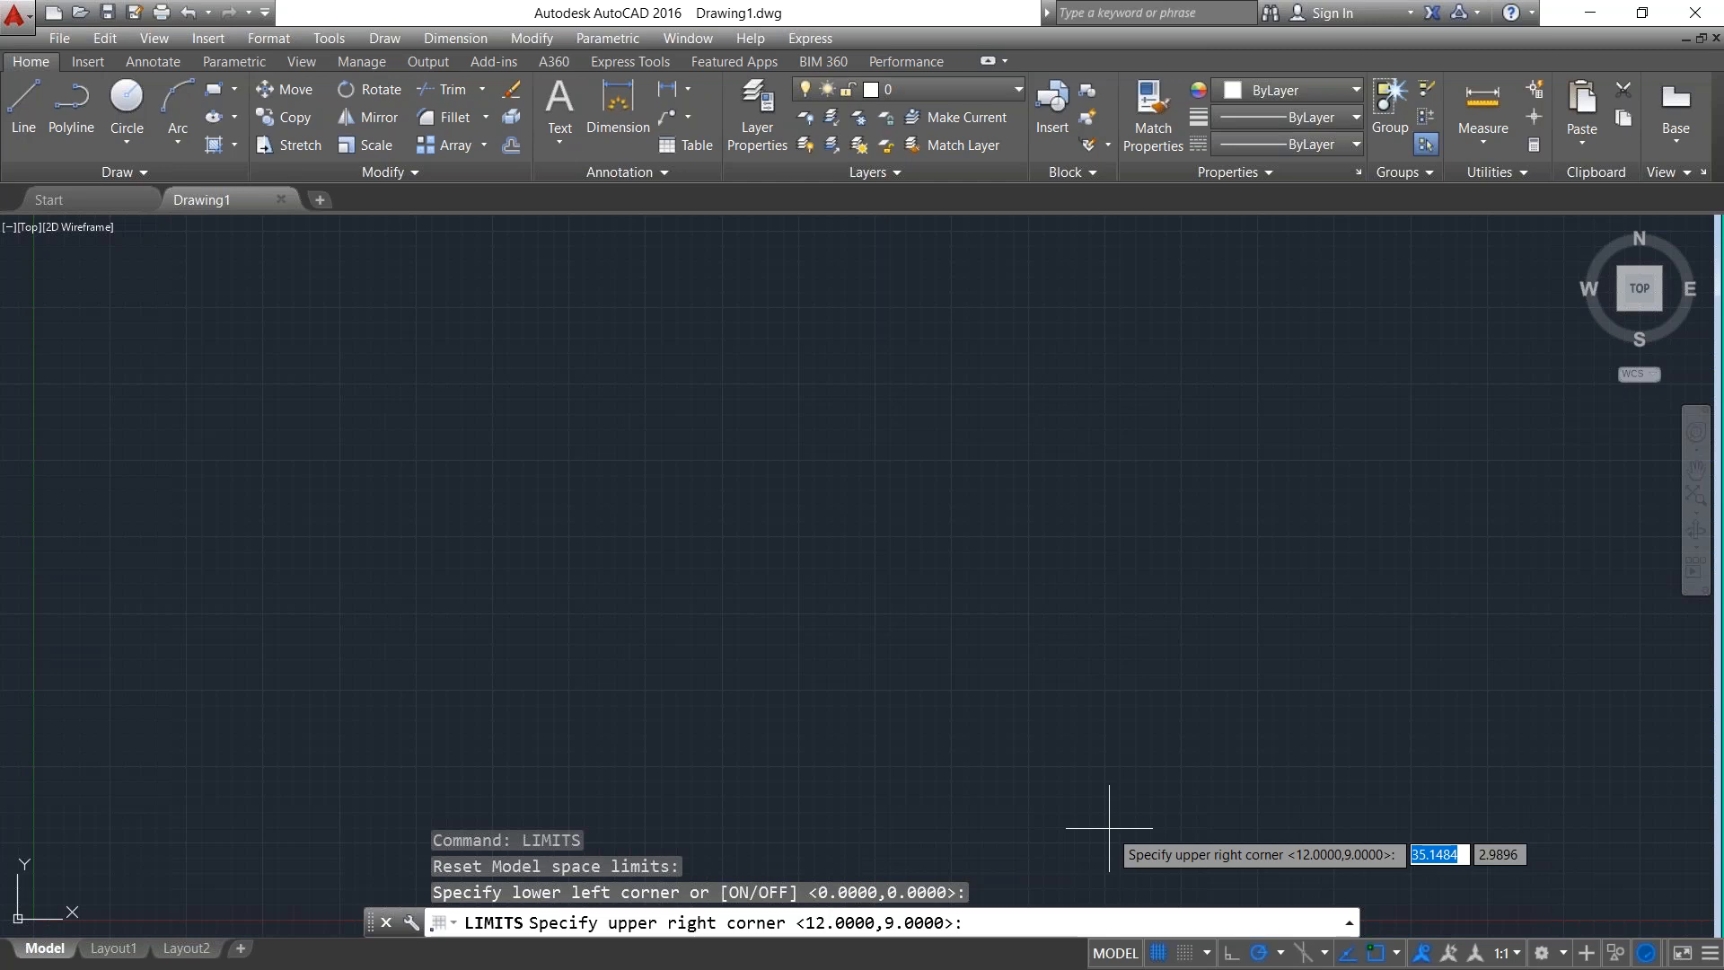
pyautogui.write('210')
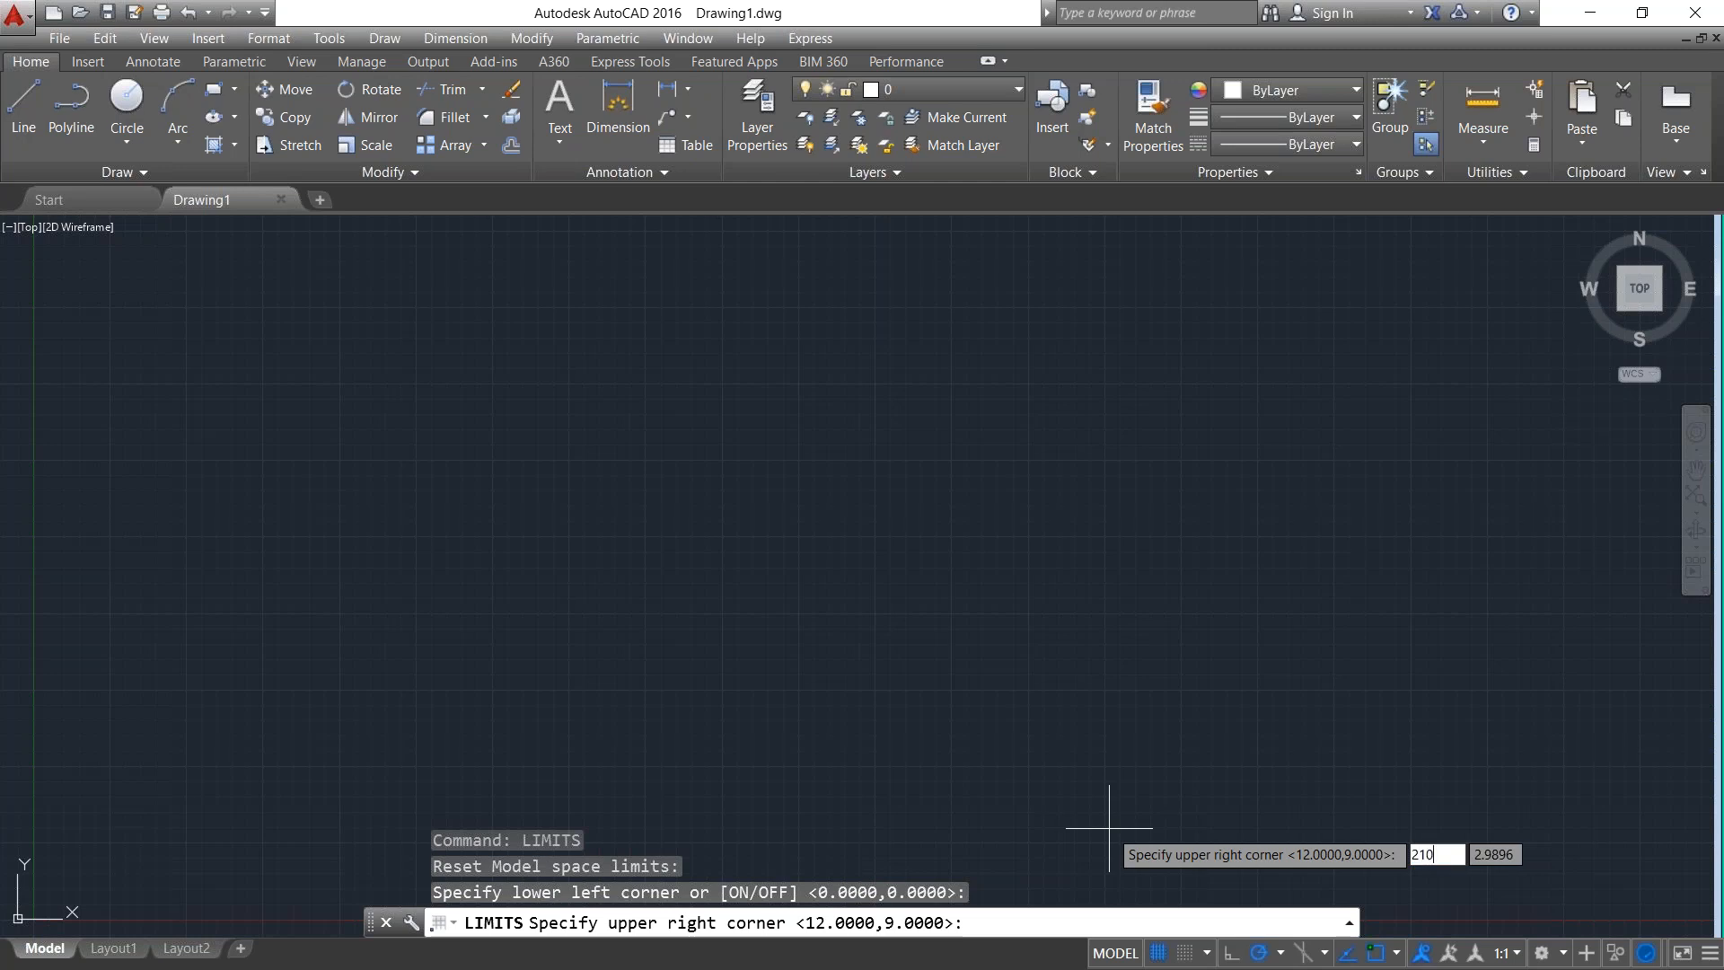
pyautogui.press('BackSpace')
pyautogui.press('BackSpace')
pyautogui.press('BackSpace')
pyautogui.press('Escape')
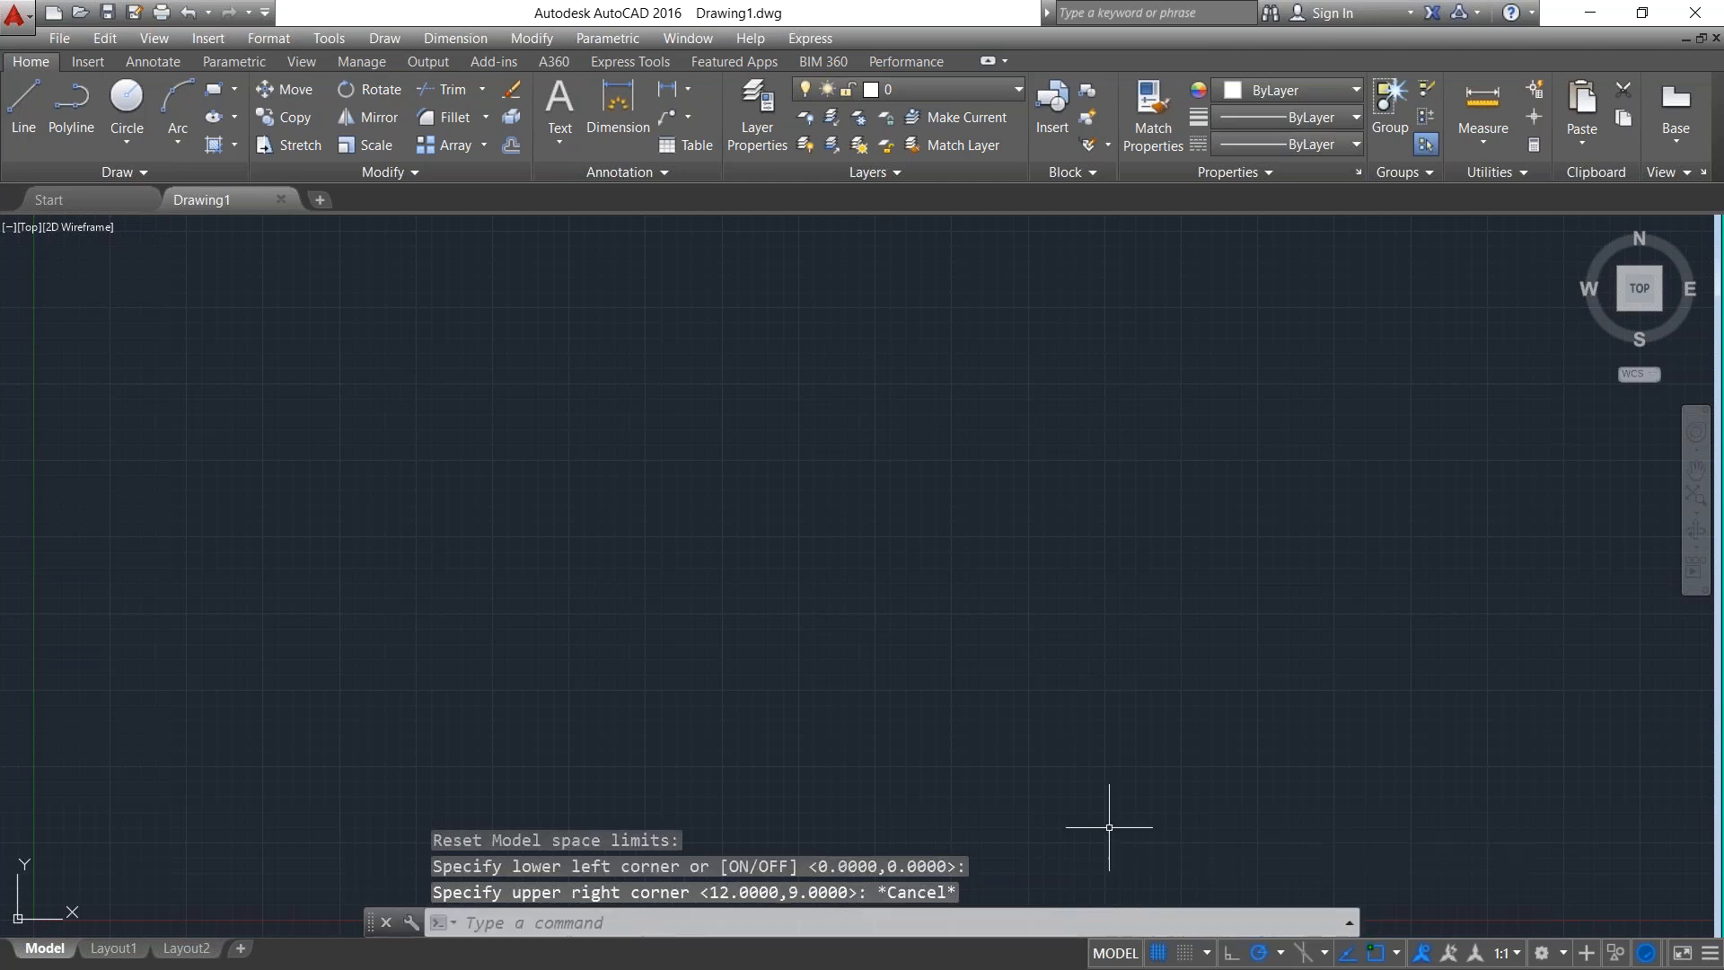
# Set the model space limits with the LIMITS command, from the default lower left corner 0,0 to the upper right corner 210,297.
pyautogui.write('LIMITS')
pyautogui.press('Return')
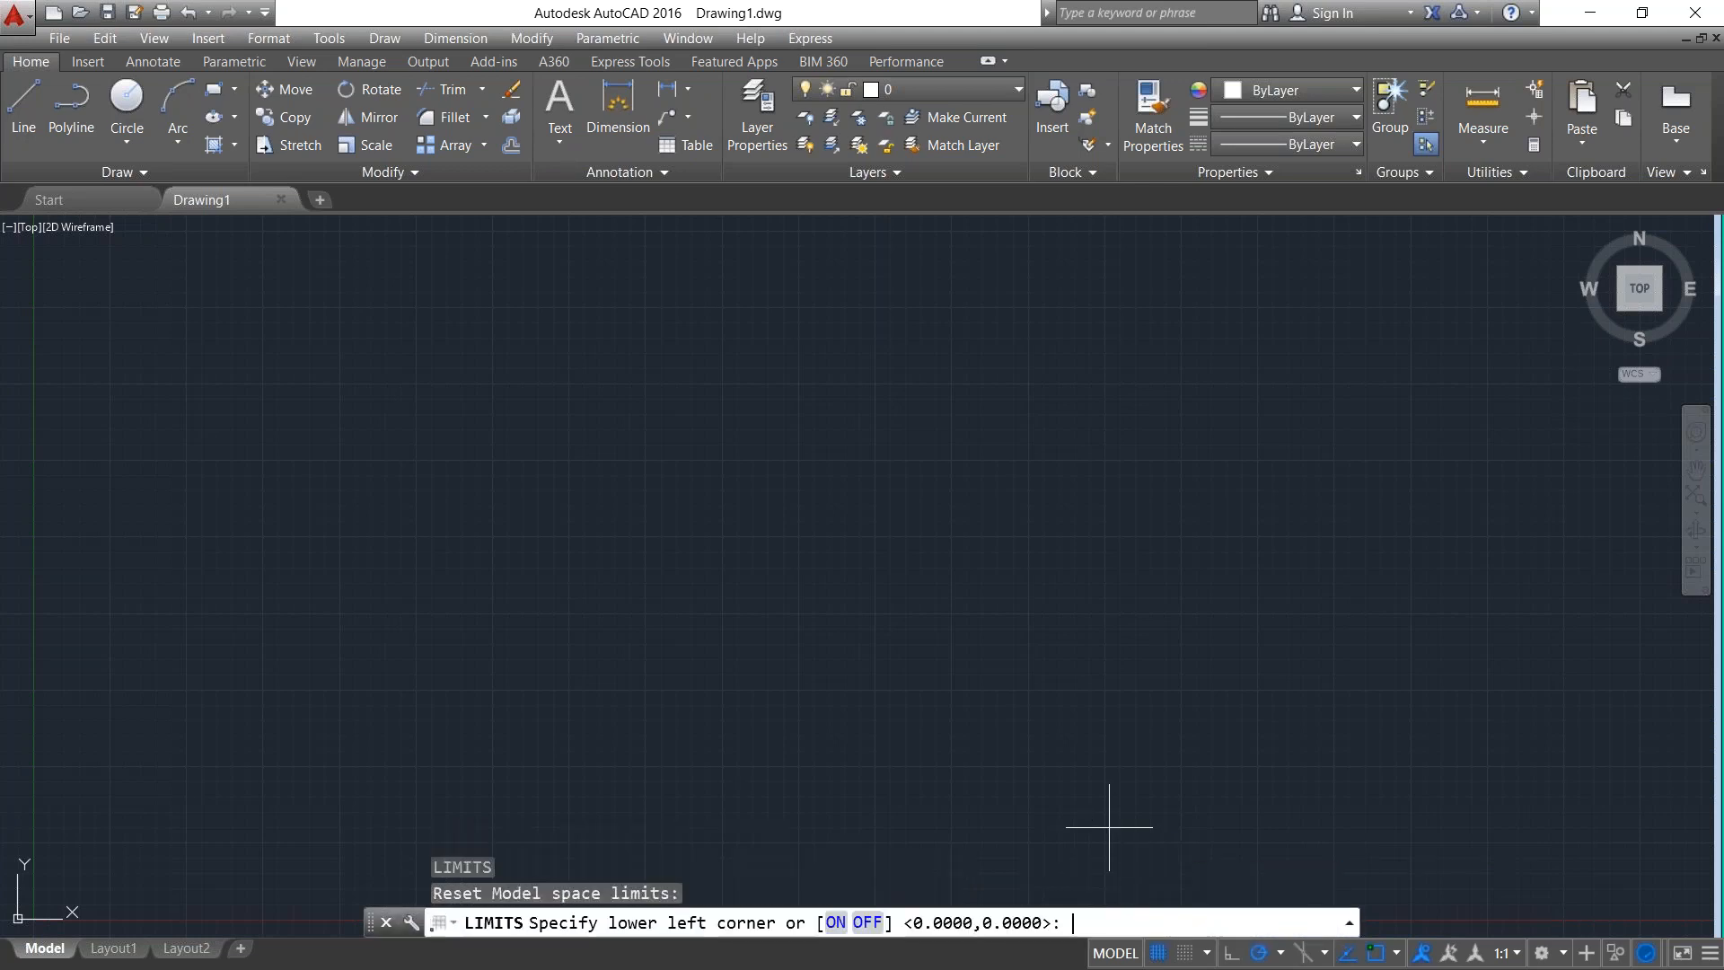
pyautogui.press('Return')
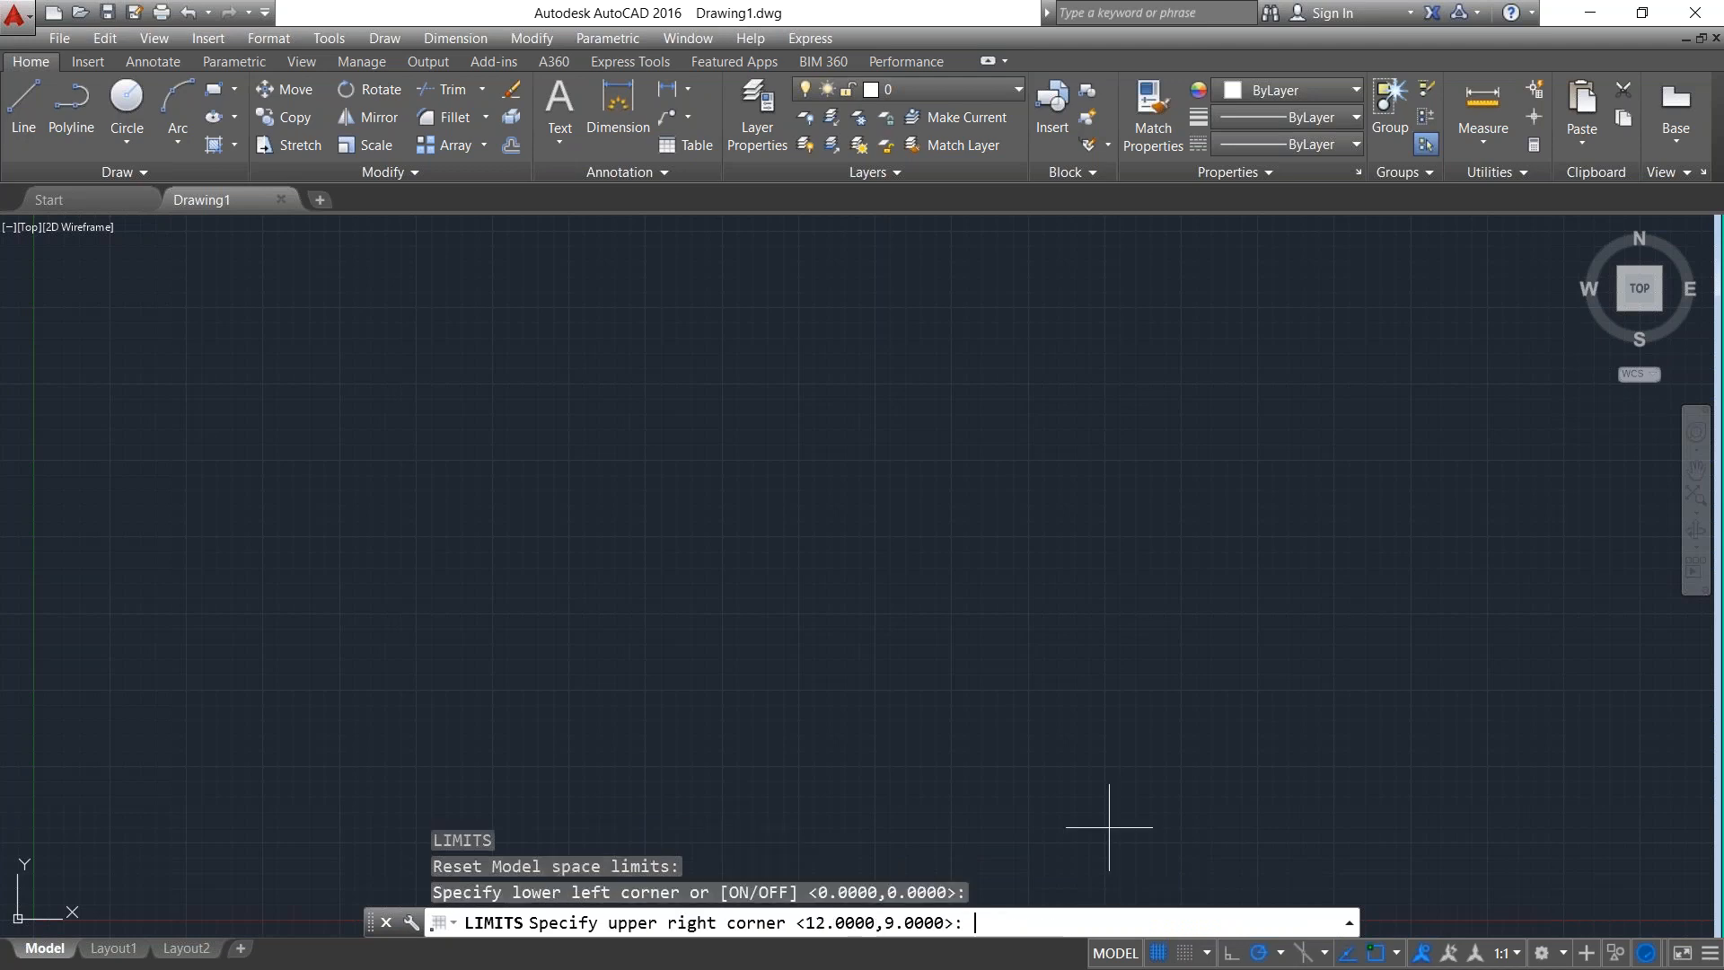
pyautogui.write('210,297')
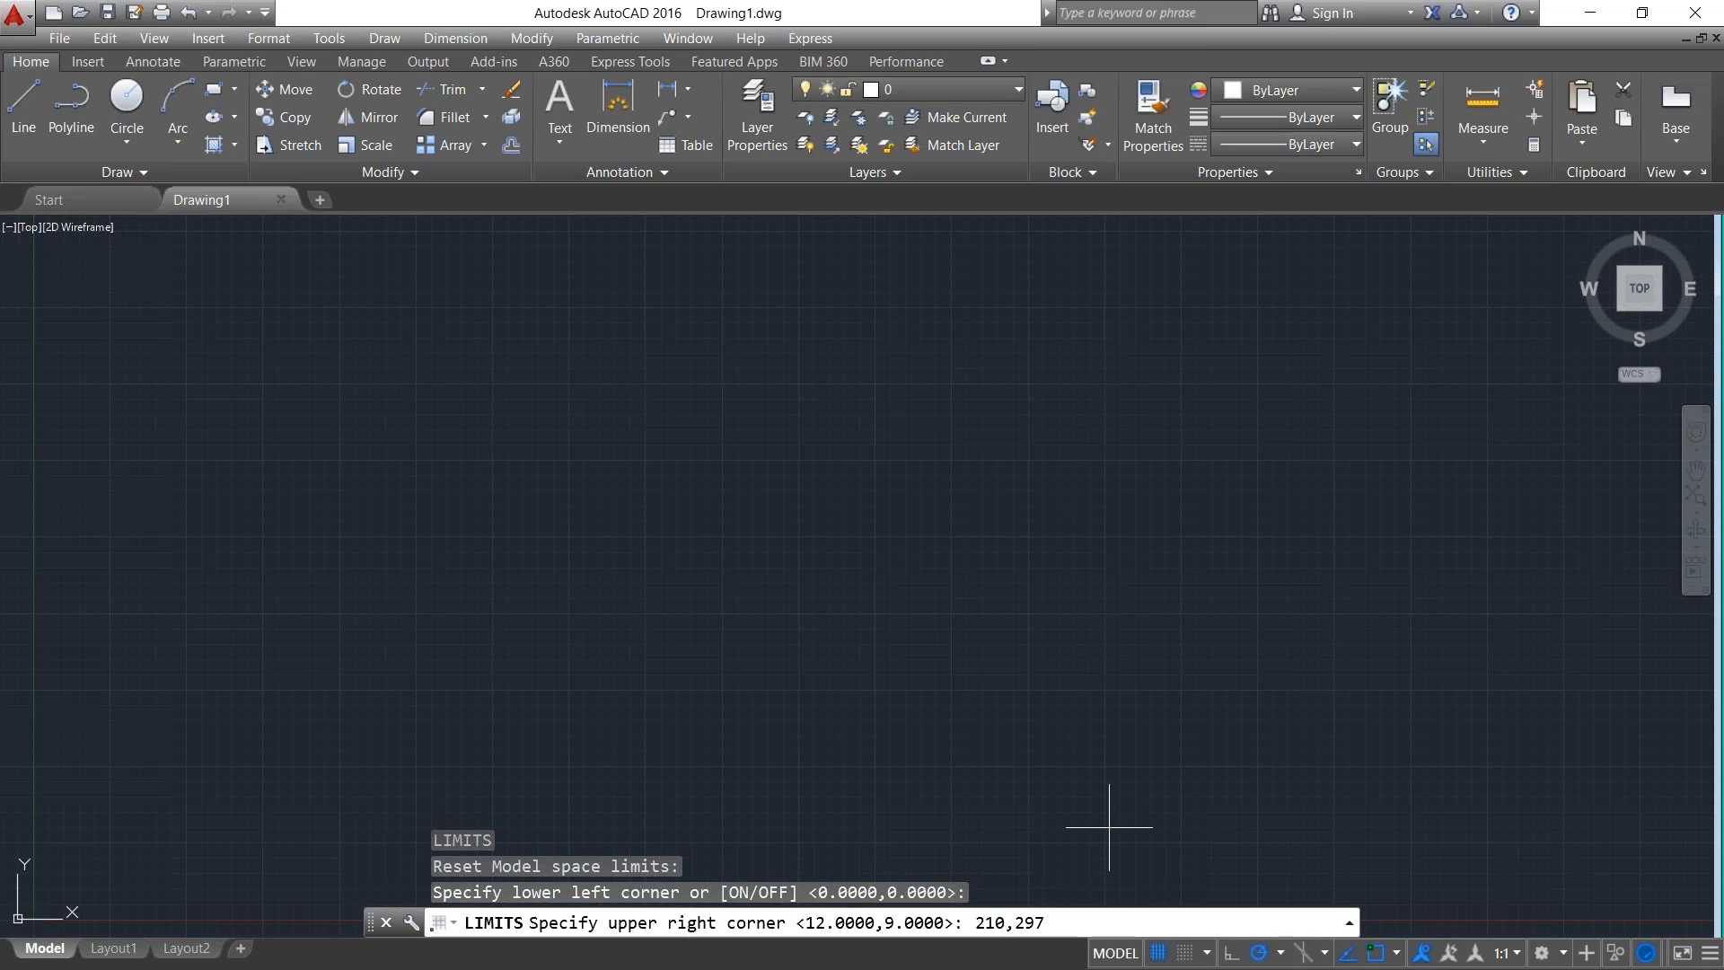
pyautogui.press('Return')
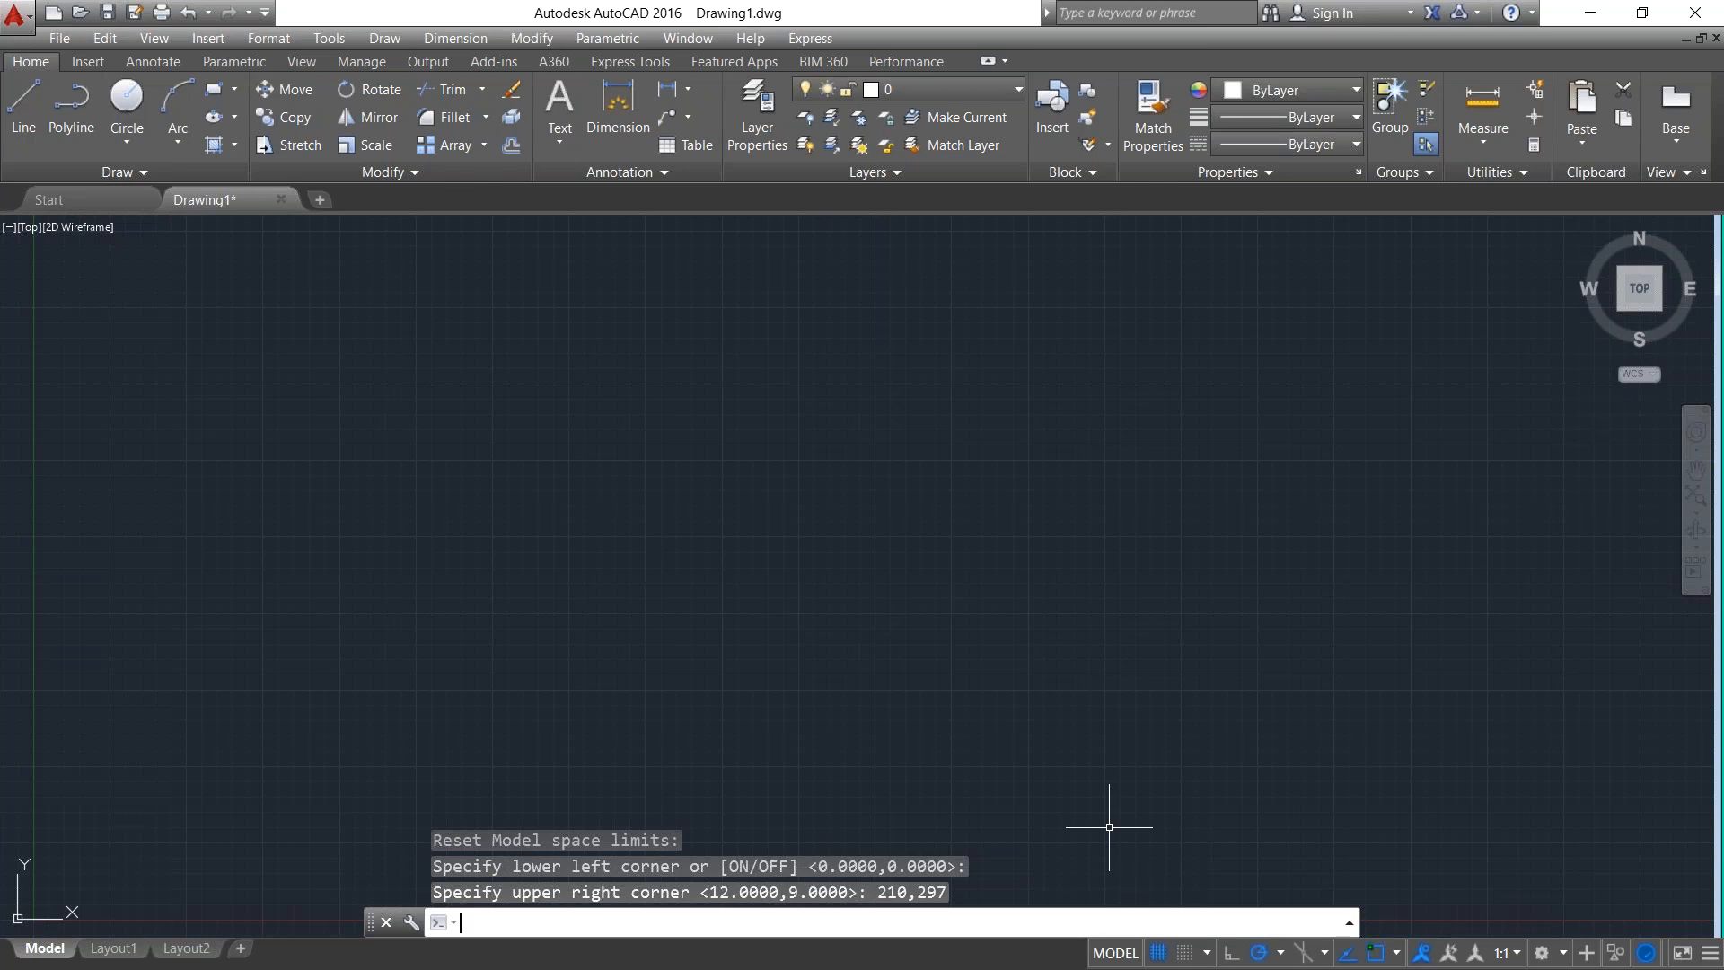
# Zoom to the full drawing limits with the All option of the ZOOM command.
pyautogui.write('Z')
pyautogui.press('Return')
pyautogui.write('a')
pyautogui.press('Return')
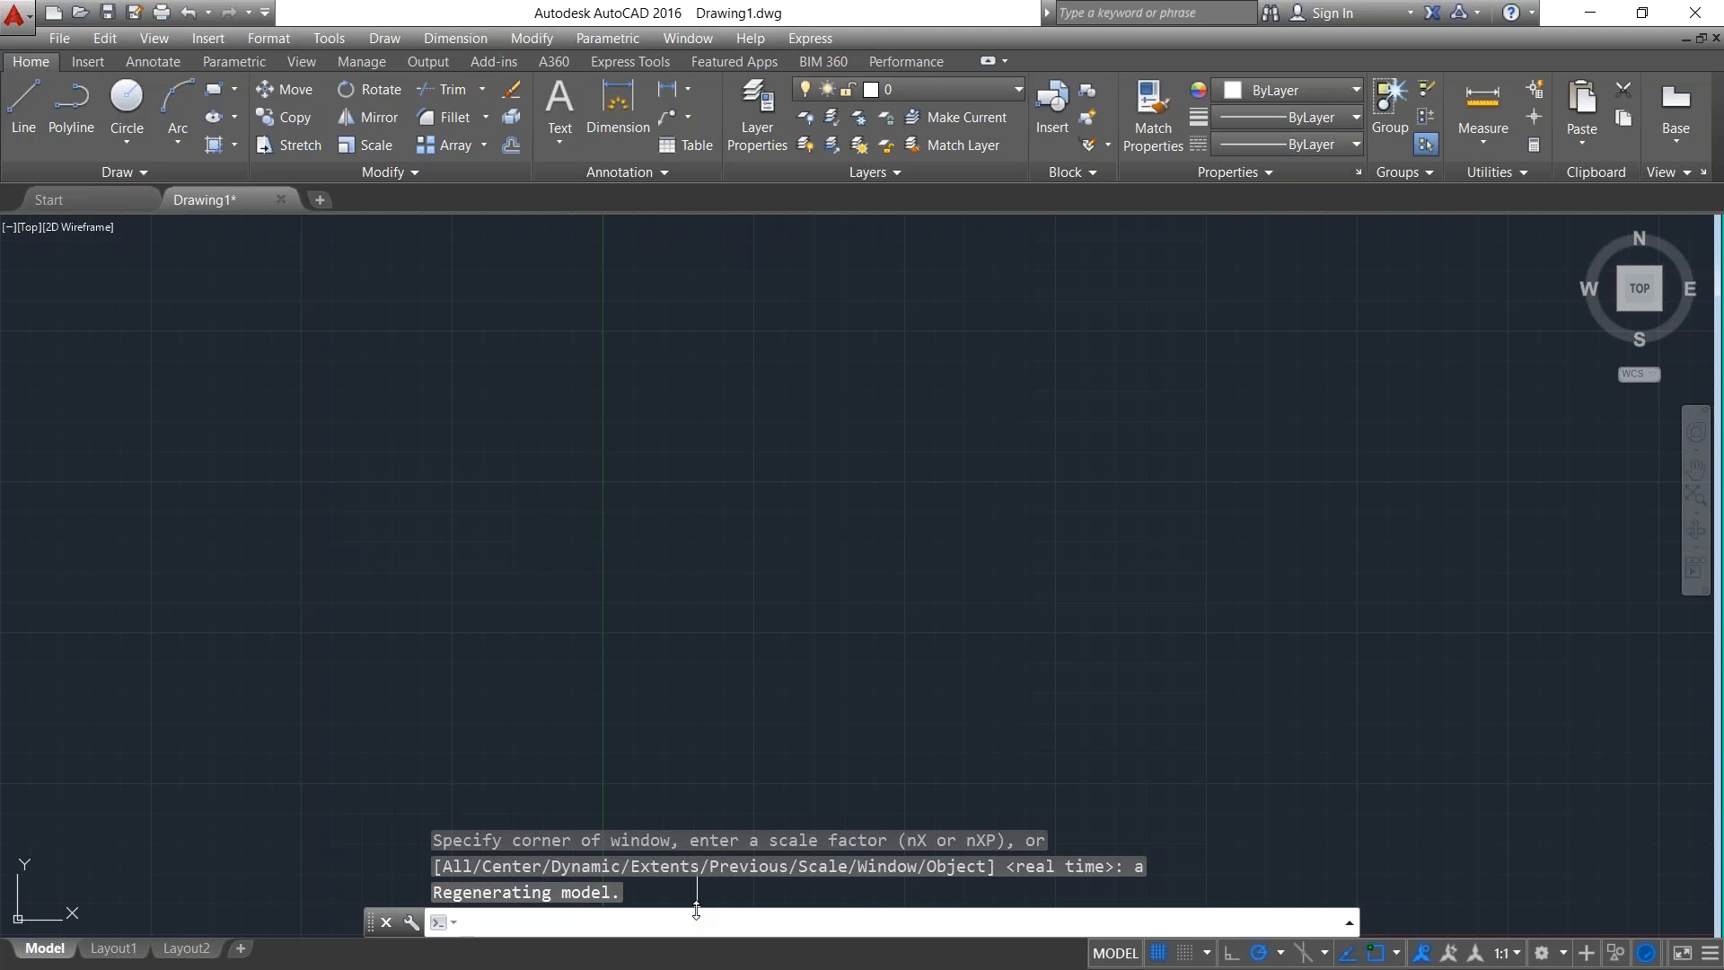
pyautogui.write('L')
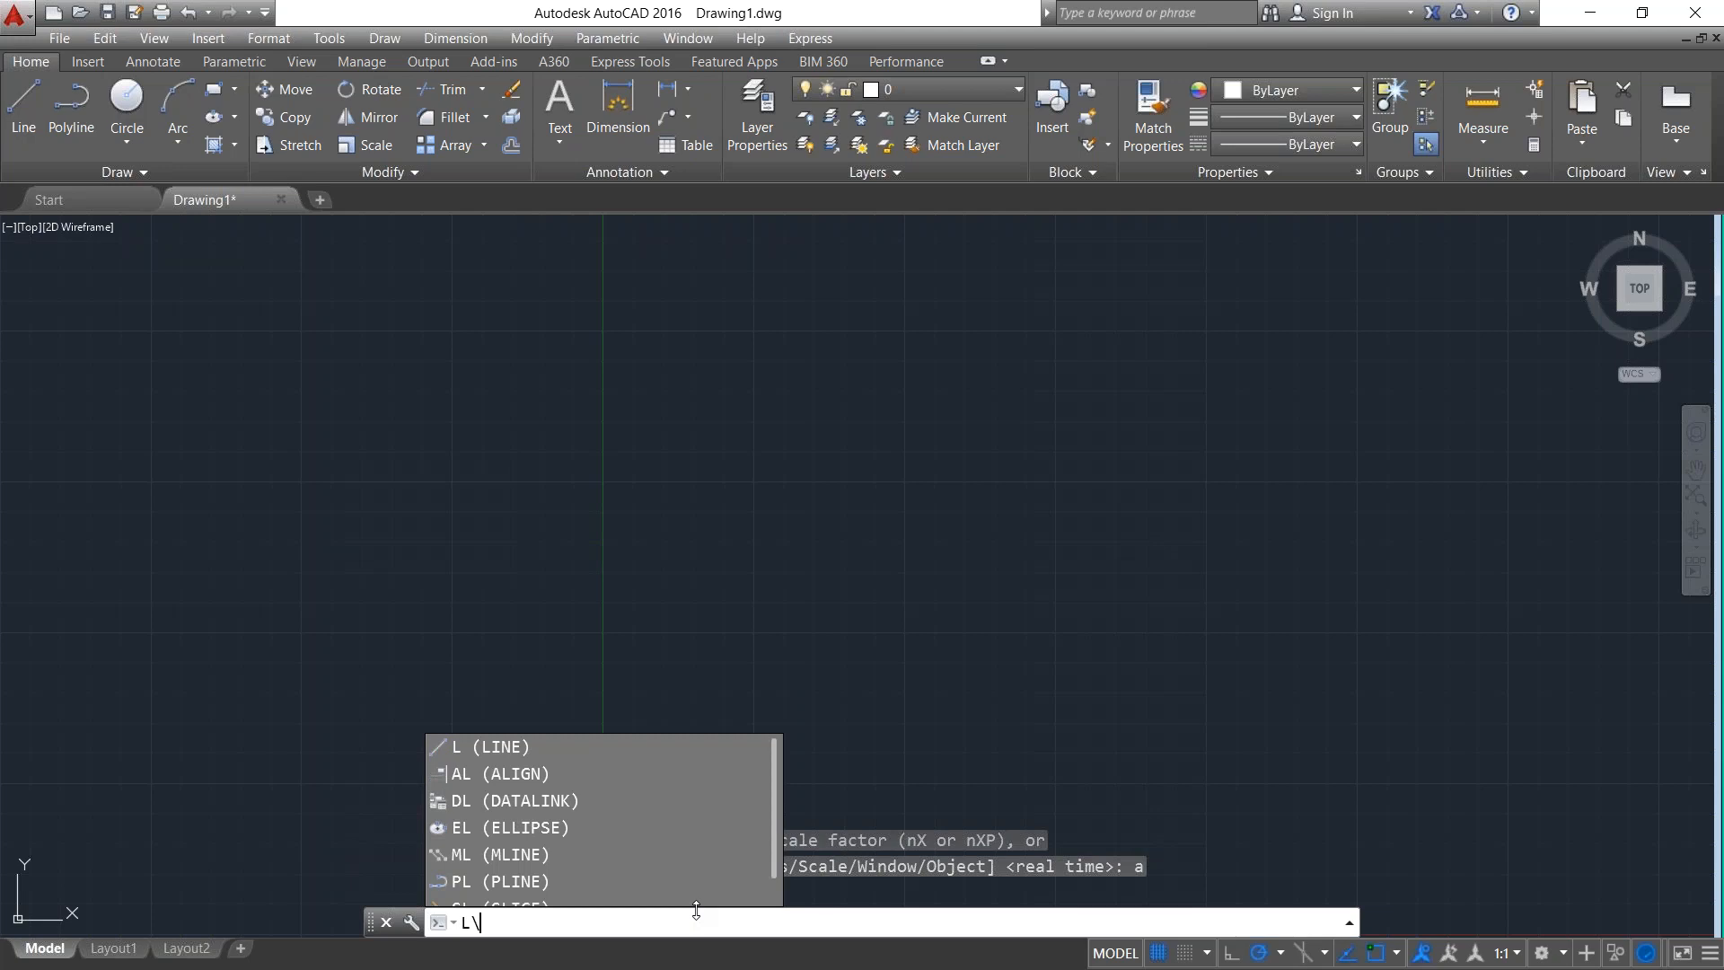
pyautogui.press('Return')
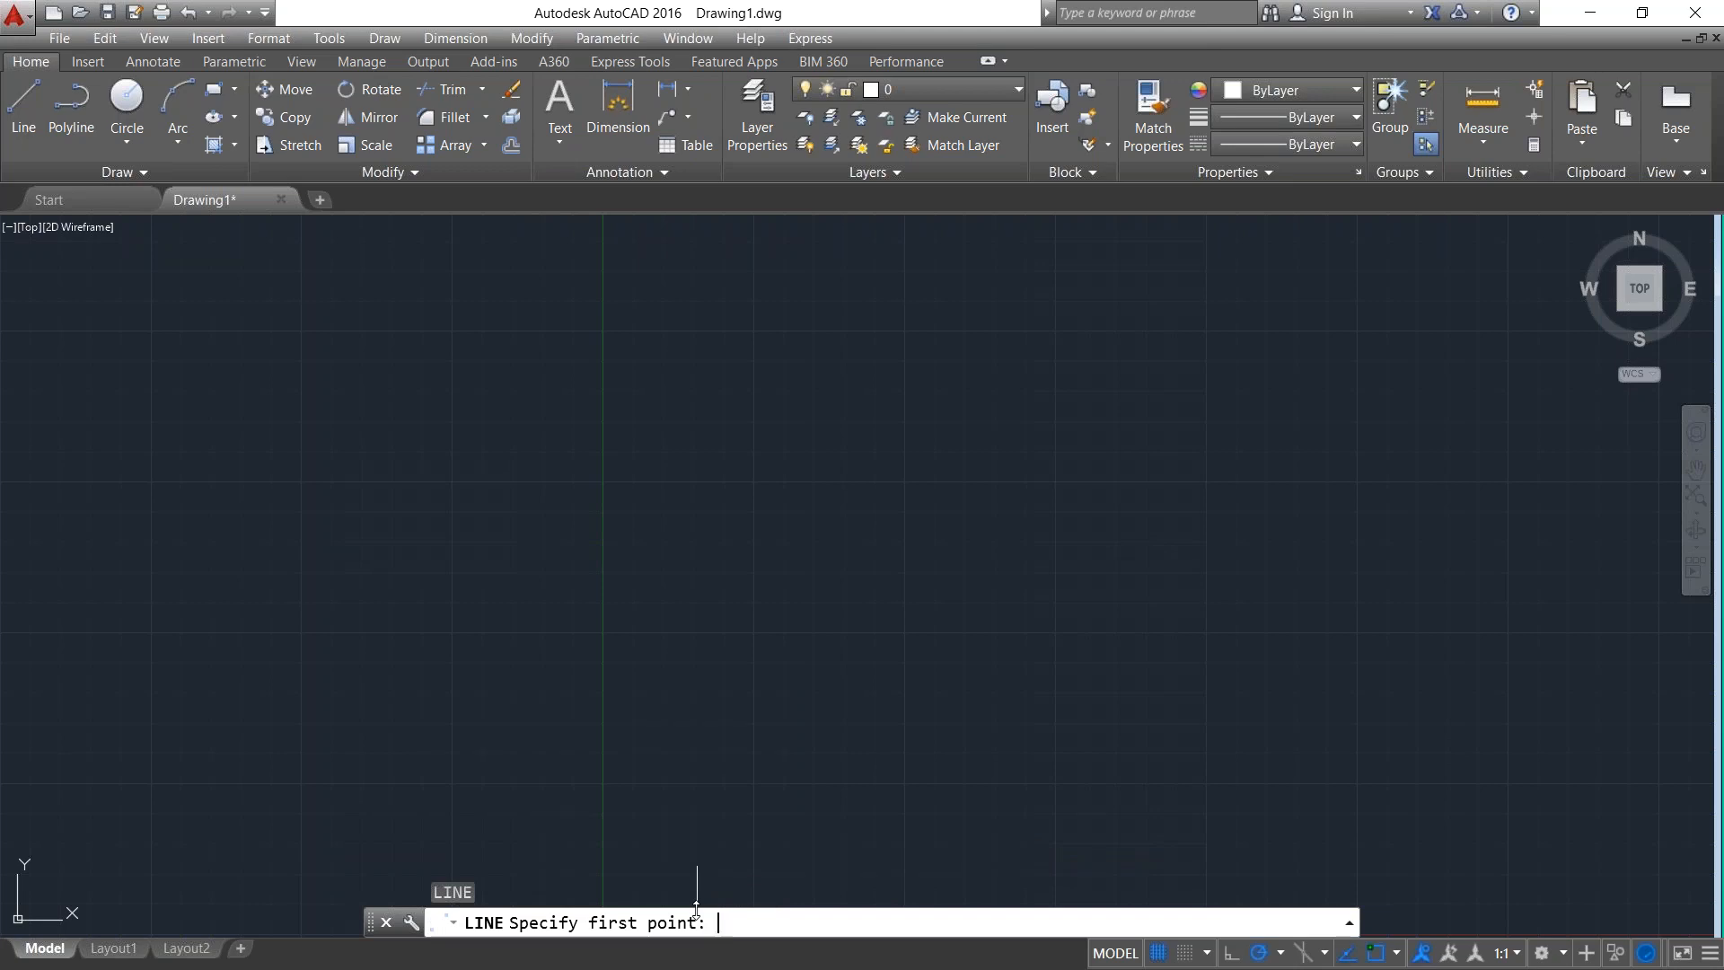
pyautogui.write('0,0')
pyautogui.press('Return')
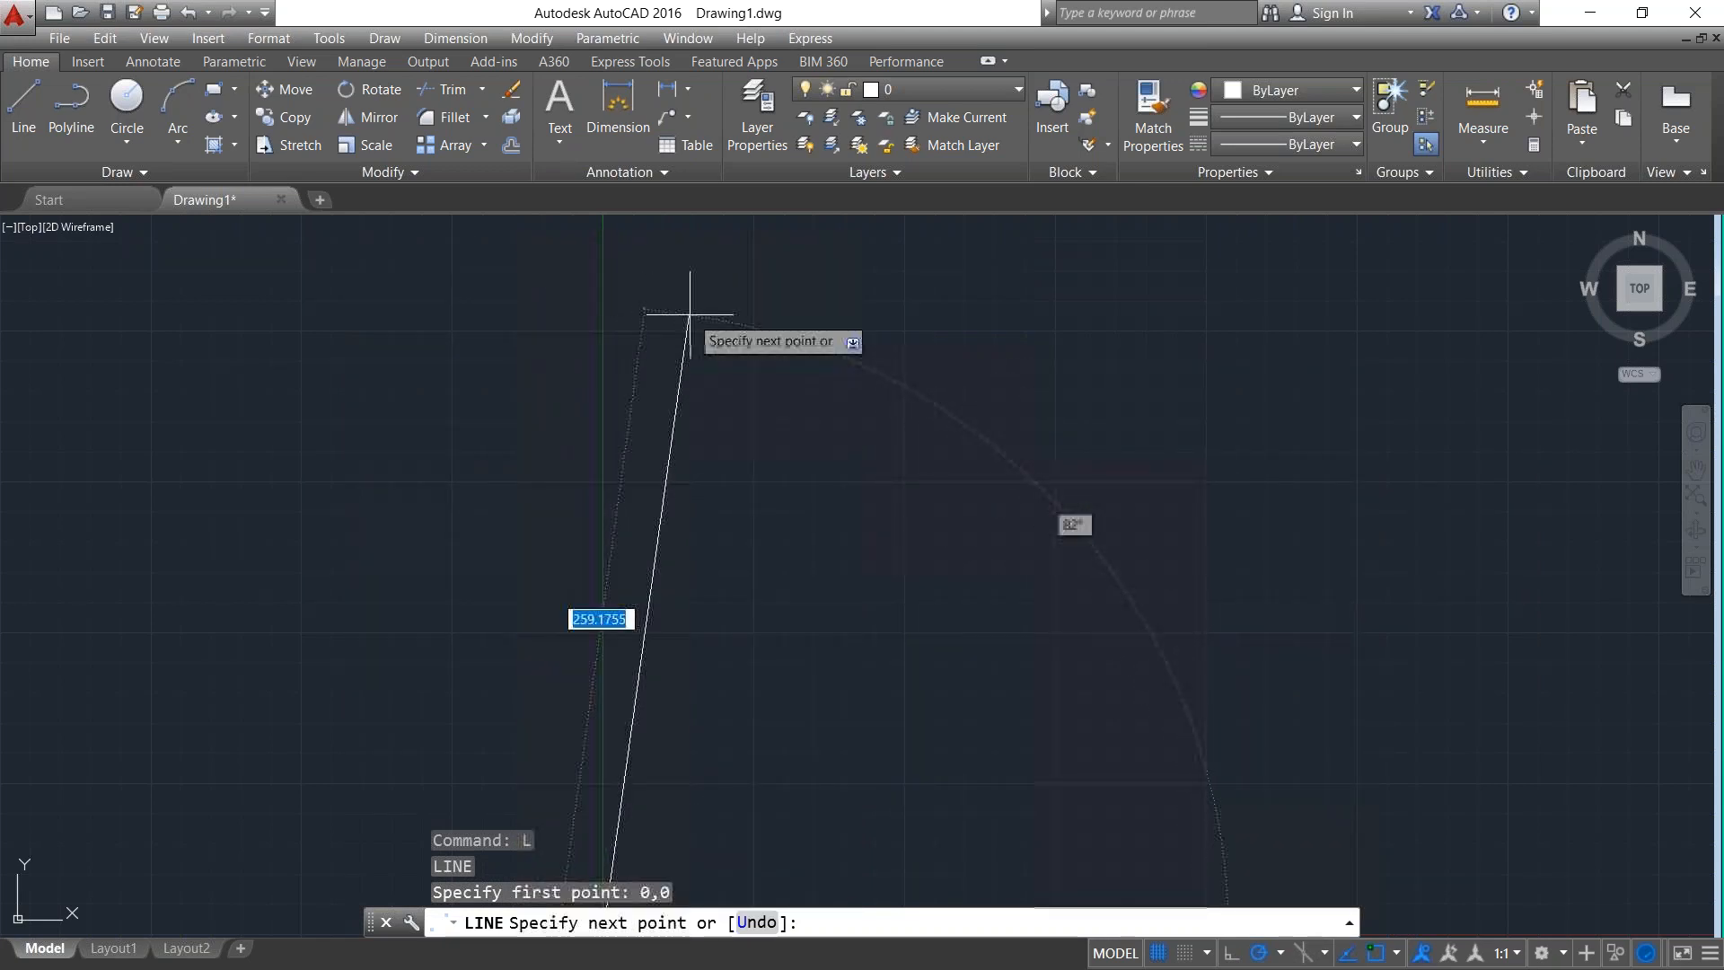
pyautogui.write('20')
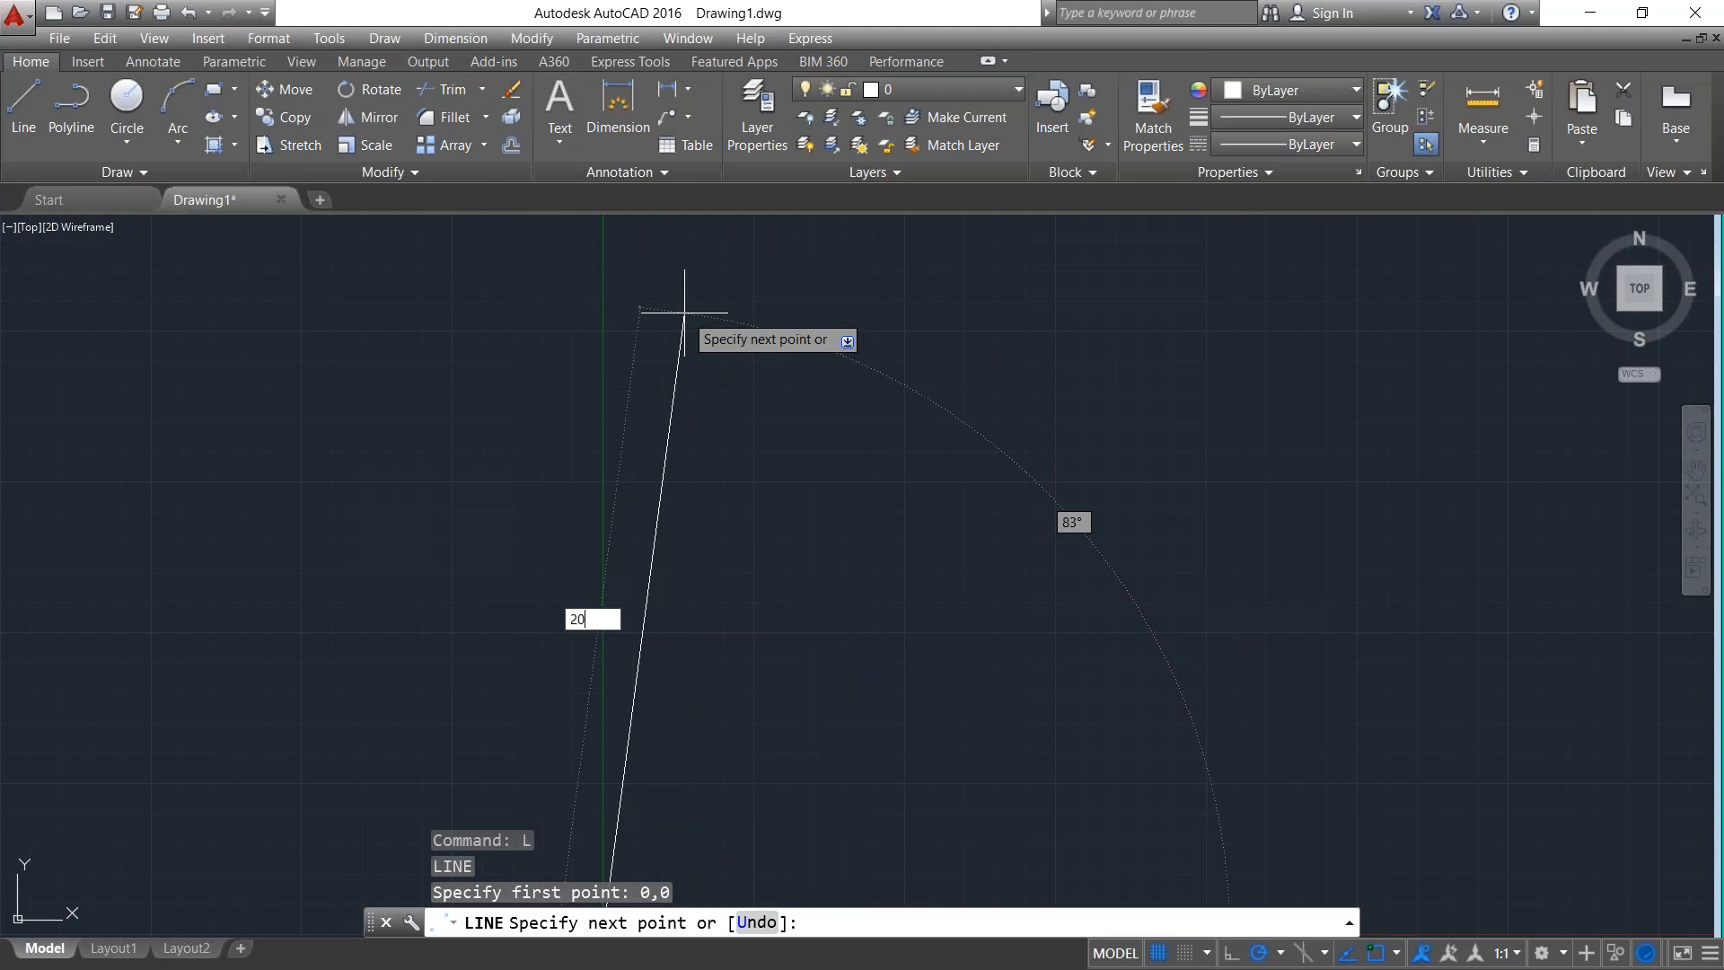
pyautogui.press('Tab')
pyautogui.write('0')
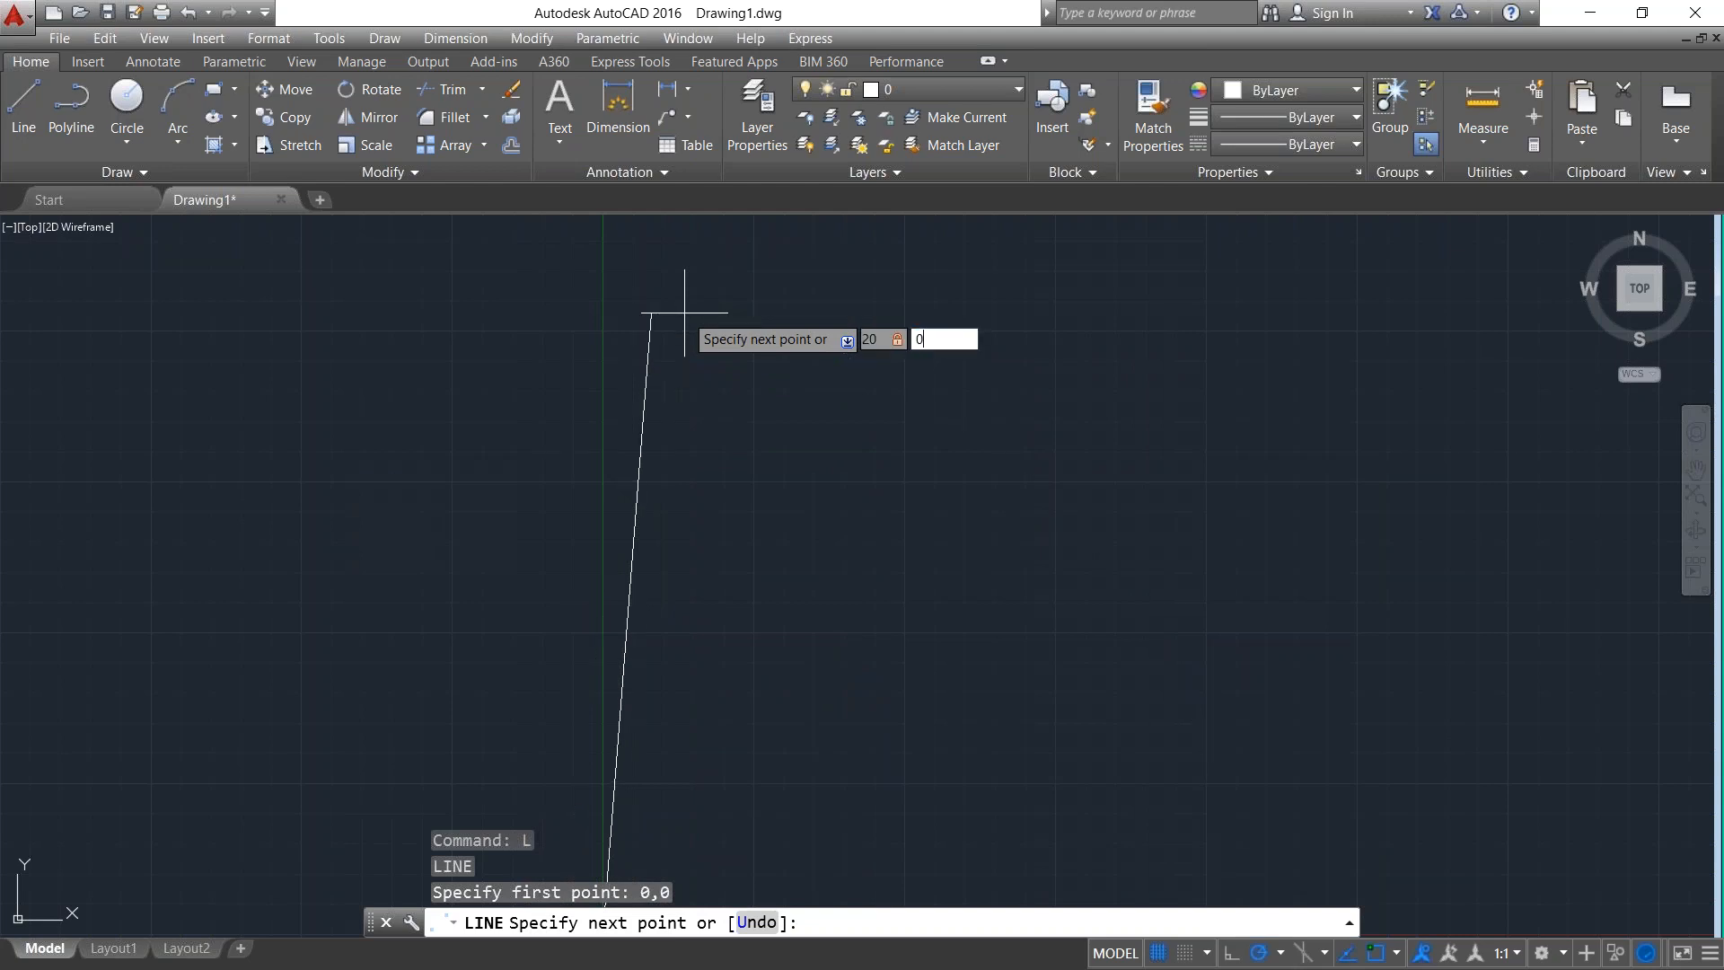
pyautogui.press('Return')
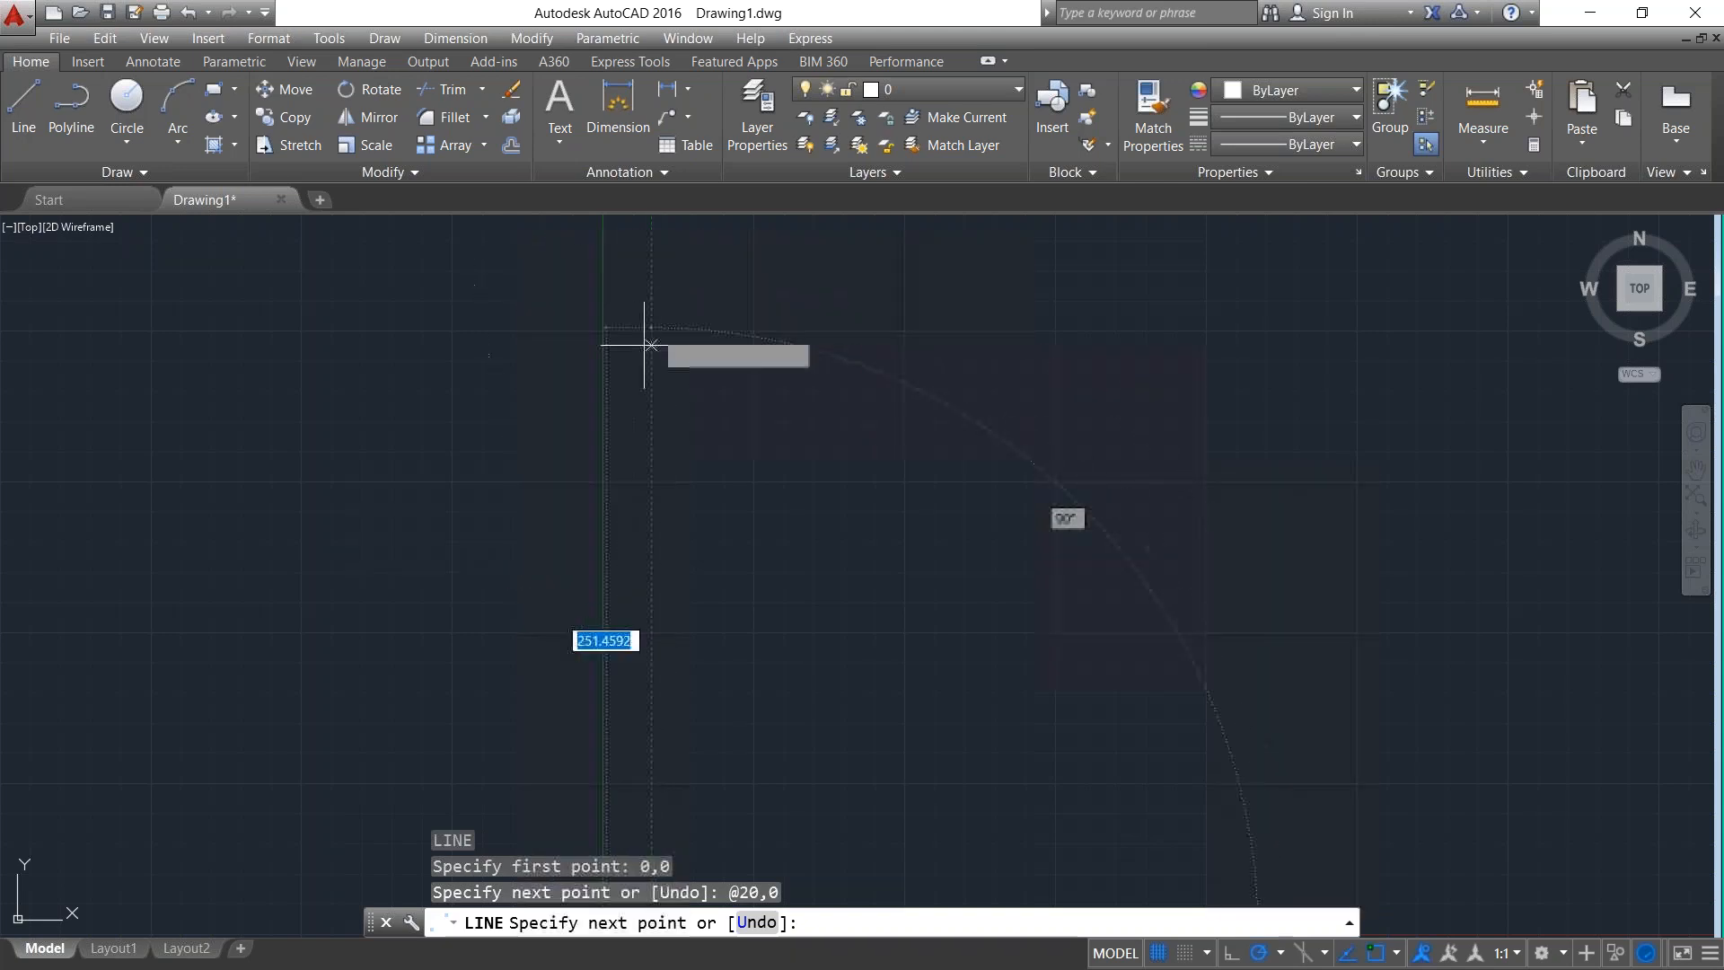
pyautogui.scroll(-4, 674, 546)
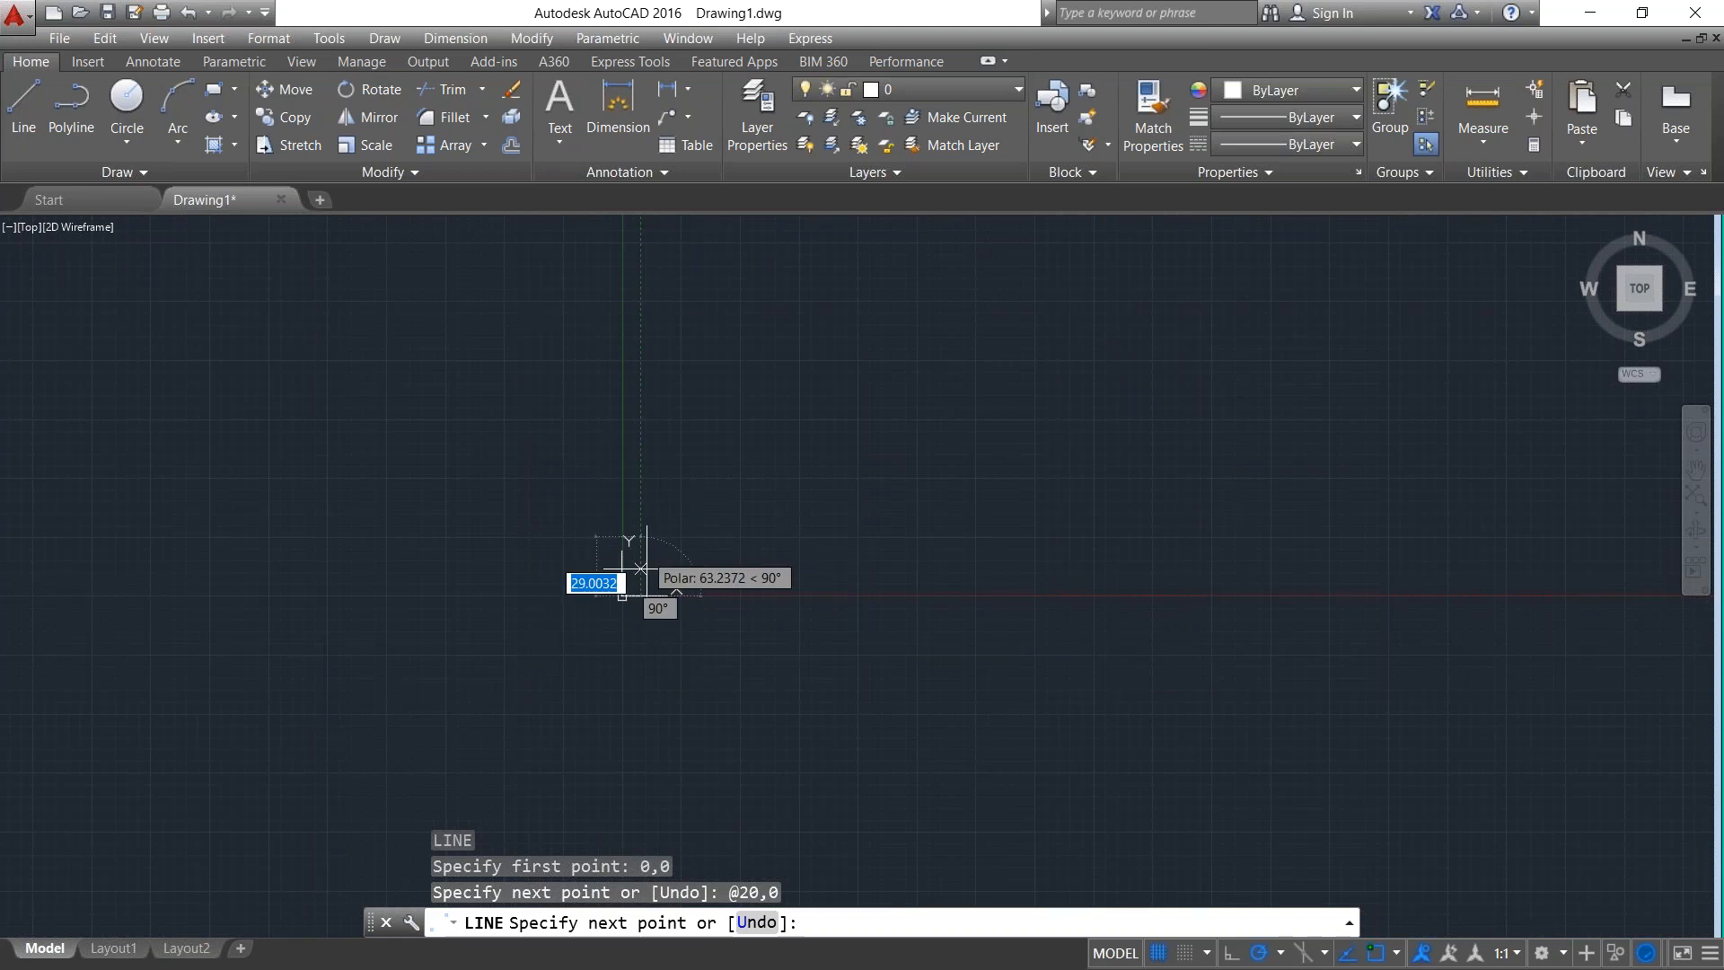
pyautogui.scroll(6, 641, 568)
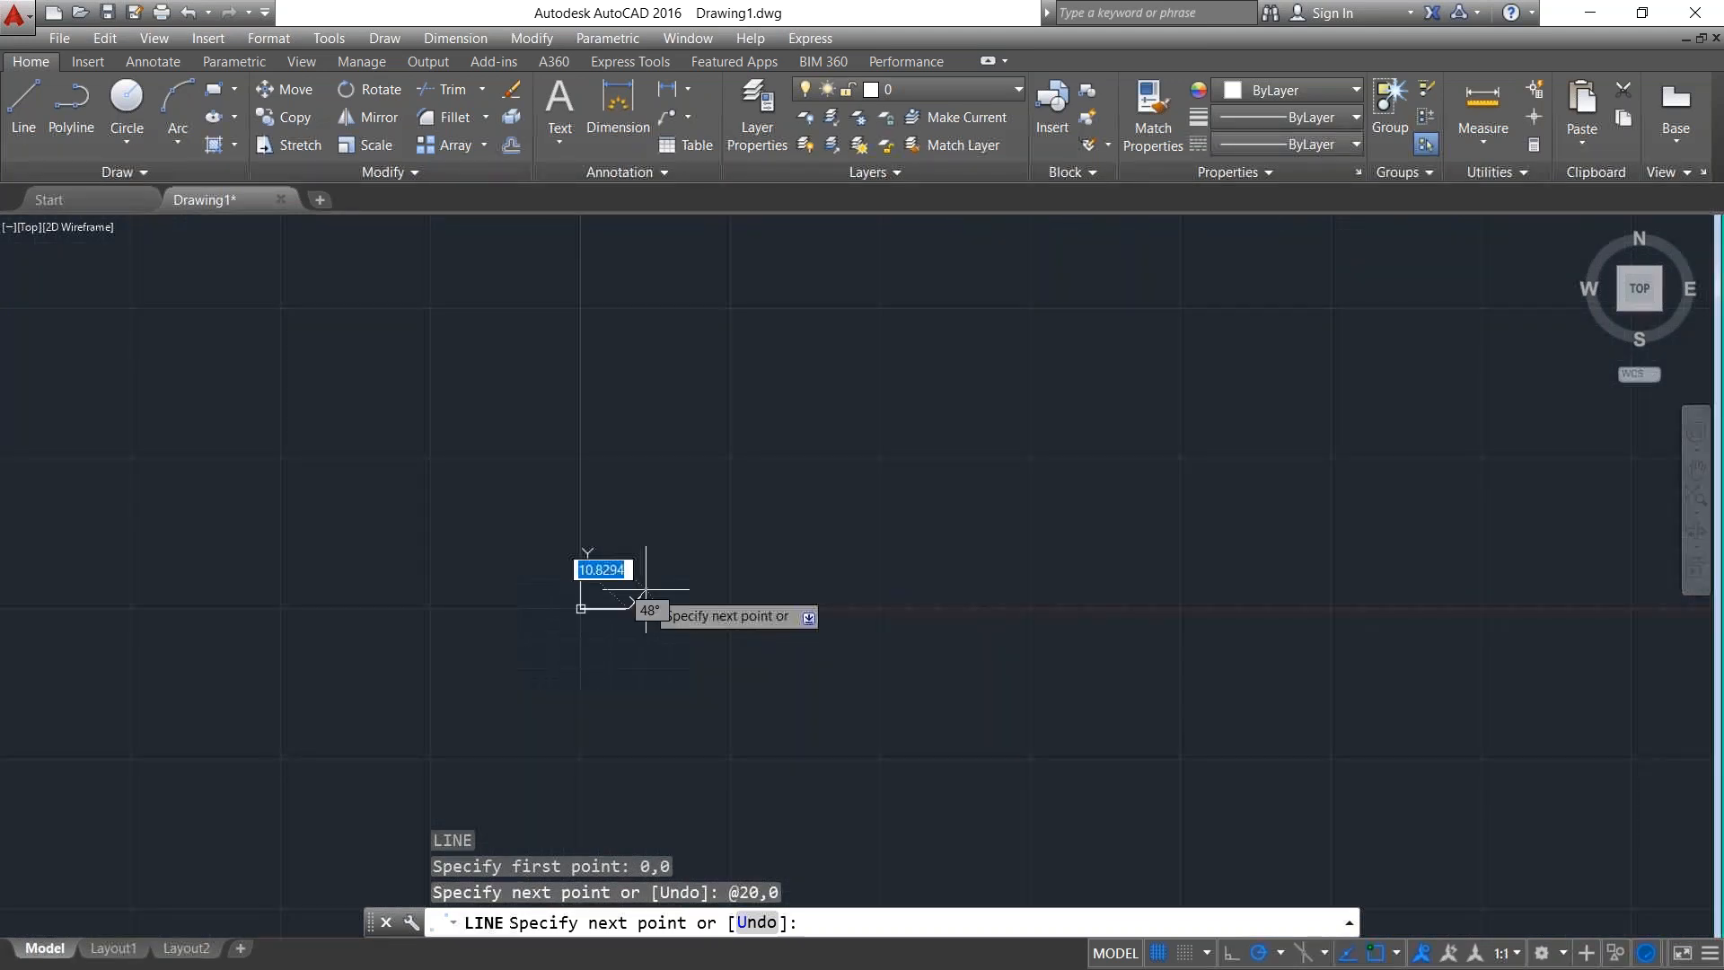
pyautogui.scroll(6, 645, 589)
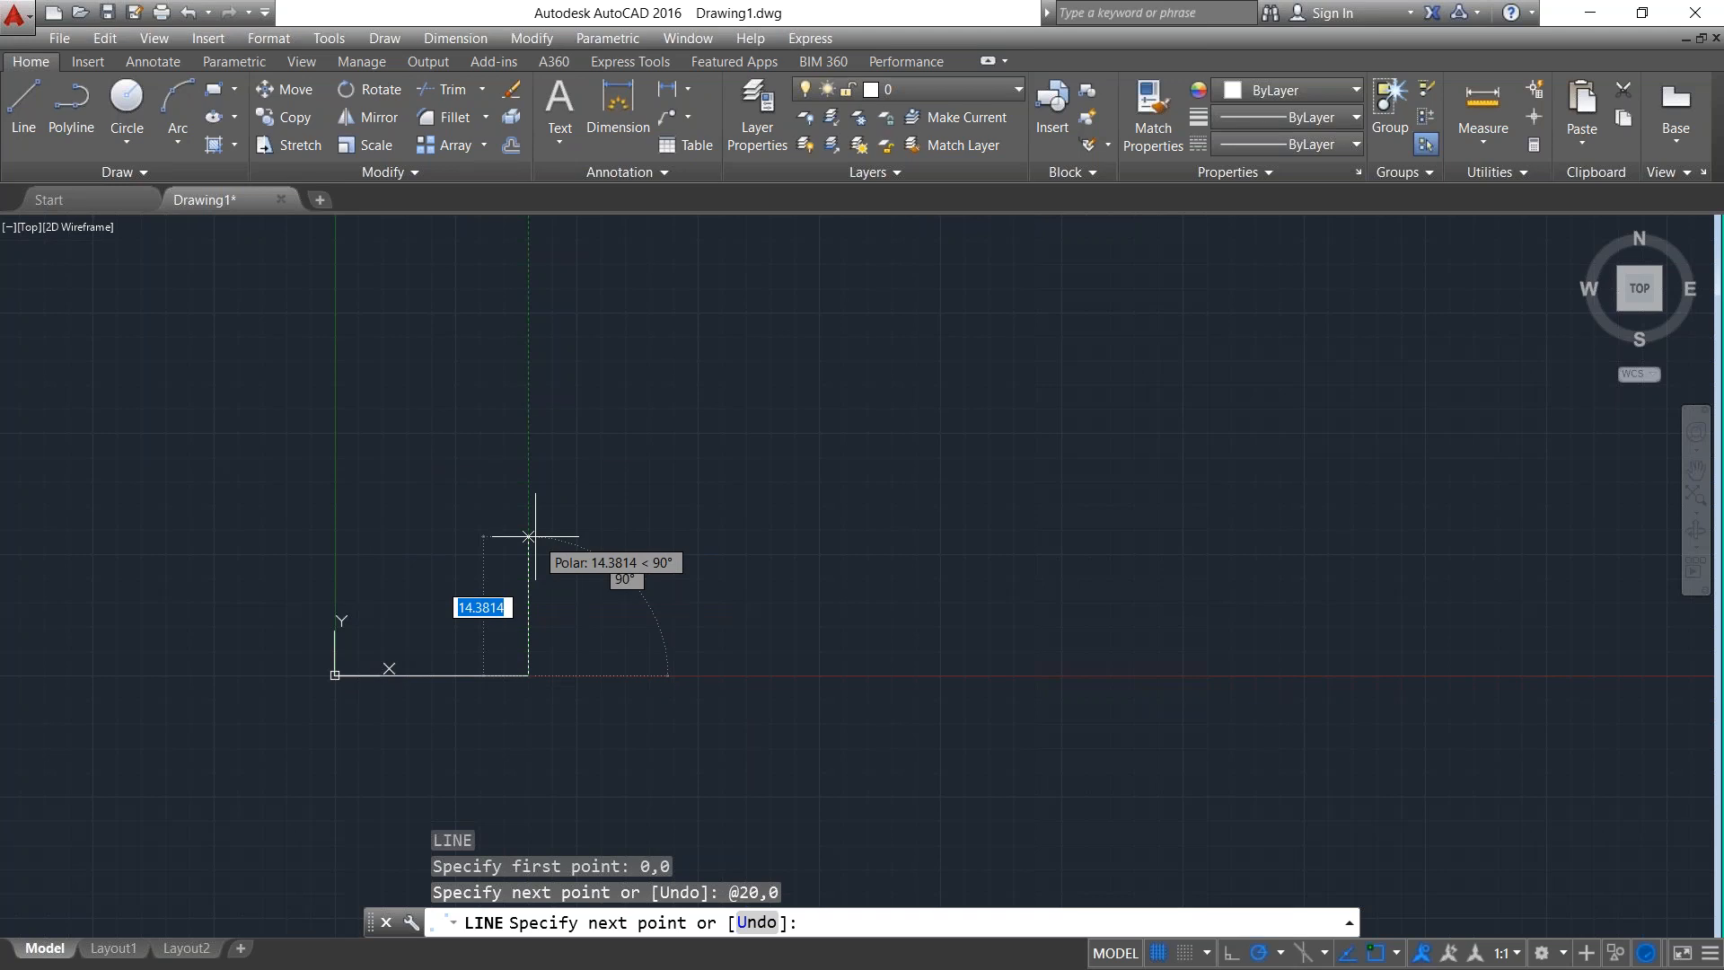
pyautogui.write('50')
pyautogui.press('Tab')
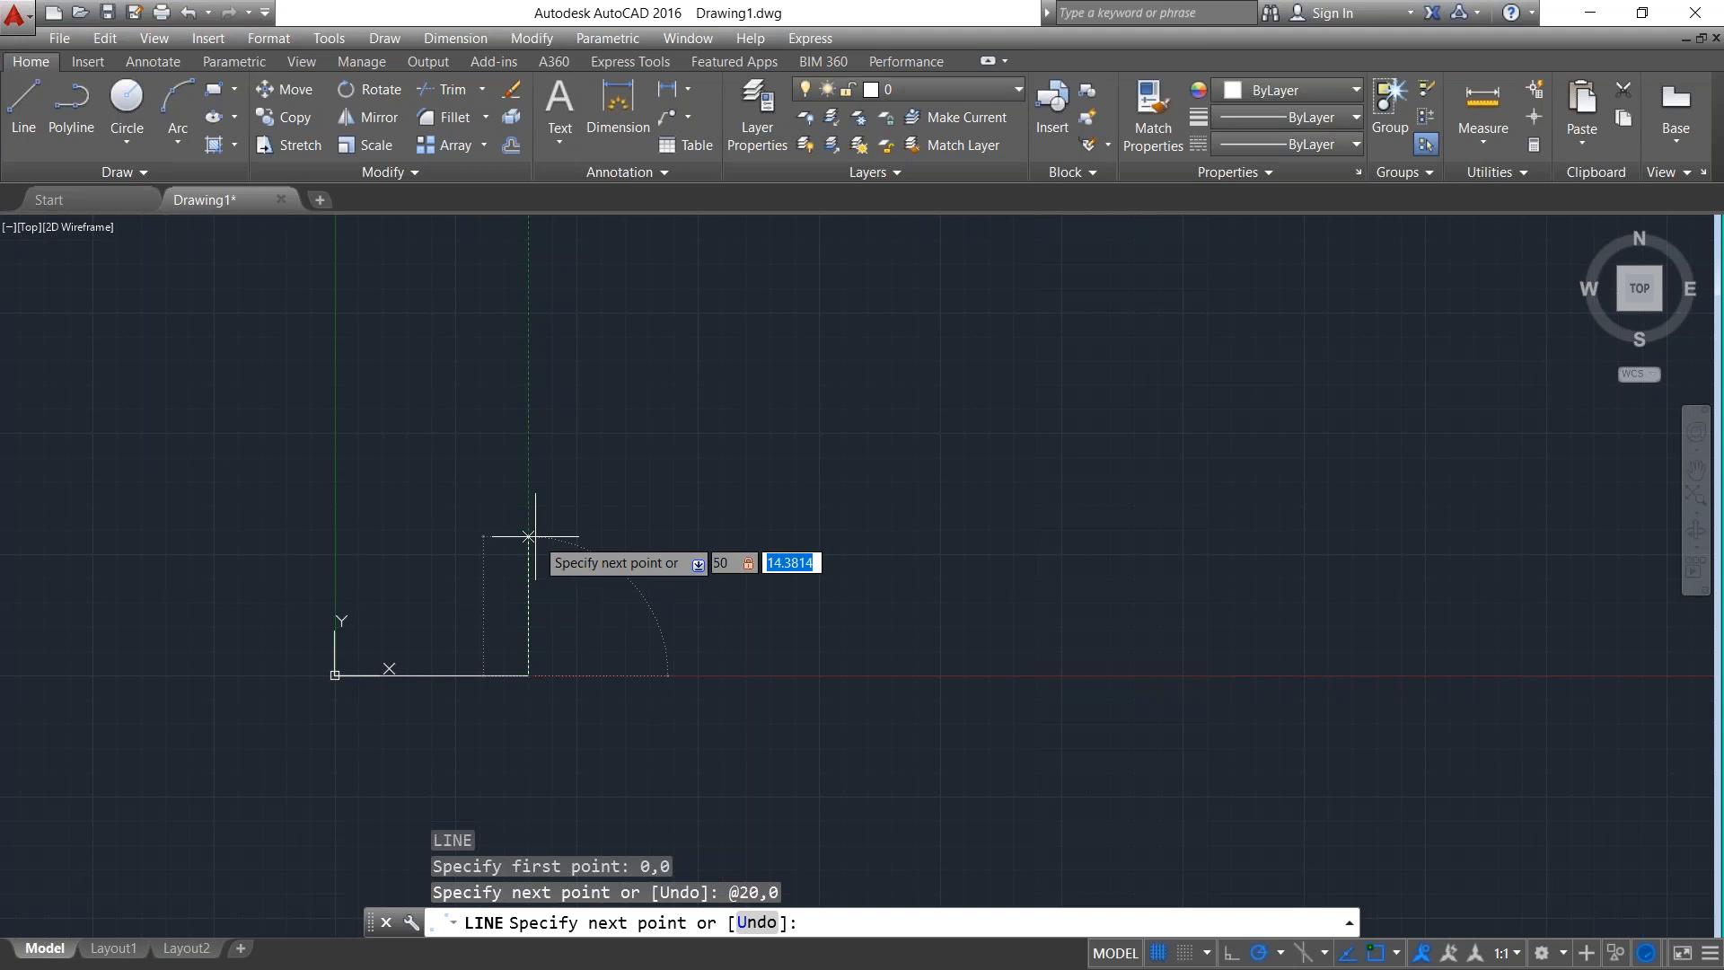
pyautogui.write('20')
pyautogui.press('Return')
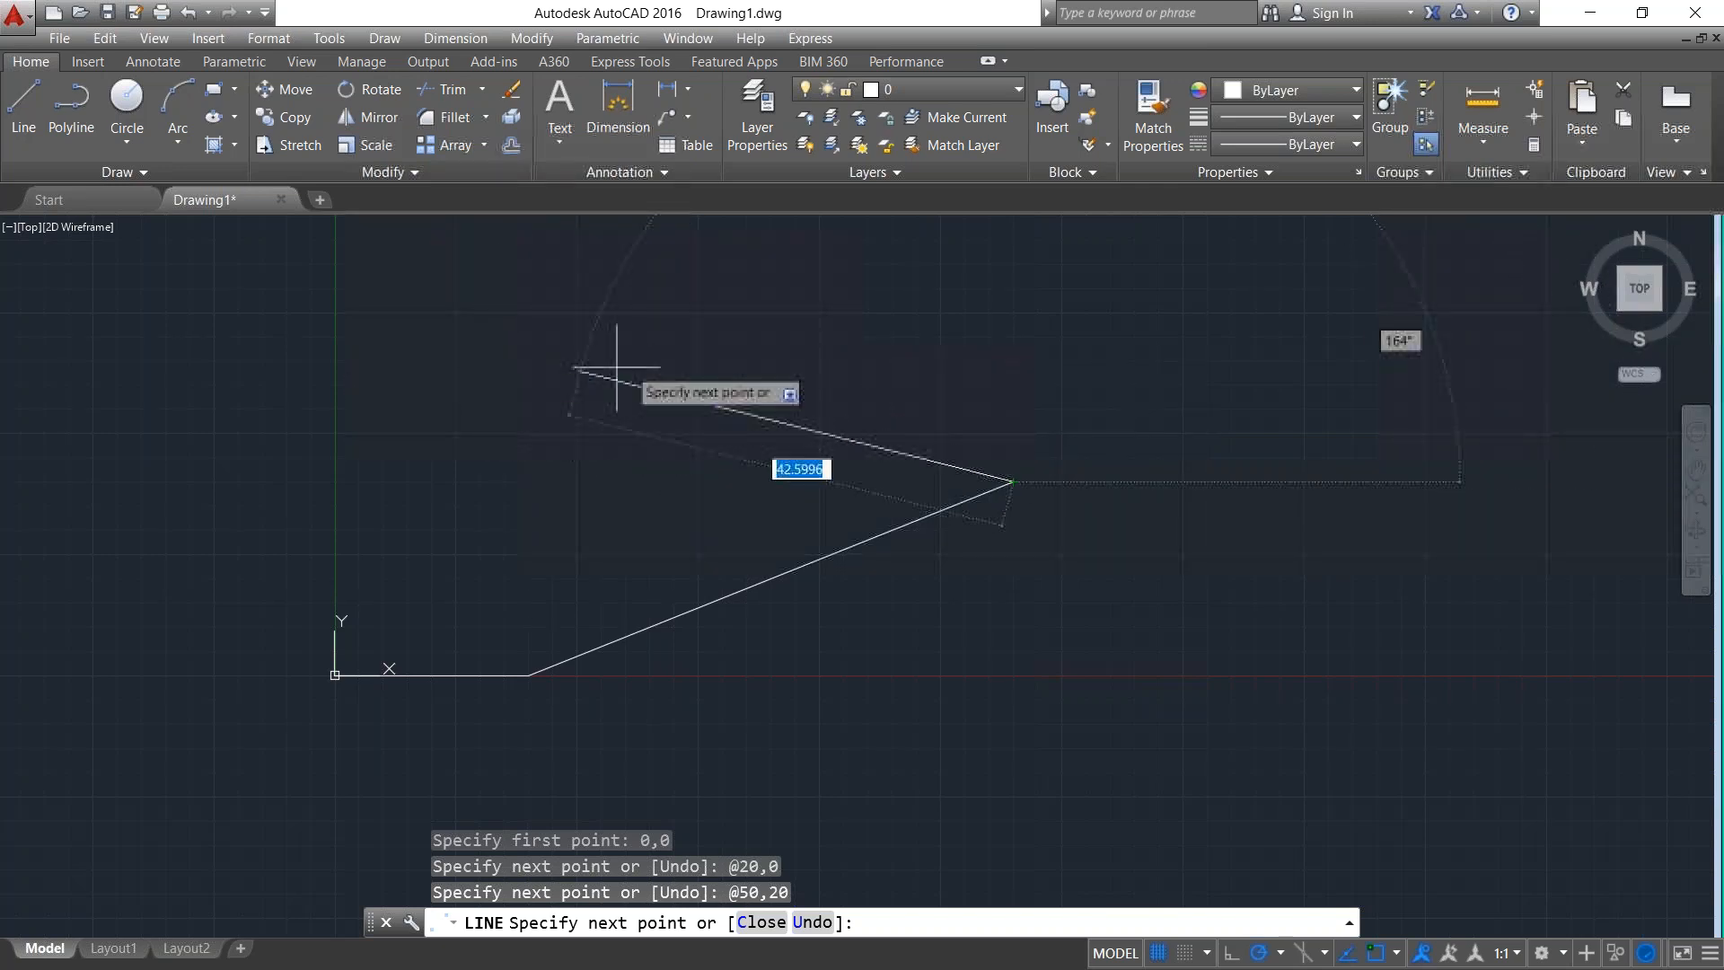
# Complete the outline with a vertical segment upward, a horizontal one back above the origin and a vertical one down to the origin.
pyautogui.click(1013, 315)
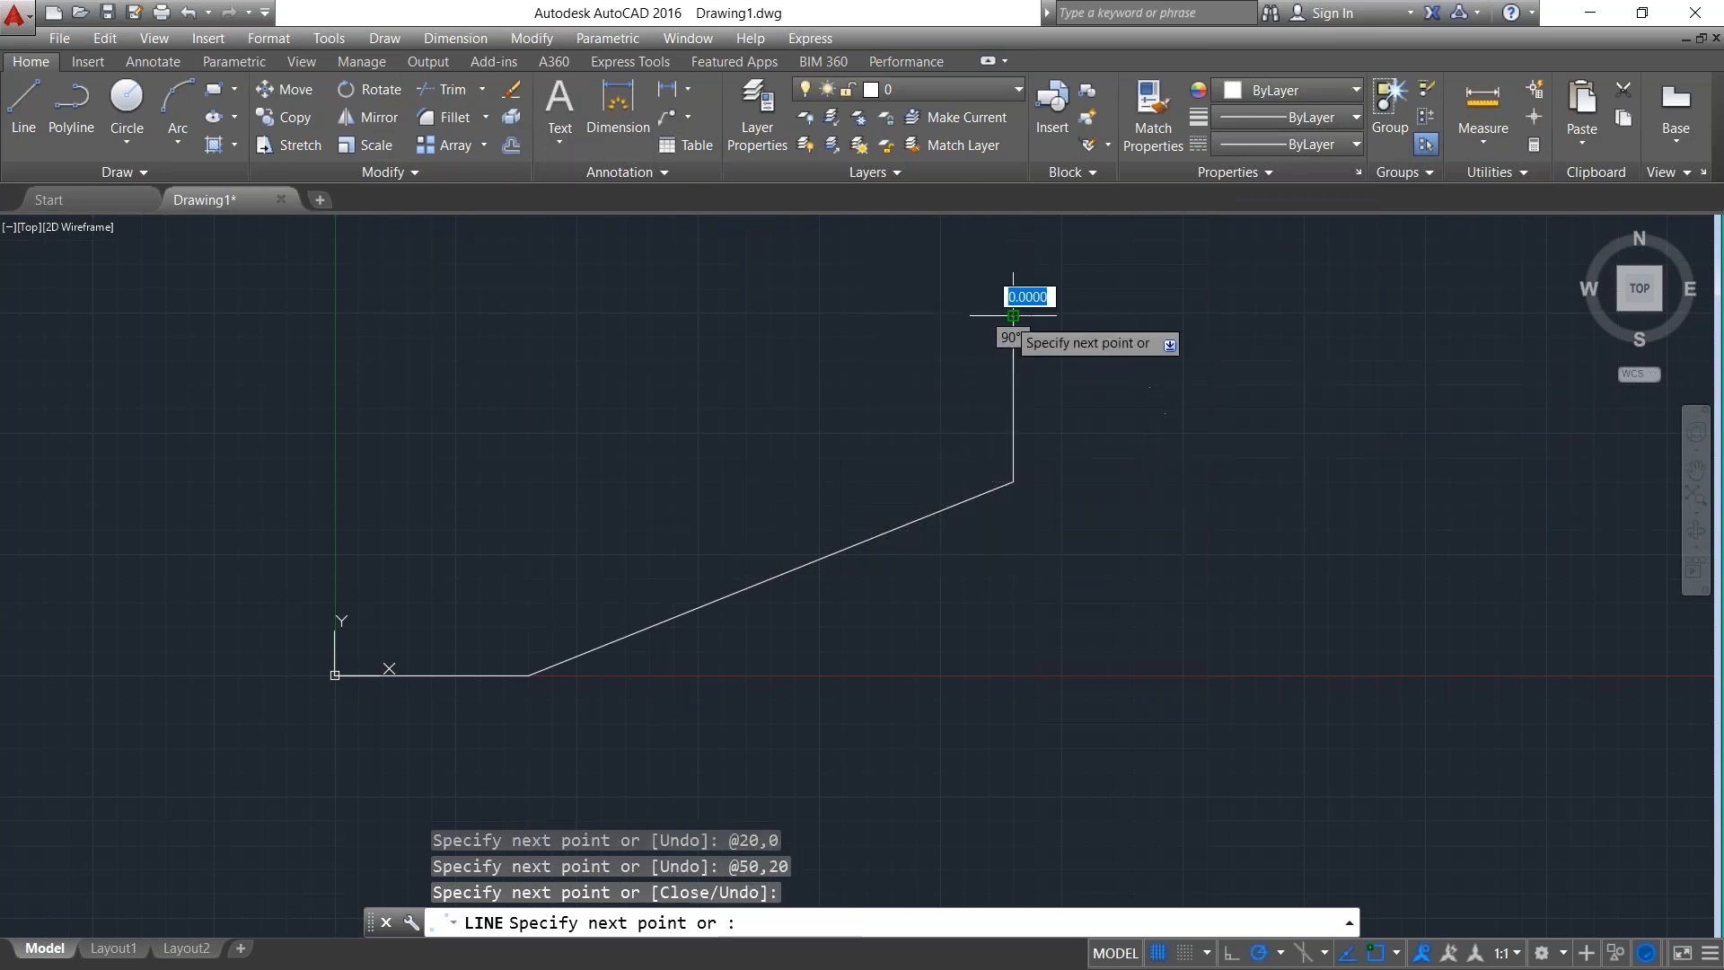
pyautogui.click(333, 316)
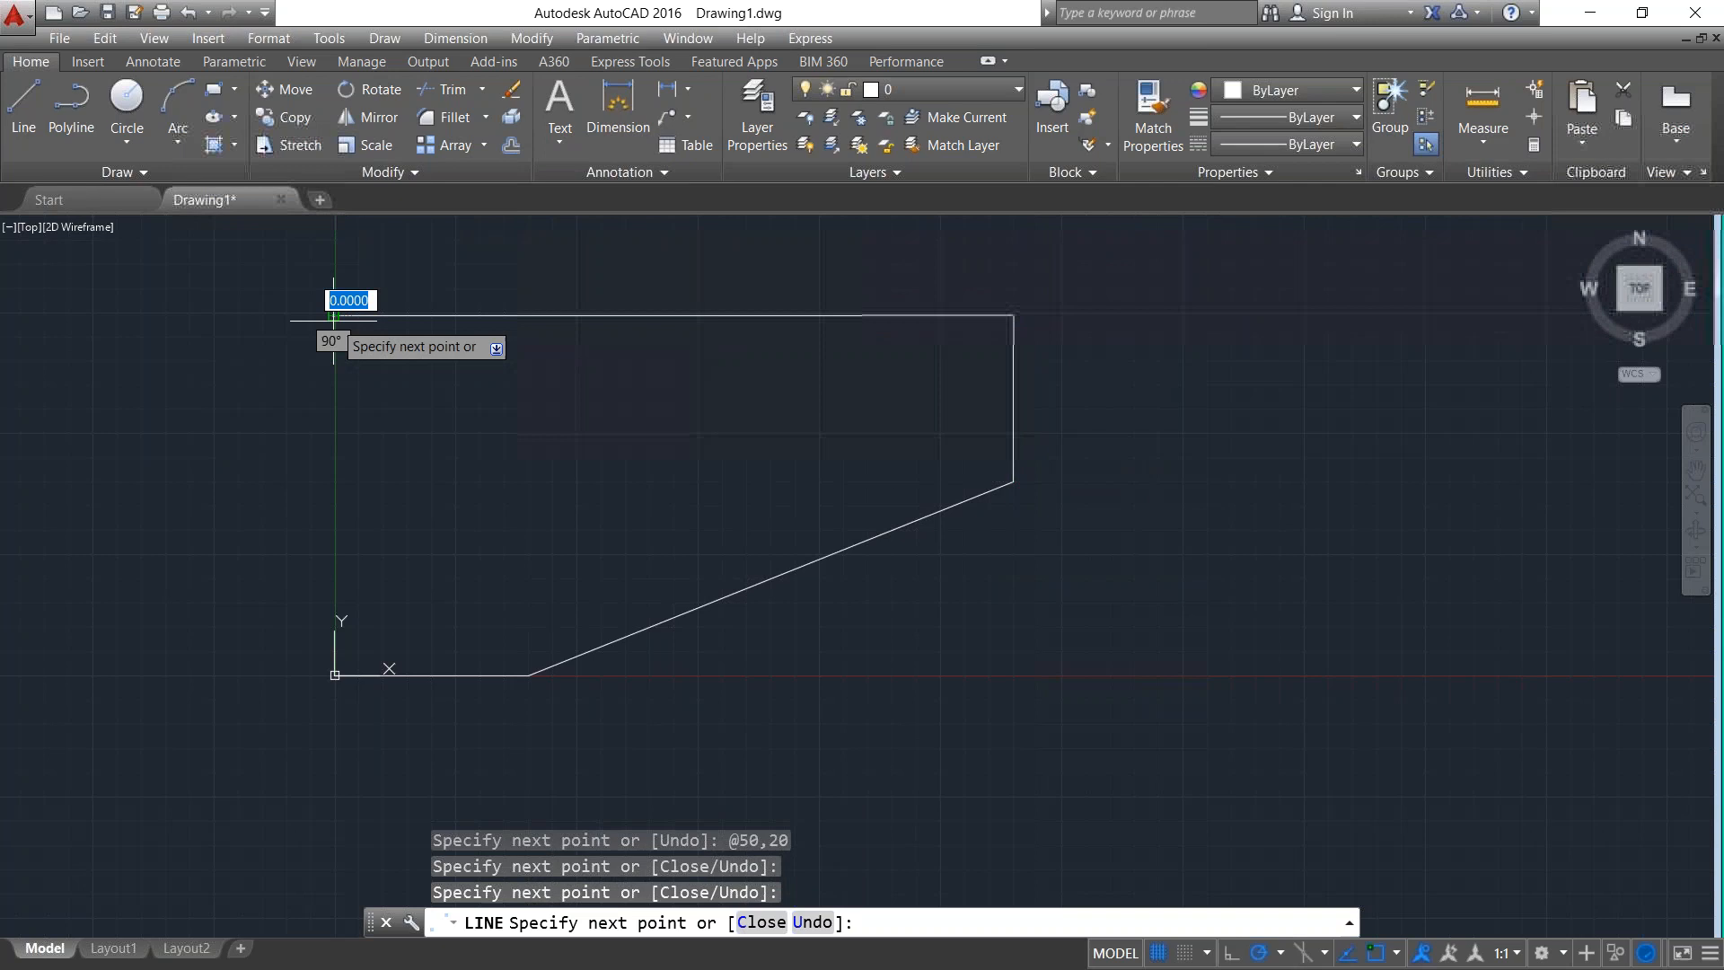
pyautogui.click(335, 675)
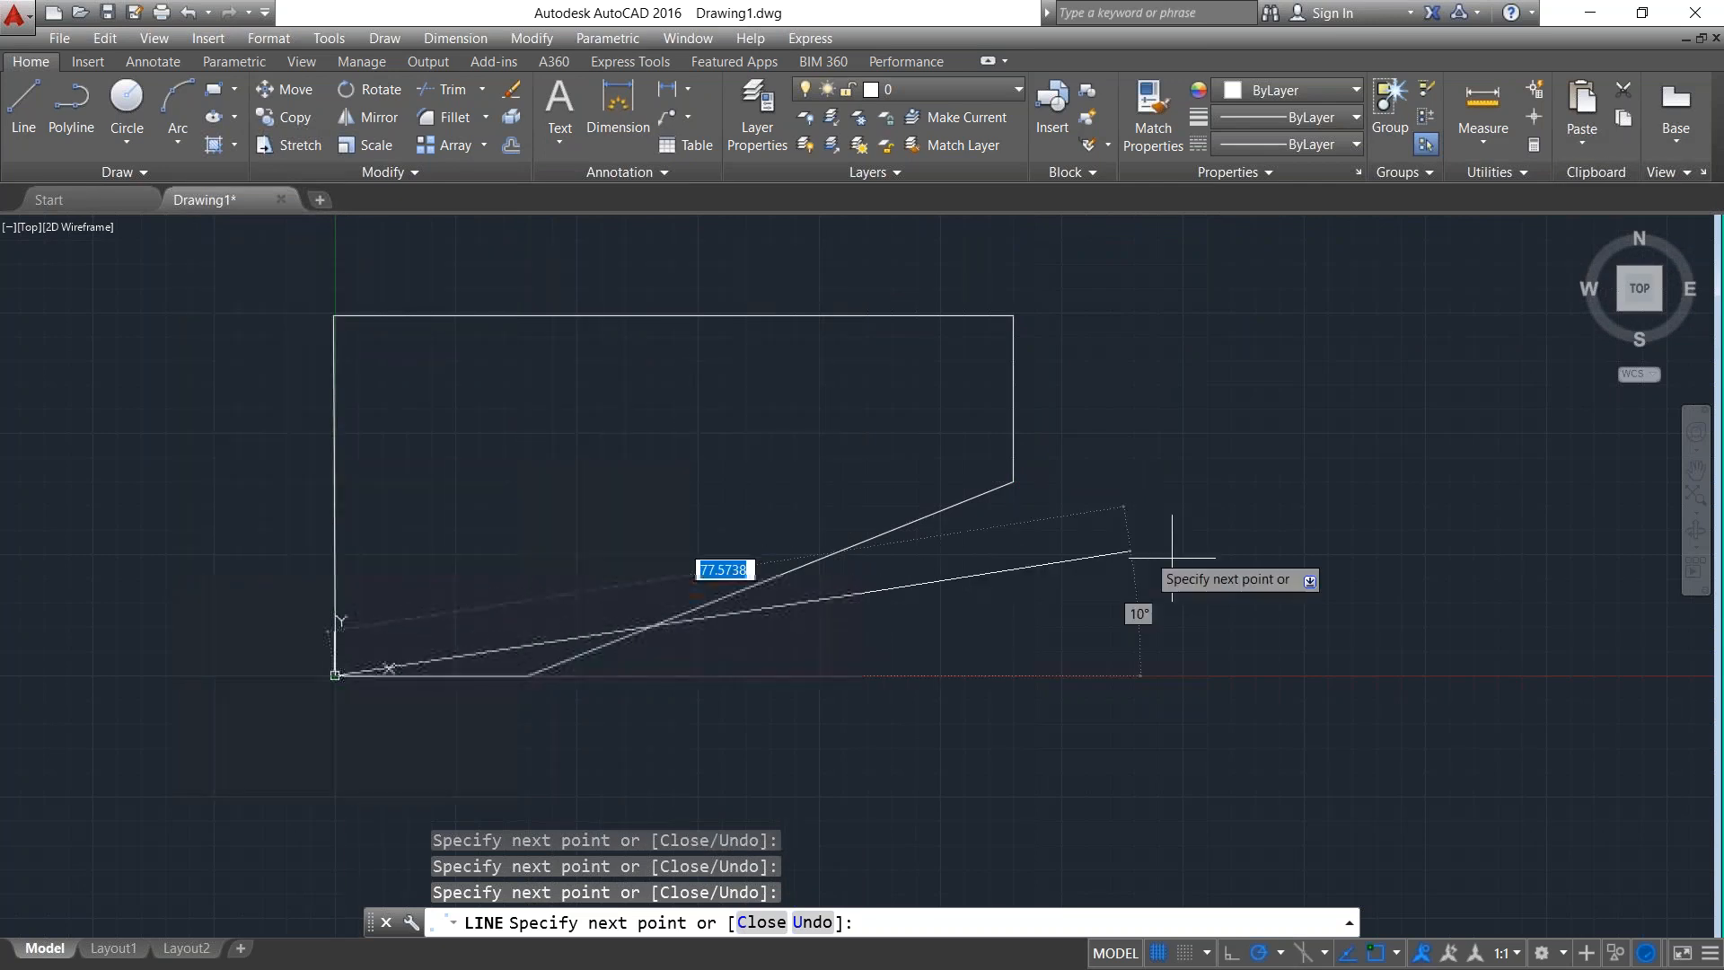
pyautogui.press('Escape')
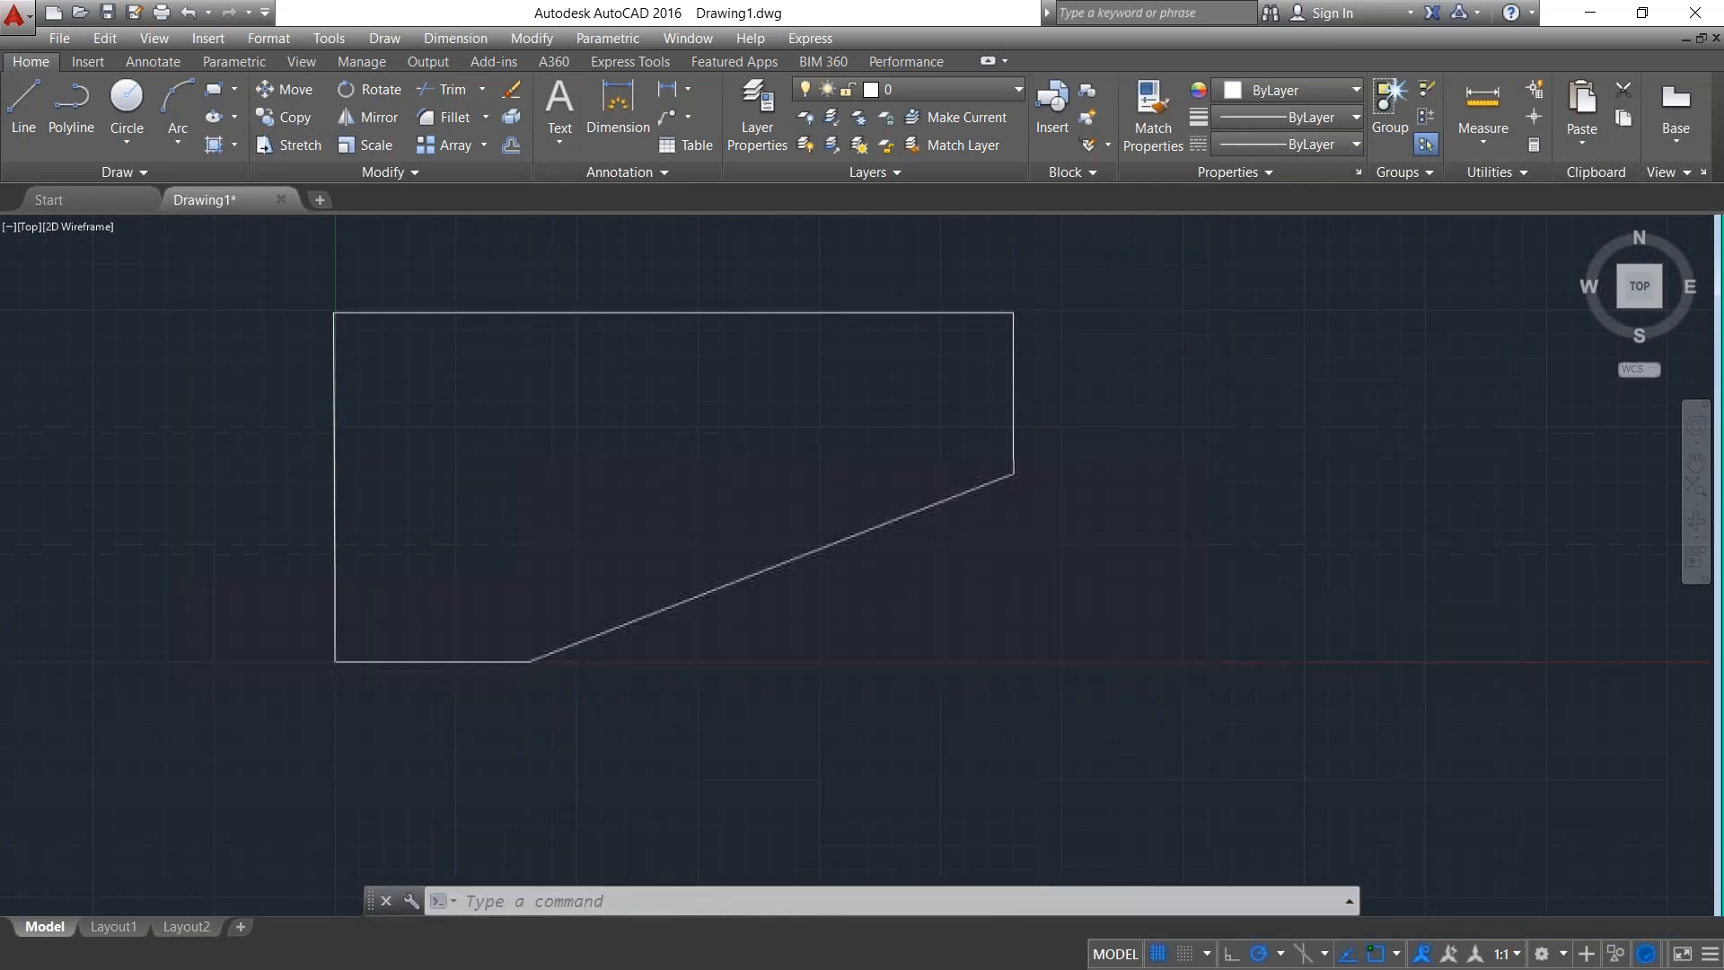
# Draw a freehand, roughly rectangular closed outline with the Line command, above and to the right of the first shape.
pyautogui.scroll(-4, 1048, 526)
pyautogui.scroll(-4, 1045, 526)
pyautogui.scroll(2, 1066, 475)
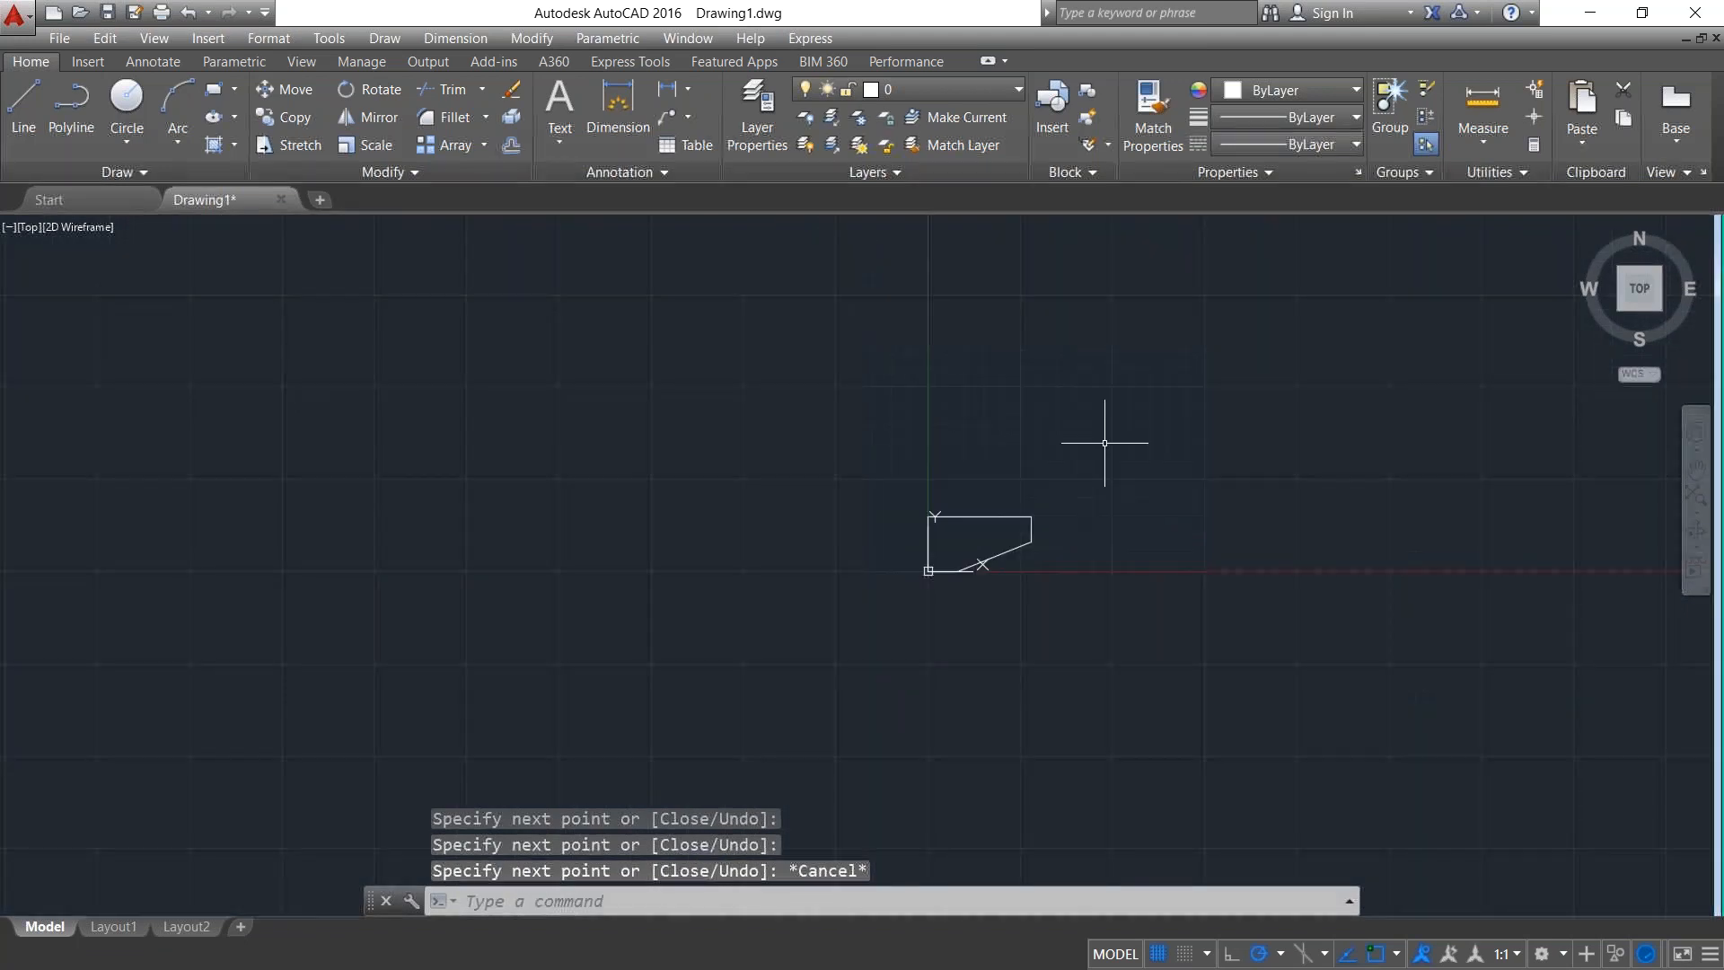
pyautogui.moveTo(1073, 450); pyautogui.dragTo(822, 539, button='middle')
pyautogui.press('space')
pyautogui.click(958, 476)
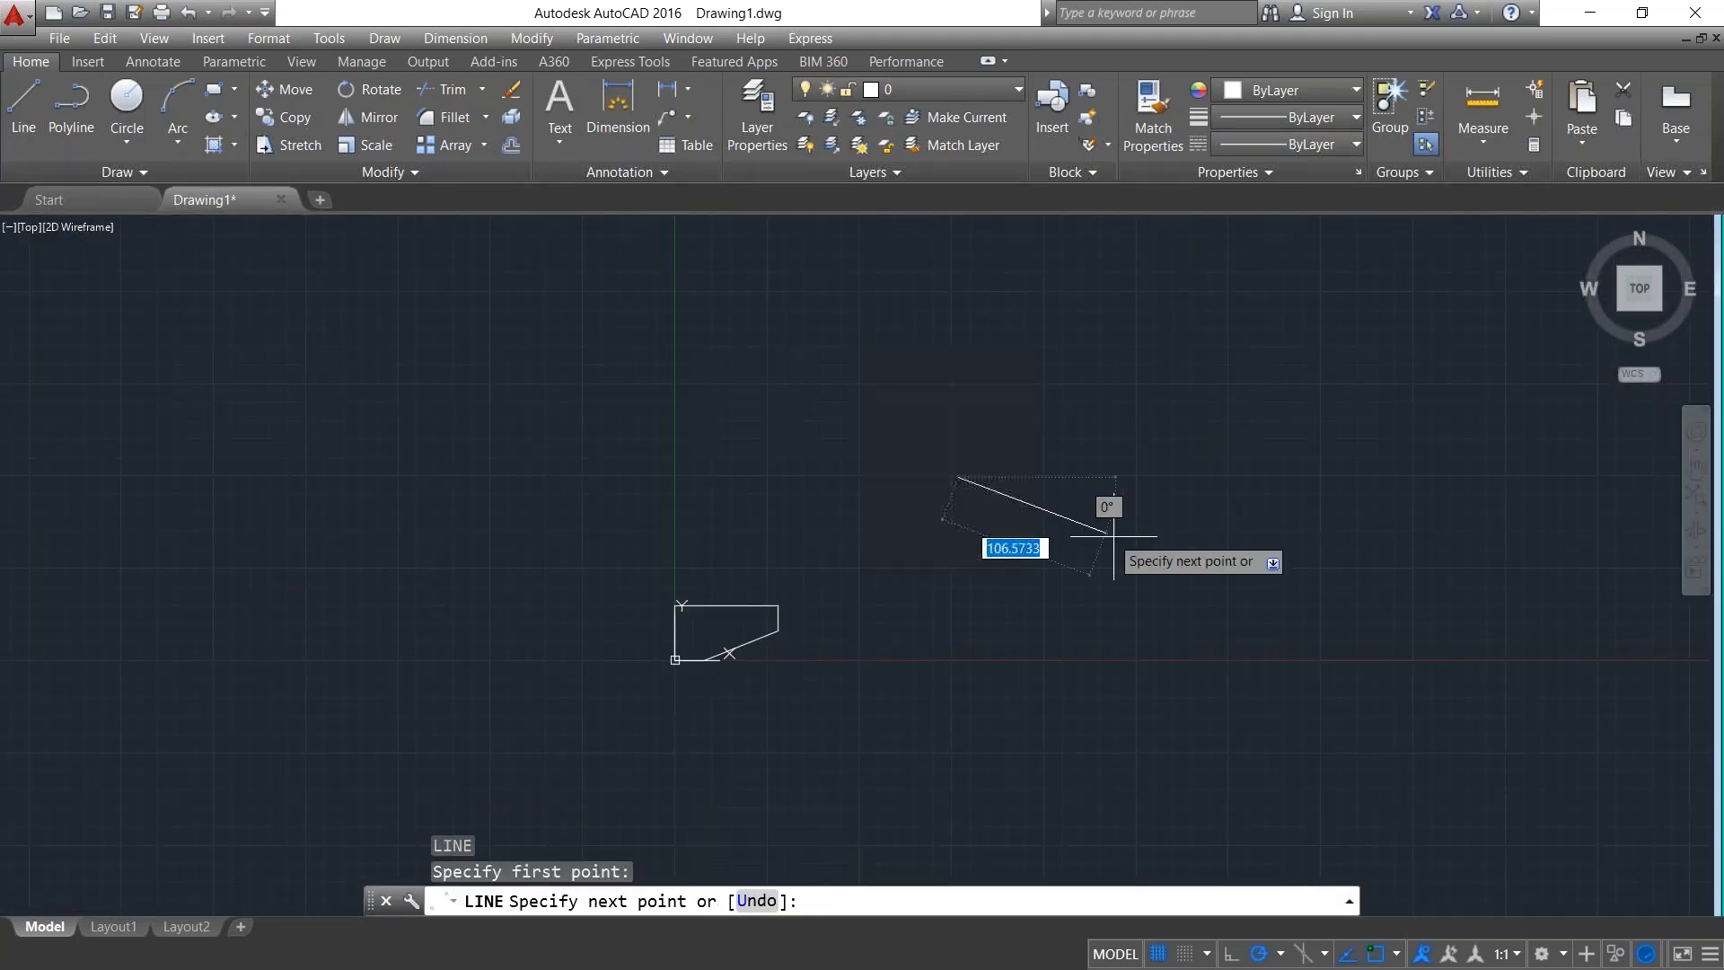
pyautogui.click(1118, 477)
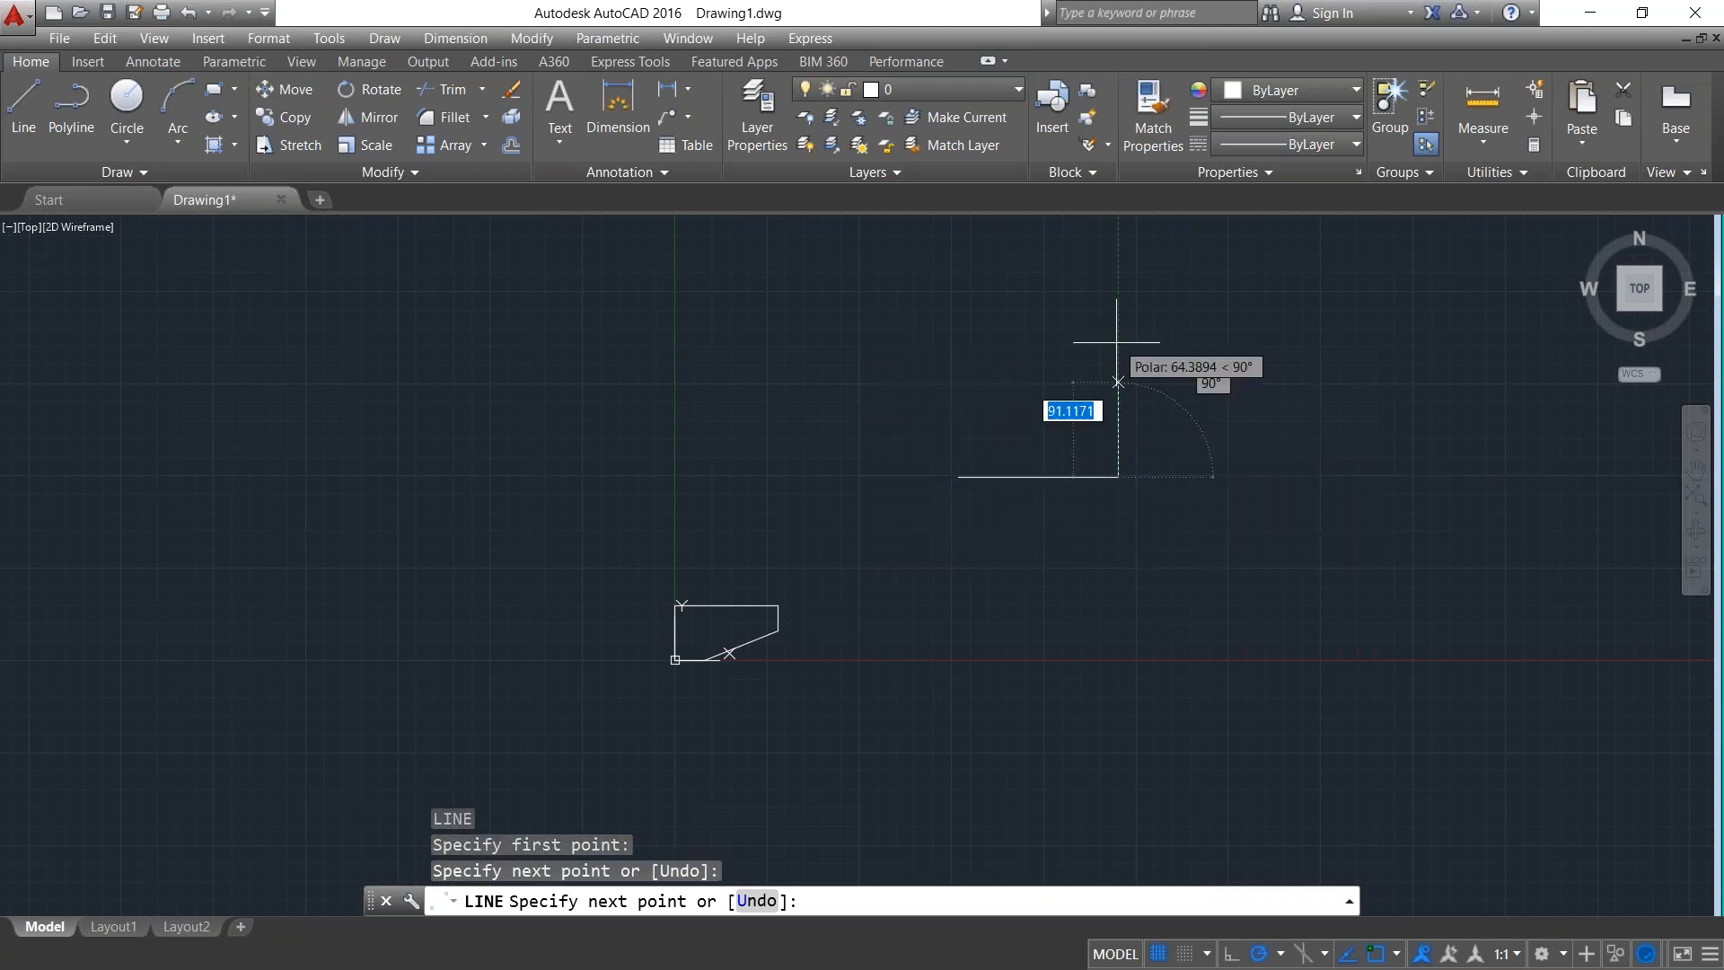
pyautogui.click(1118, 325)
pyautogui.click(925, 325)
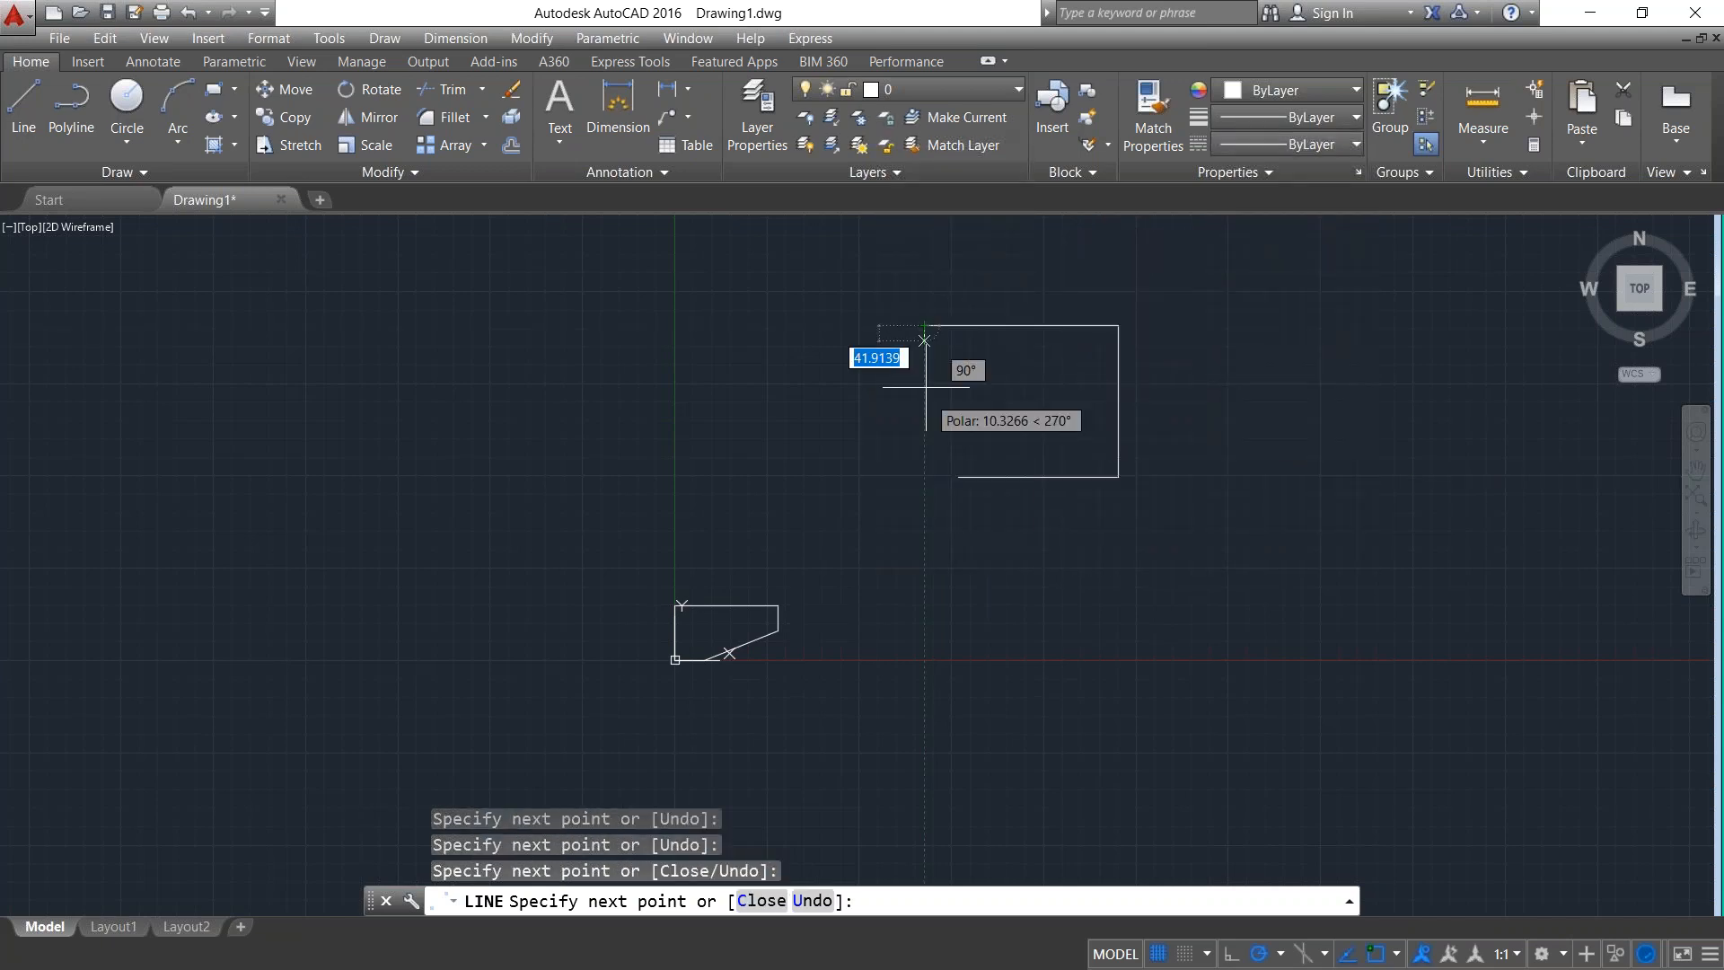
pyautogui.click(925, 477)
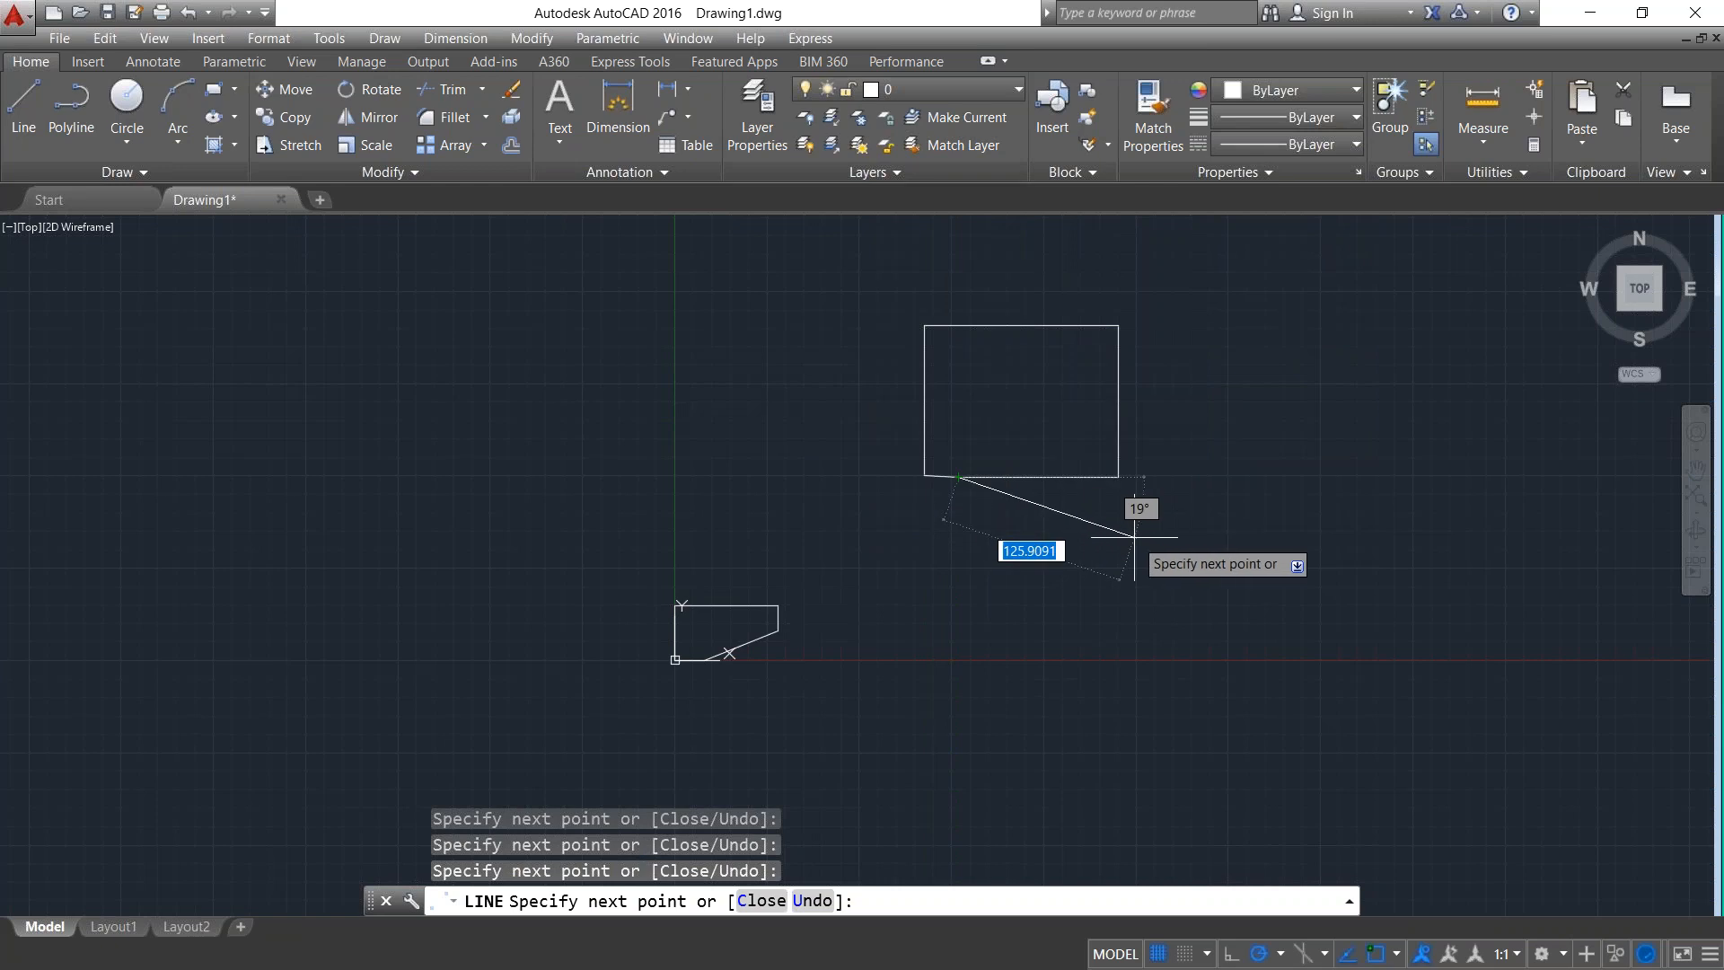
pyautogui.press('Escape')
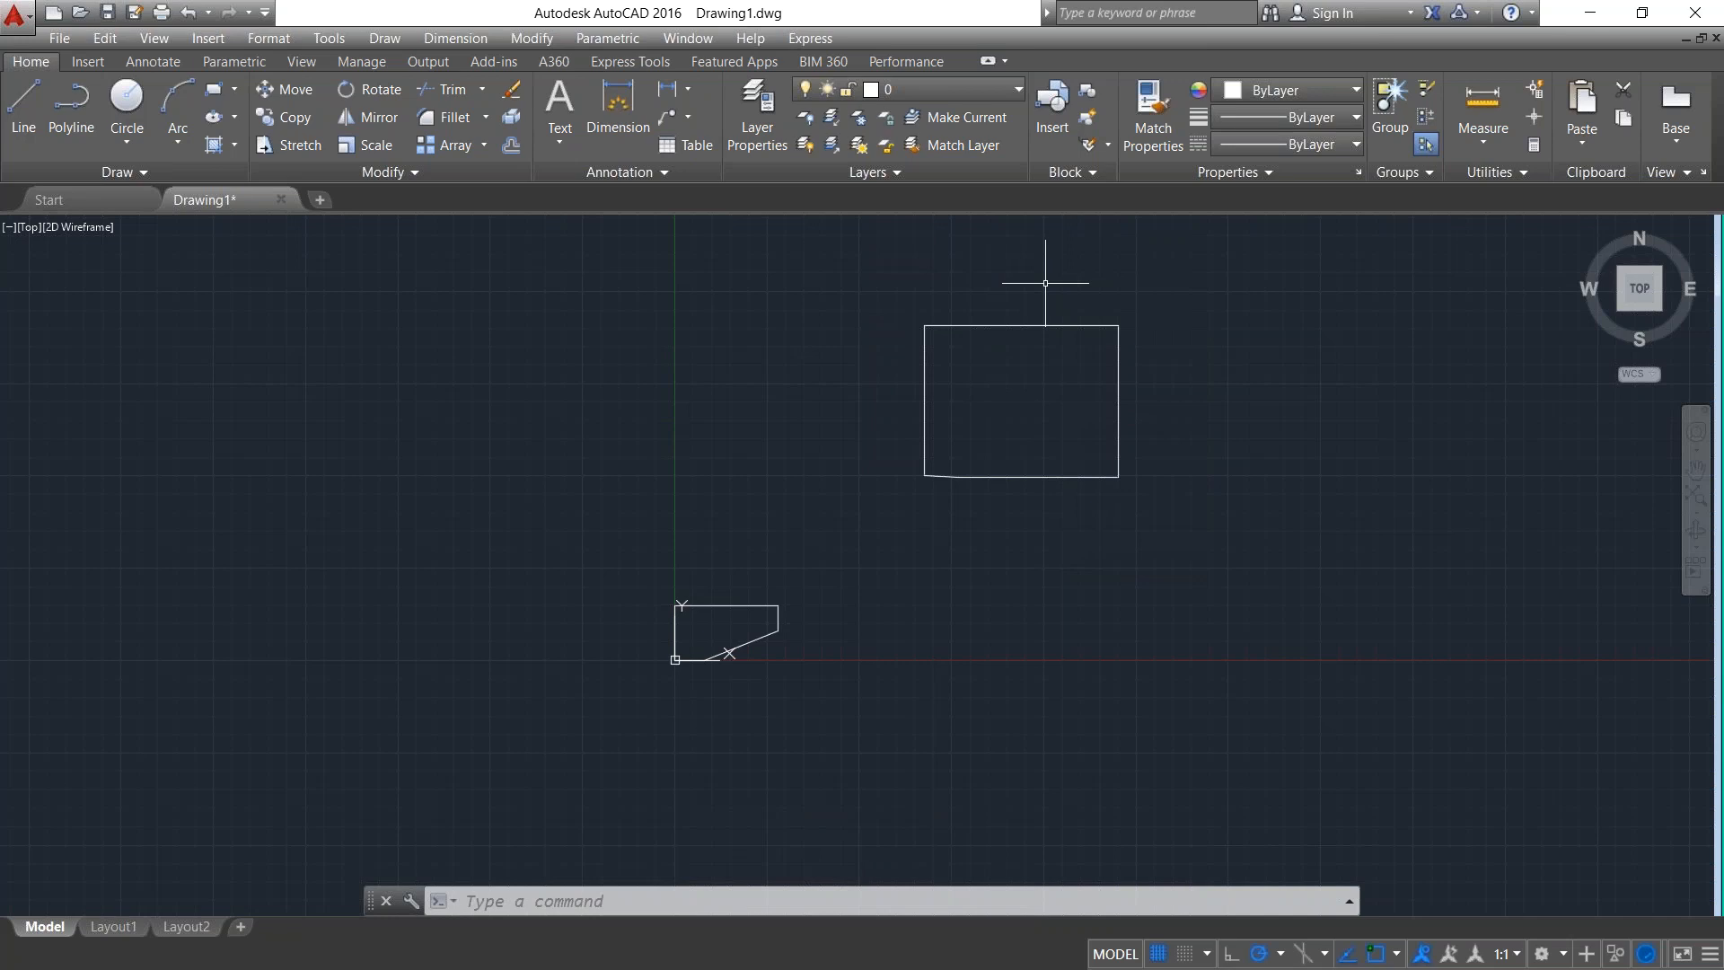
# Draw a freehand outline with the Line command right of the rectangle: a wide stepped base with sloped sides narrowing to a flat top.
pyautogui.write('l')
pyautogui.press('Return')
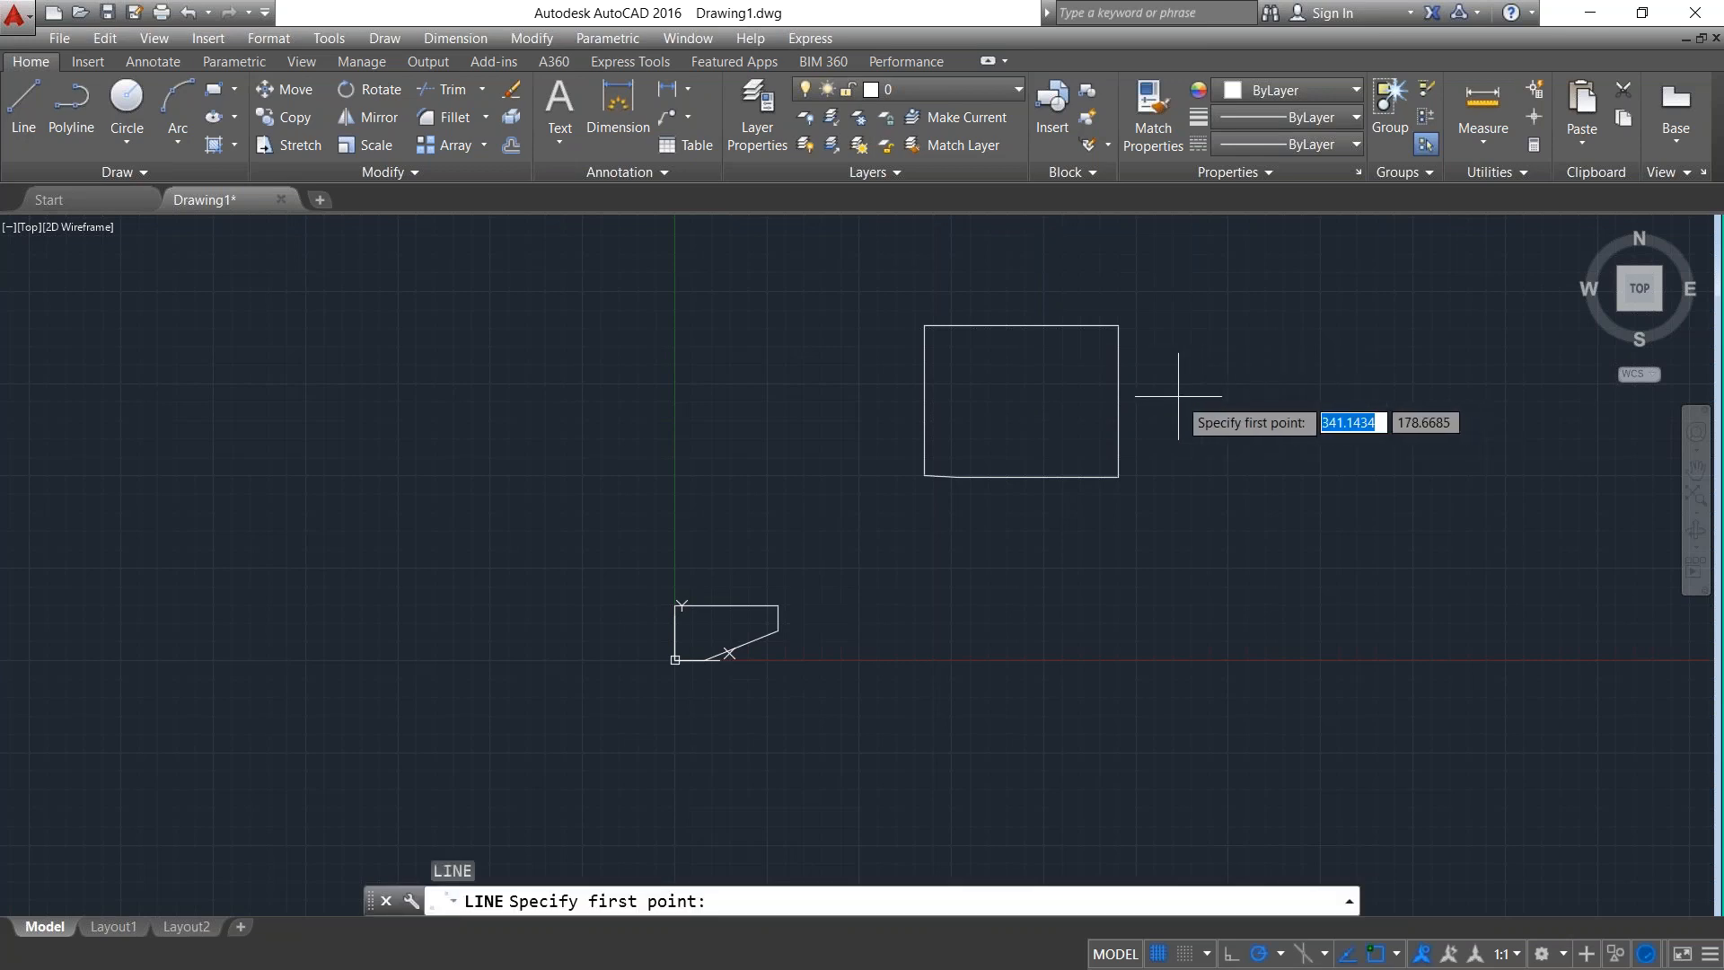
pyautogui.click(1228, 569)
pyautogui.click(1452, 570)
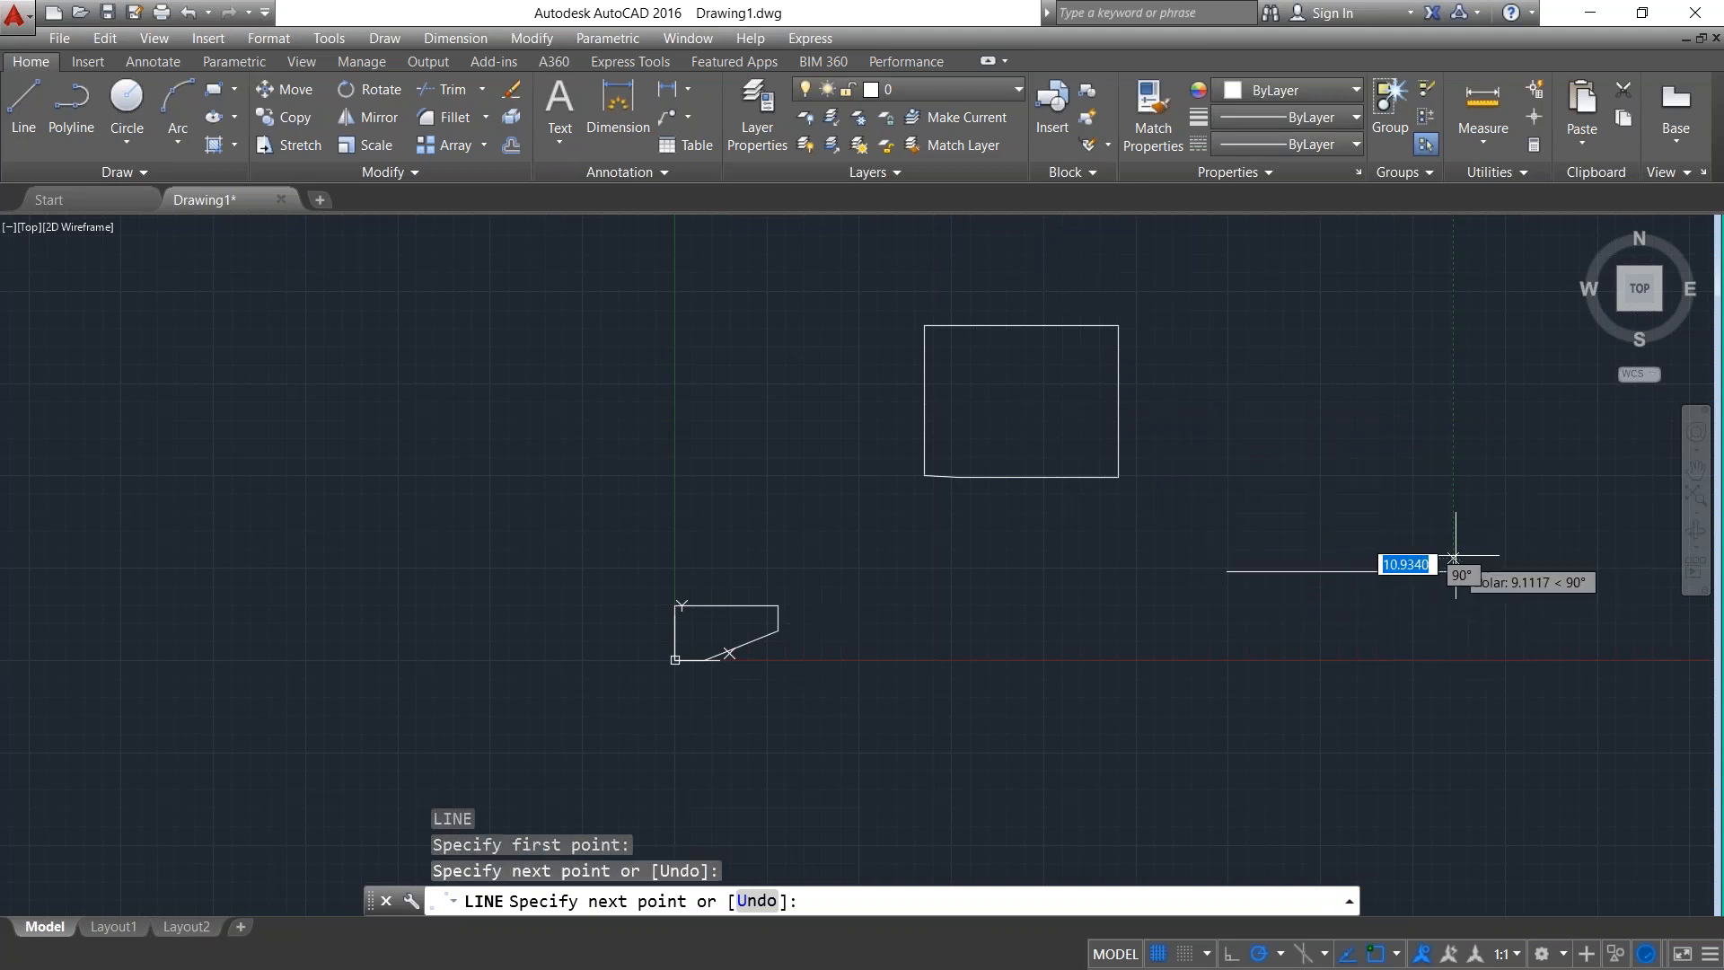
pyautogui.click(1454, 531)
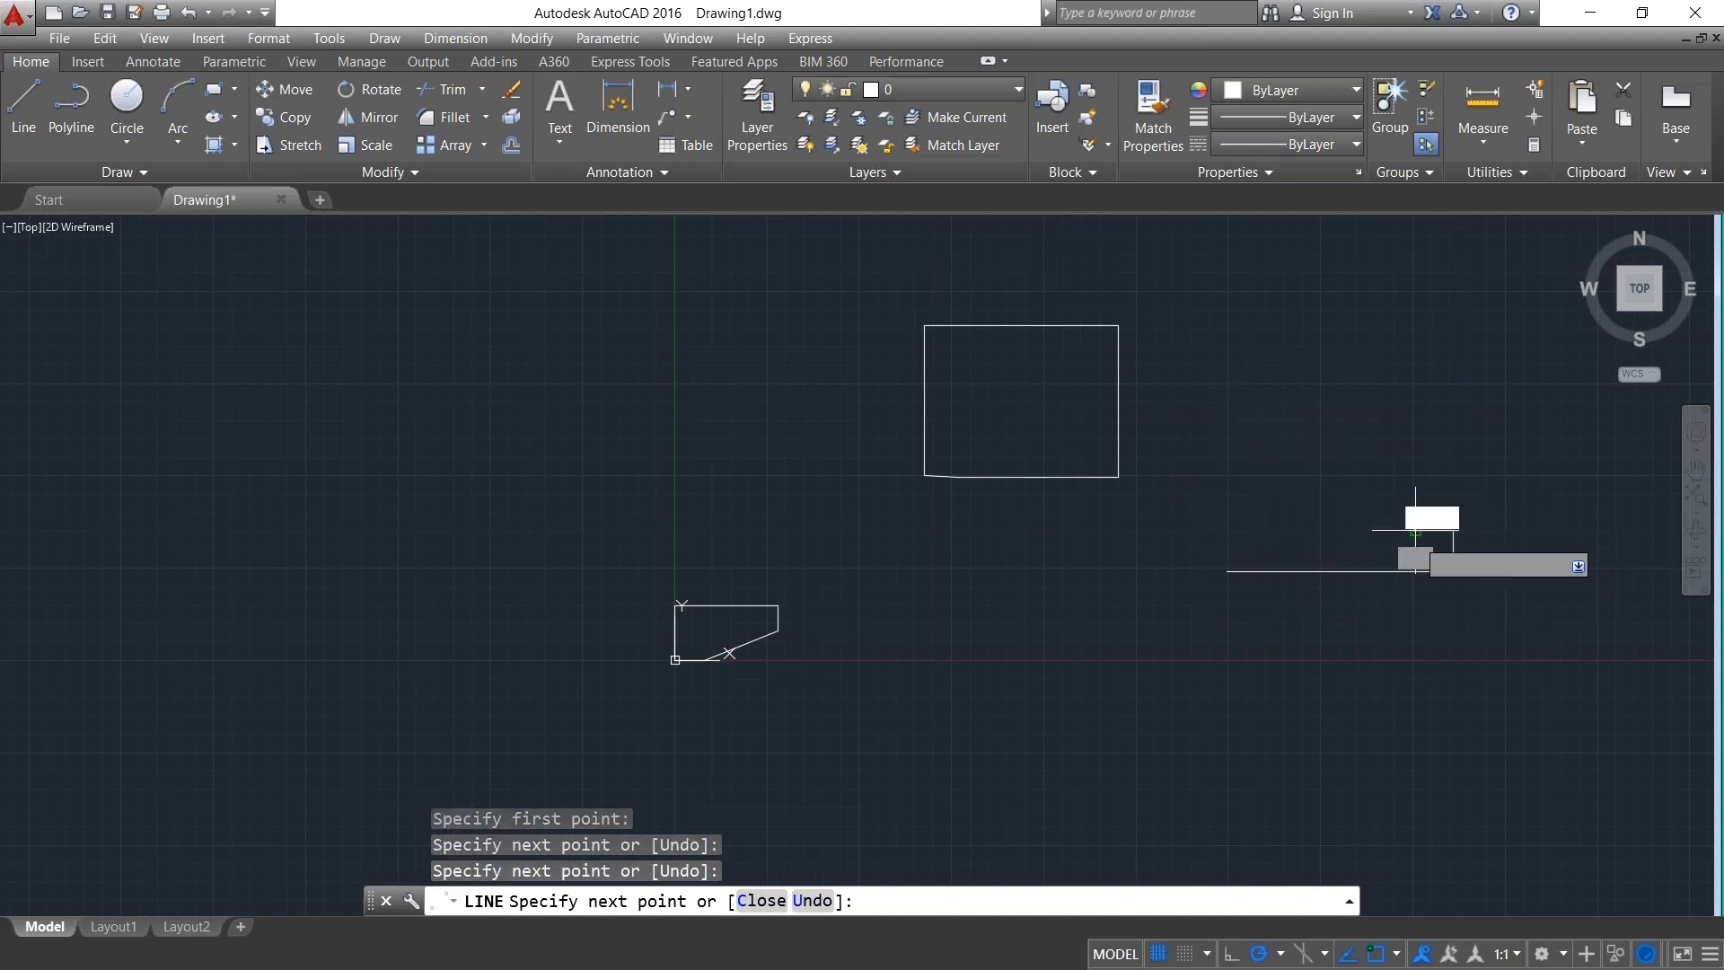
pyautogui.click(1415, 531)
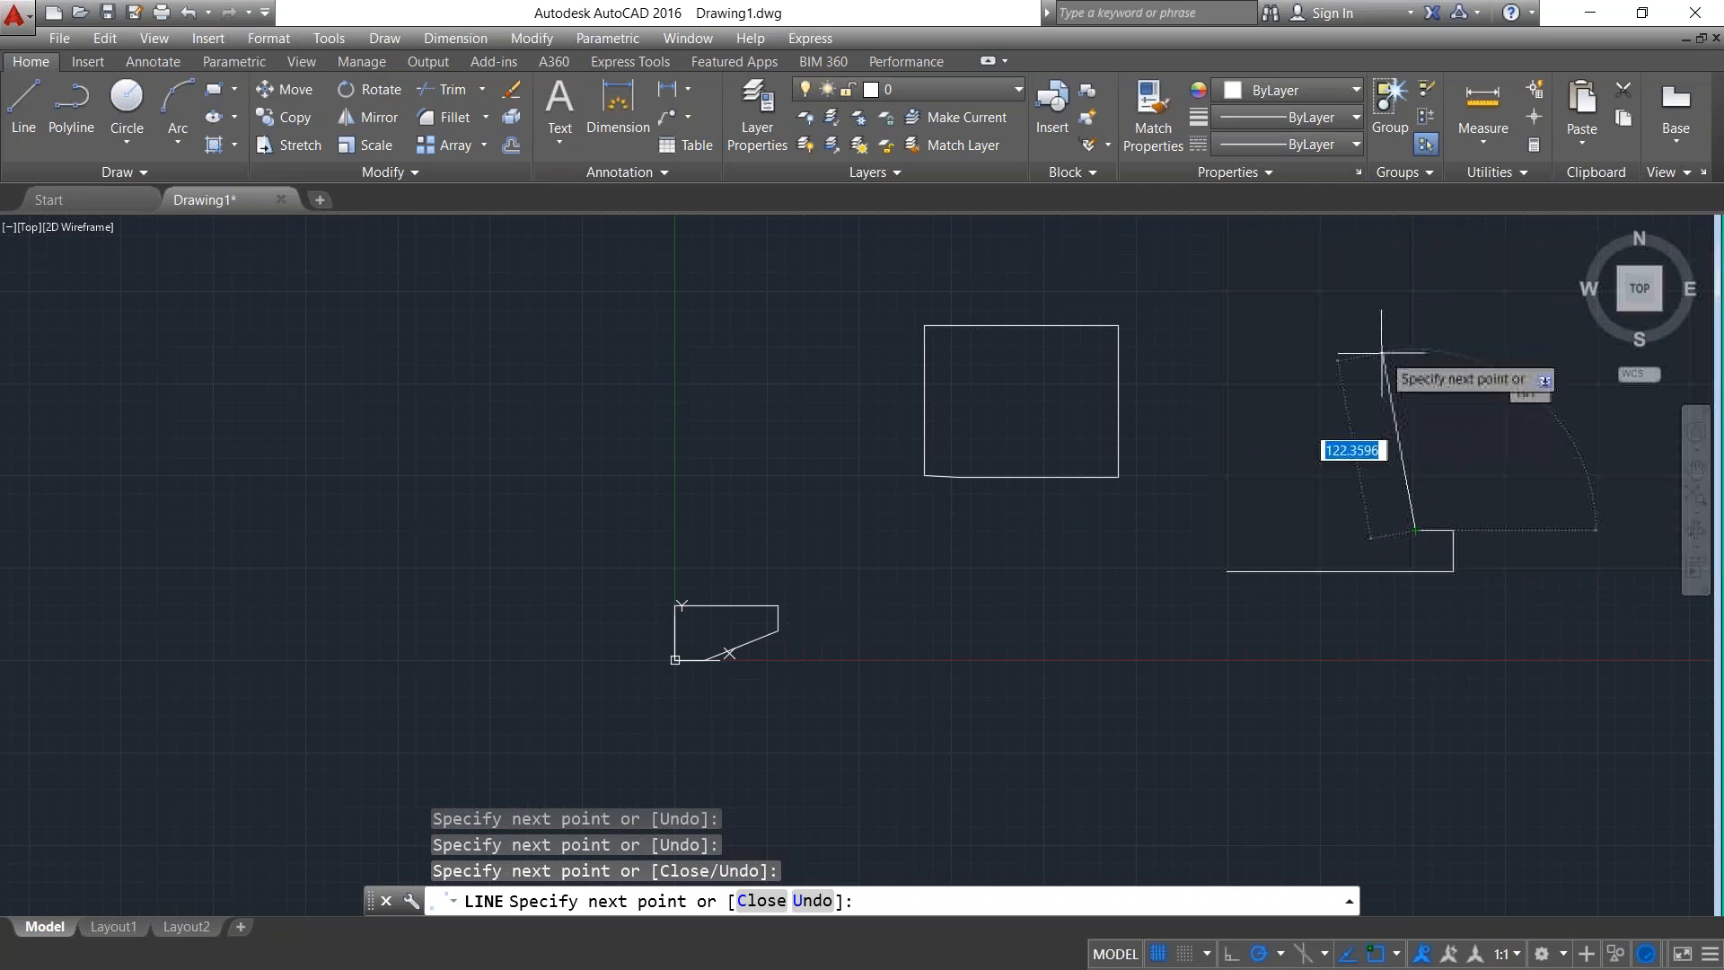
pyautogui.click(1377, 355)
pyautogui.click(1307, 355)
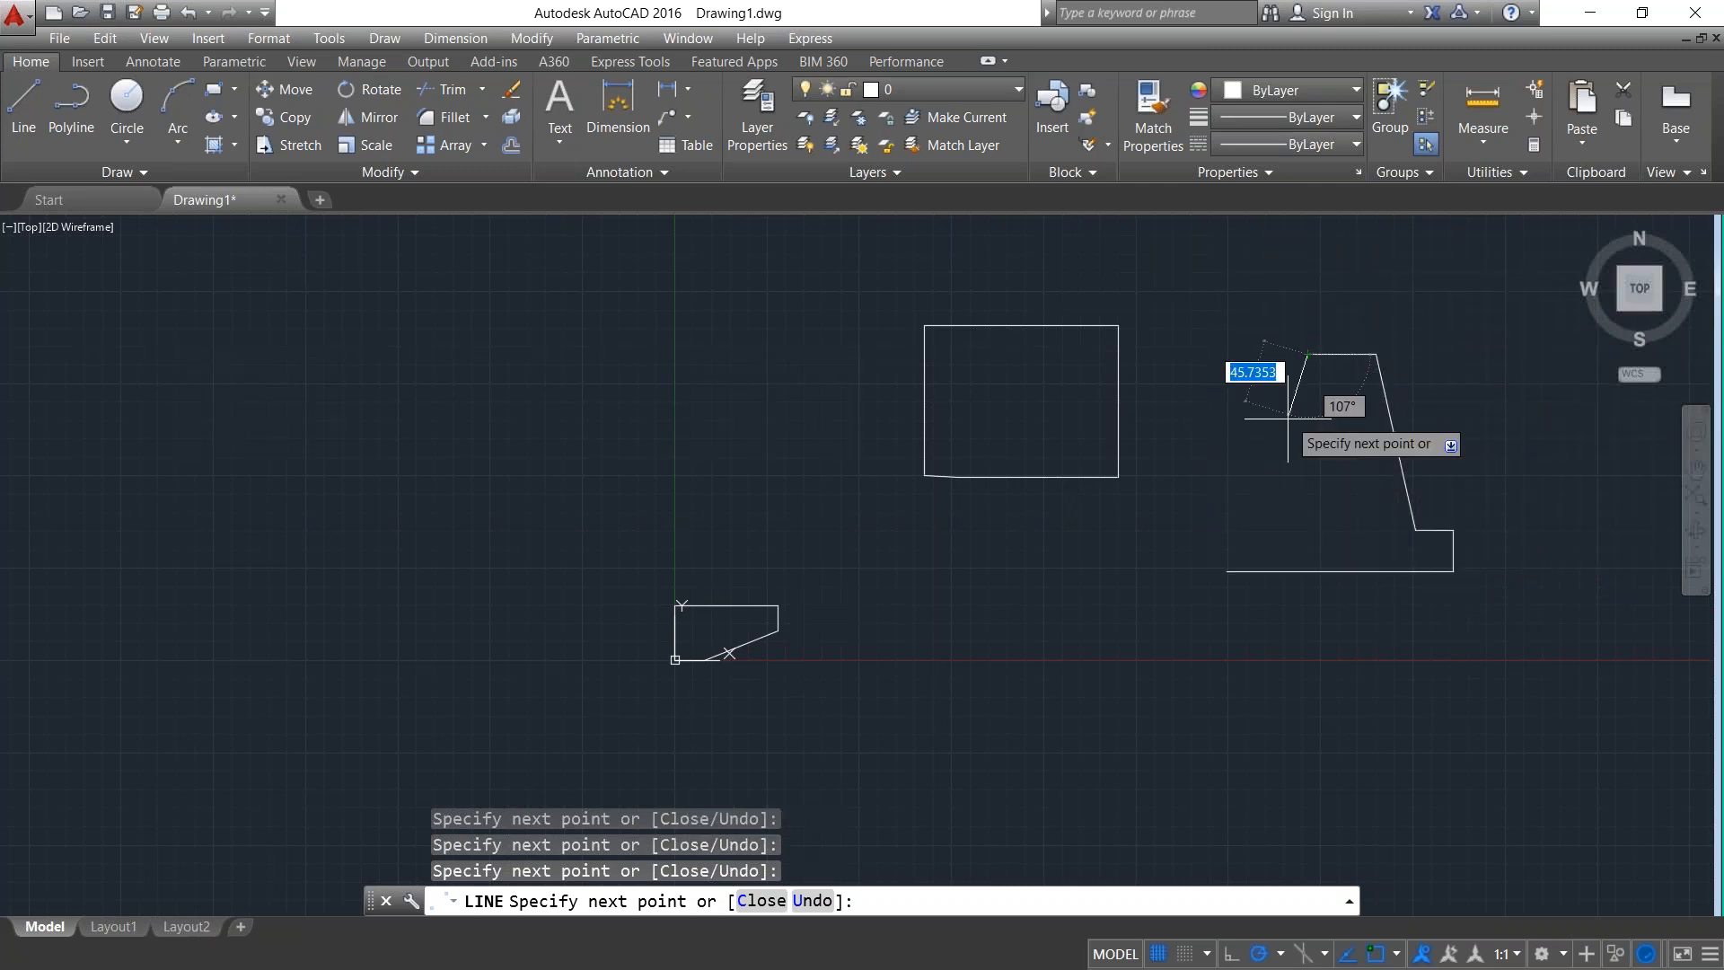
pyautogui.click(1263, 535)
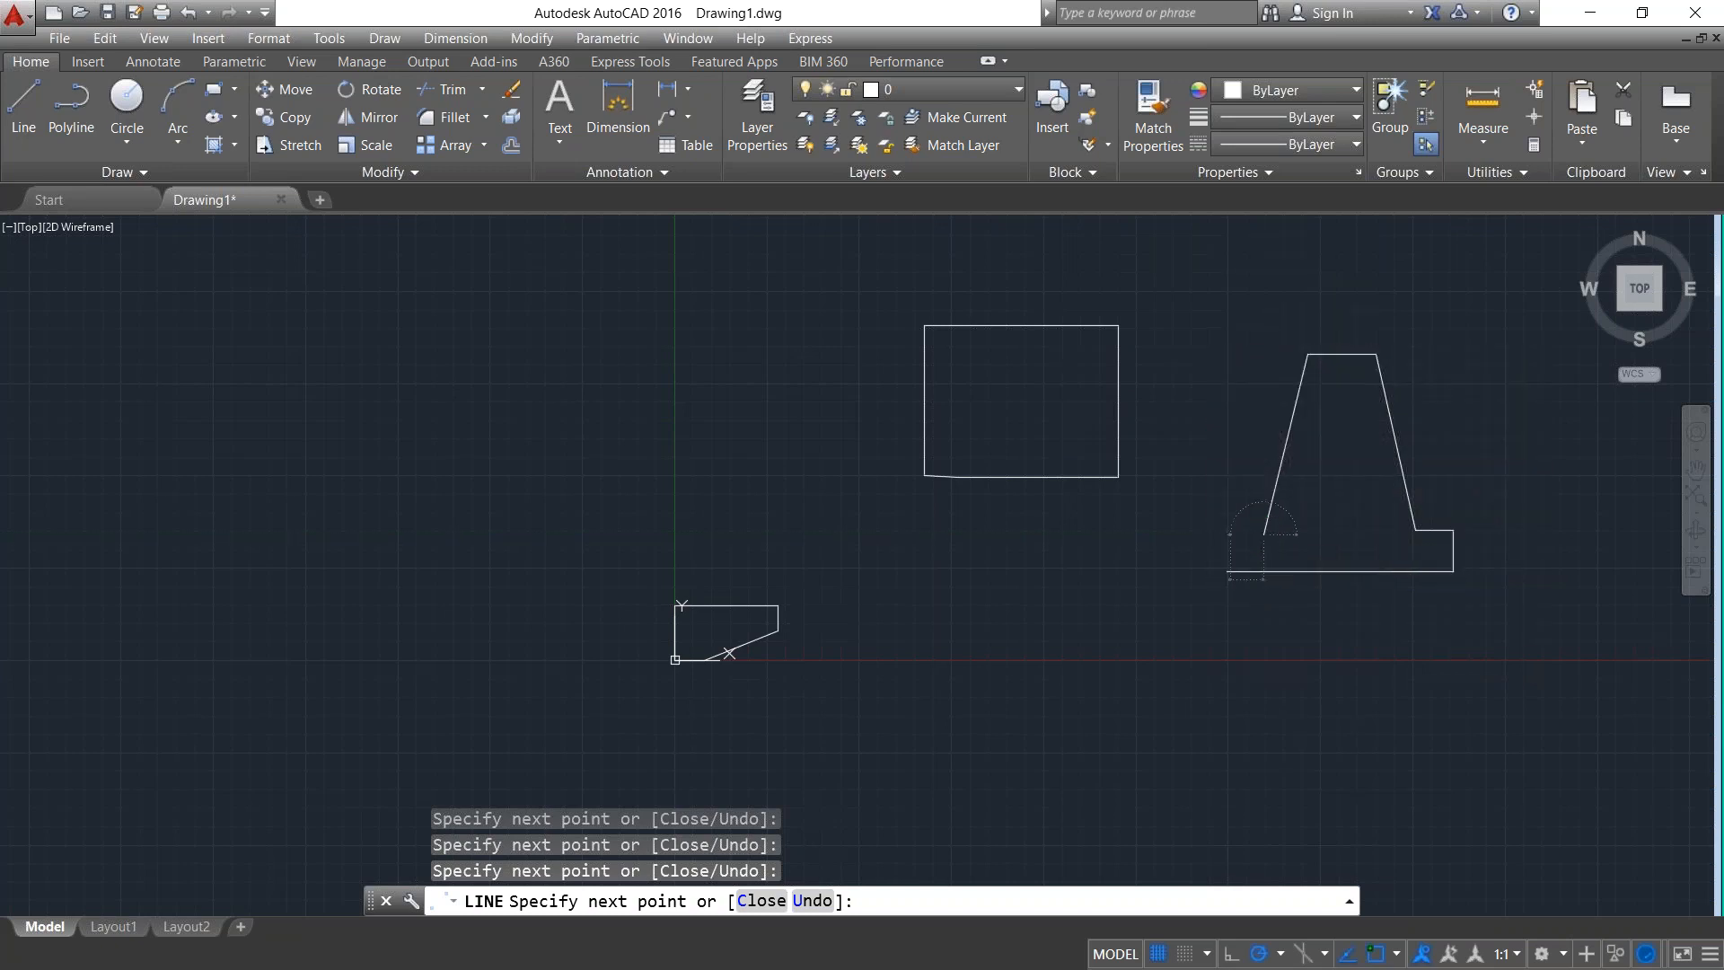
pyautogui.click(1230, 569)
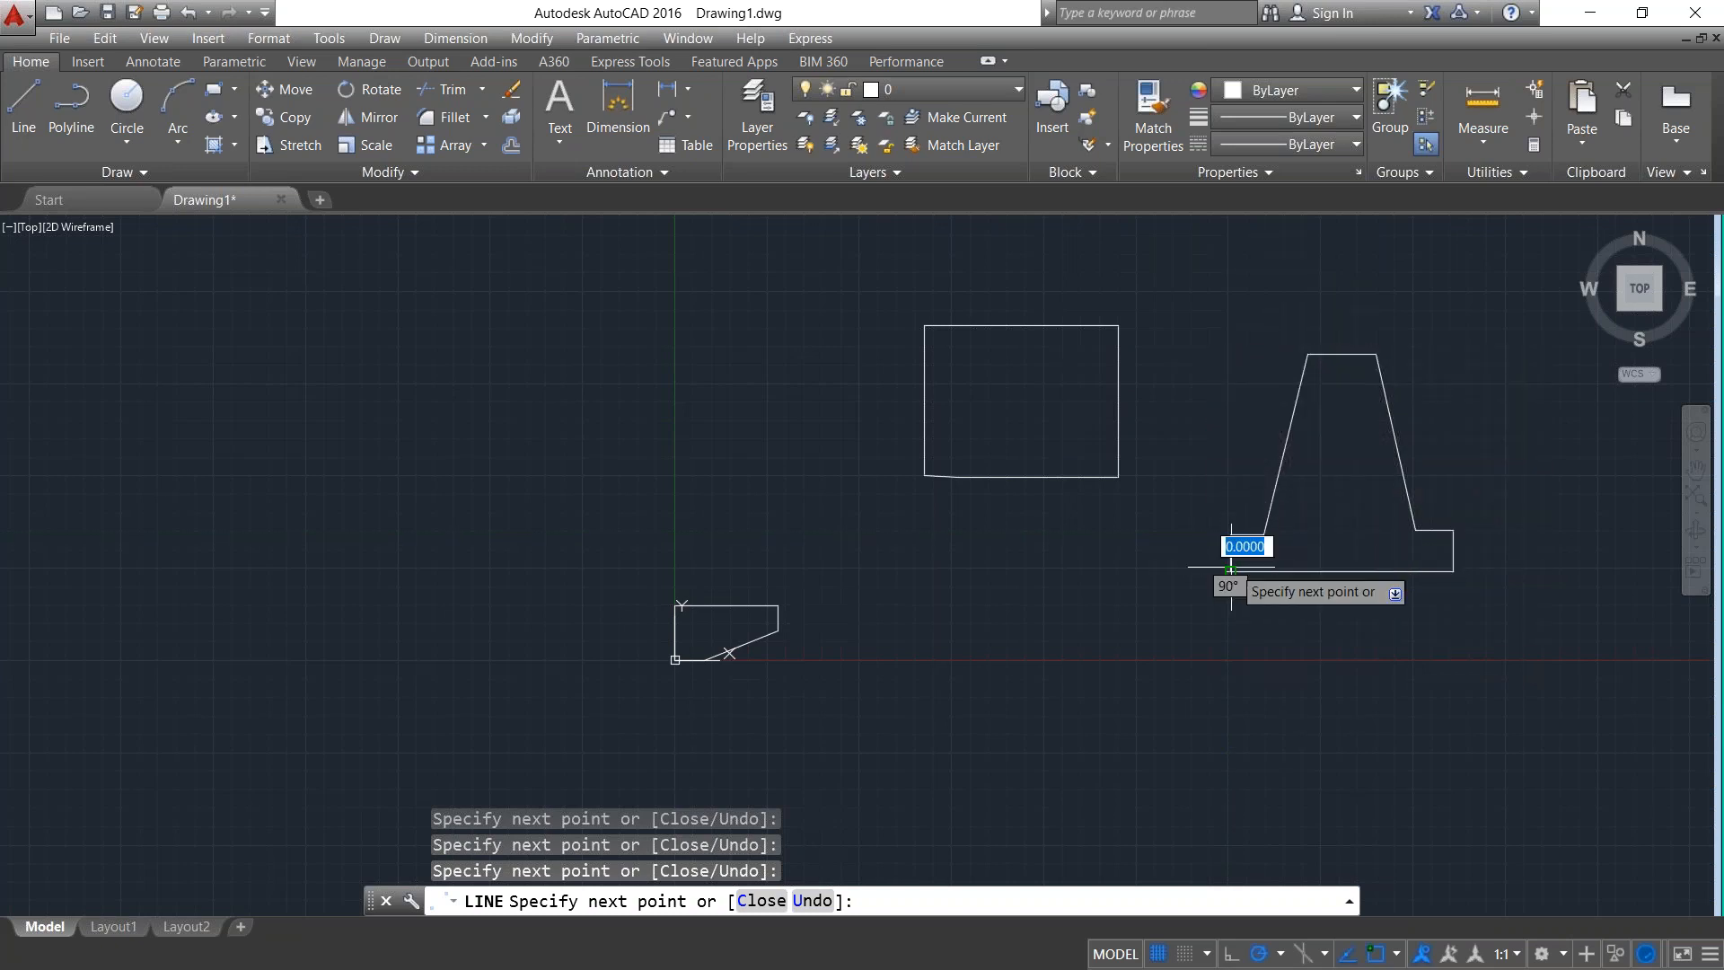
pyautogui.press('Escape')
pyautogui.scroll(5, 1342, 502)
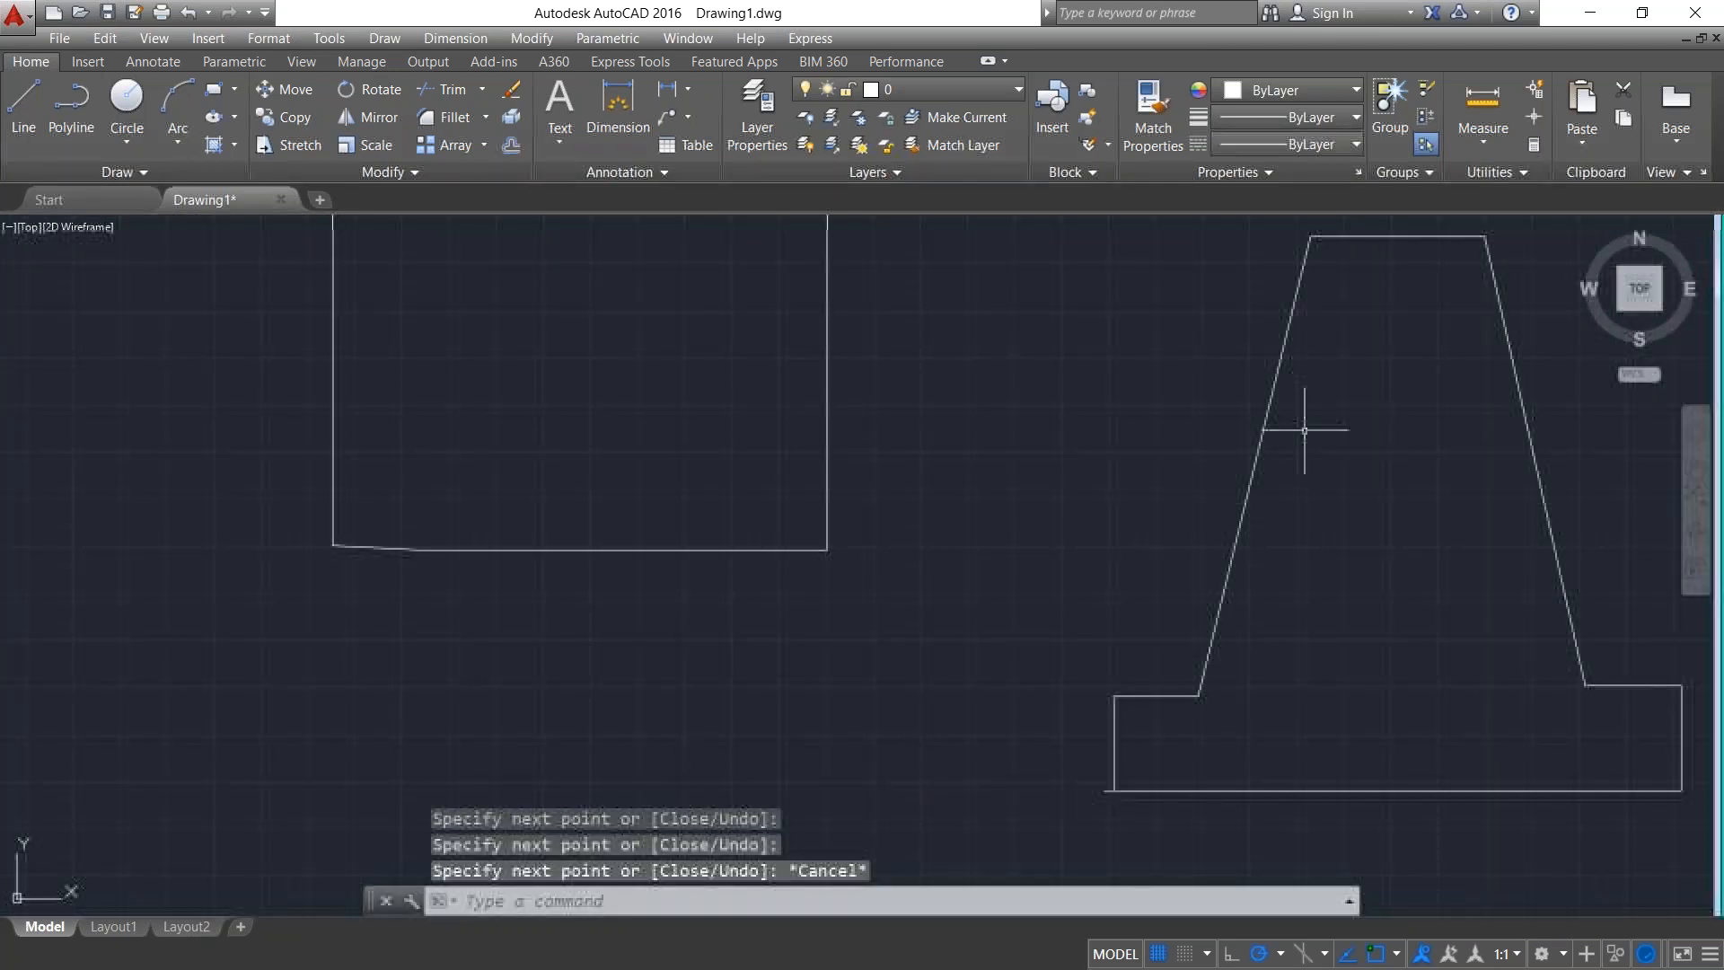
pyautogui.scroll(1, 1266, 455)
pyautogui.moveTo(1266, 454); pyautogui.dragTo(1020, 386, button='middle')
pyautogui.scroll(-1, 1020, 386)
pyautogui.moveTo(1108, 669); pyautogui.dragTo(1014, 454, button='middle')
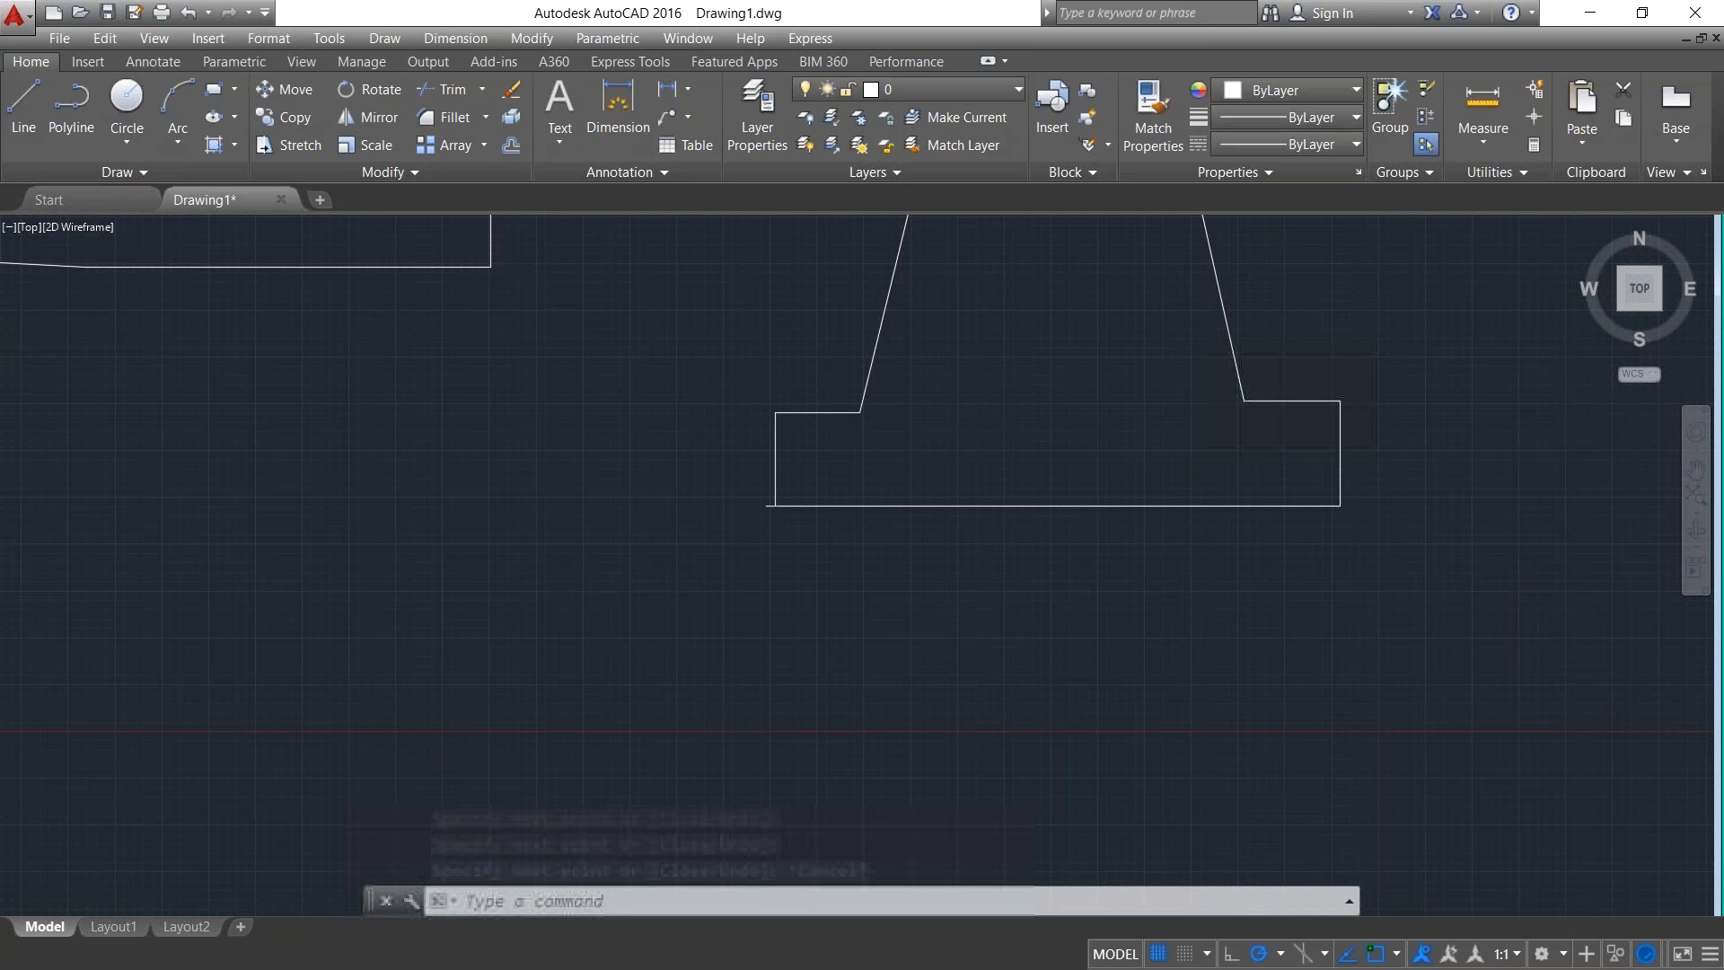
pyautogui.scroll(-2, 1386, 463)
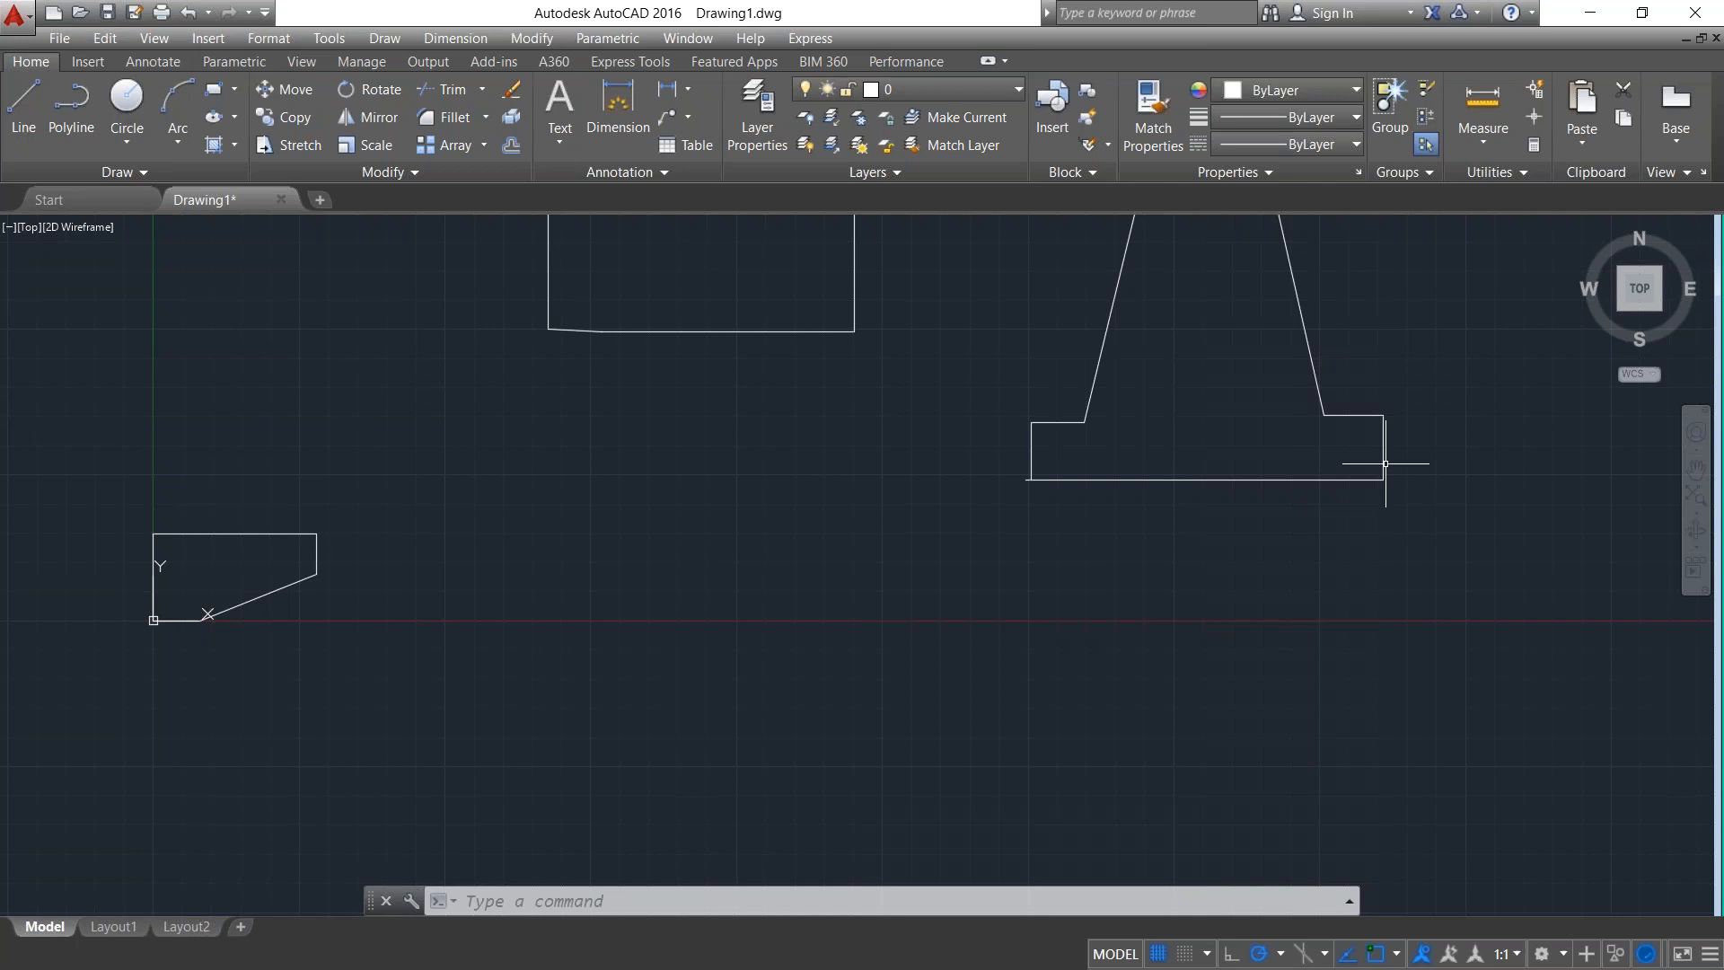
# Open the Help window and close it again, and briefly display the command history.
pyautogui.press('F1')
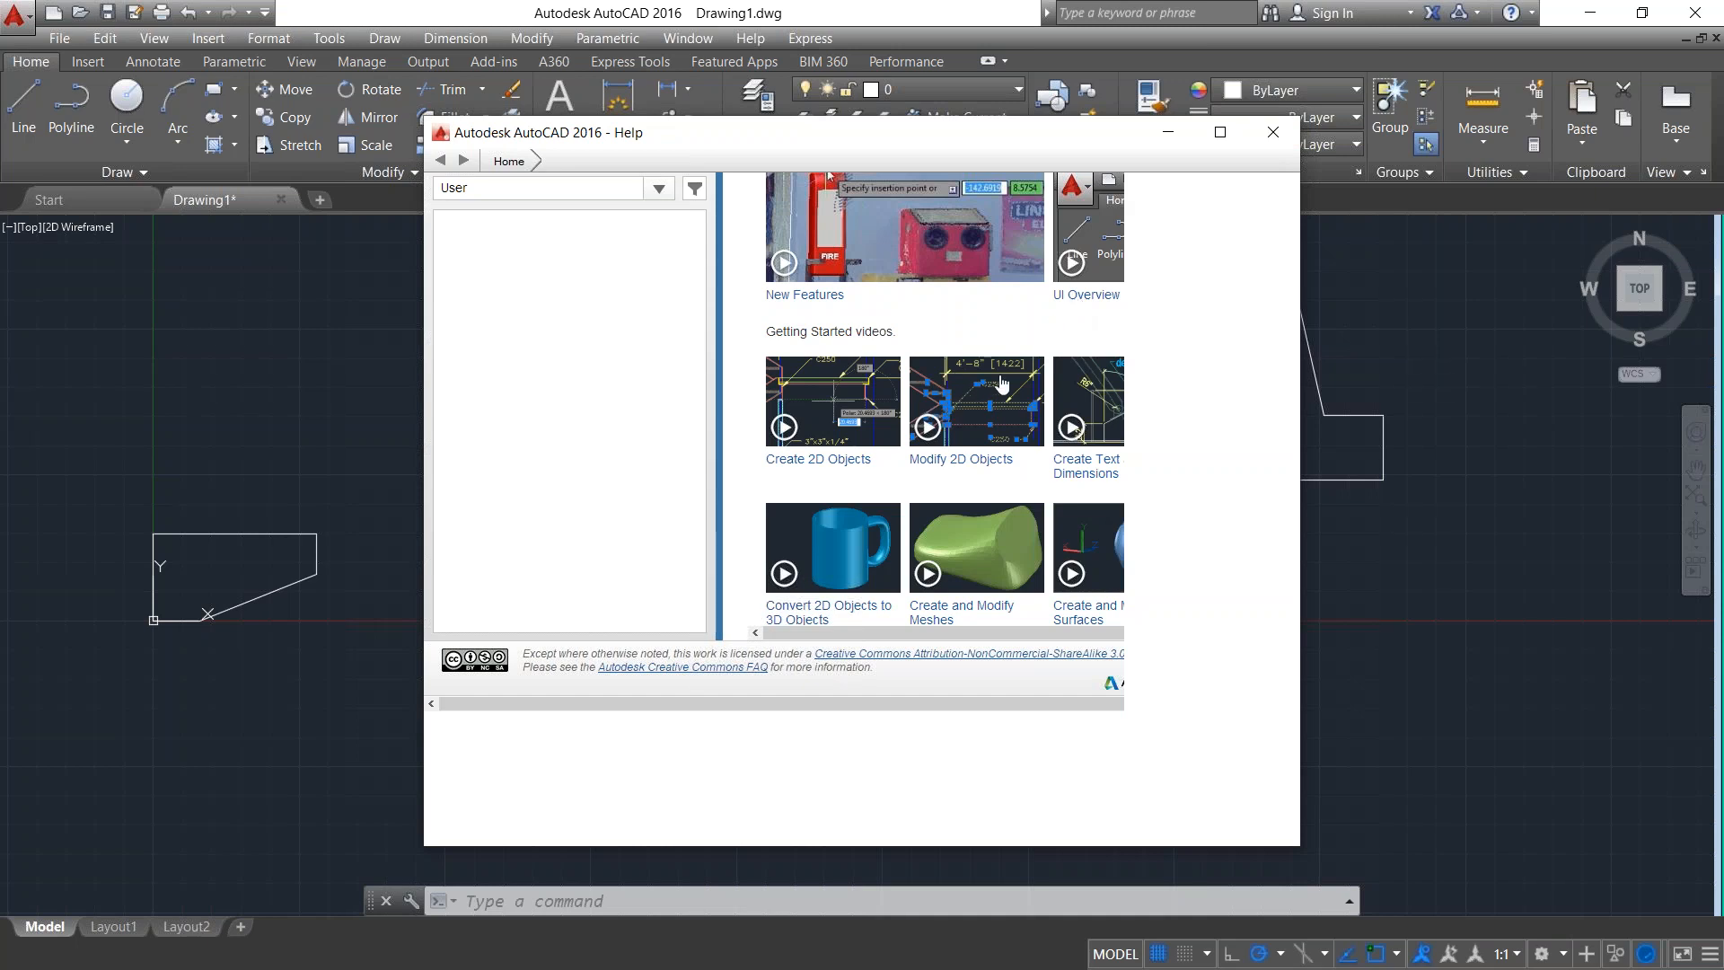
pyautogui.click(1272, 147)
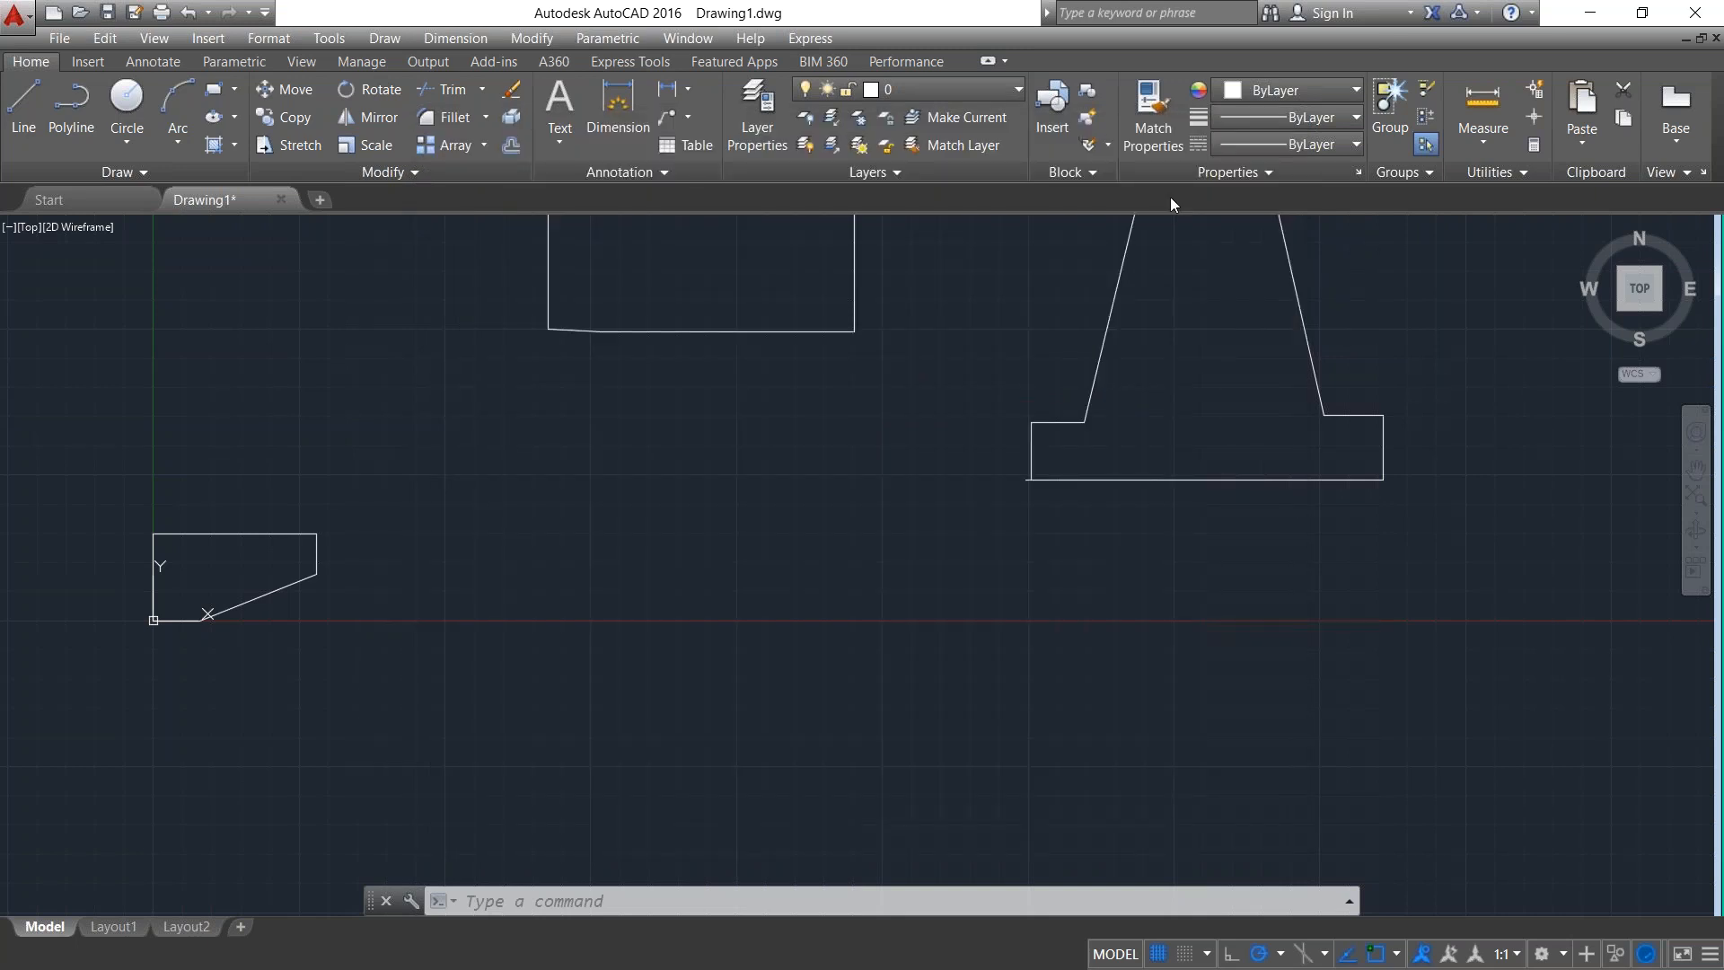
pyautogui.press('F2')
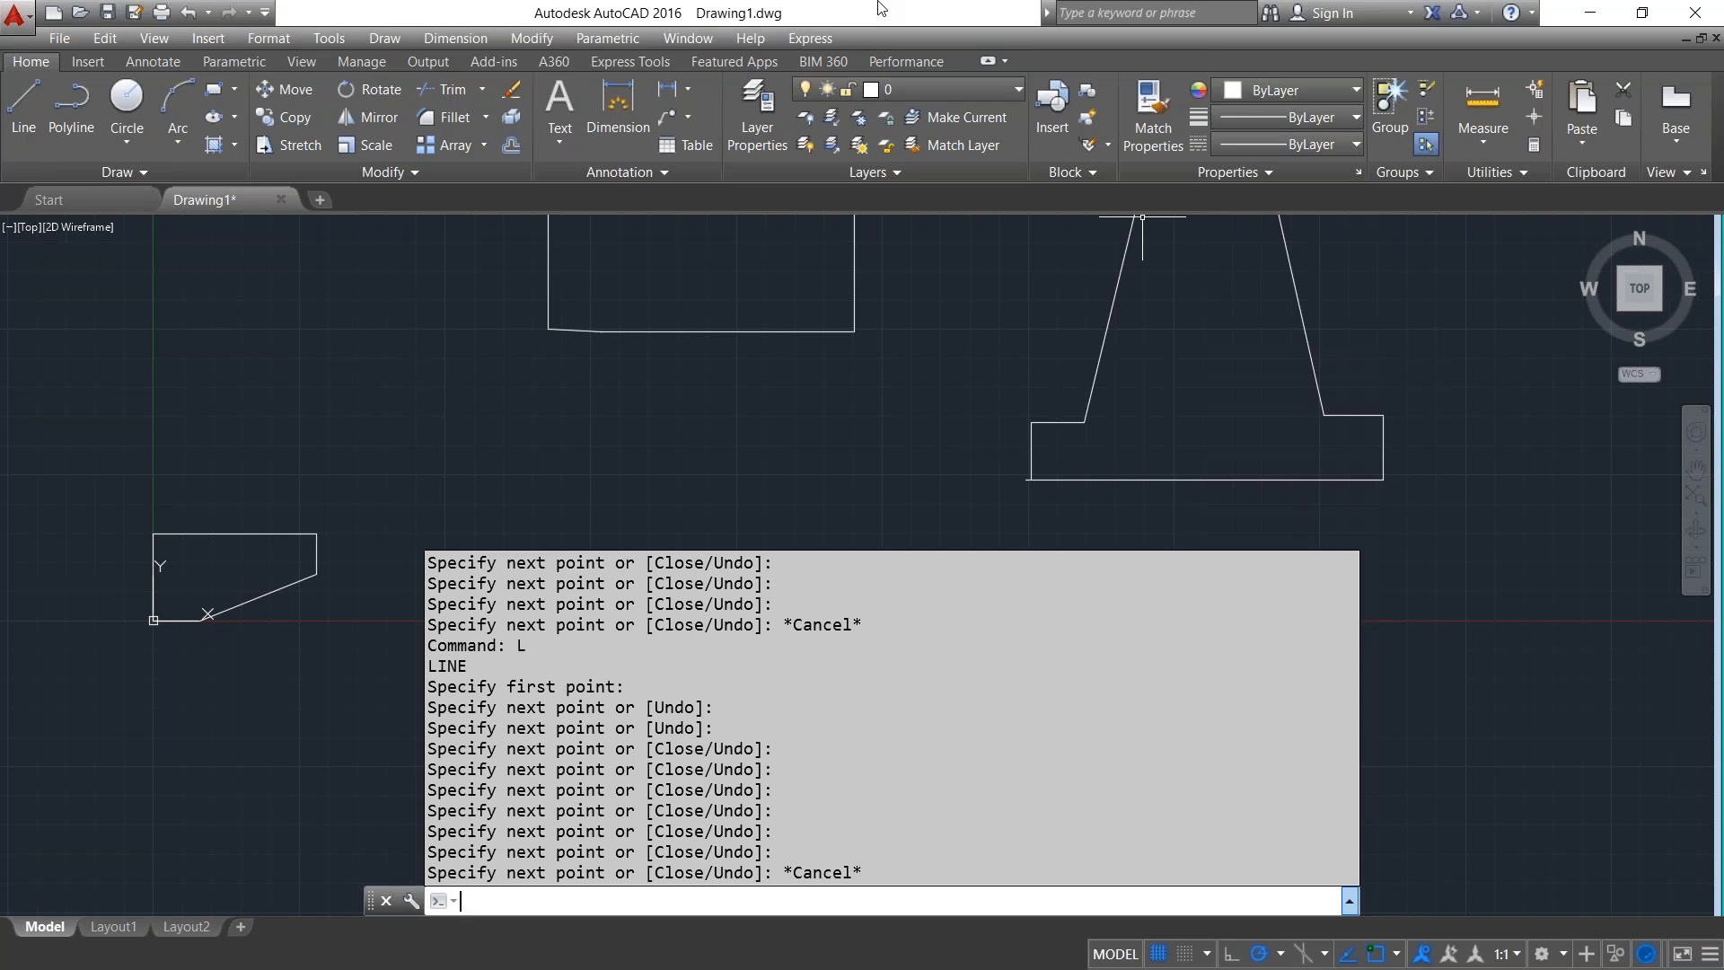
pyautogui.press('F2')
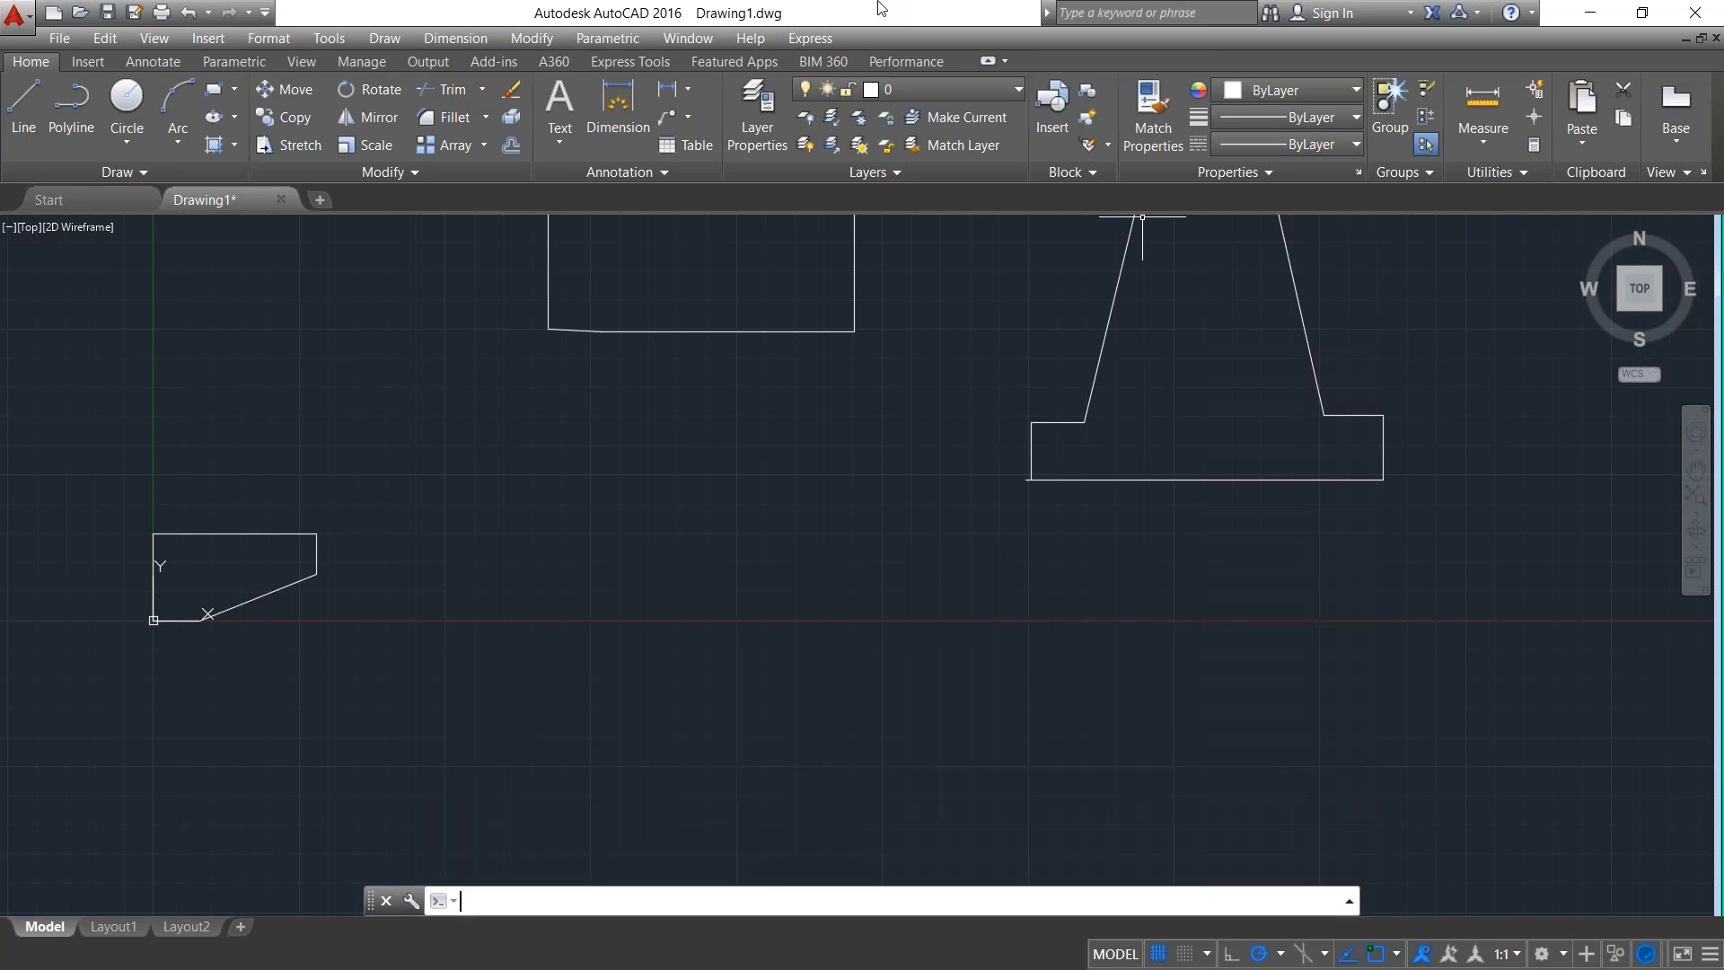
# Toggle object snap off and on again, and switch the grid display off and back on.
pyautogui.press('F3')
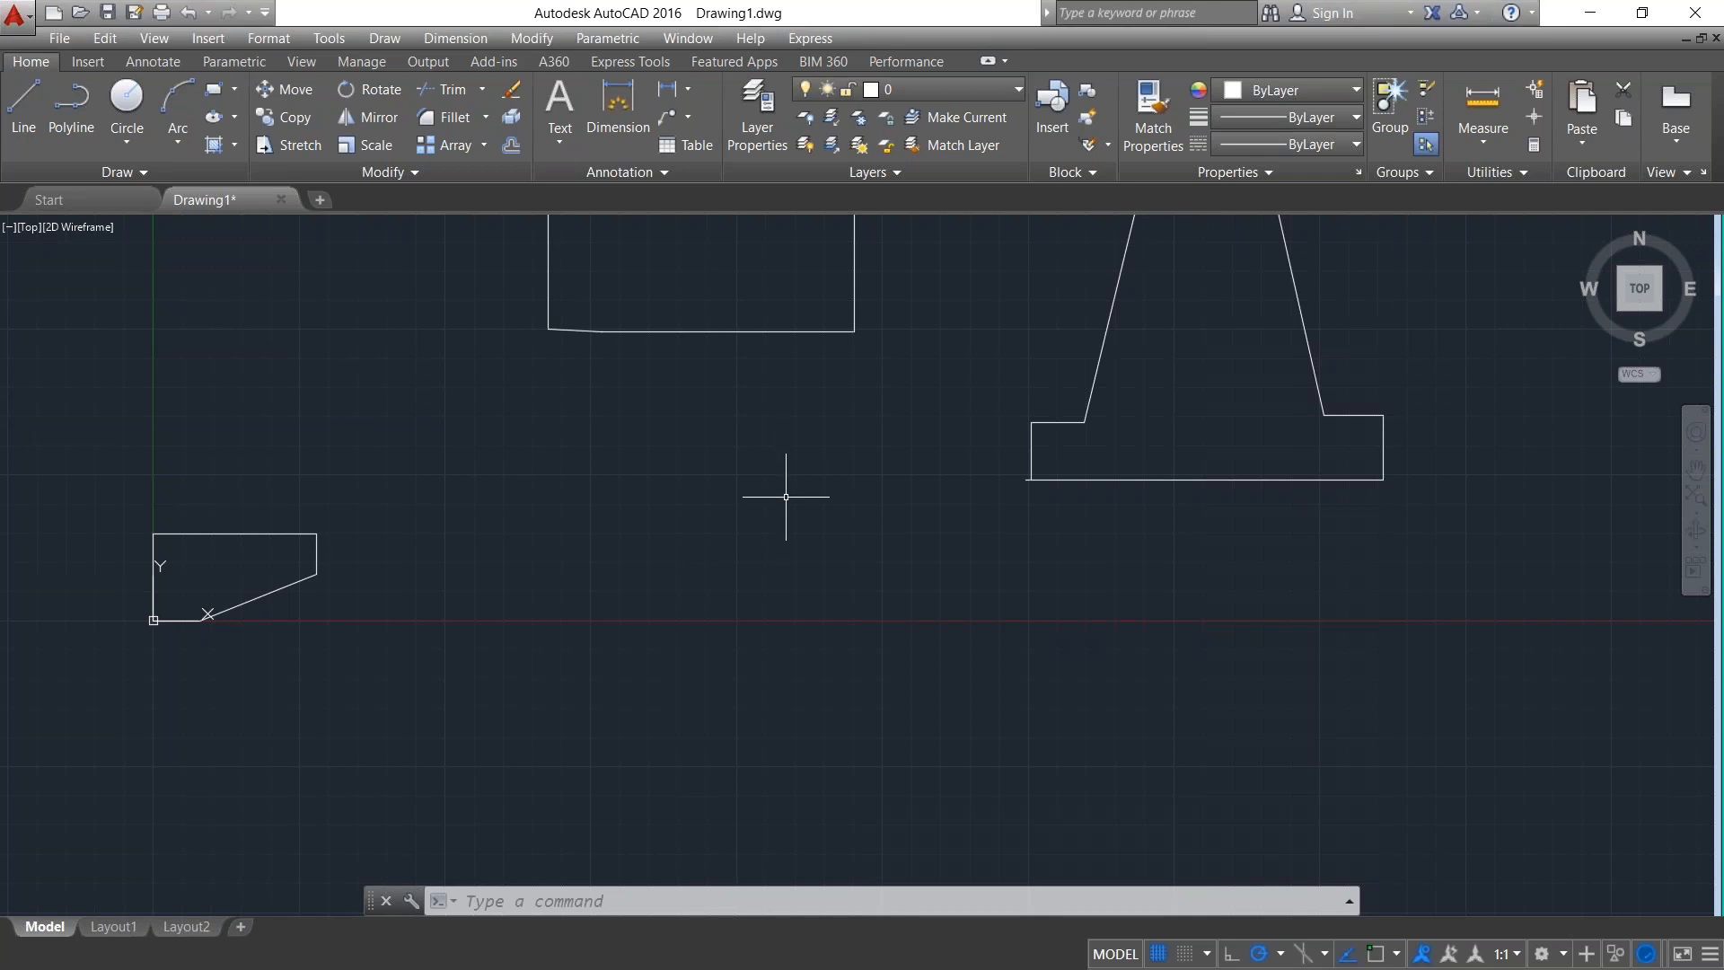
pyautogui.press('F3')
pyautogui.scroll(2, 797, 513)
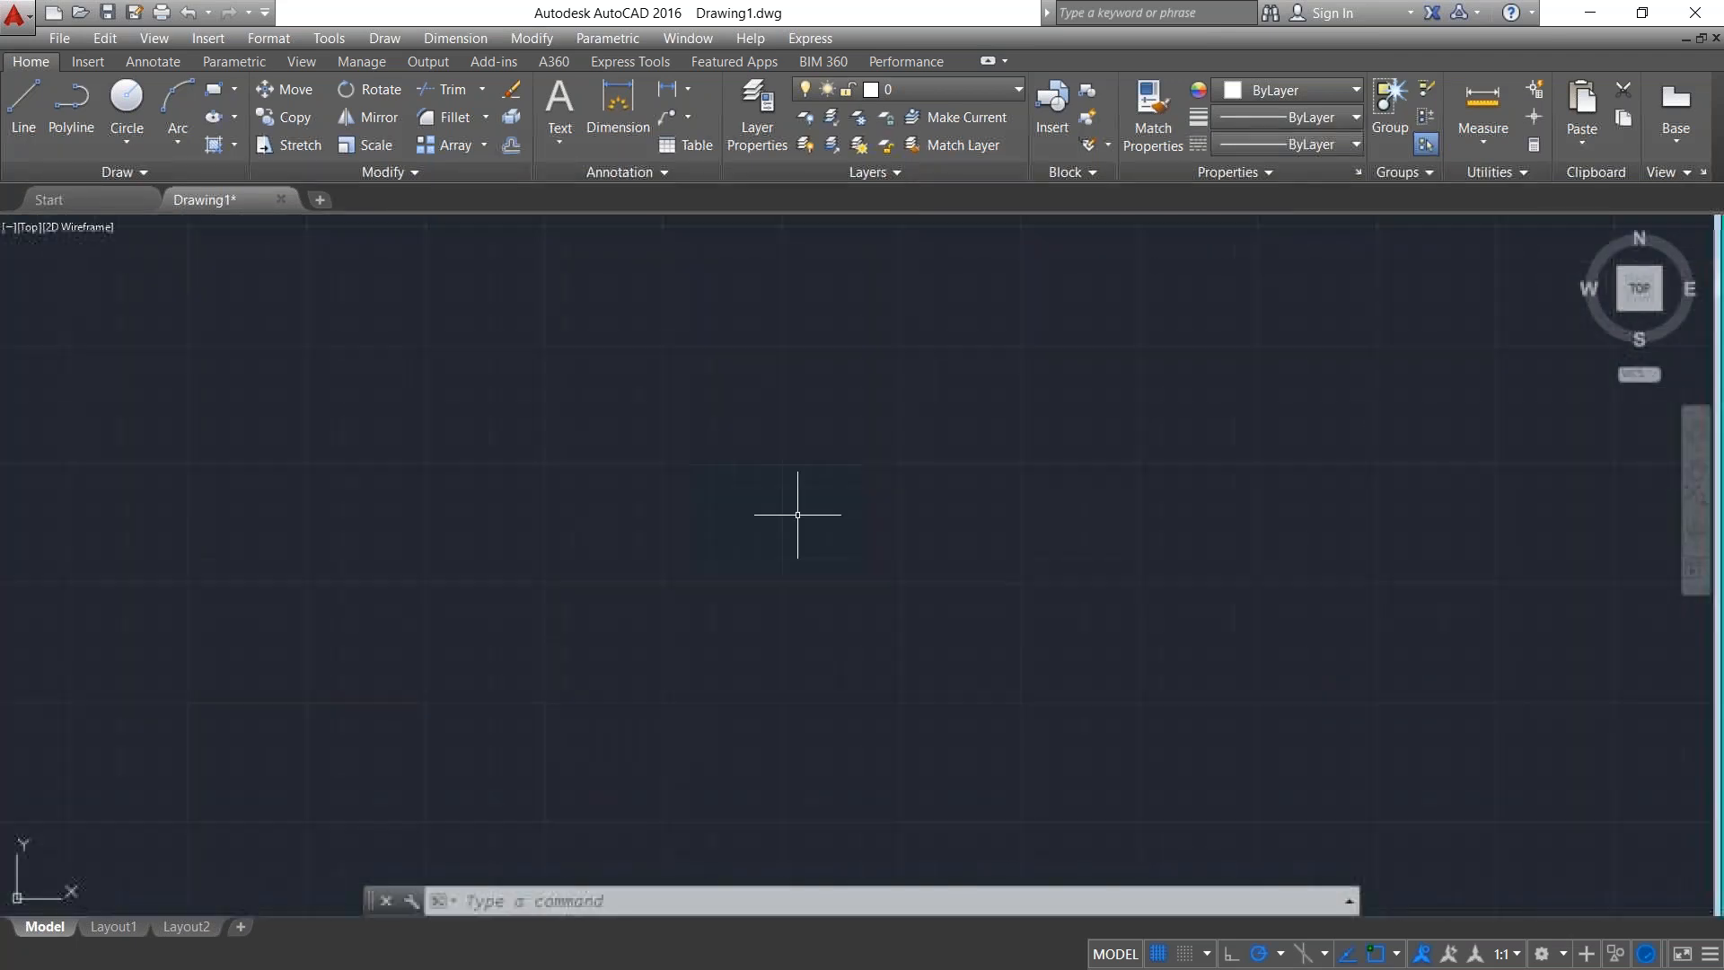
pyautogui.scroll(-3, 798, 514)
pyautogui.moveTo(808, 488); pyautogui.dragTo(662, 604, button='middle')
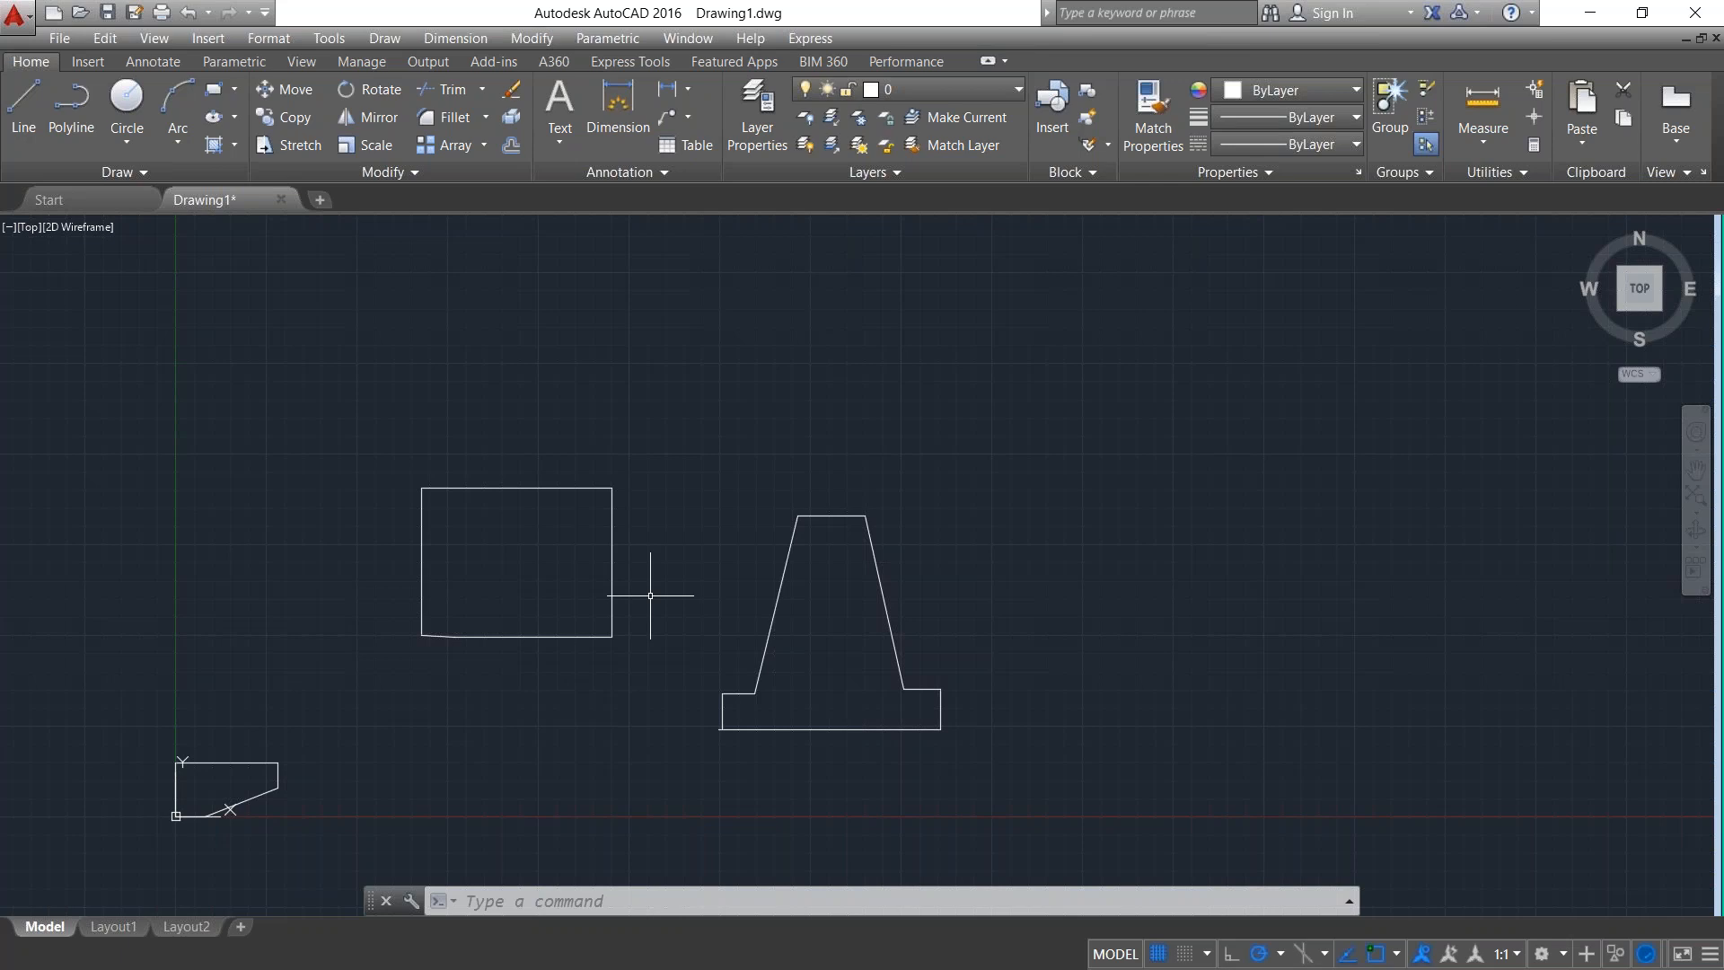
pyautogui.press('F7')
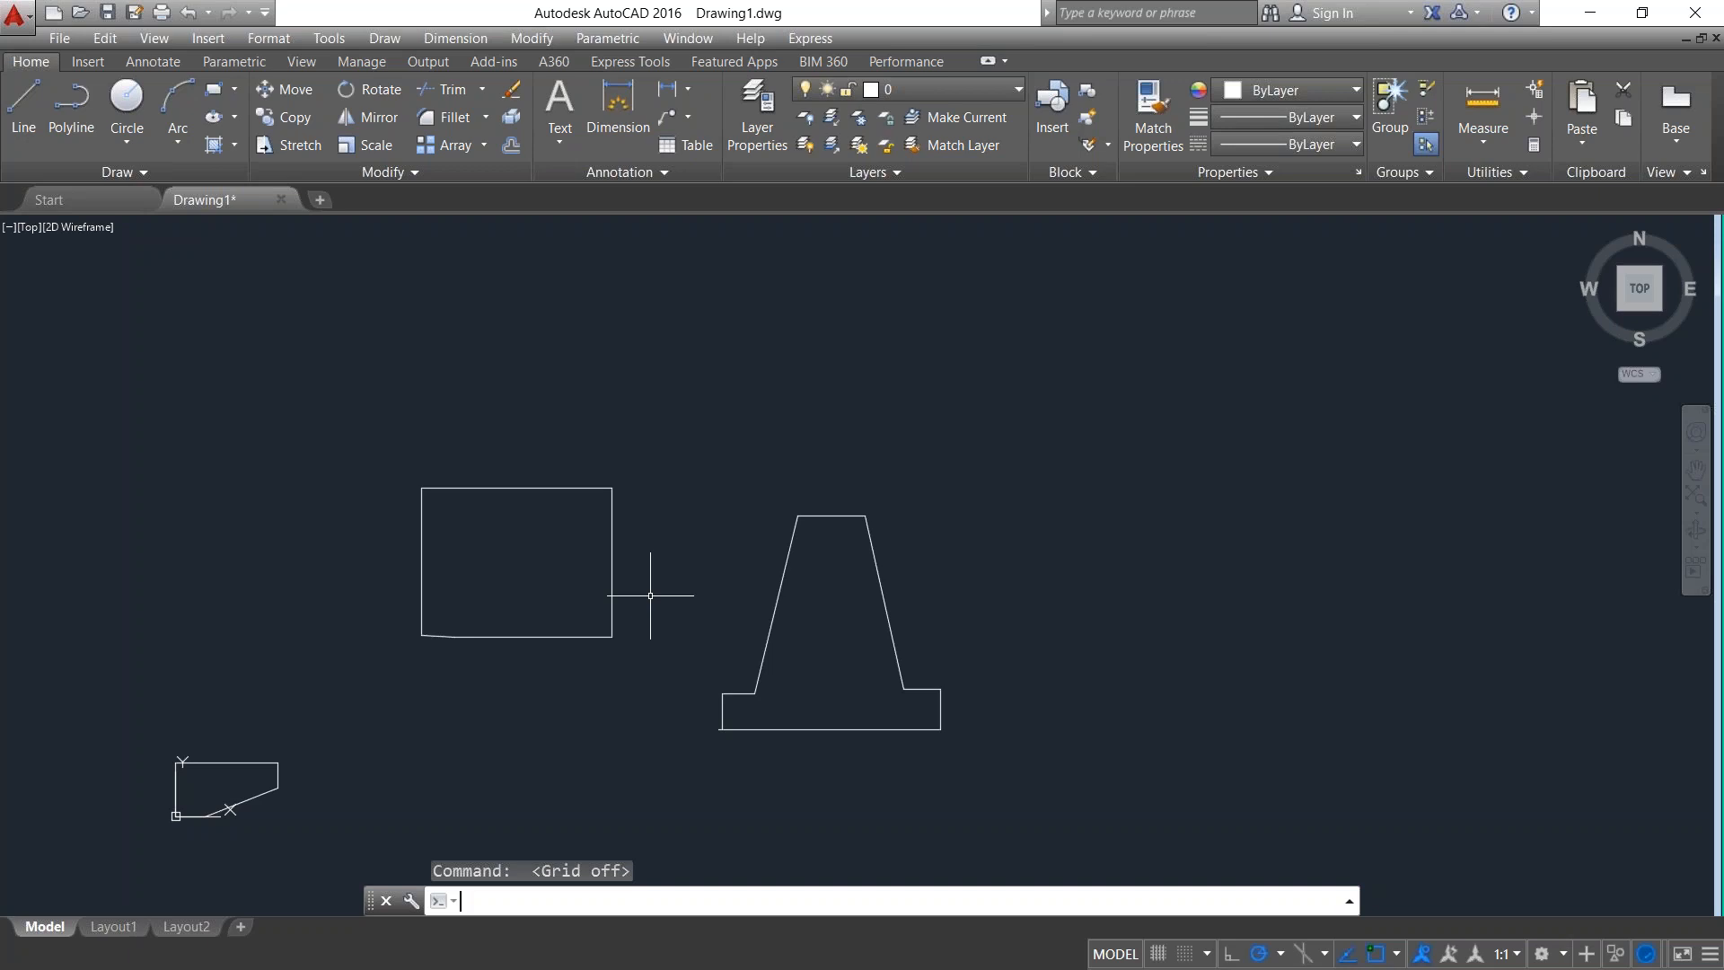
pyautogui.press('F7')
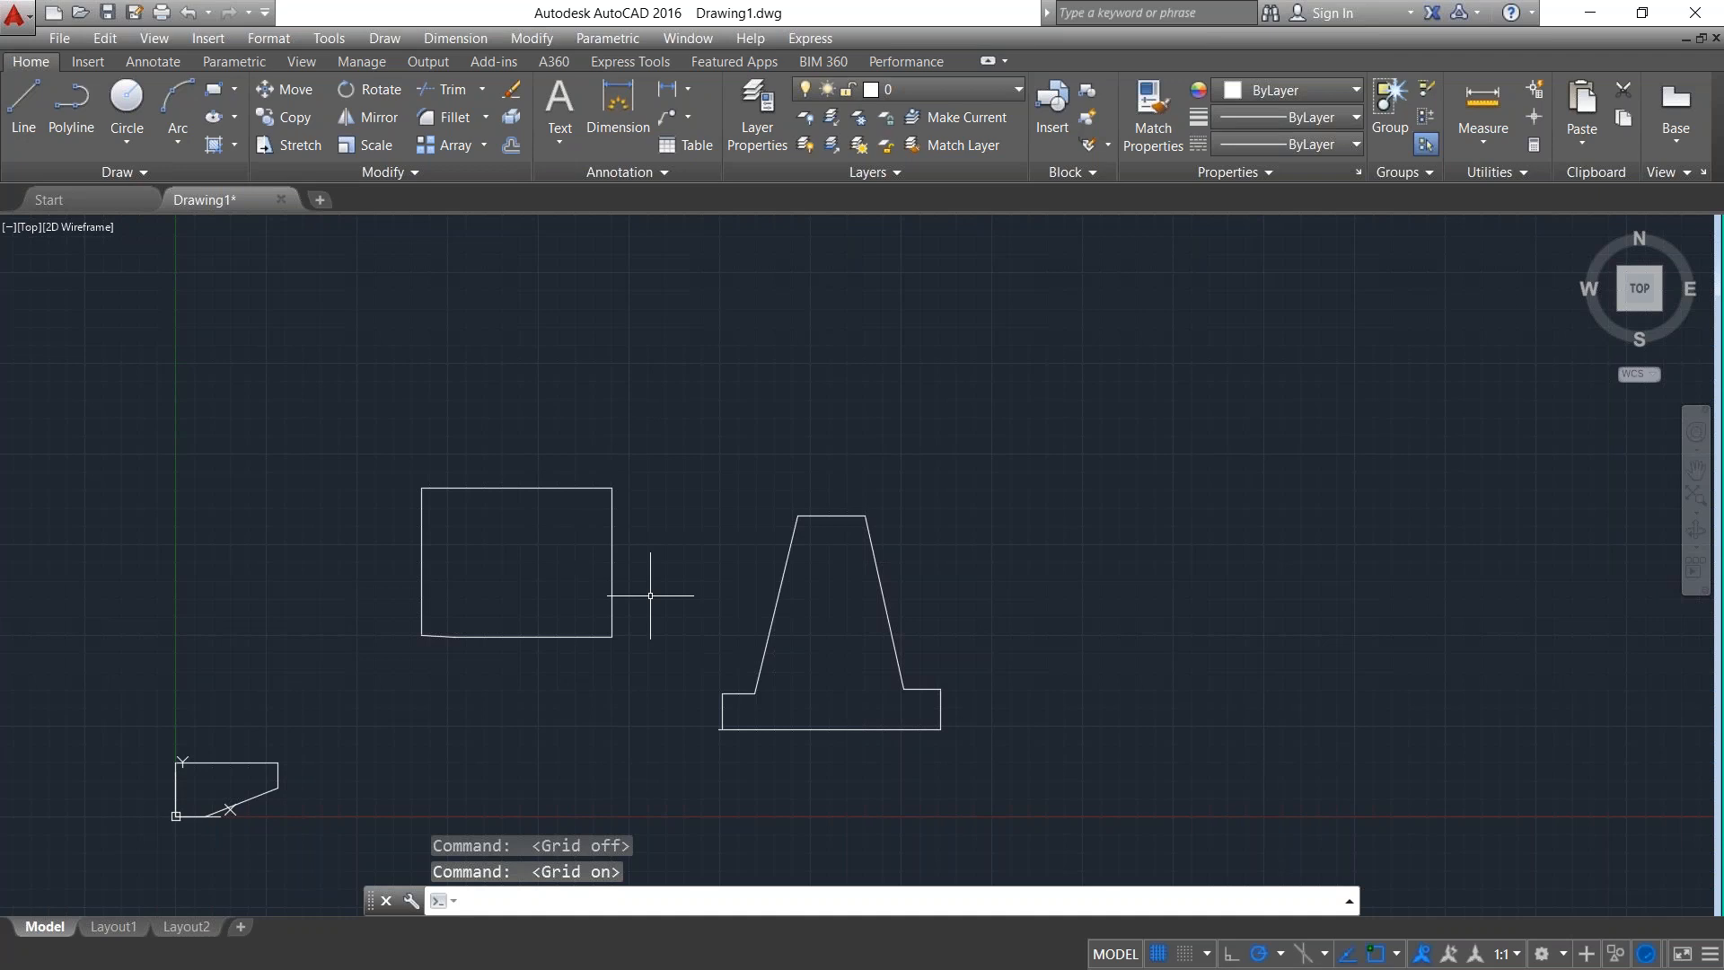
# Demonstrate Ortho mode by switching it on and off, and leave it switched on.
pyautogui.press('F8')
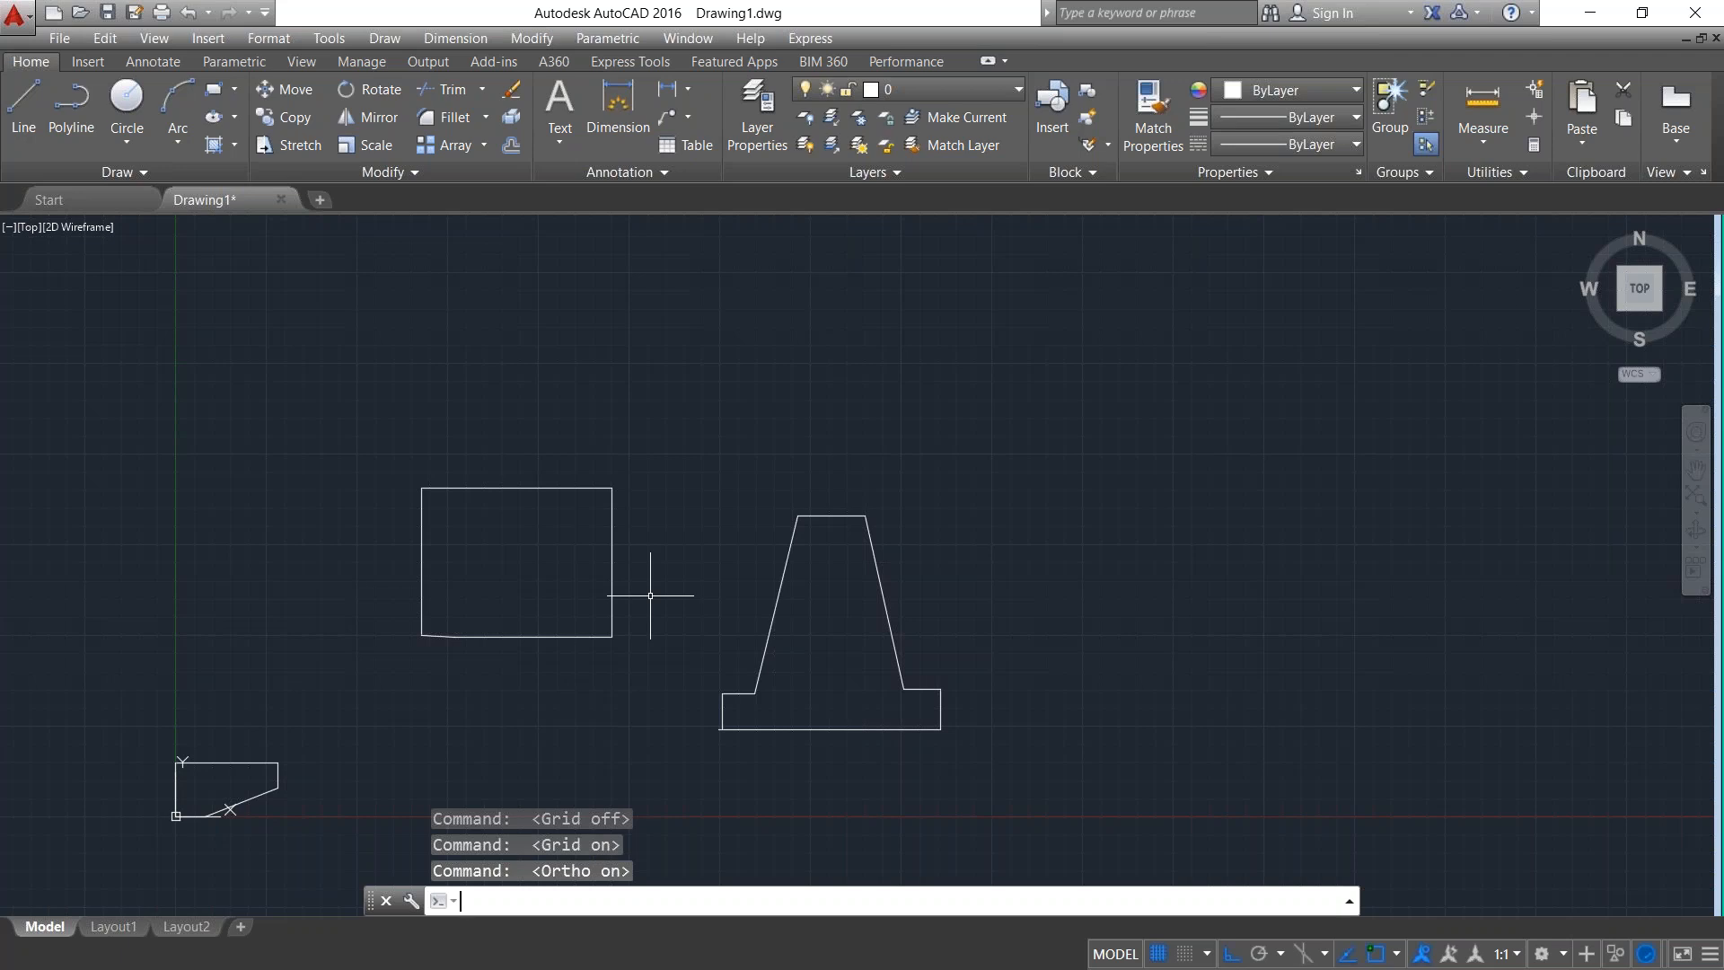
pyautogui.press('F8')
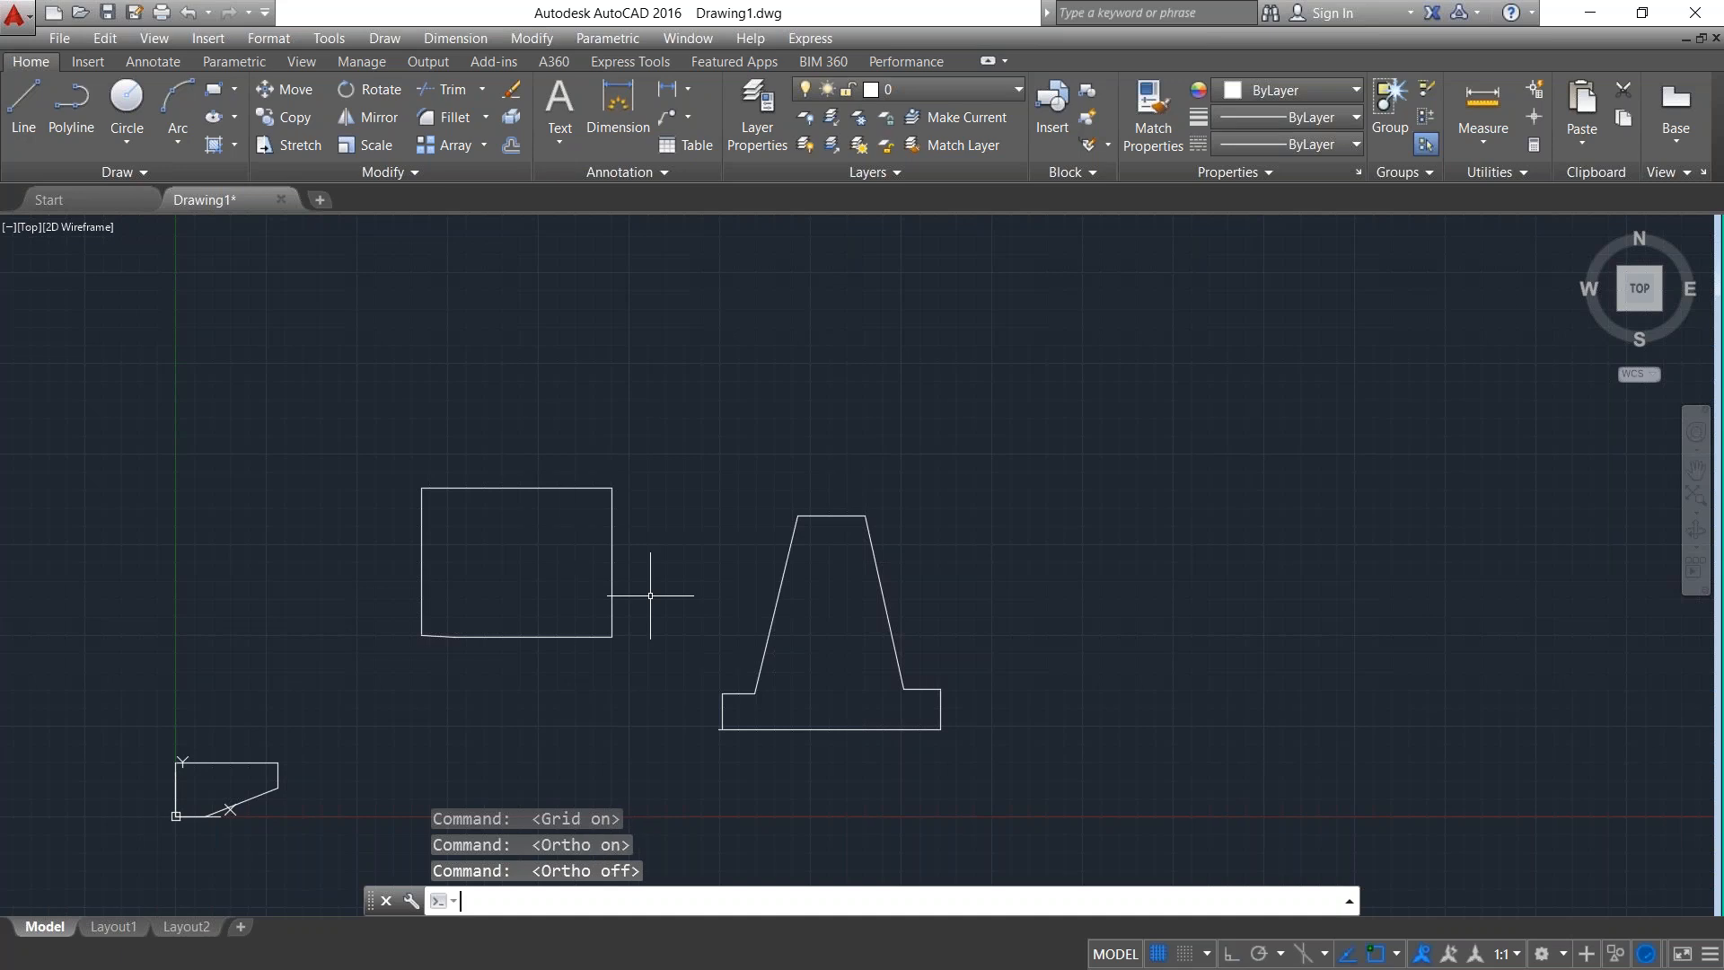
pyautogui.press('F8')
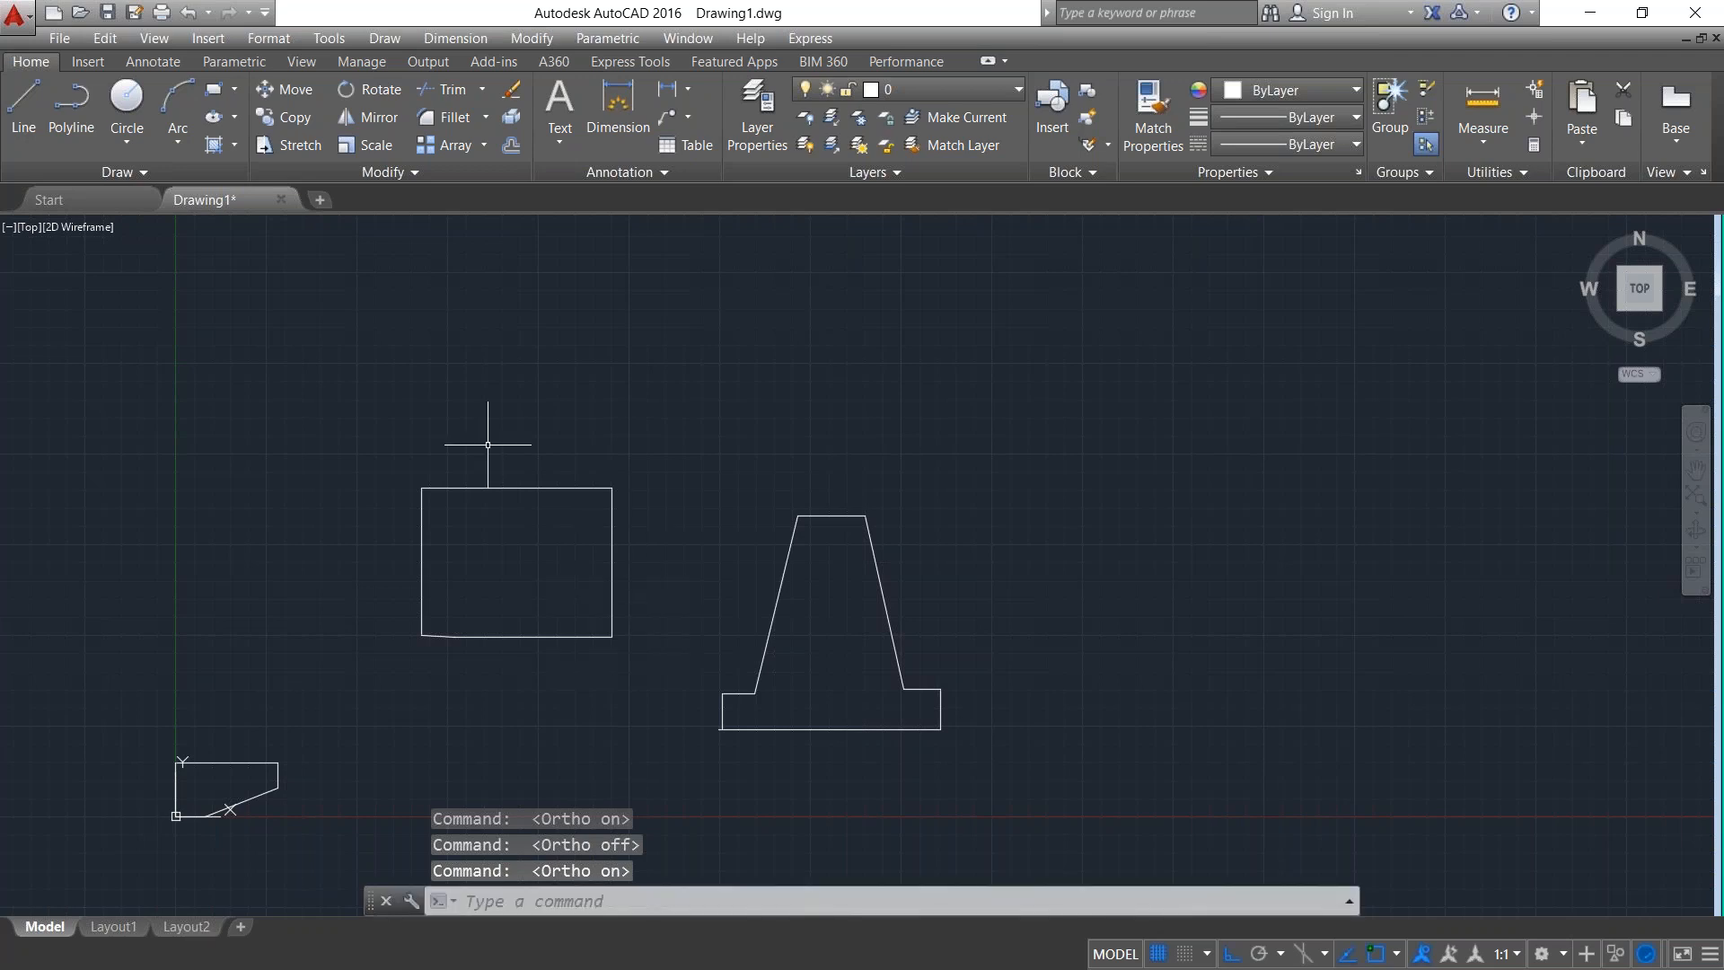
# Trim the base line's short overhang at the stepped shape's lower-left corner, using the adjoining vertical edge and the base line as cutting edges.
pyautogui.scroll(2, 735, 666)
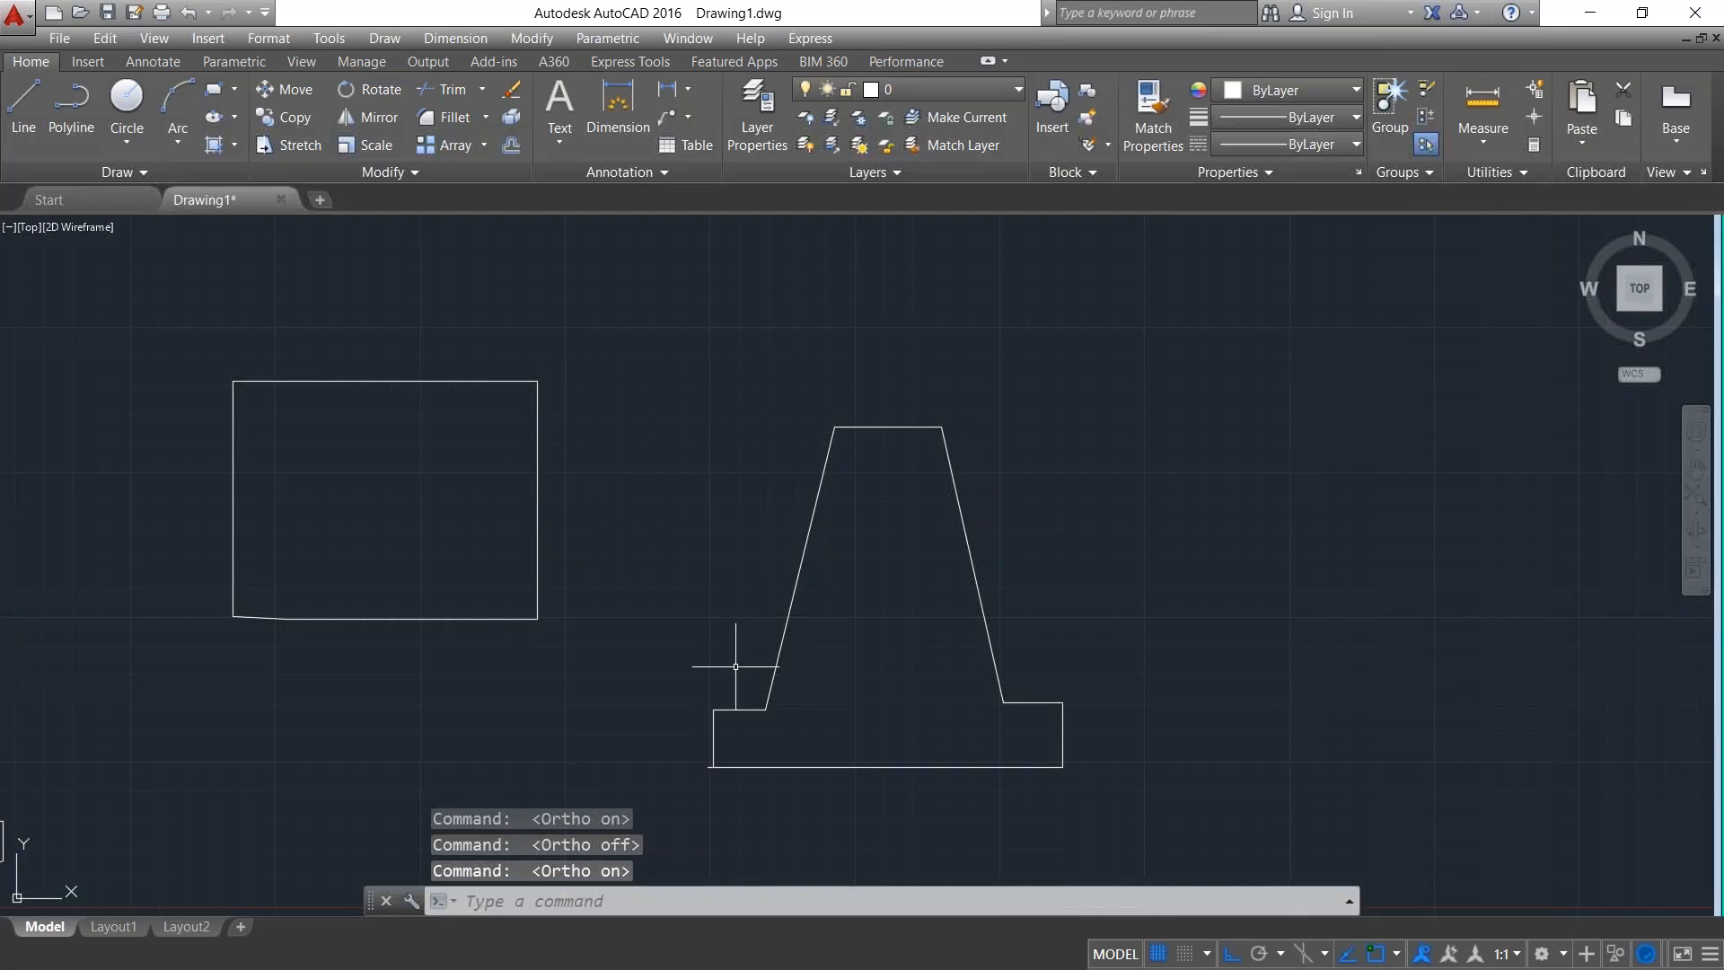
pyautogui.scroll(8, 738, 669)
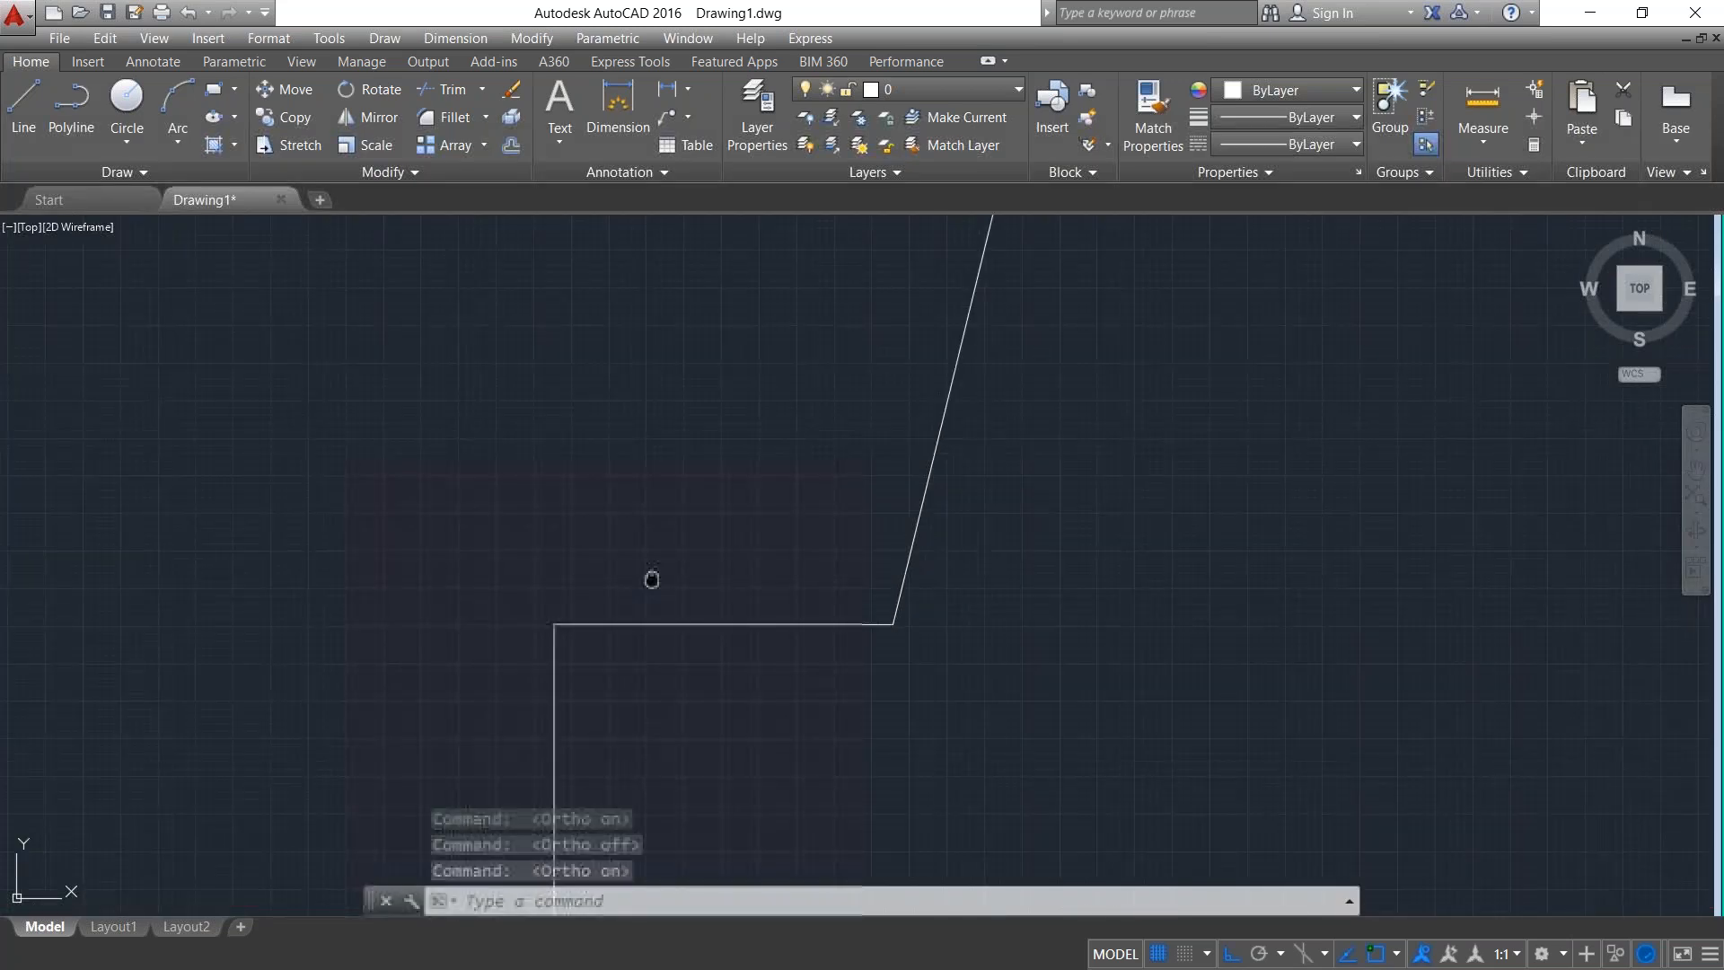
pyautogui.moveTo(652, 579); pyautogui.dragTo(672, 321, button='middle')
pyautogui.scroll(2, 669, 582)
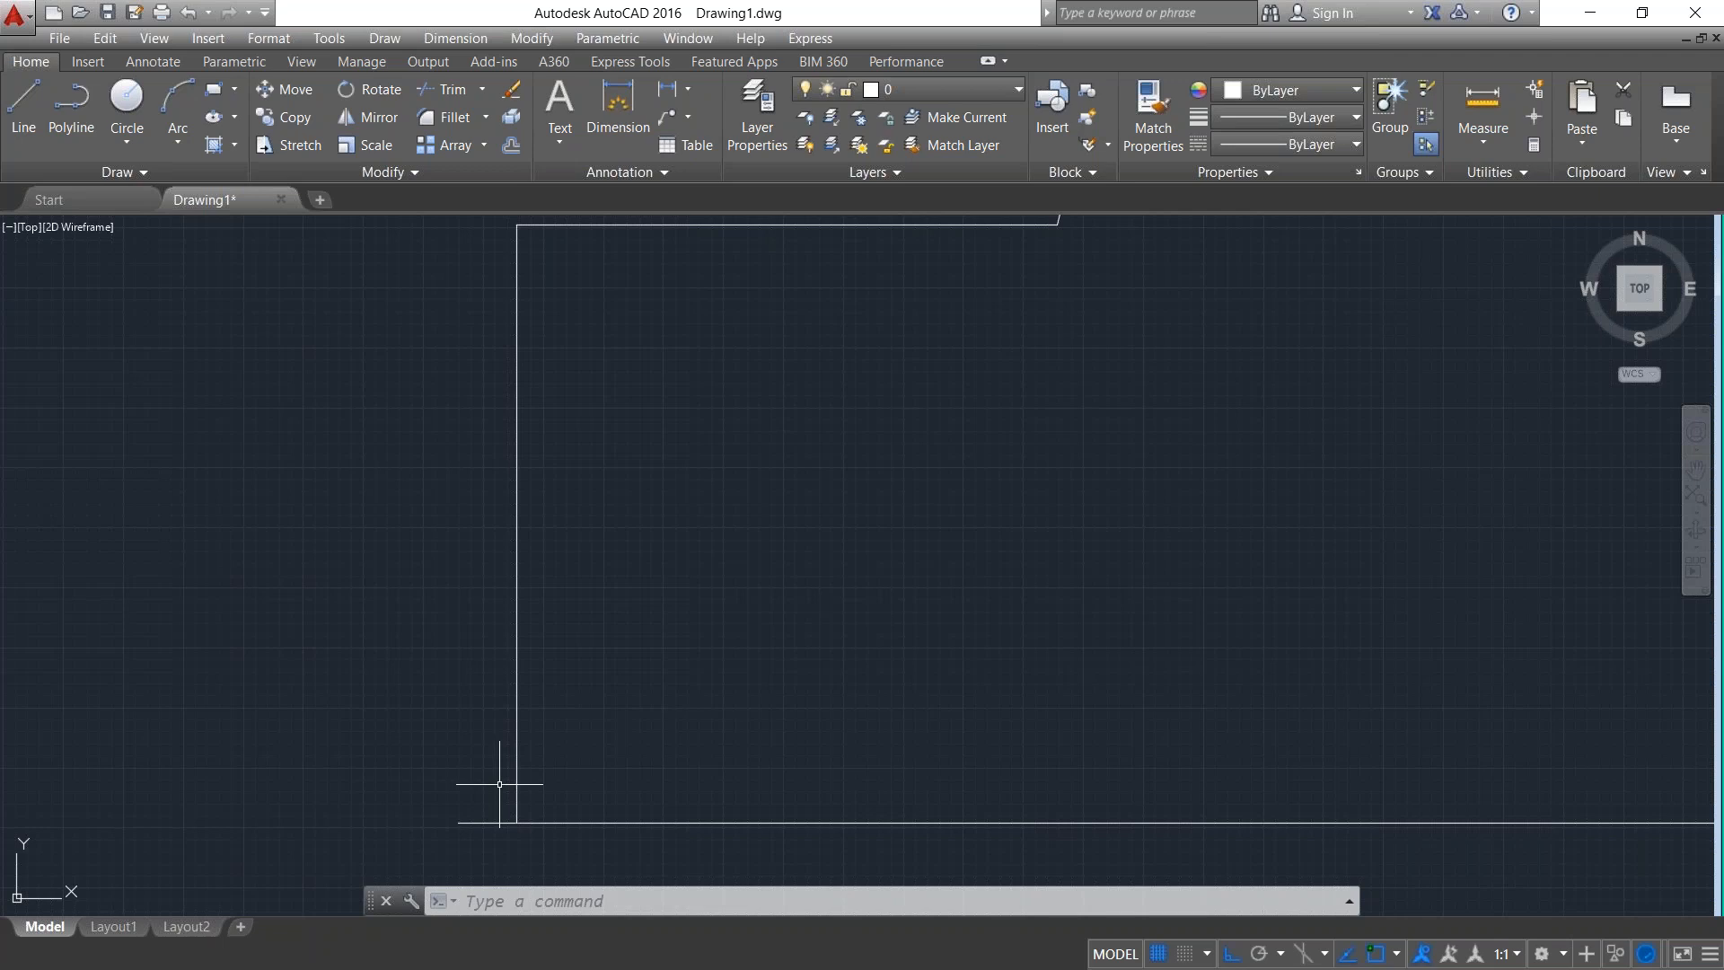
pyautogui.write('TR')
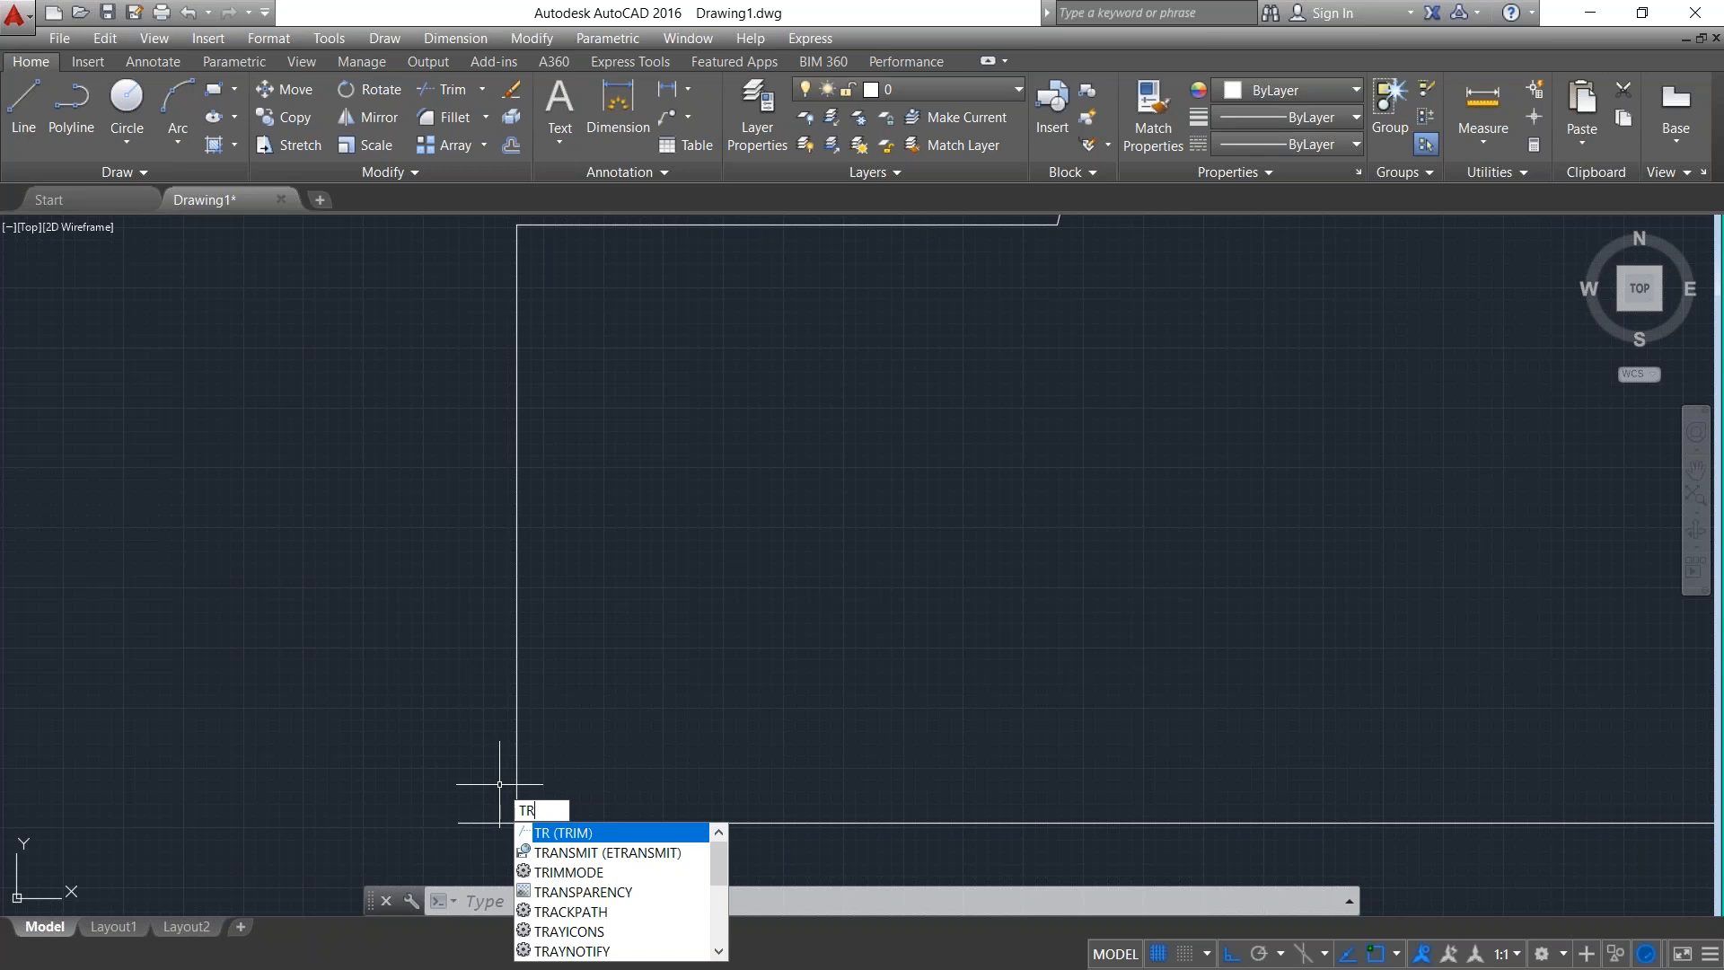
pyautogui.press('Return')
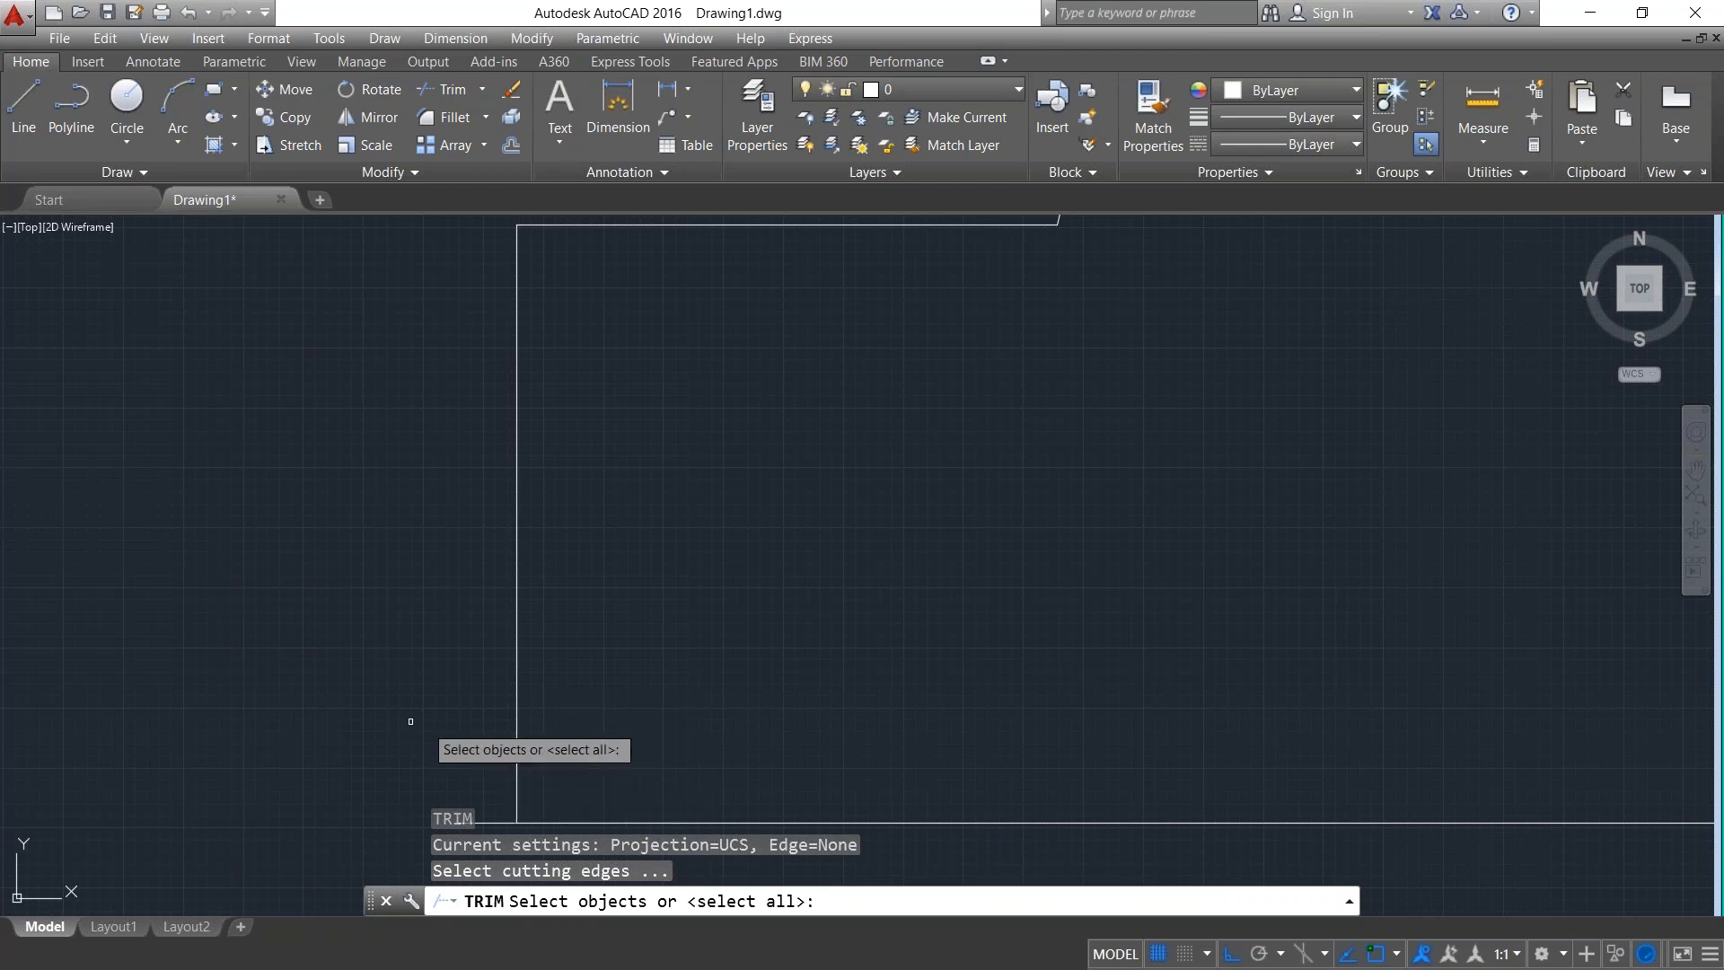
pyautogui.click(517, 811)
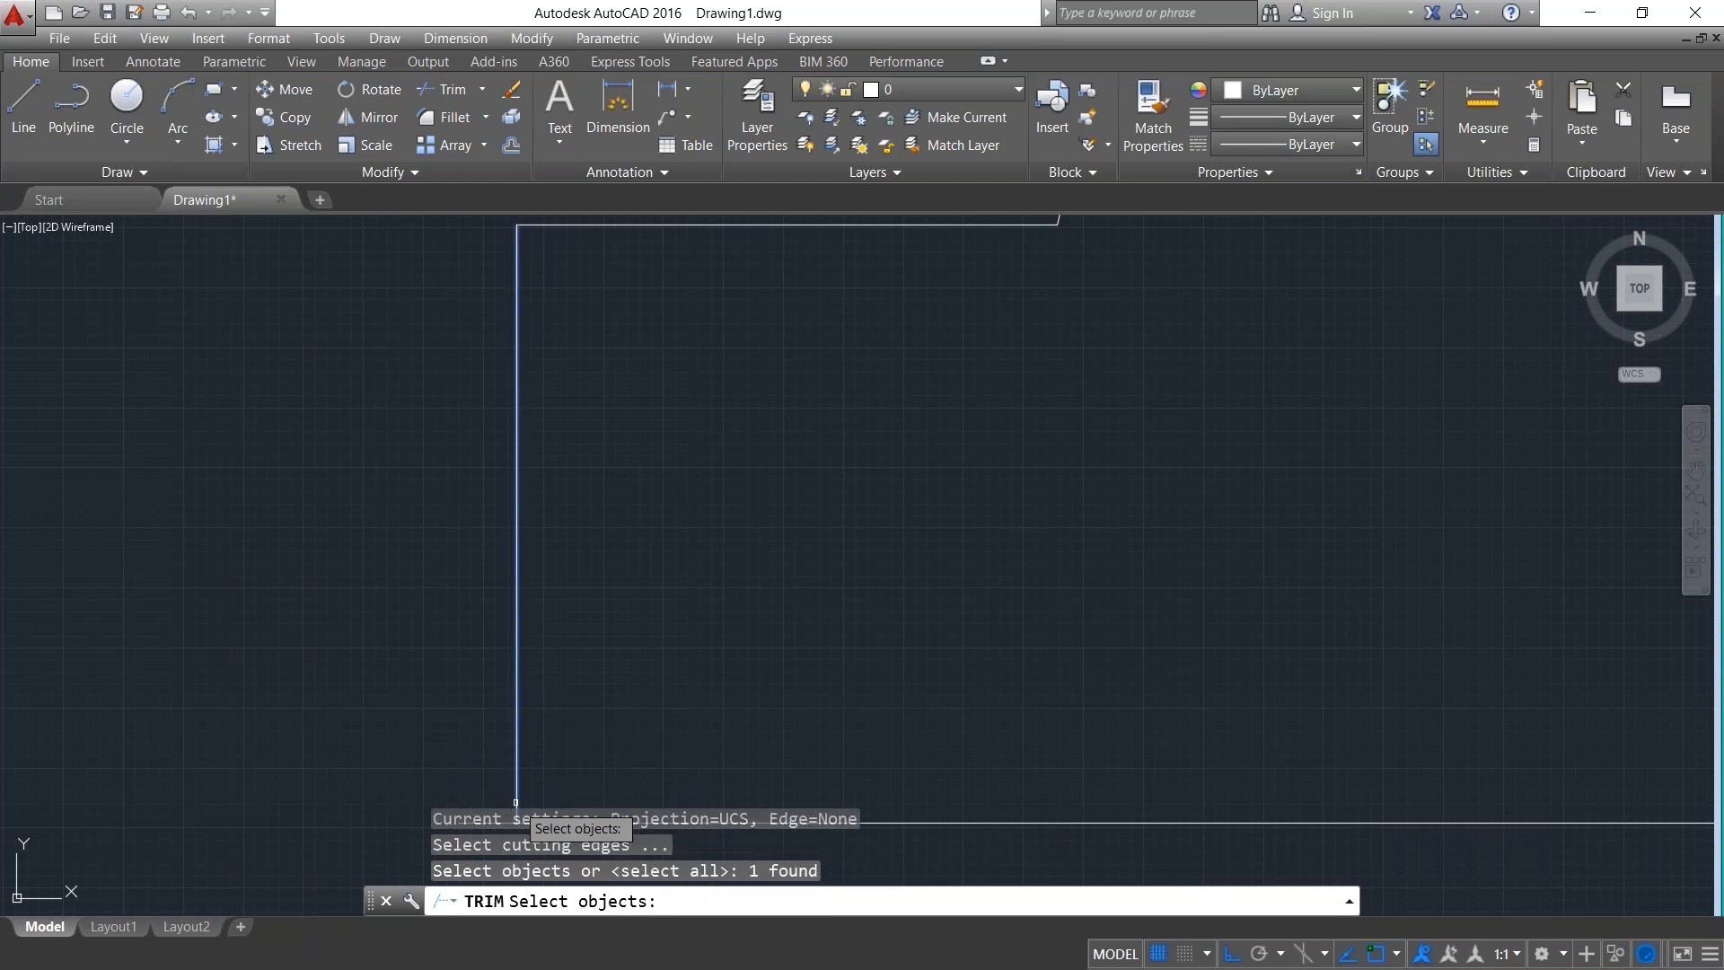
pyautogui.scroll(-5, 511, 803)
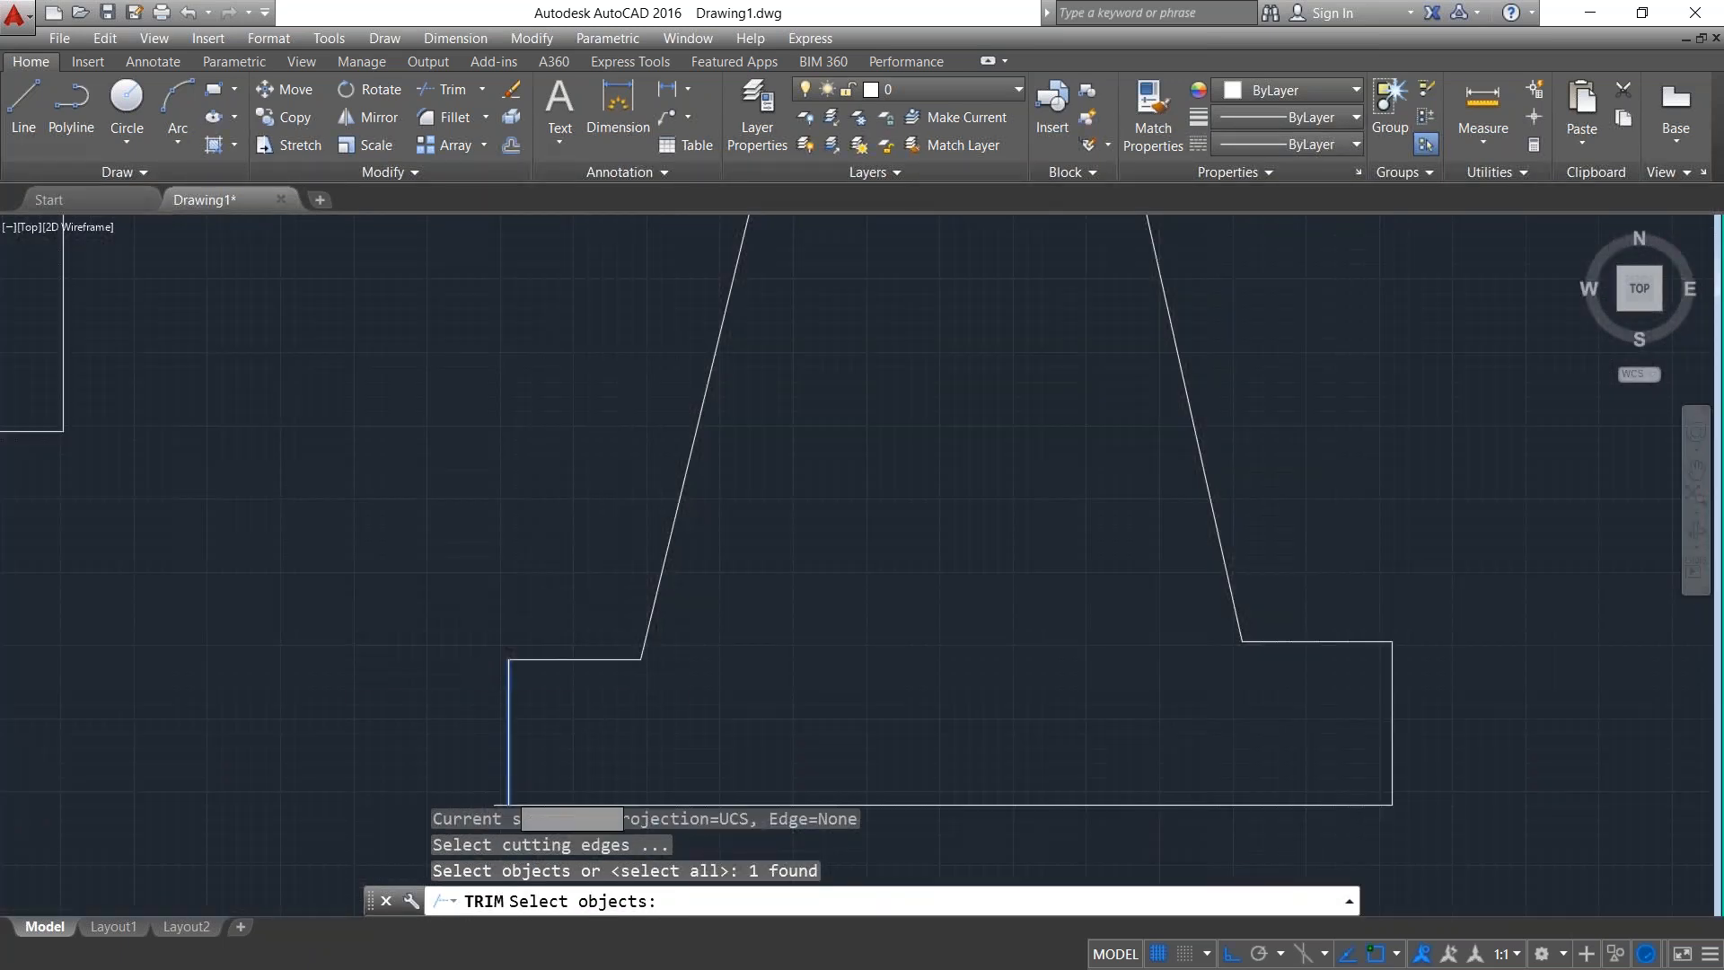
pyautogui.scroll(4, 504, 794)
pyautogui.moveTo(504, 794); pyautogui.dragTo(539, 644, button='middle')
pyautogui.click(523, 680)
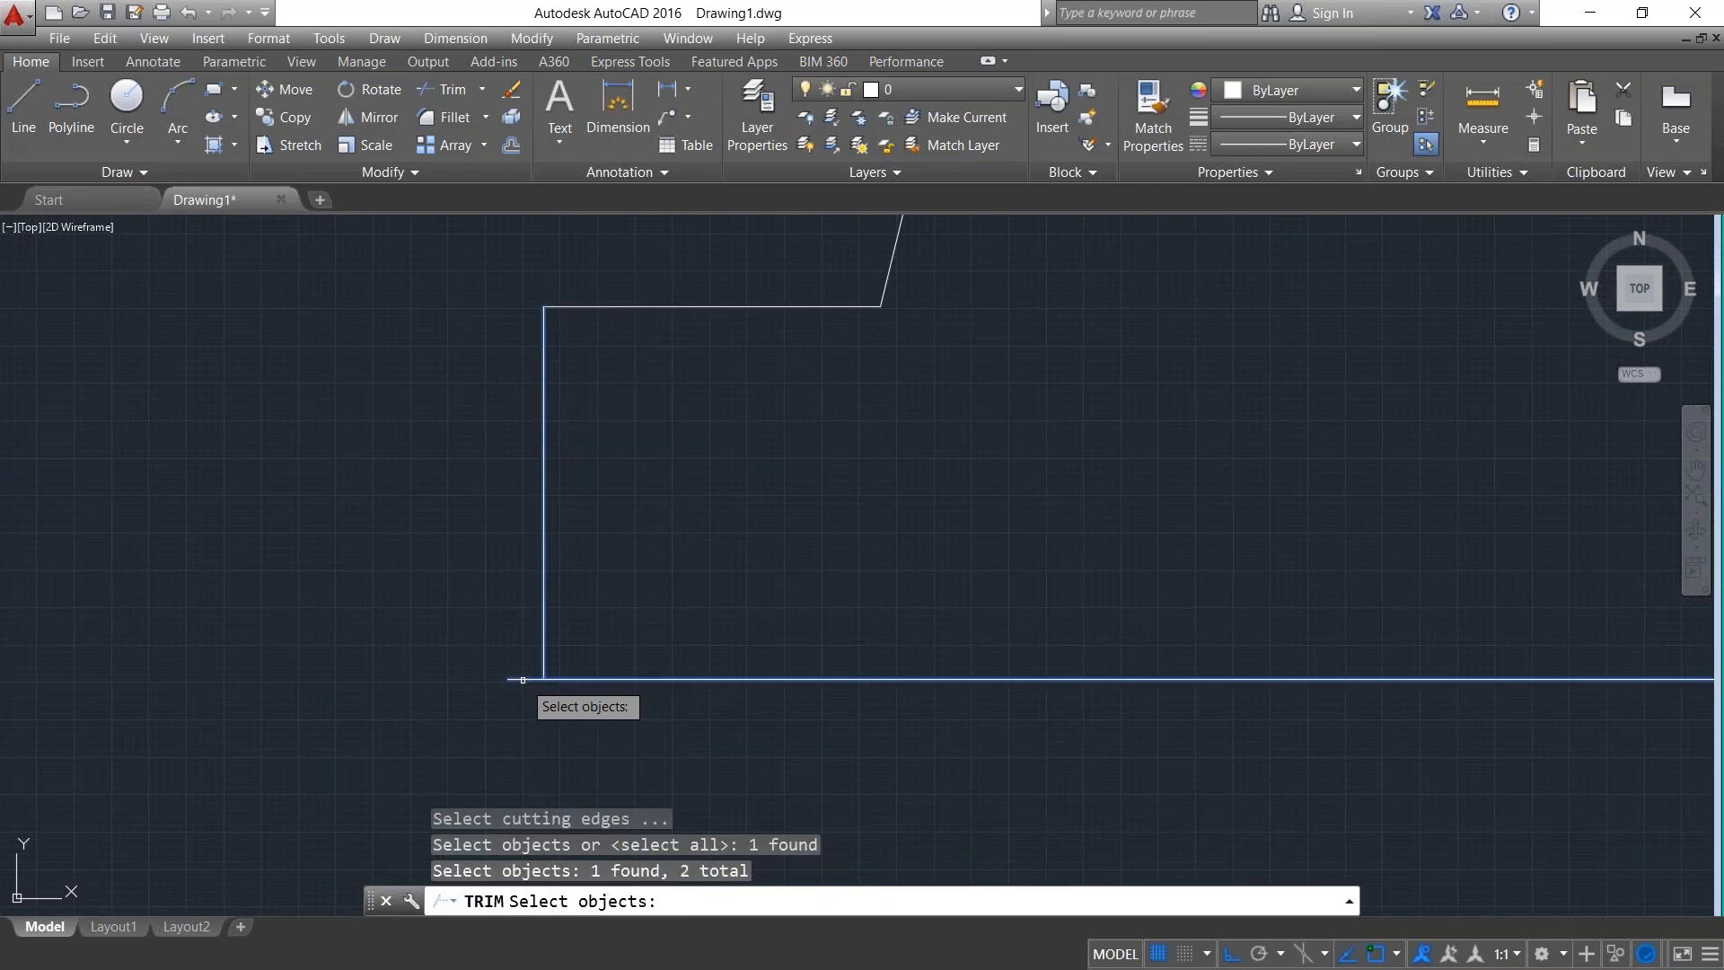
pyautogui.click(545, 624)
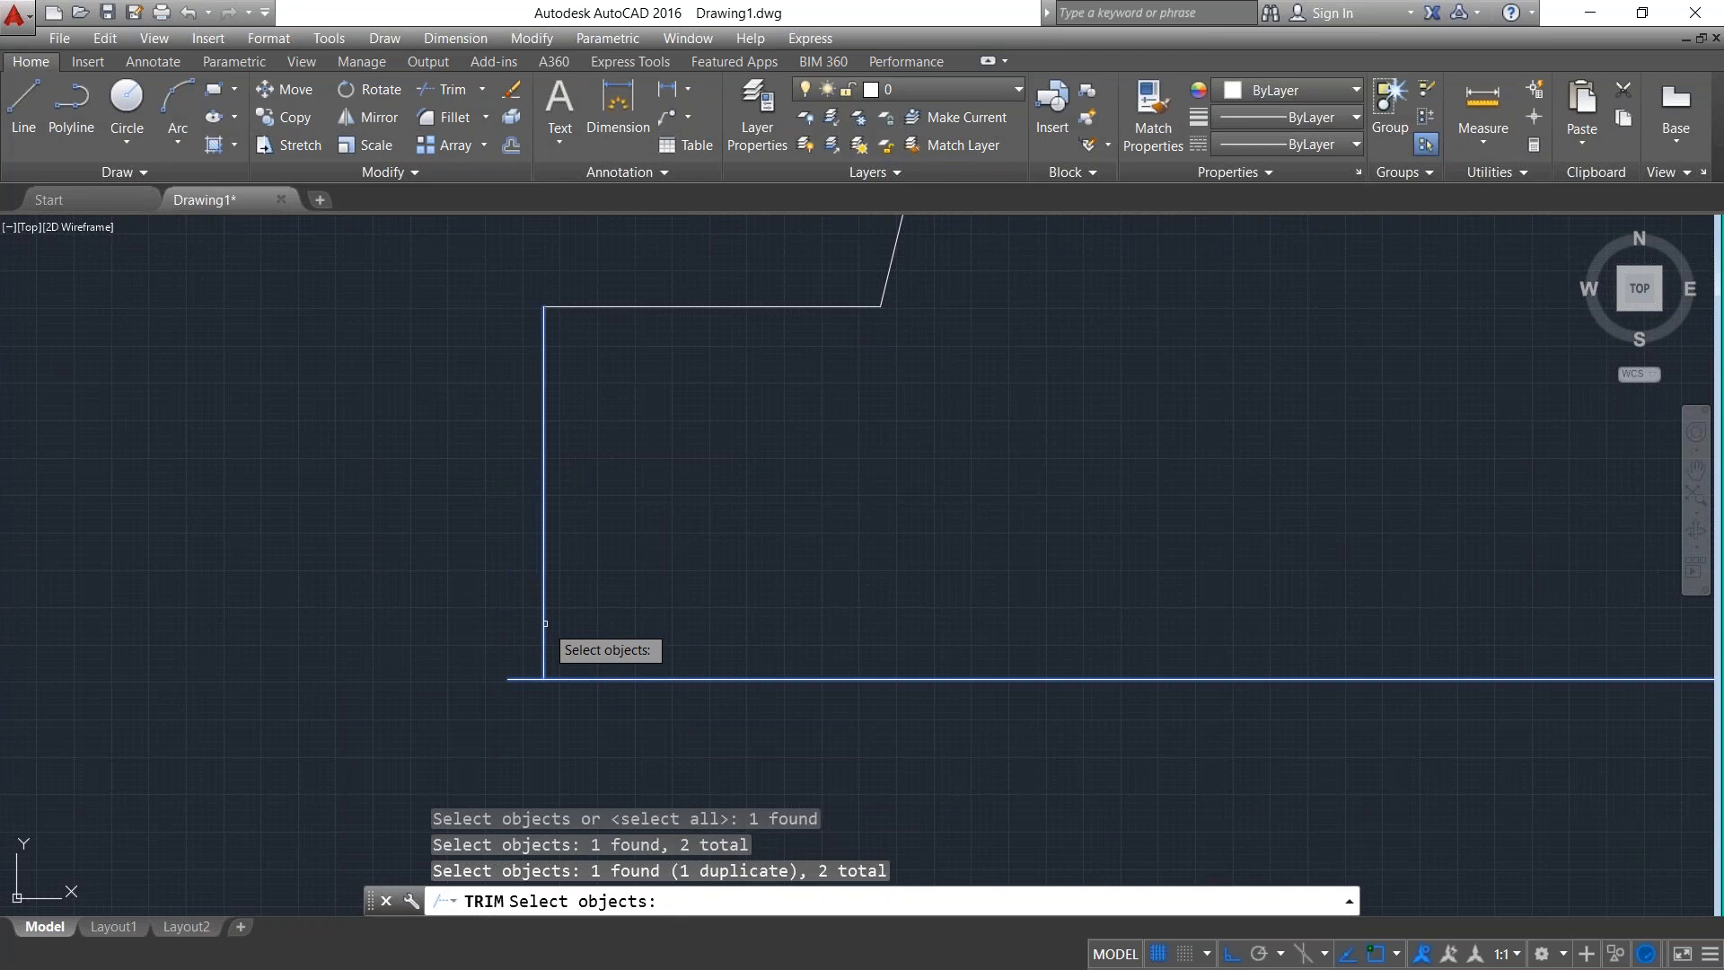
pyautogui.press('Return')
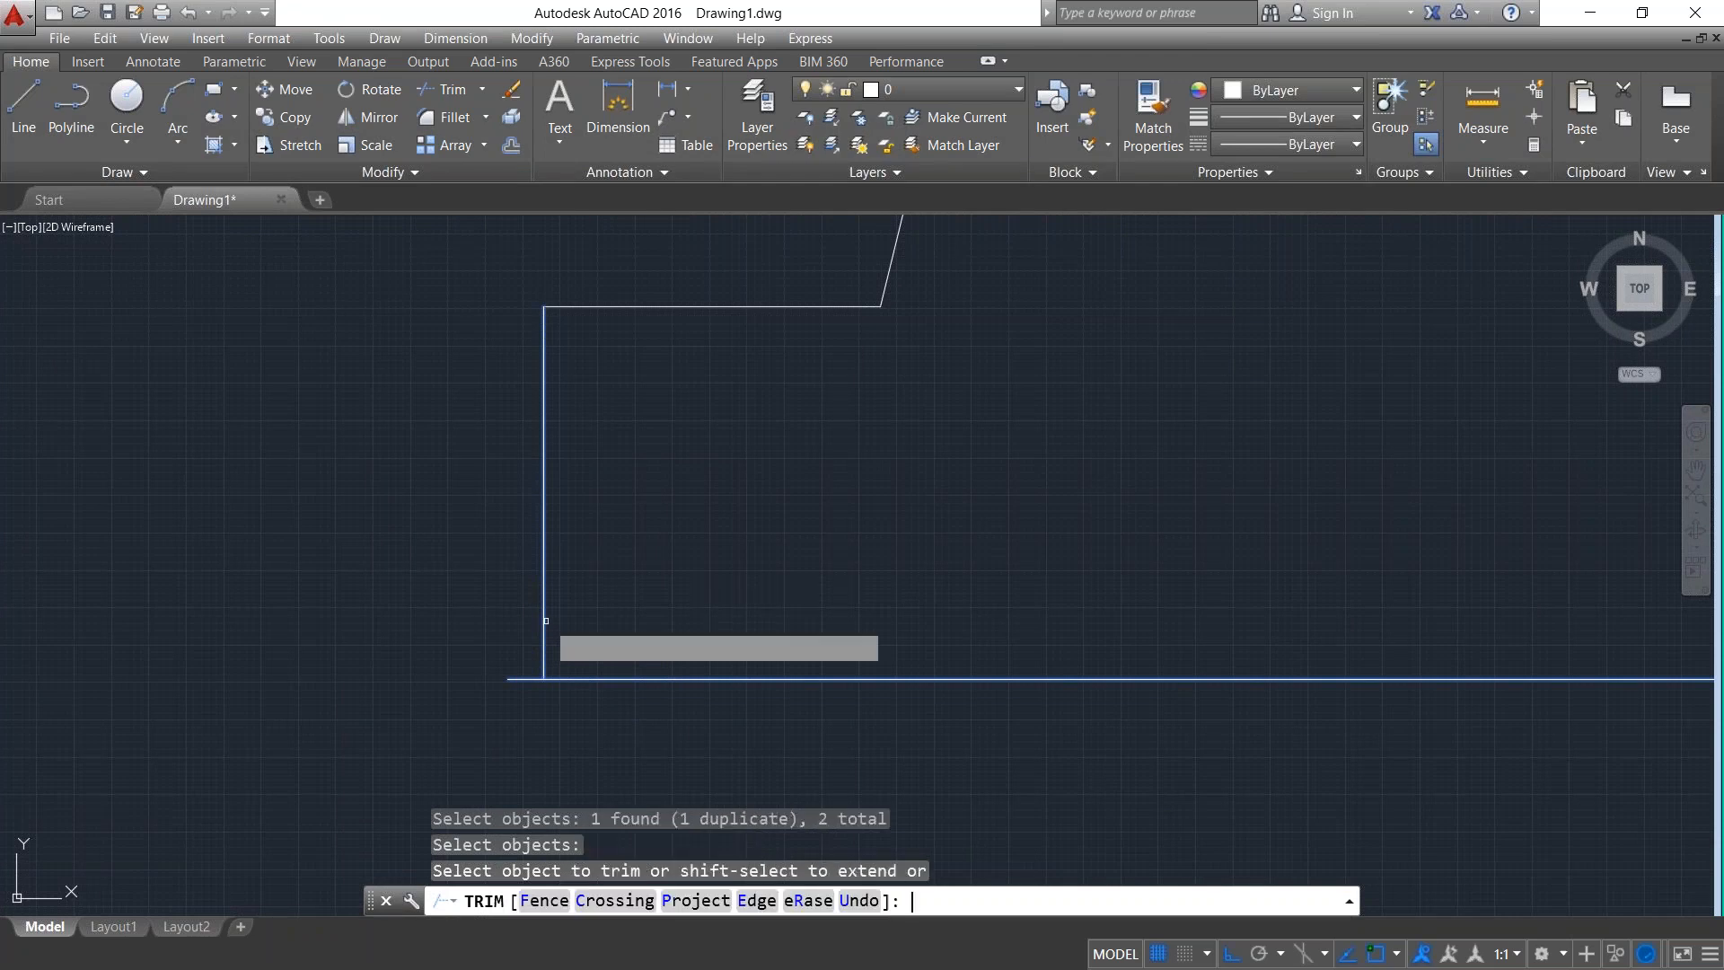
pyautogui.click(514, 680)
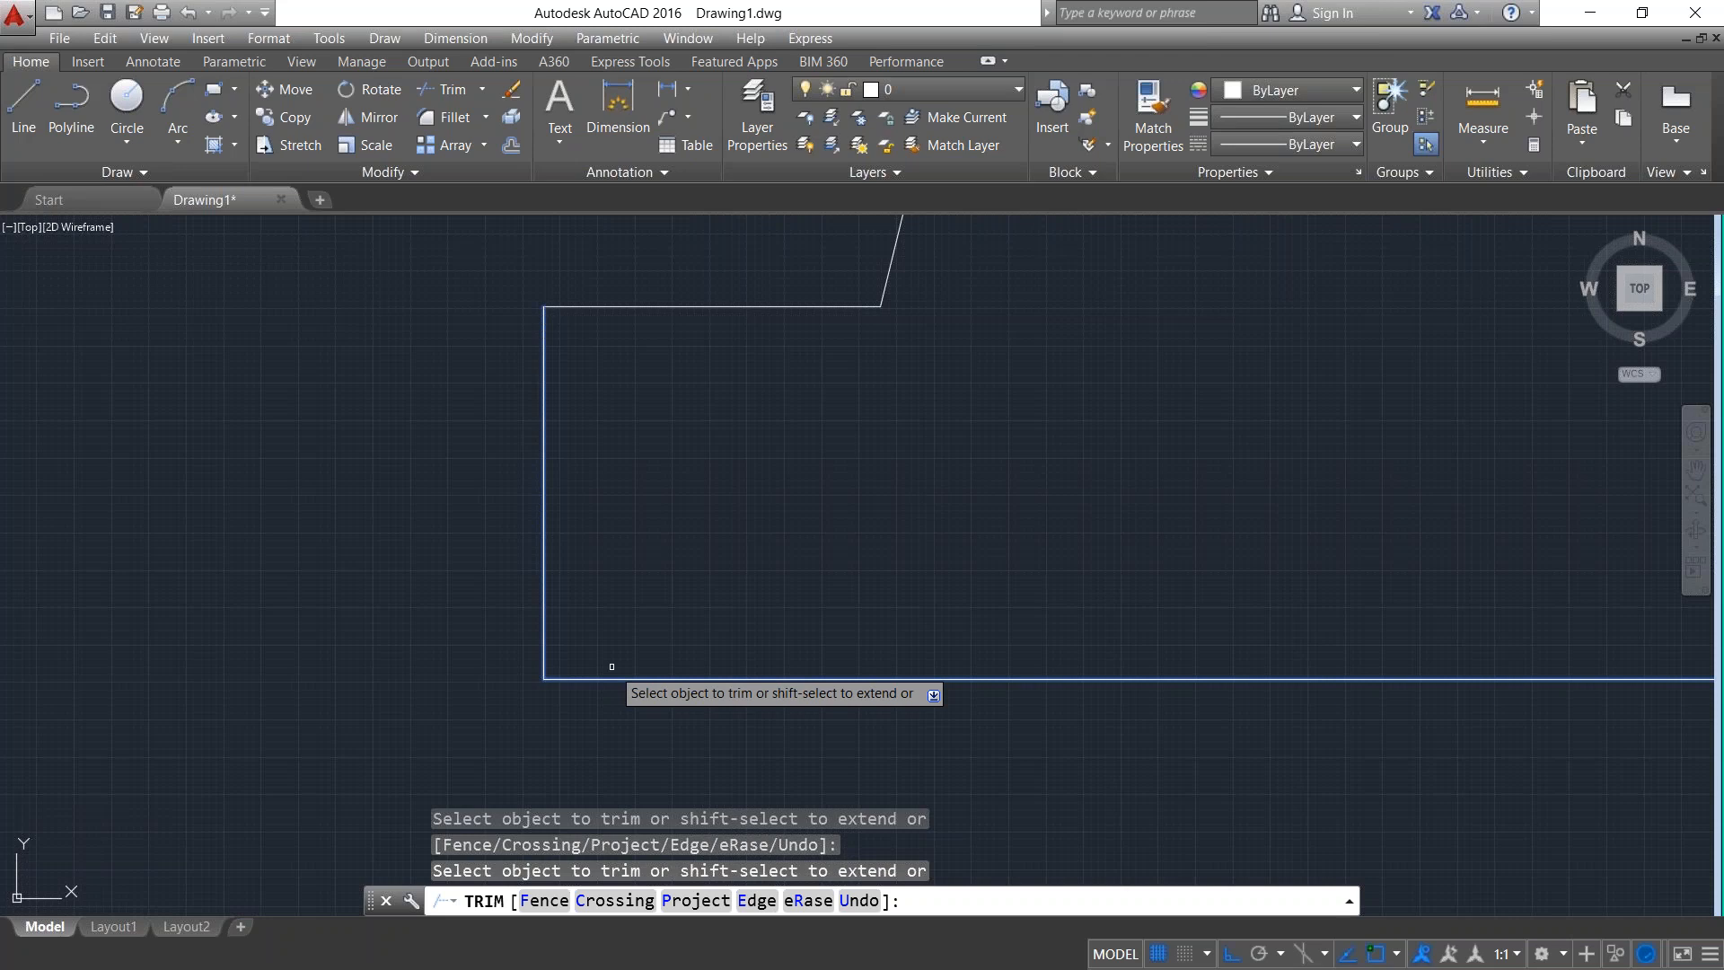
pyautogui.scroll(6, 696, 567)
pyautogui.scroll(-15, 691, 569)
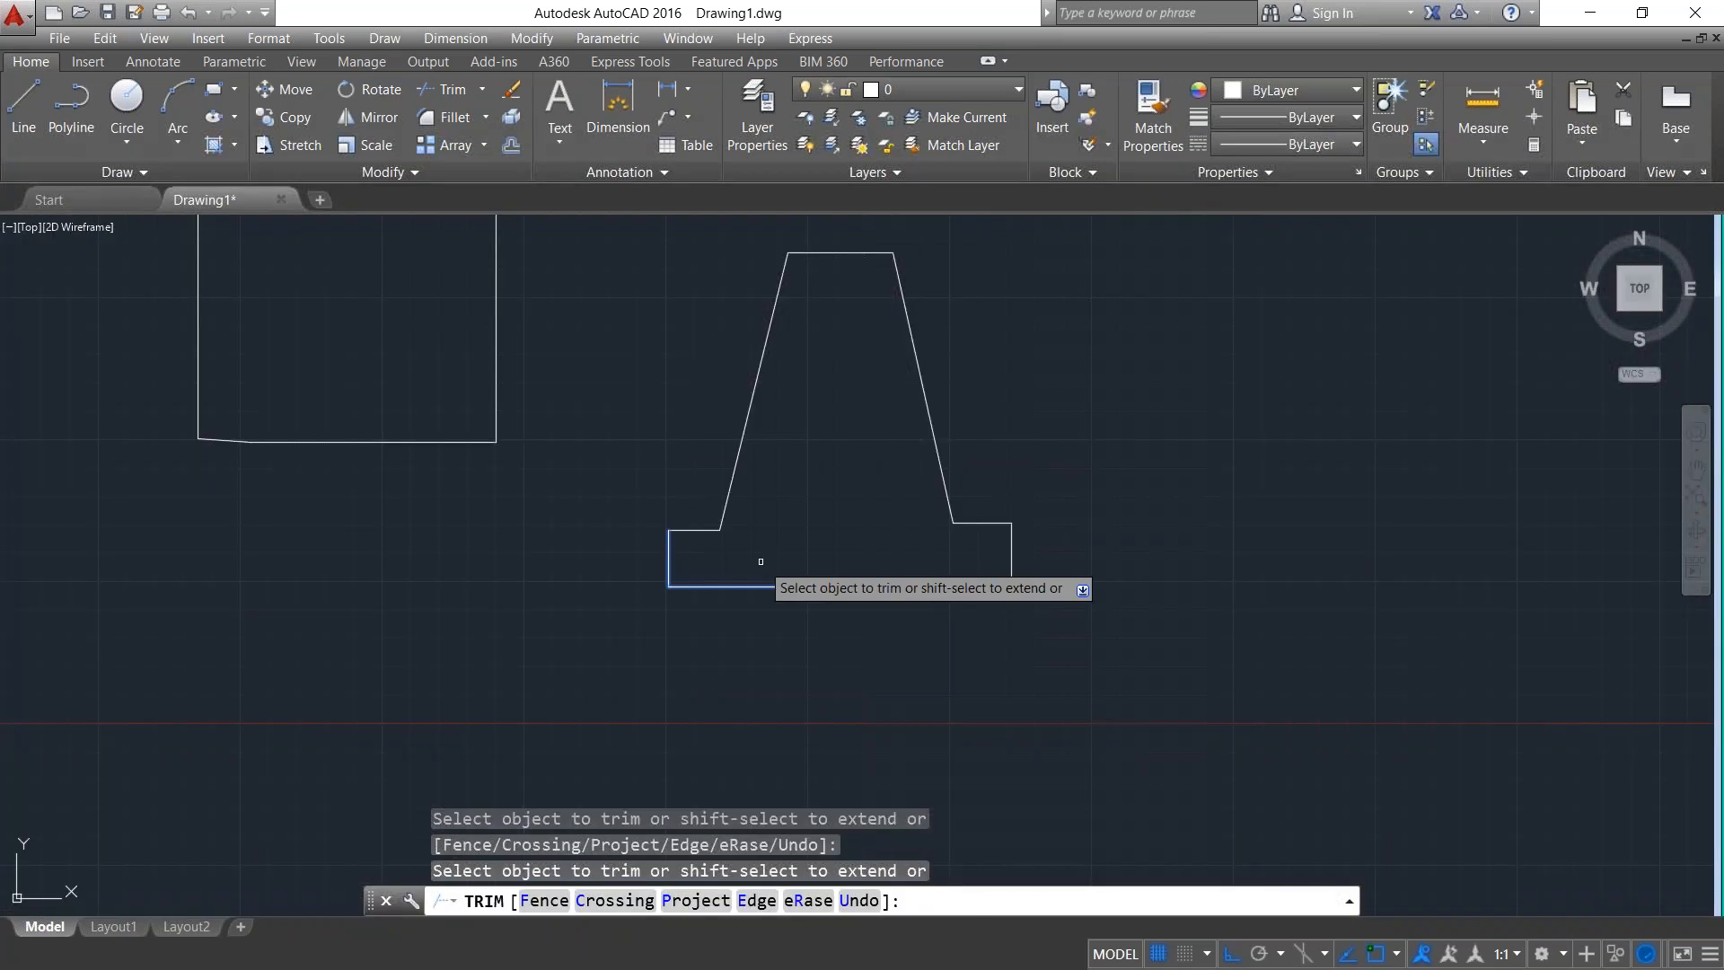
pyautogui.press('Escape')
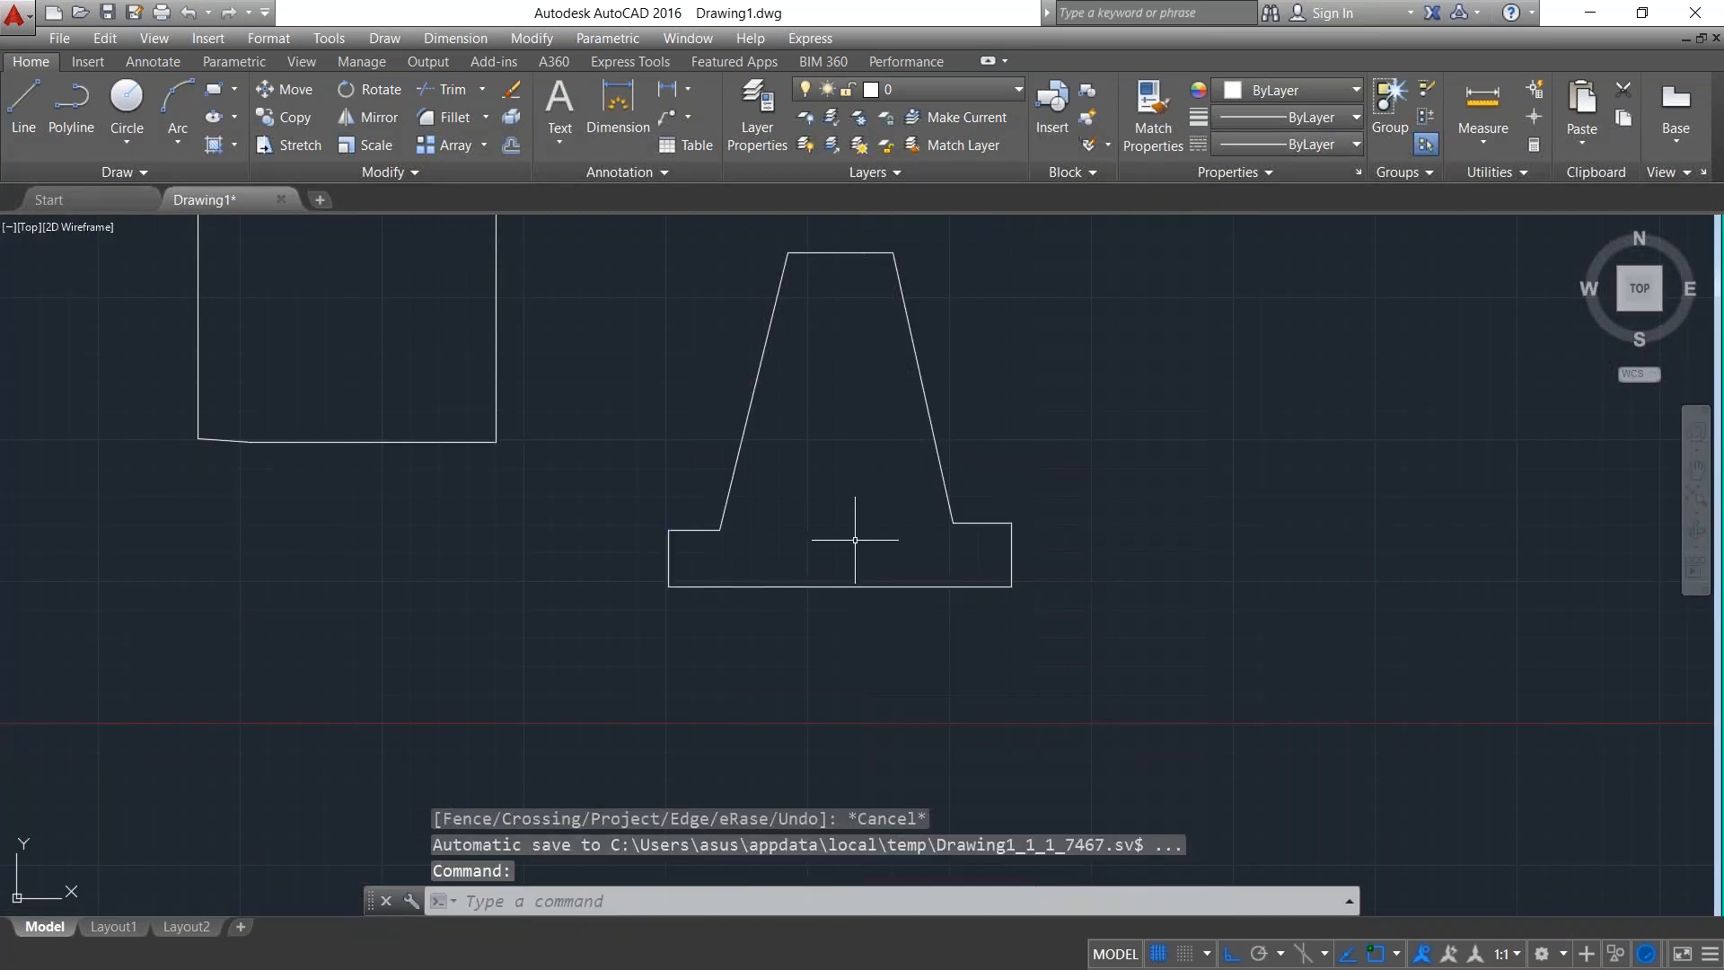
# Draw lines from the base's lower-right corner rightward, upward, back to its upper-right corner, and horizontally left past the sloped side into the shape.
pyautogui.write('l')
pyautogui.press('Return')
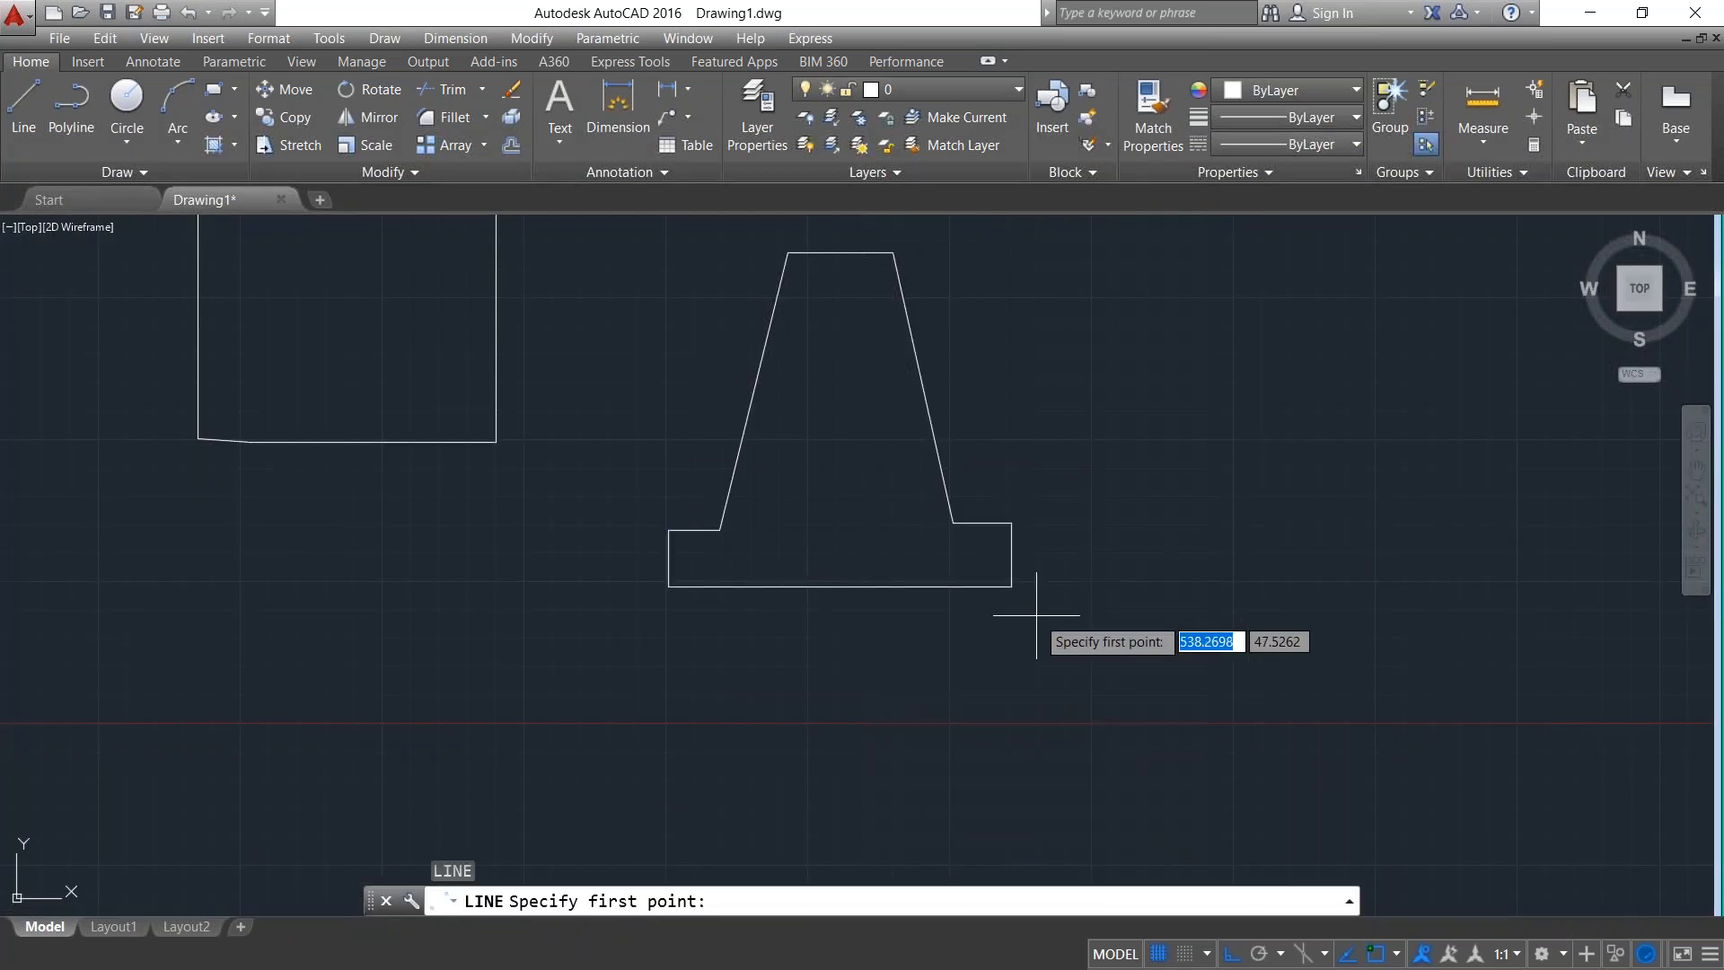
pyautogui.click(1011, 586)
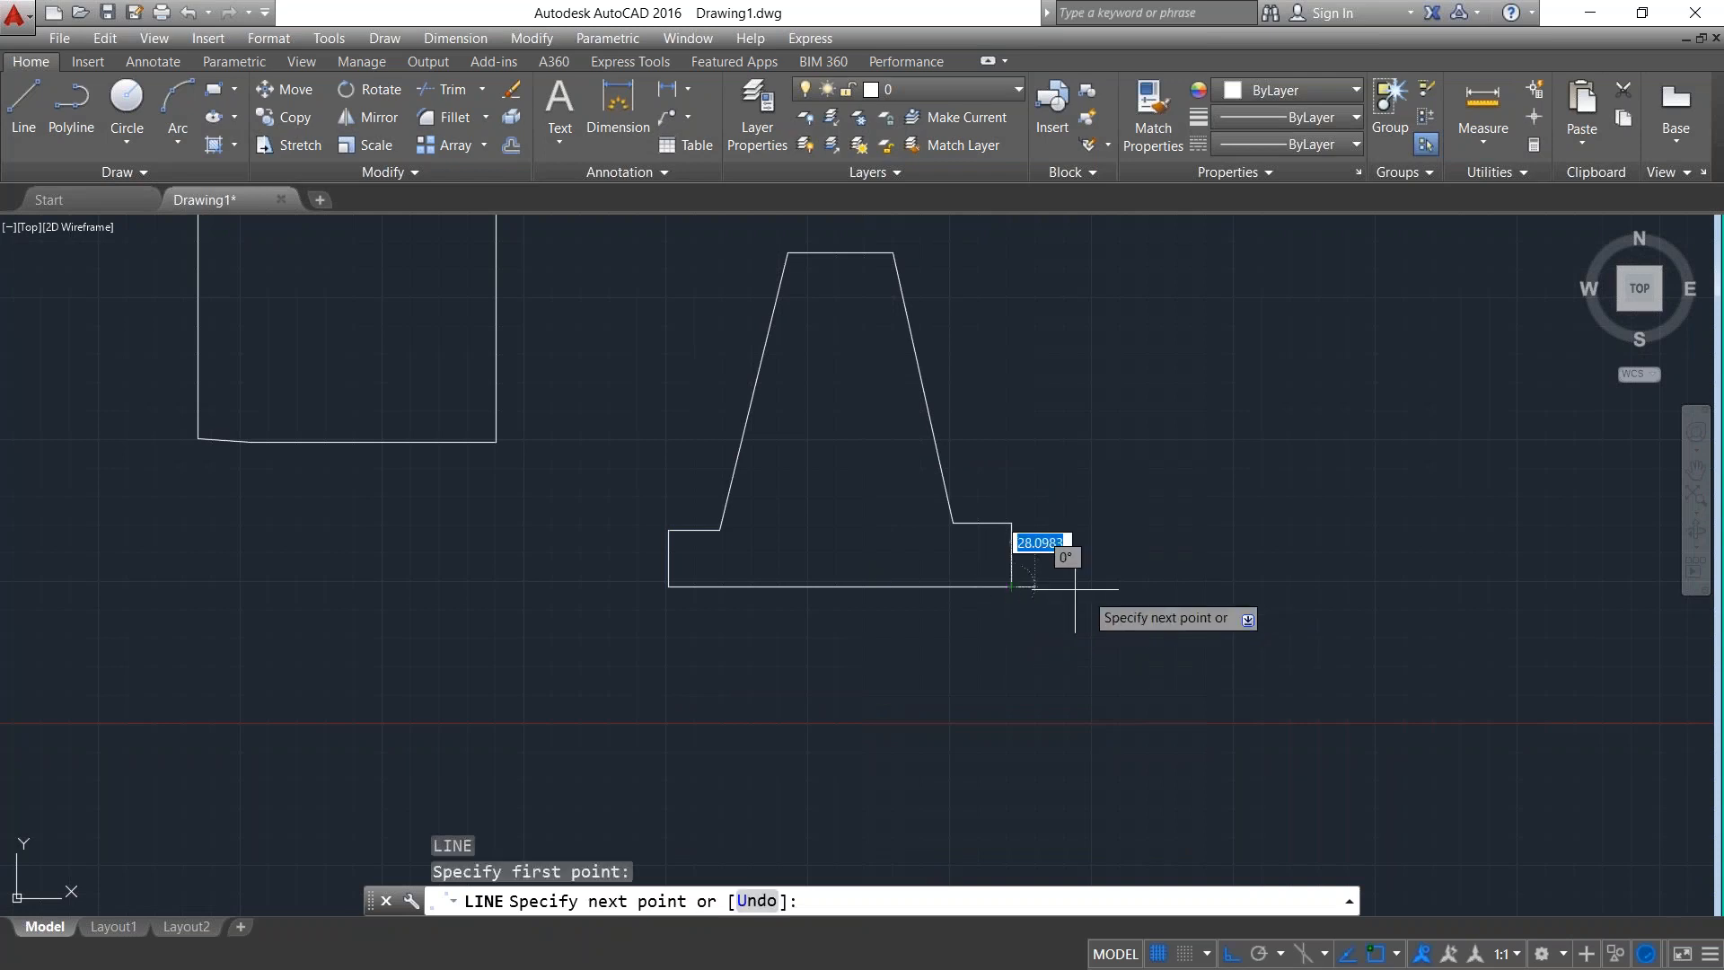
pyautogui.click(1249, 552)
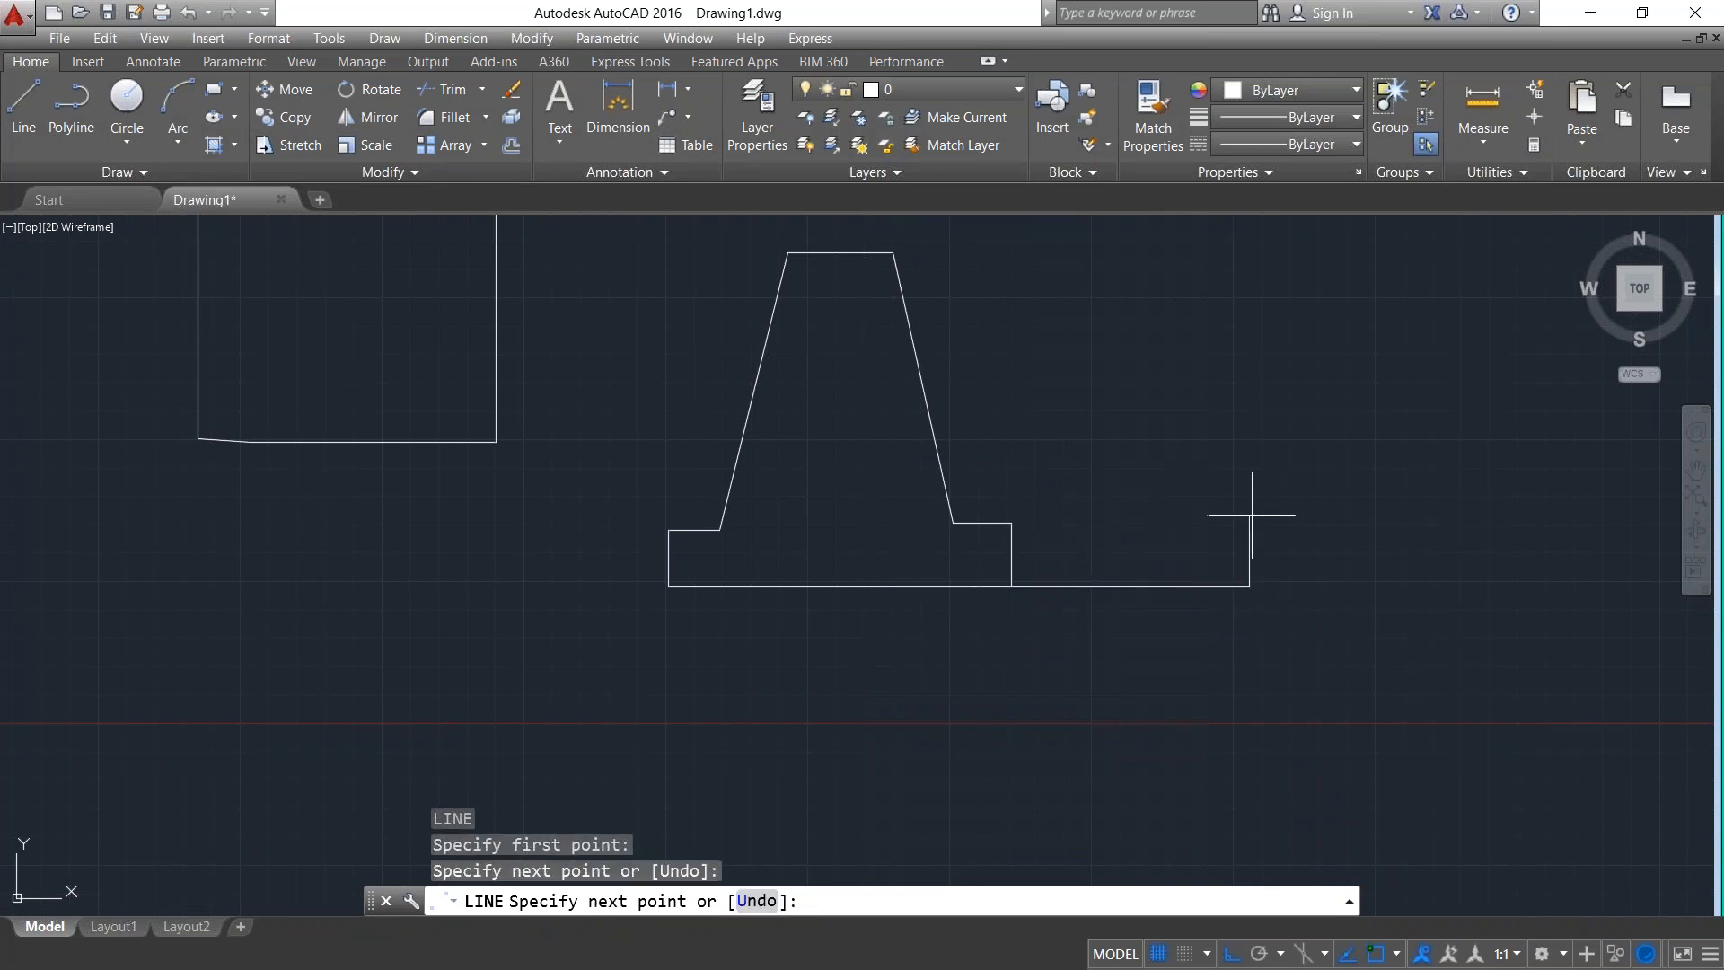
pyautogui.click(1247, 515)
pyautogui.click(1012, 522)
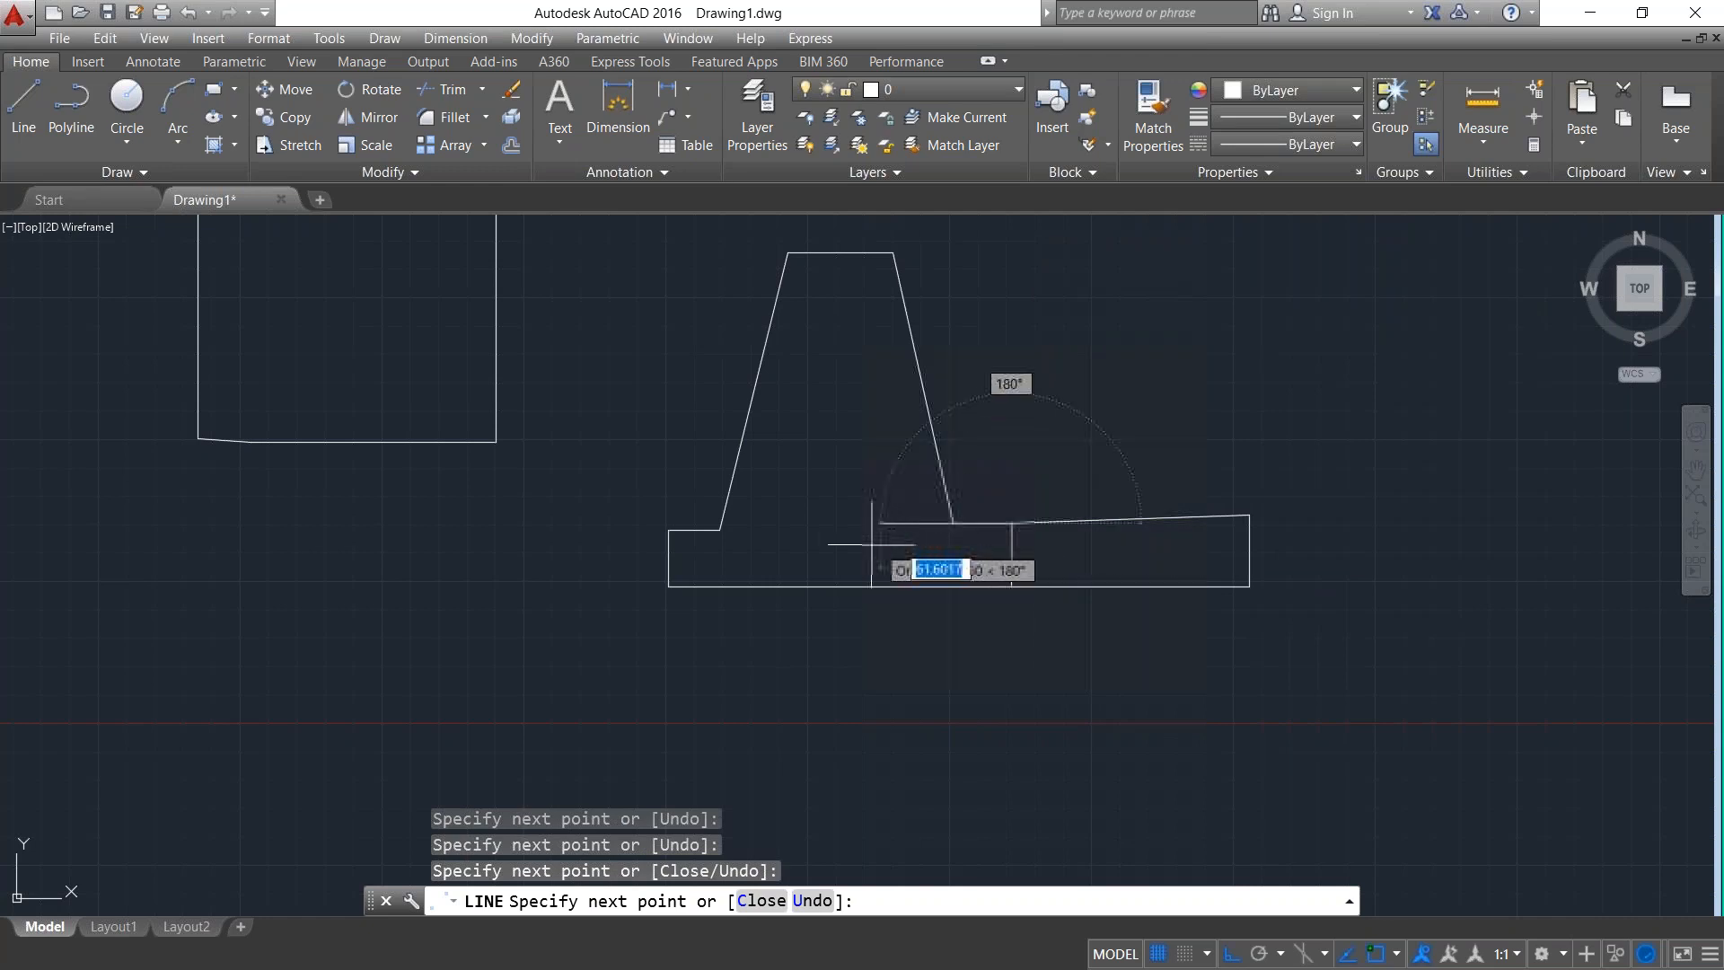
pyautogui.click(837, 522)
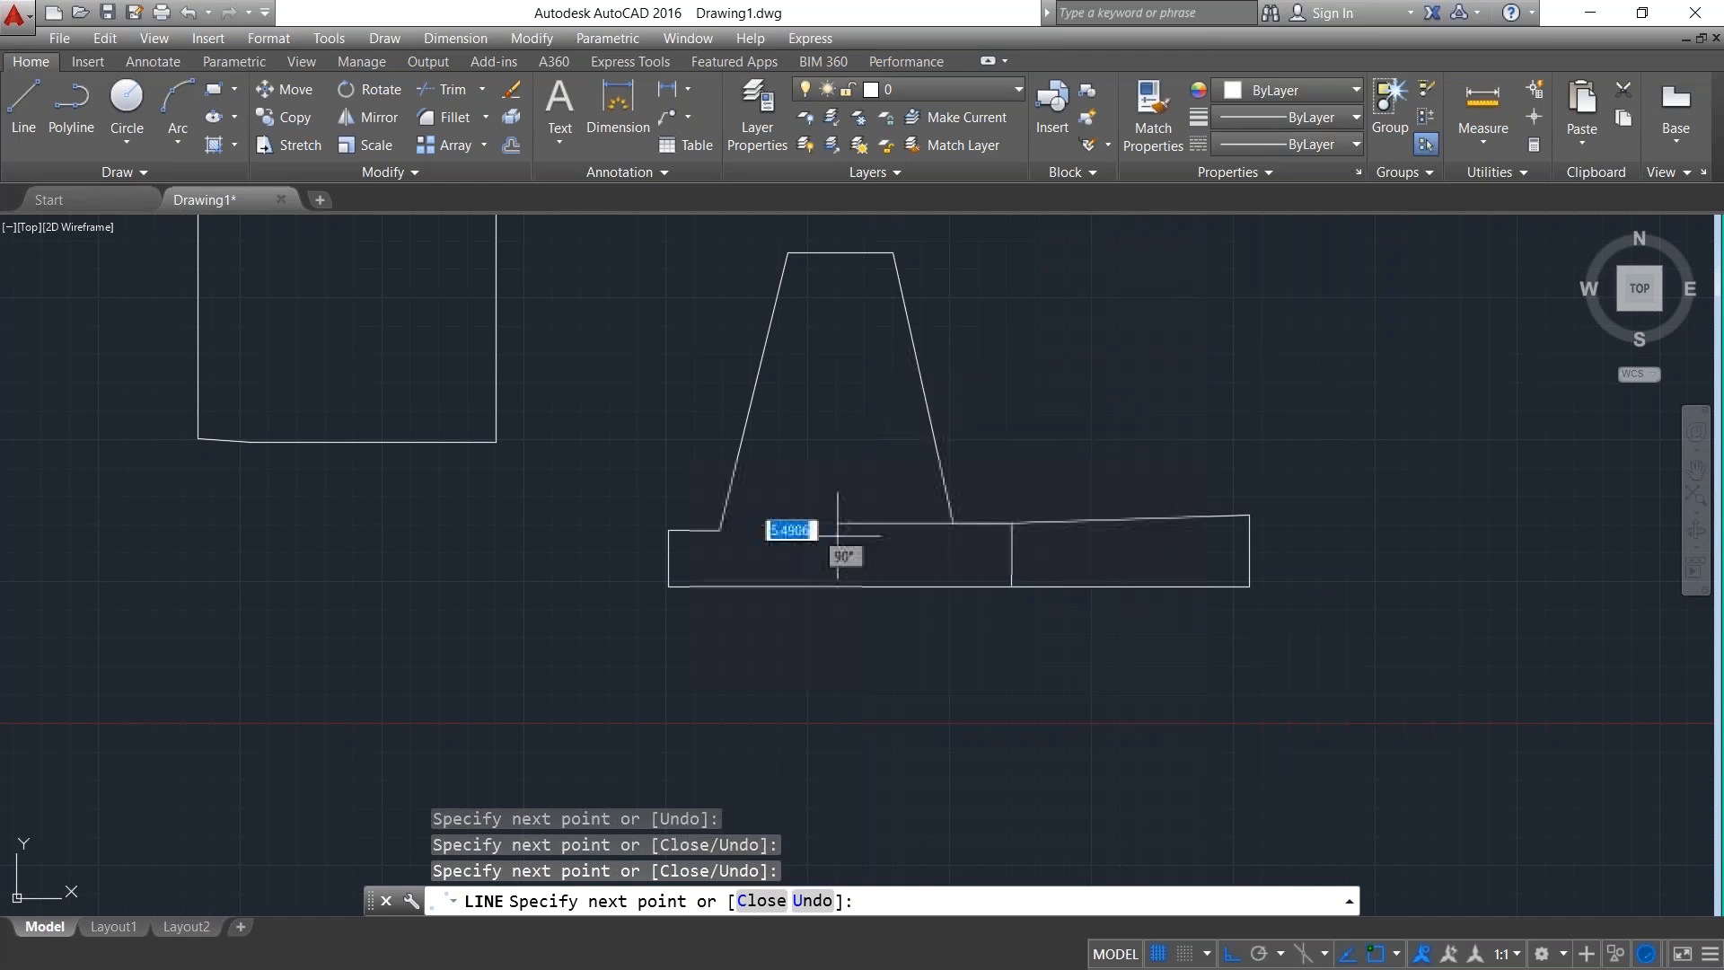
pyautogui.press('Escape')
# Trim the horizontal segment extending inside the shape back to its right sloped side, using all objects as cutting edges.
pyautogui.write('TR')
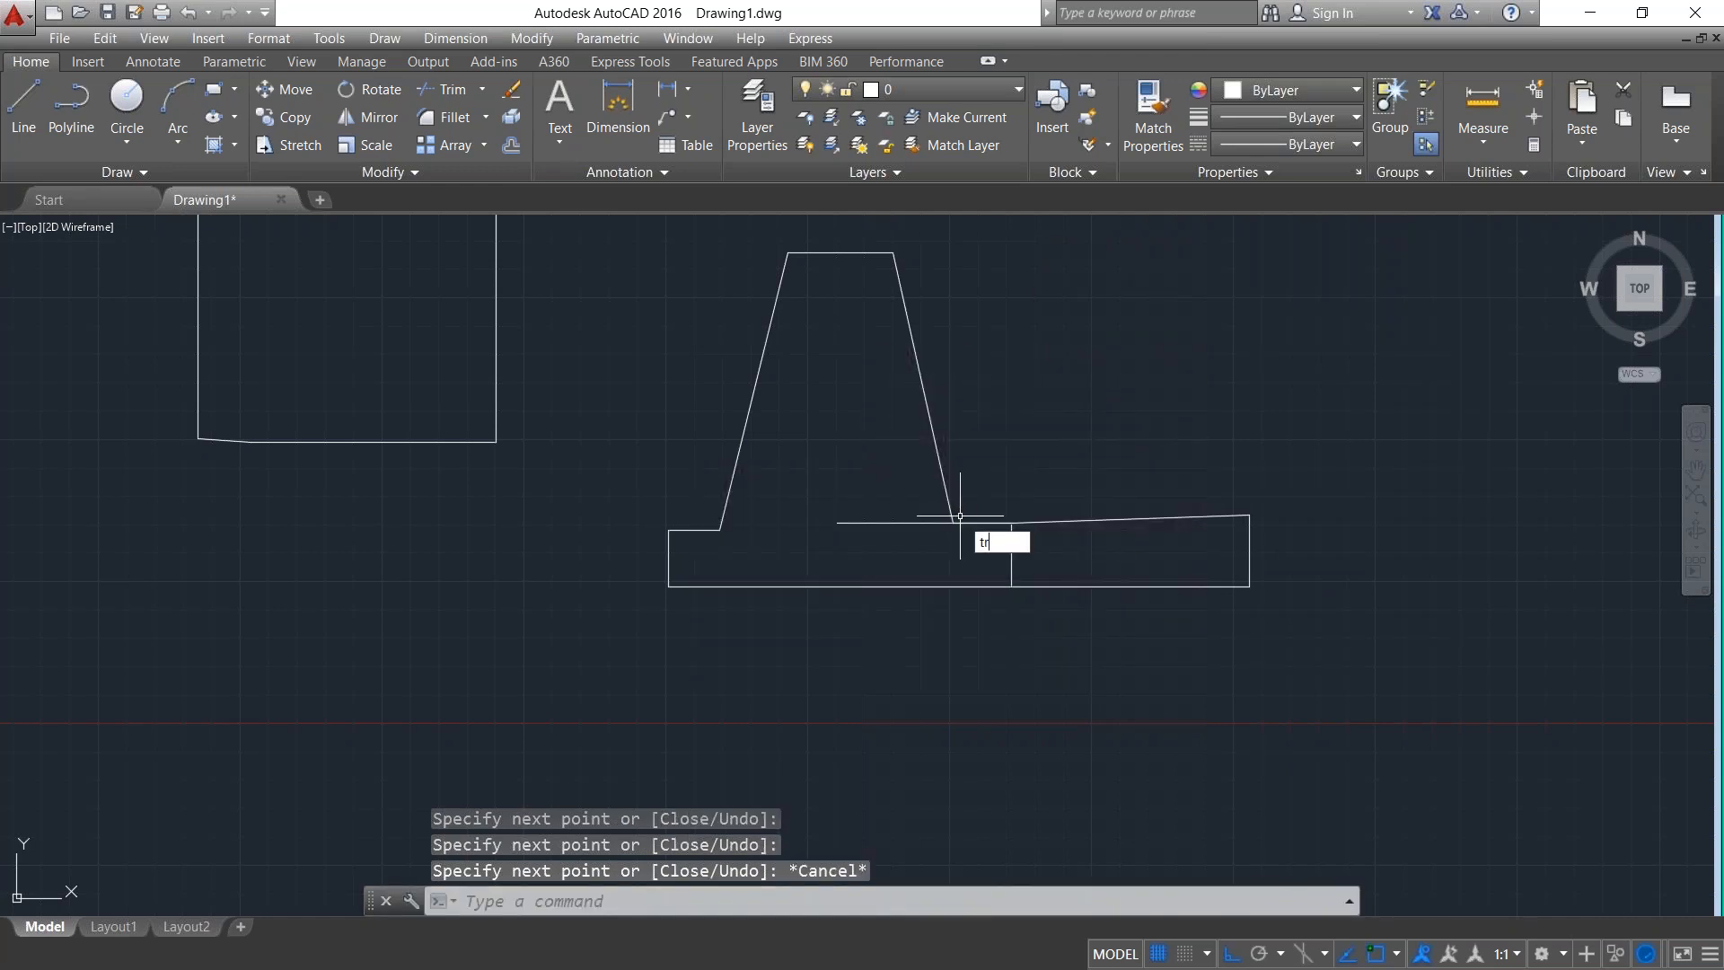
pyautogui.press('Return')
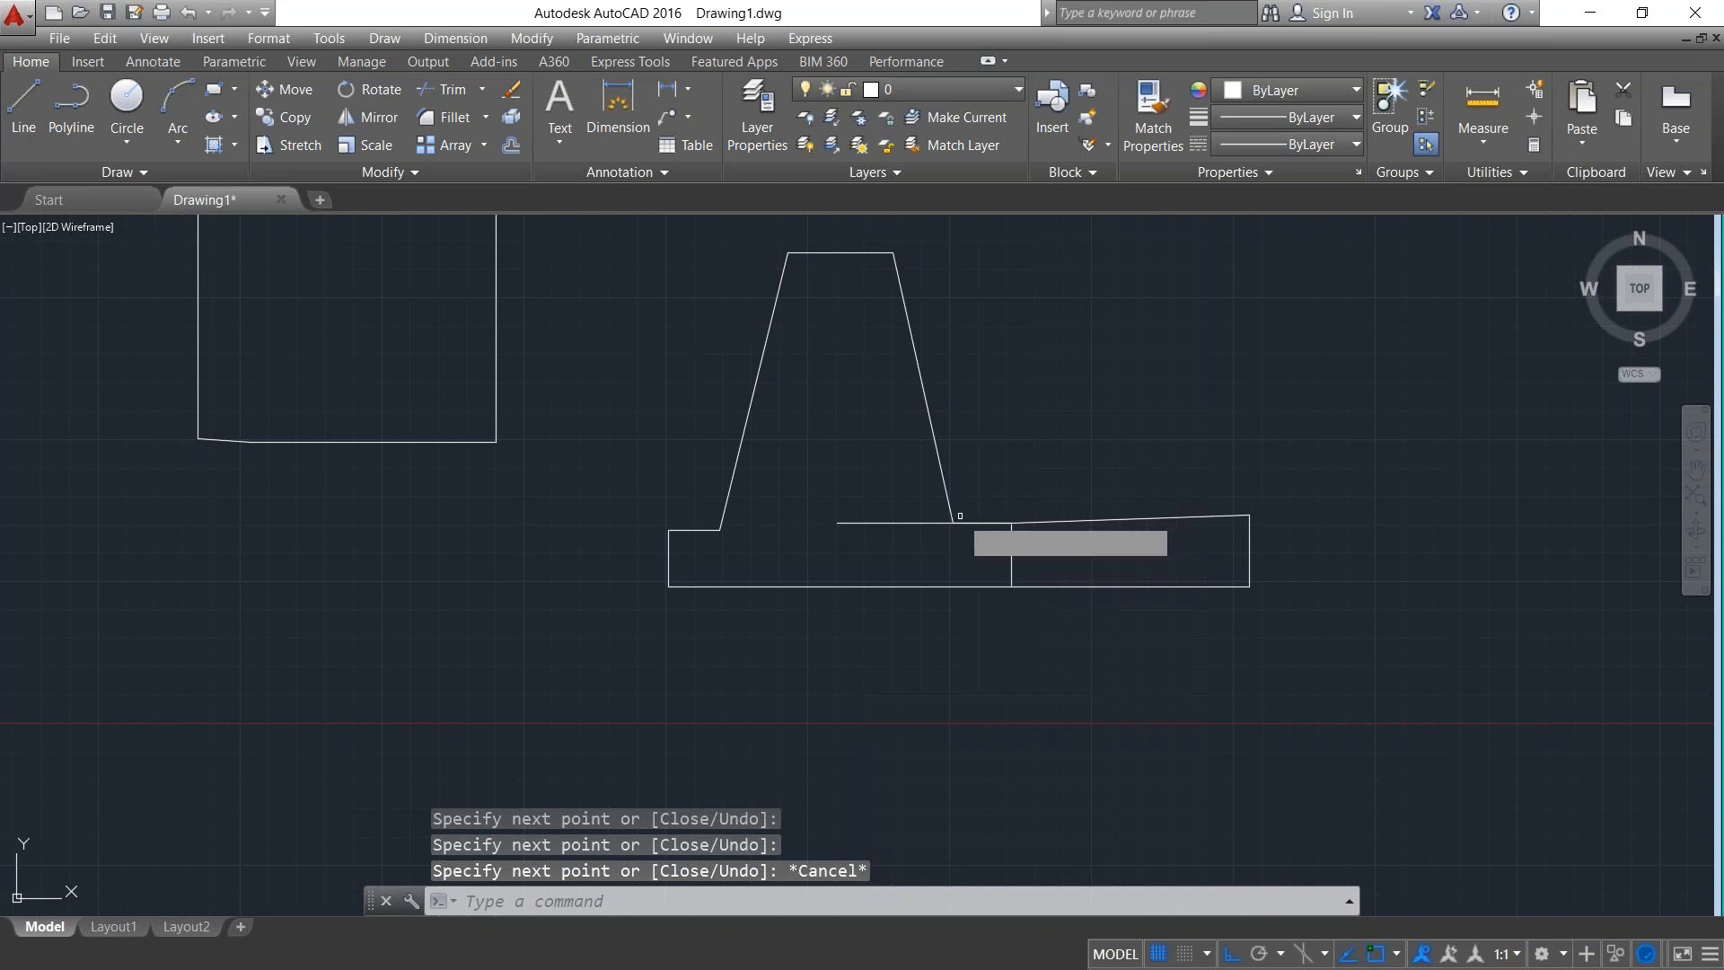
pyautogui.press('Return')
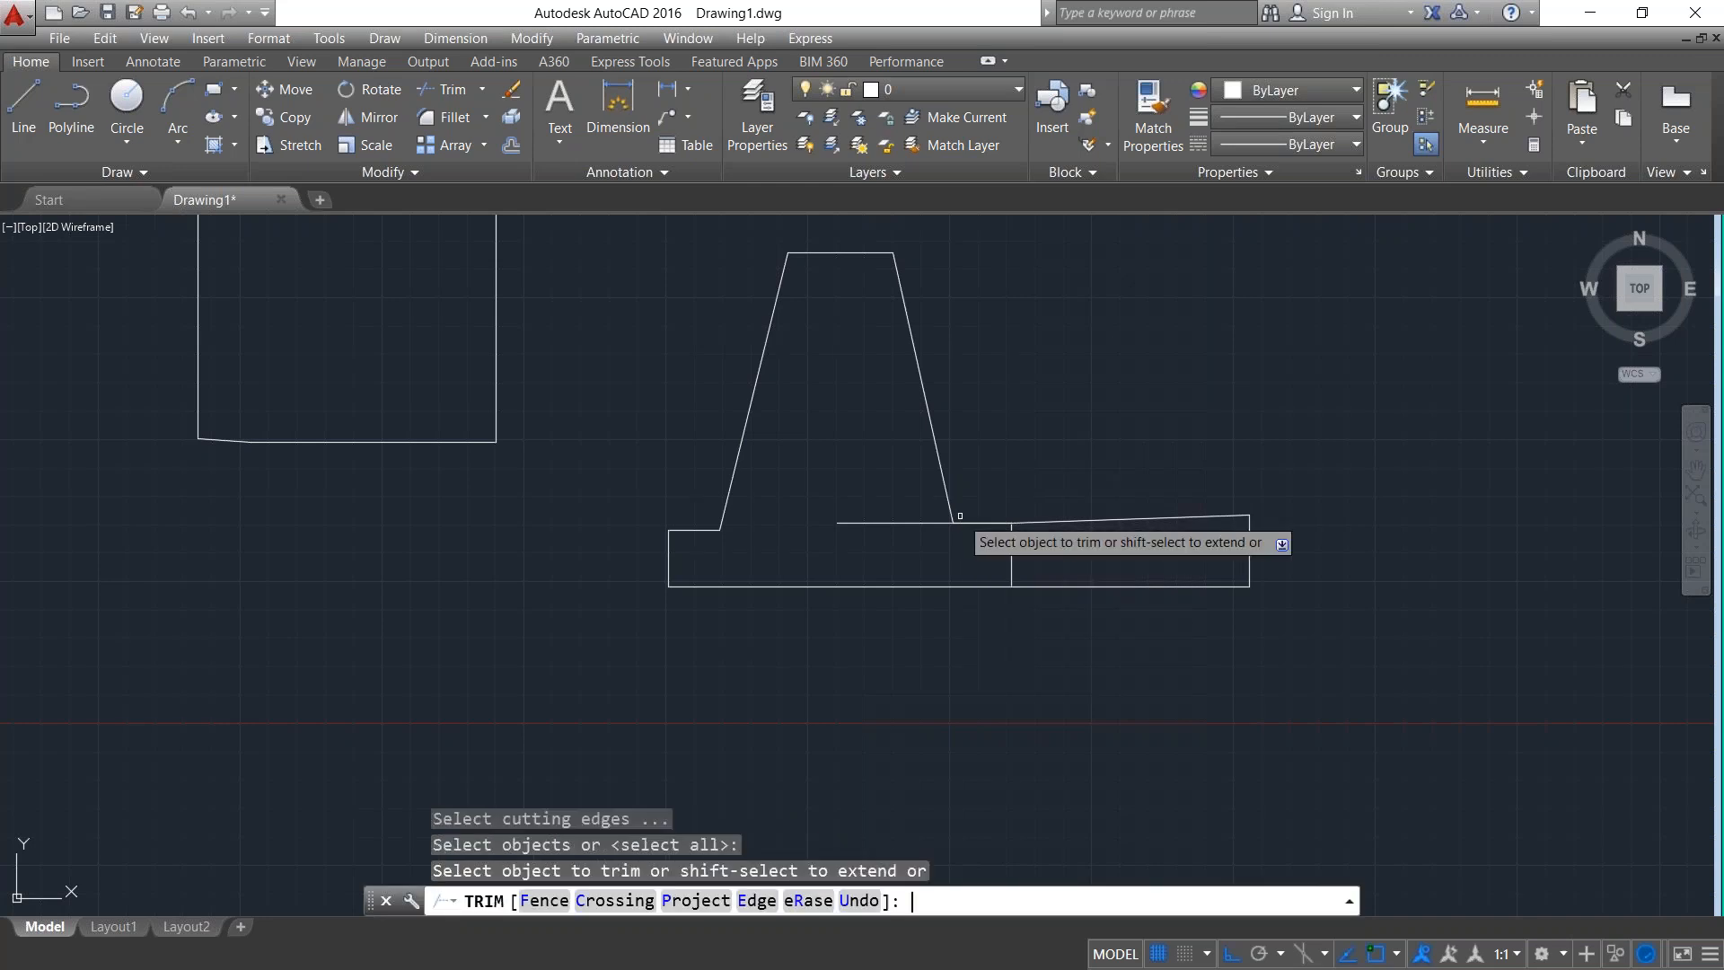
pyautogui.click(890, 523)
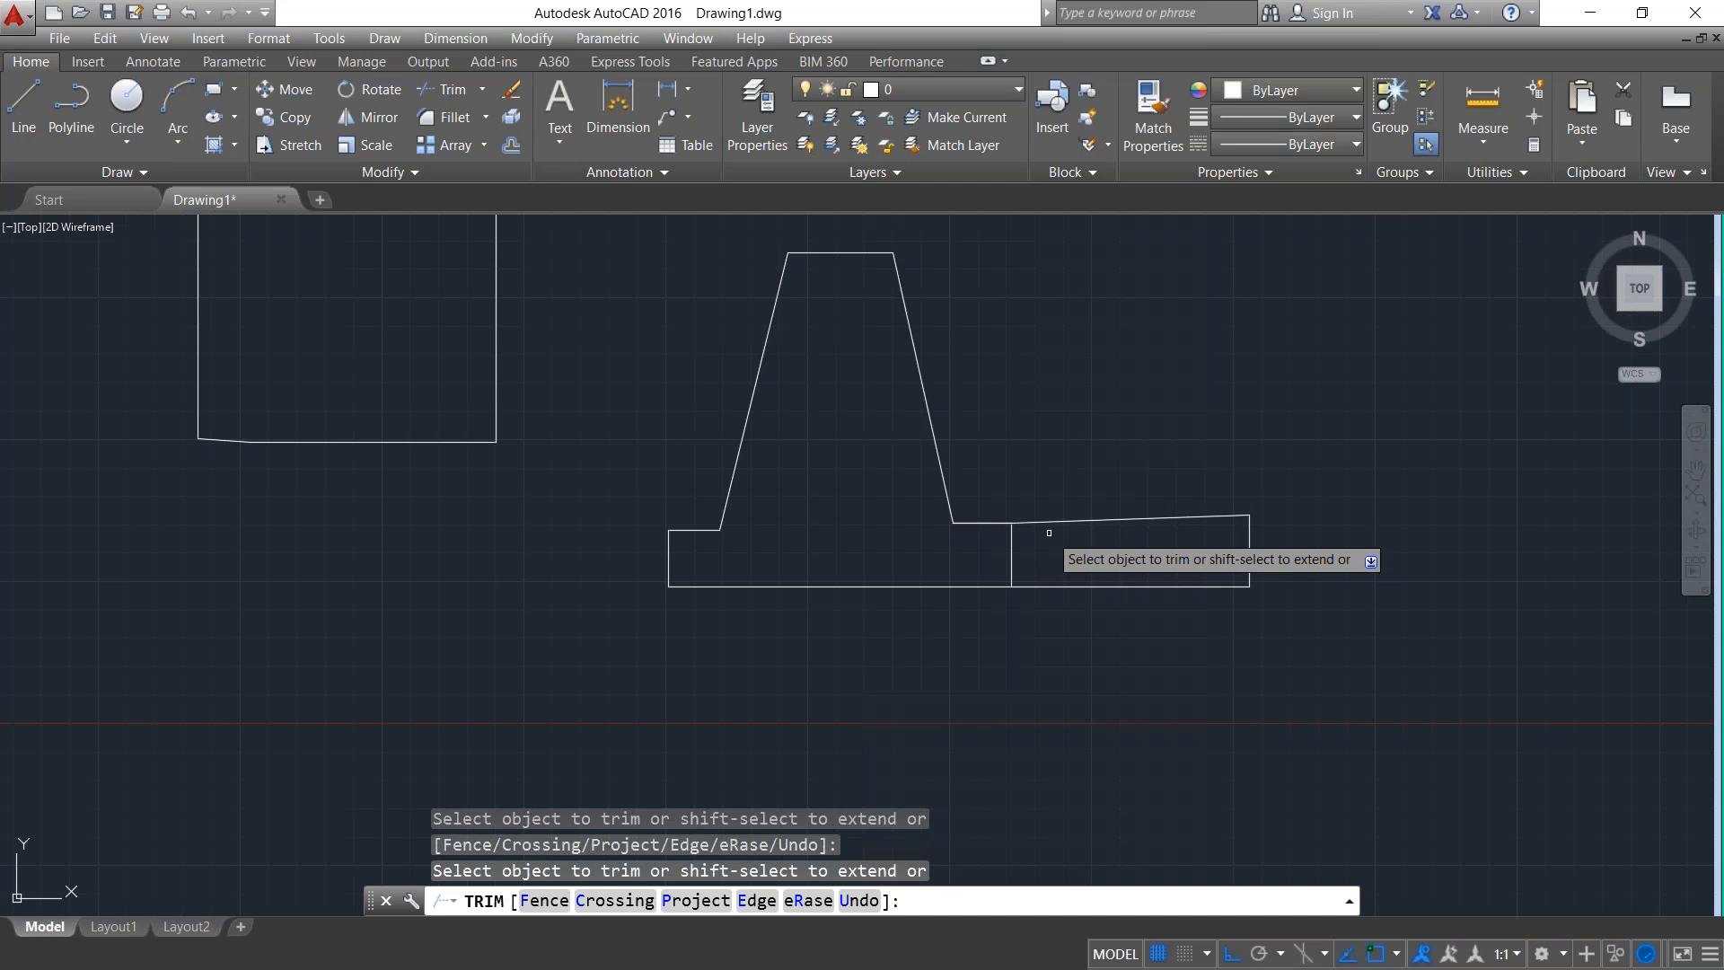
pyautogui.press('Escape')
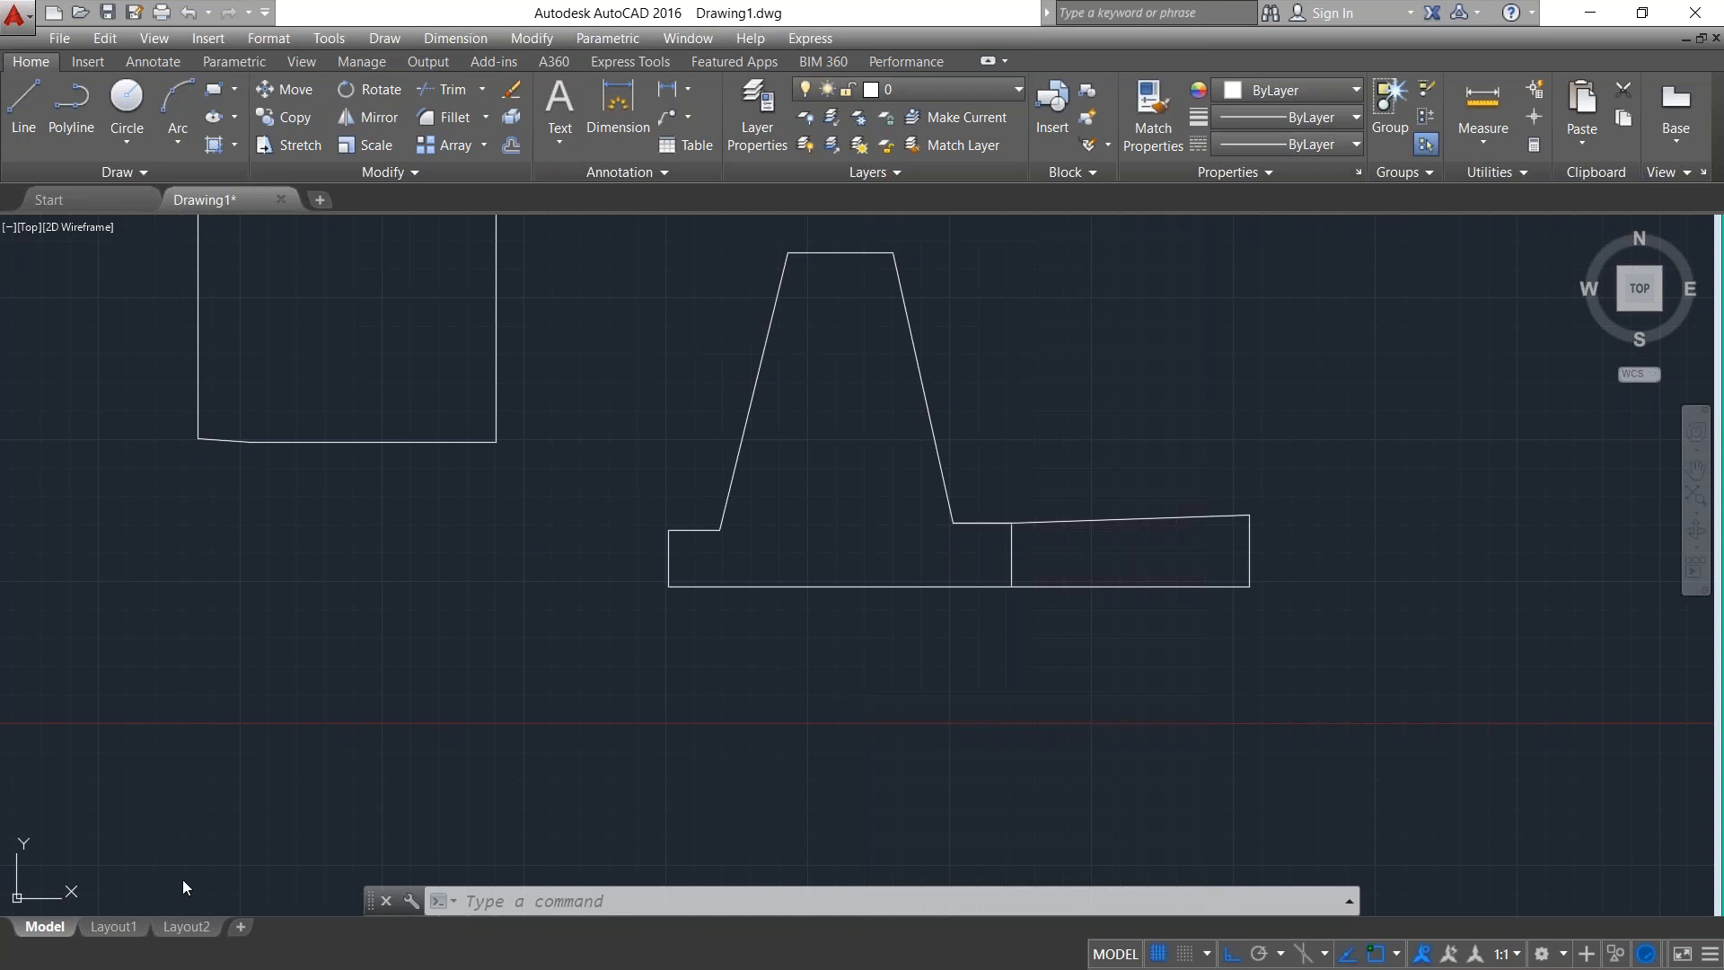
# Switch to Adobe Acrobat Reader and examine the three-button mouse diagram in Scan 7 Jul 2020 (1).pdf.
pyautogui.hotkey('alt', 'Tab')
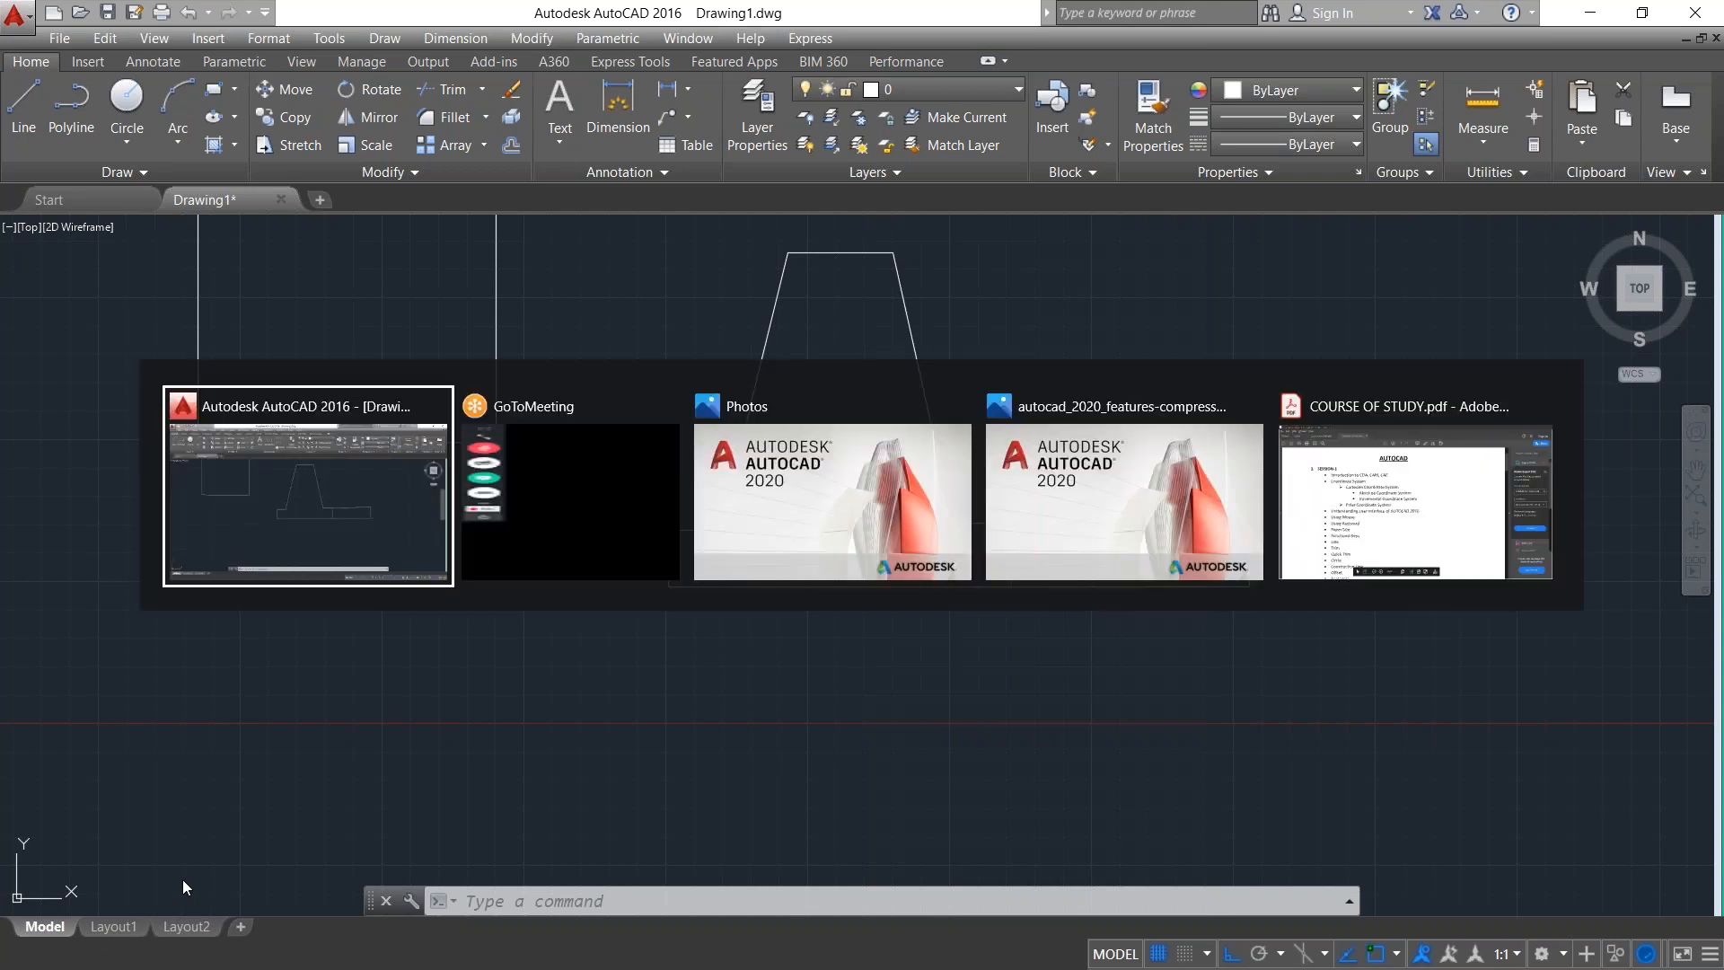
pyautogui.hotkey('alt', 'Tab')
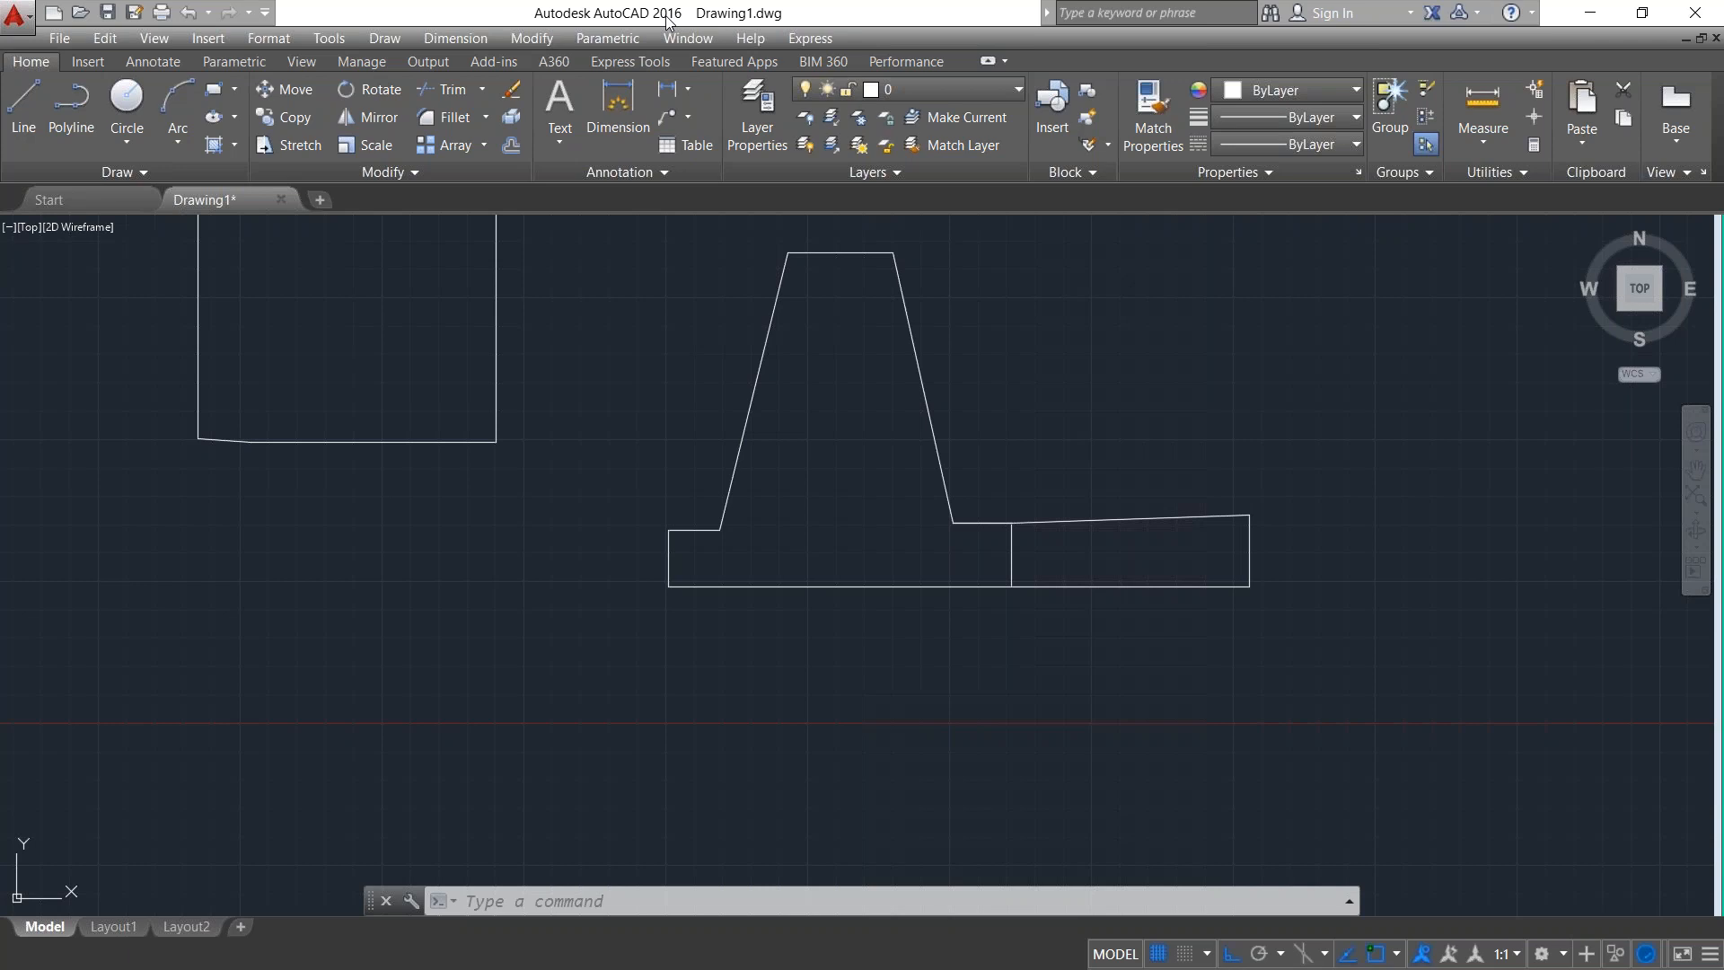
pyautogui.hotkey('alt', 'Tab')
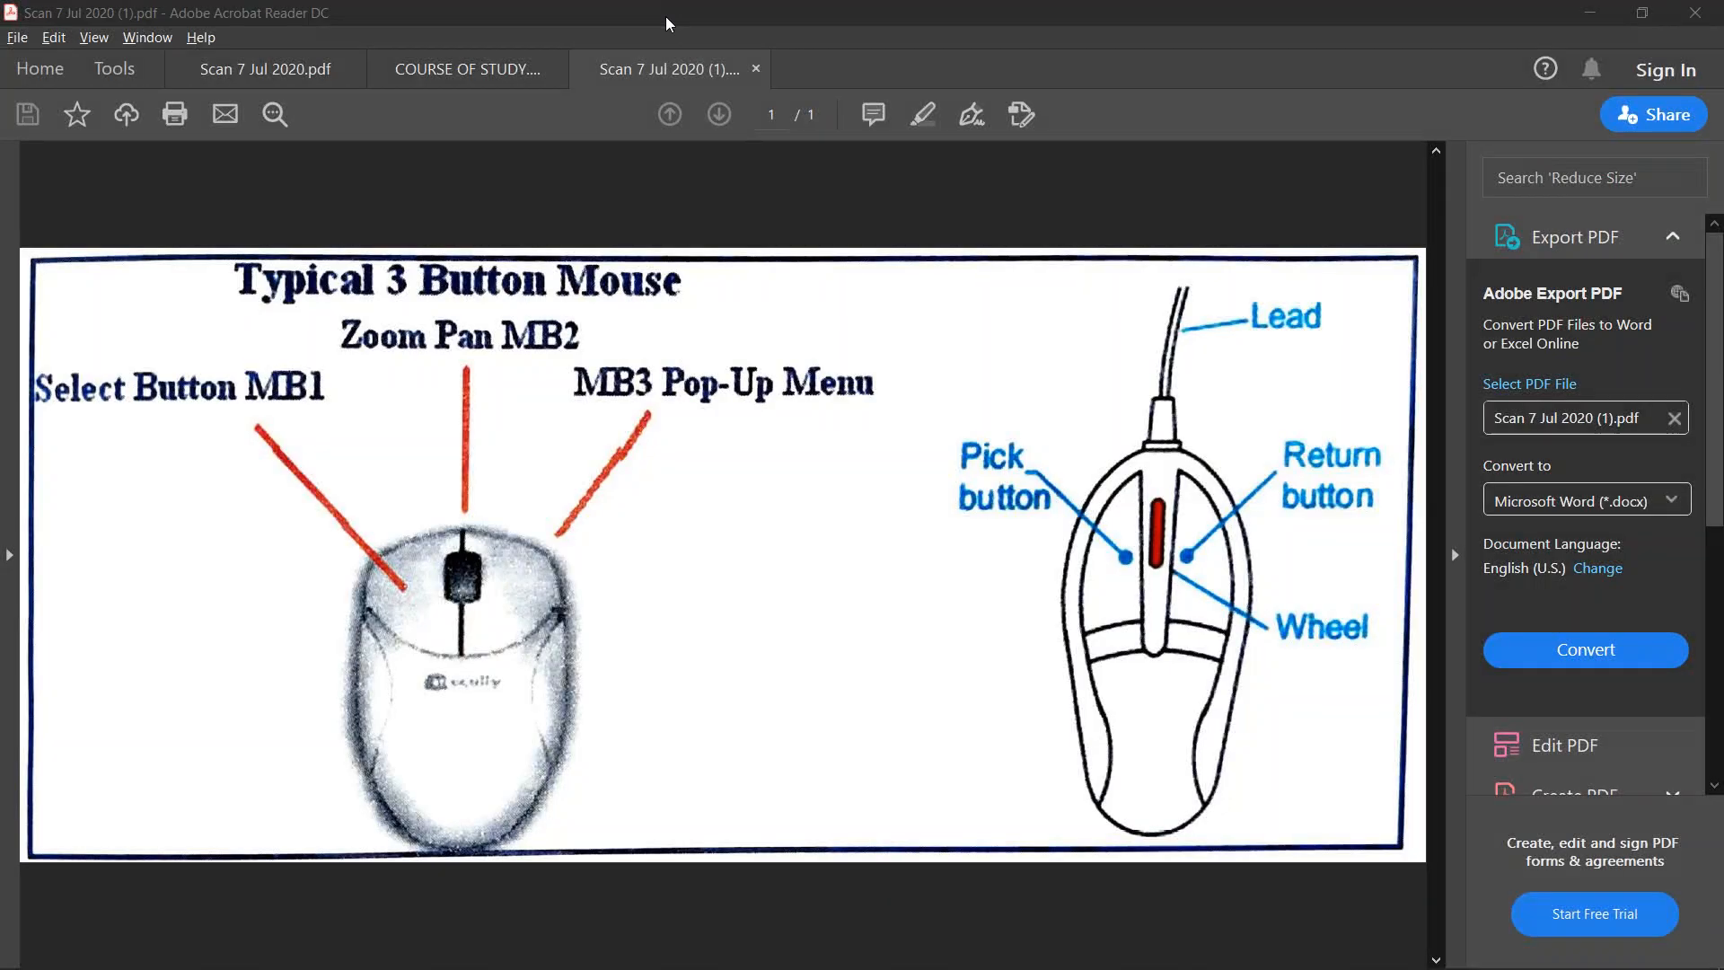
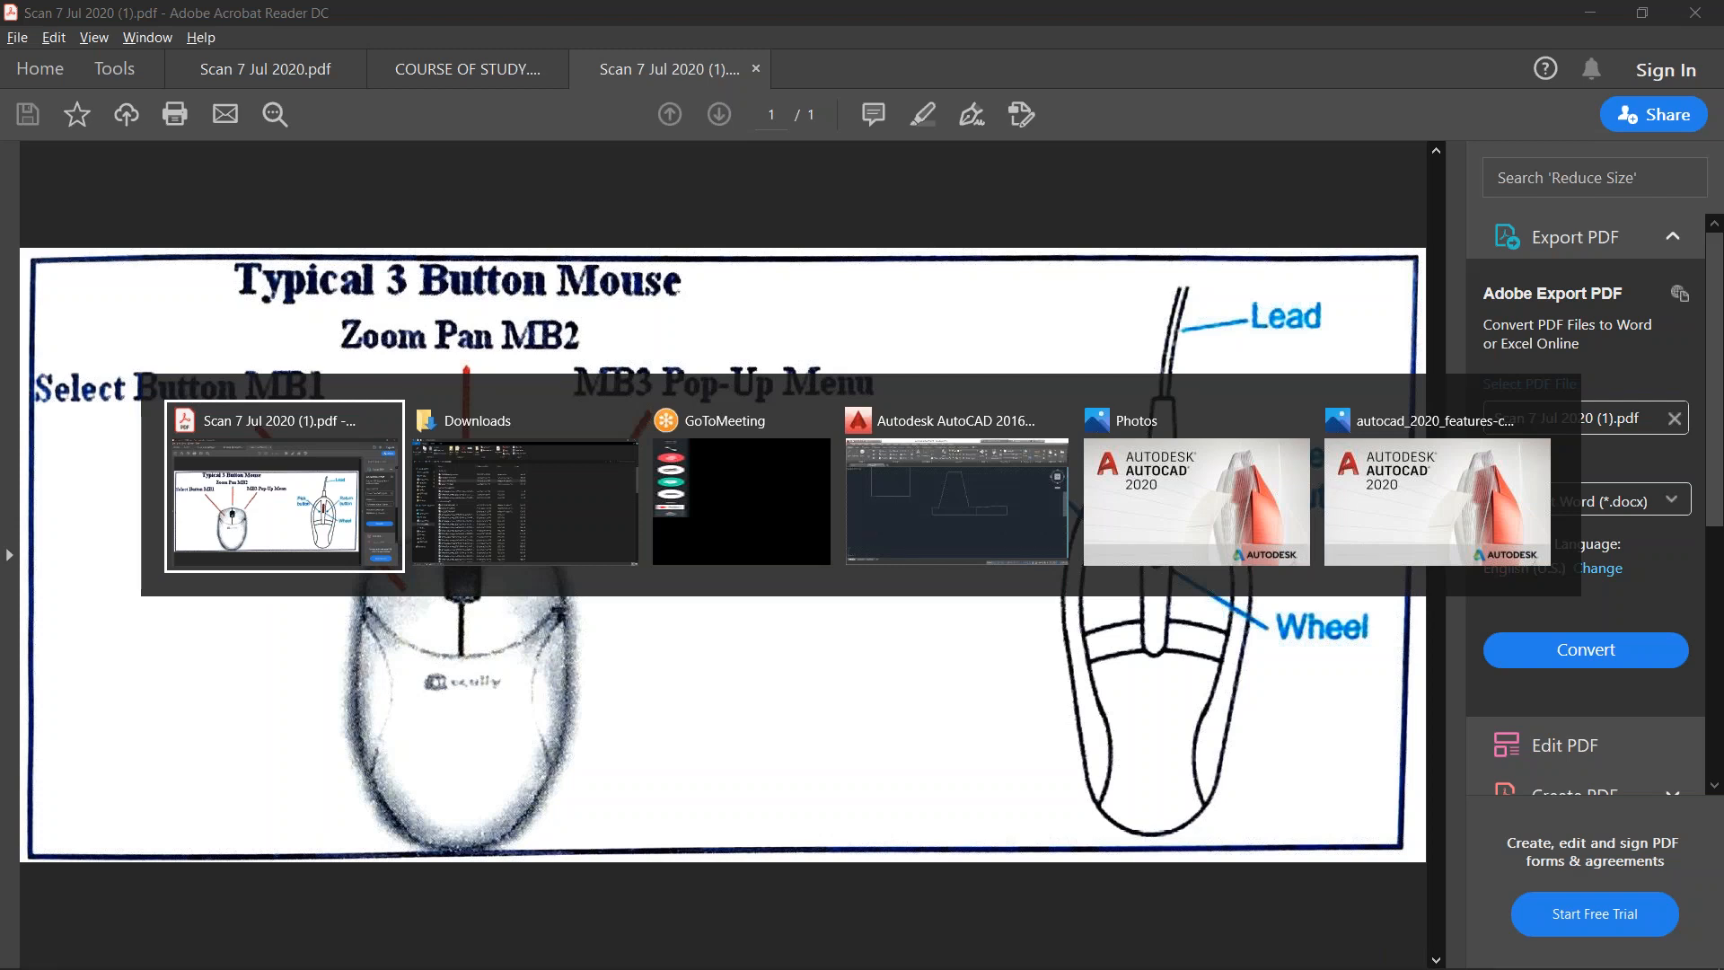
# Switch back to AutoCAD and draw a circle of radius 25 beyond the right side of the two existing circles.
pyautogui.hotkey('alt', 'Tab')
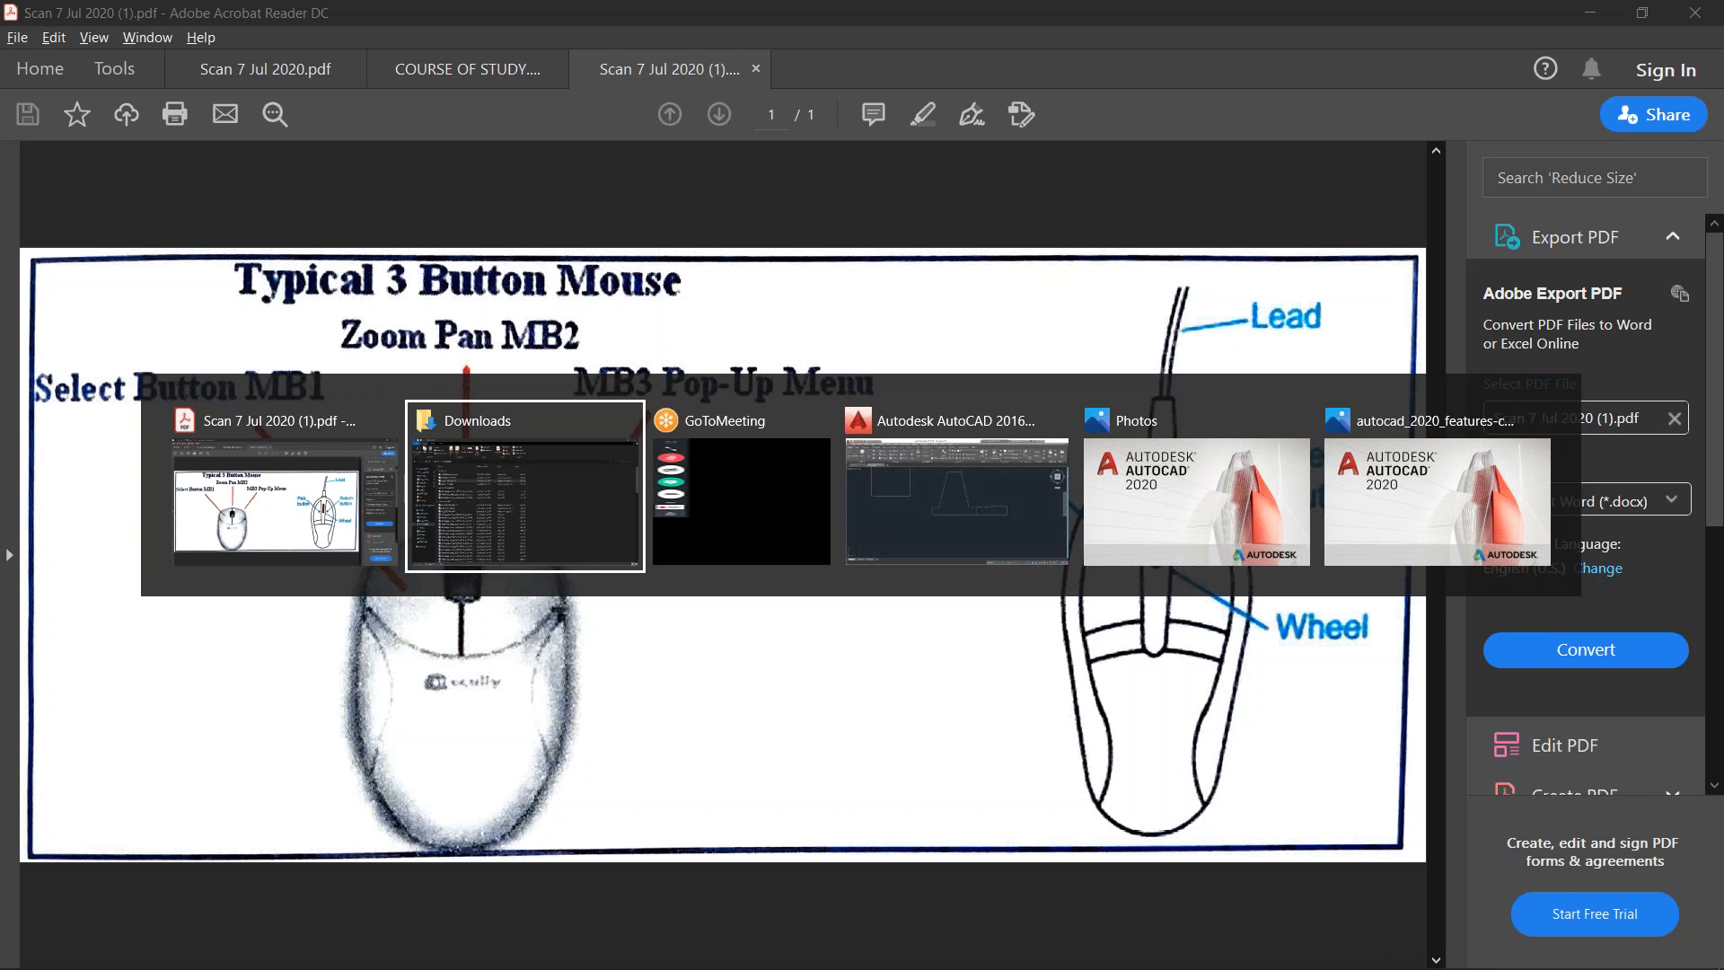
pyautogui.press('Escape')
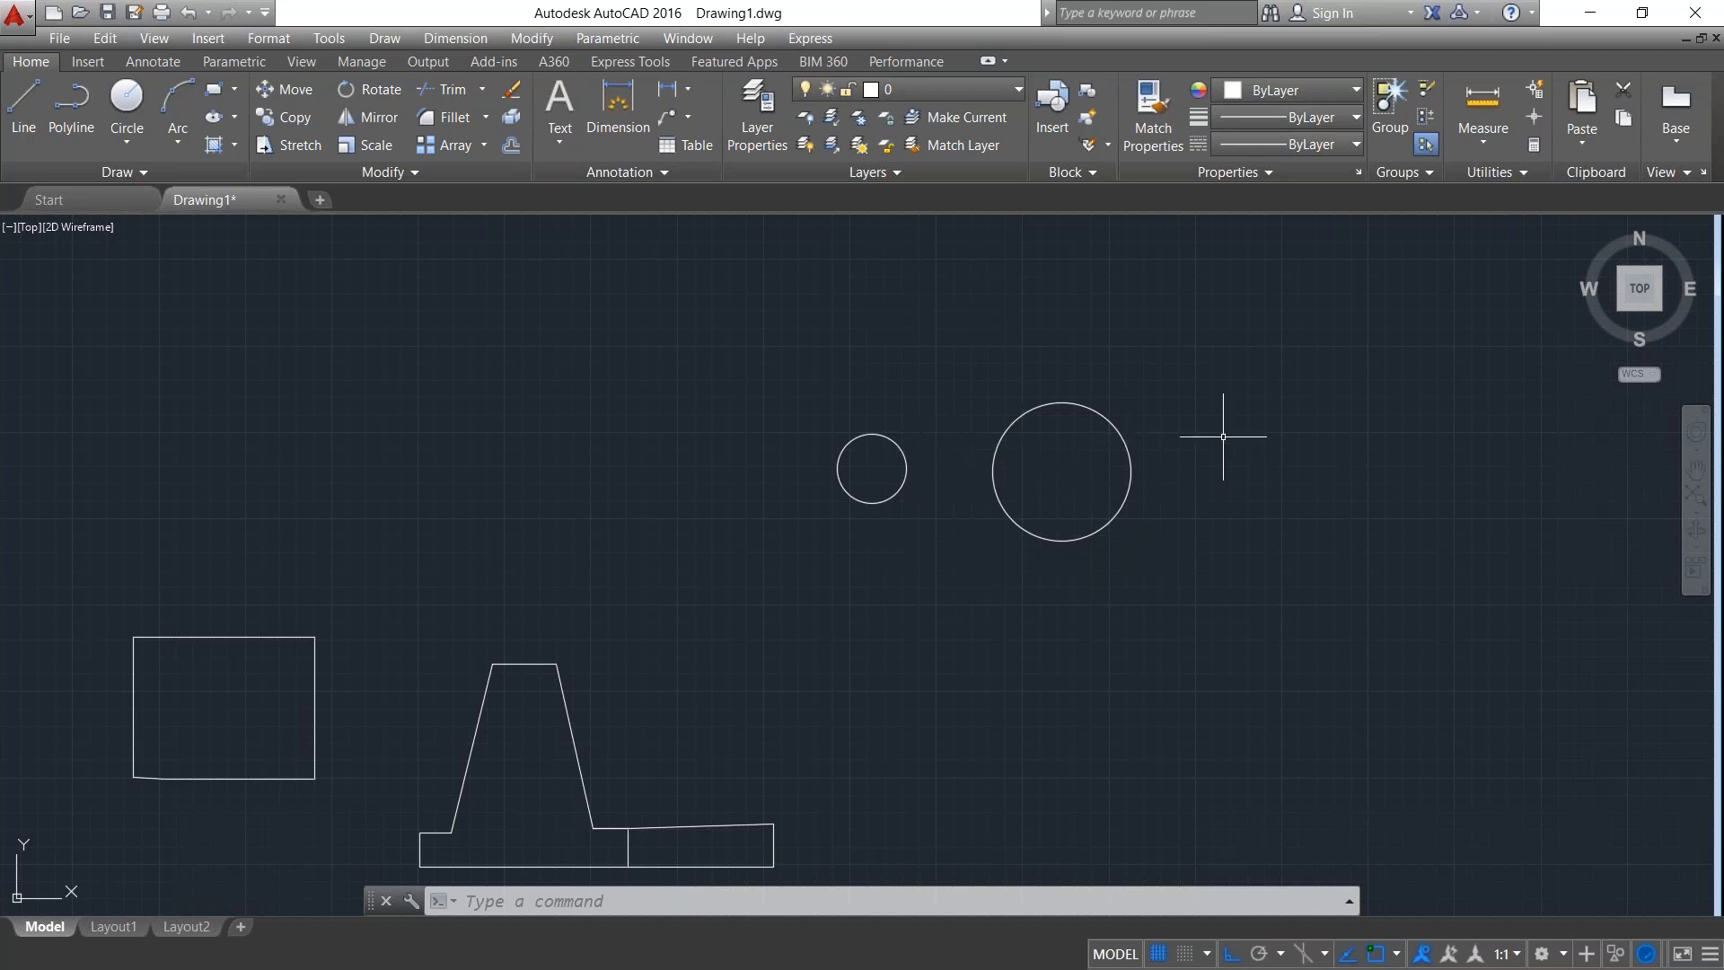
pyautogui.write('c')
pyautogui.press('Return')
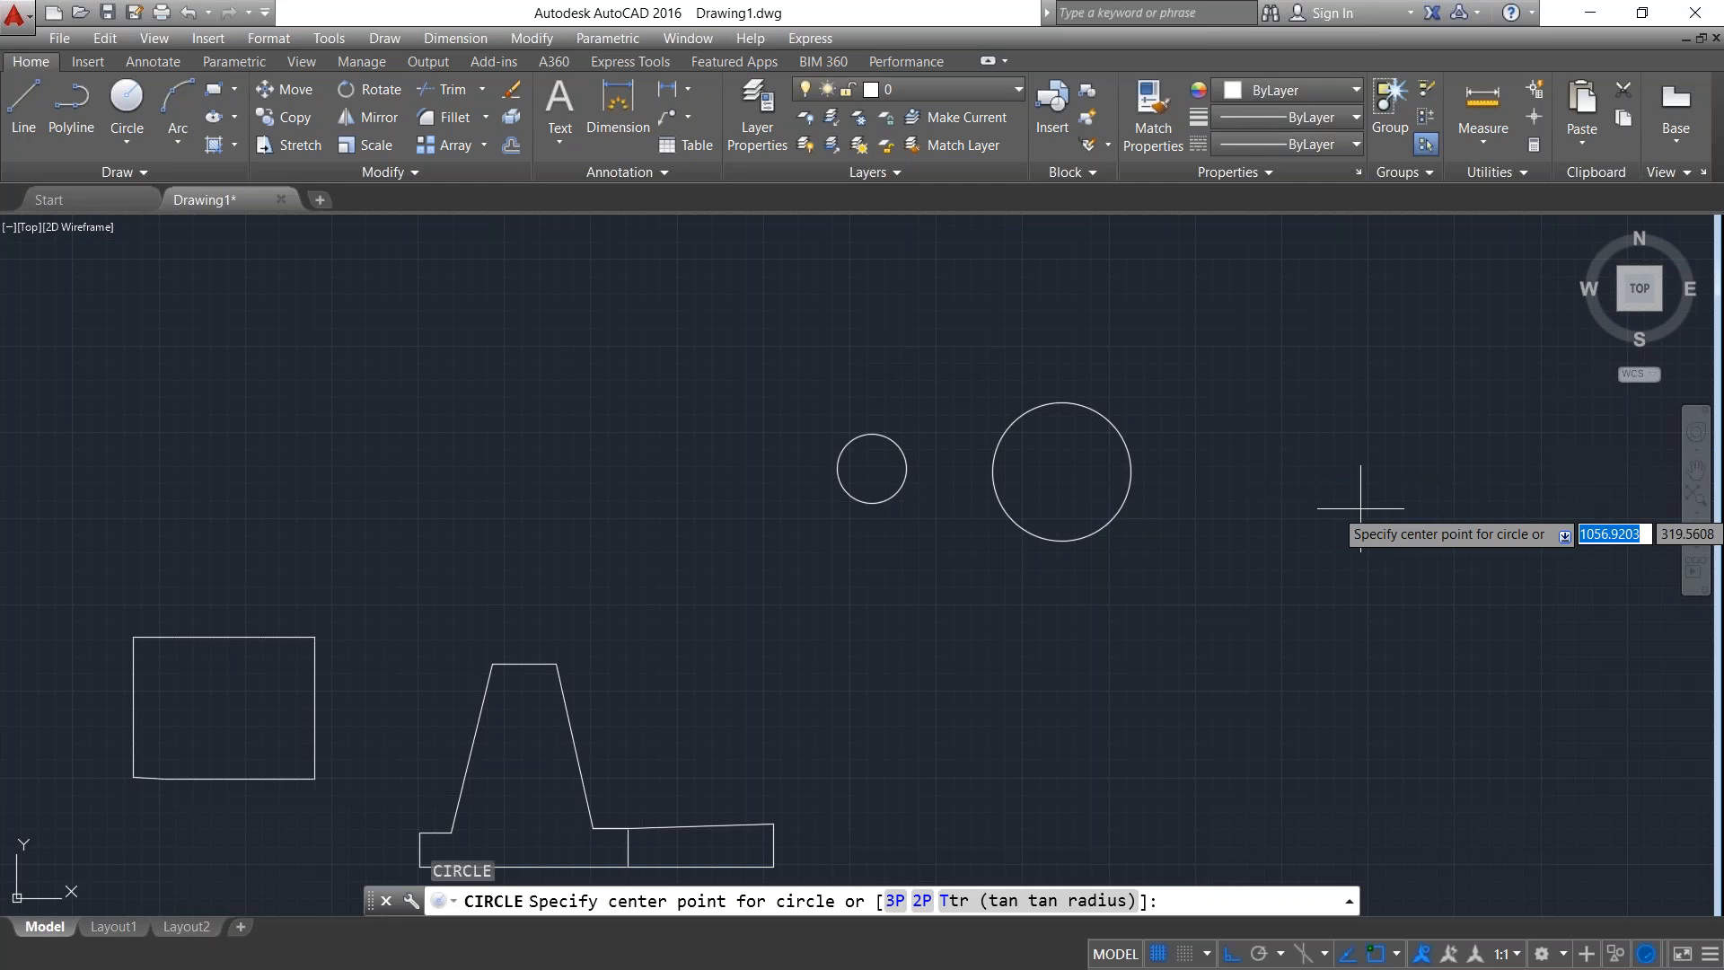
pyautogui.click(1317, 519)
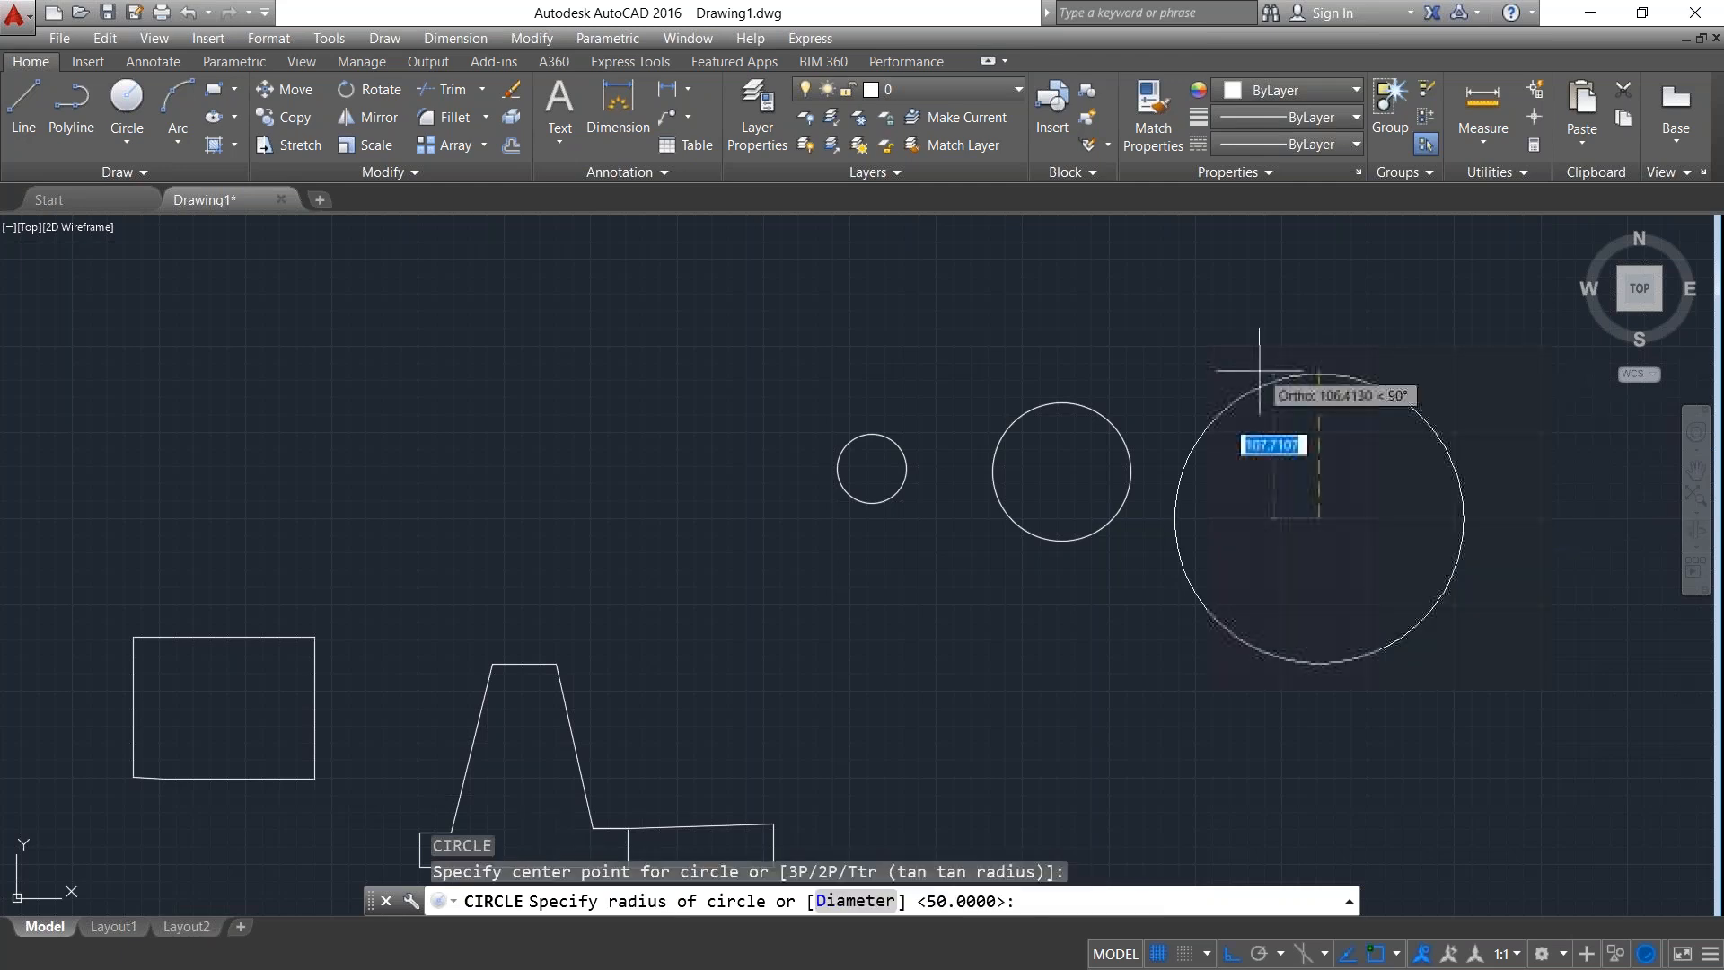
pyautogui.write('25')
pyautogui.press('Return')
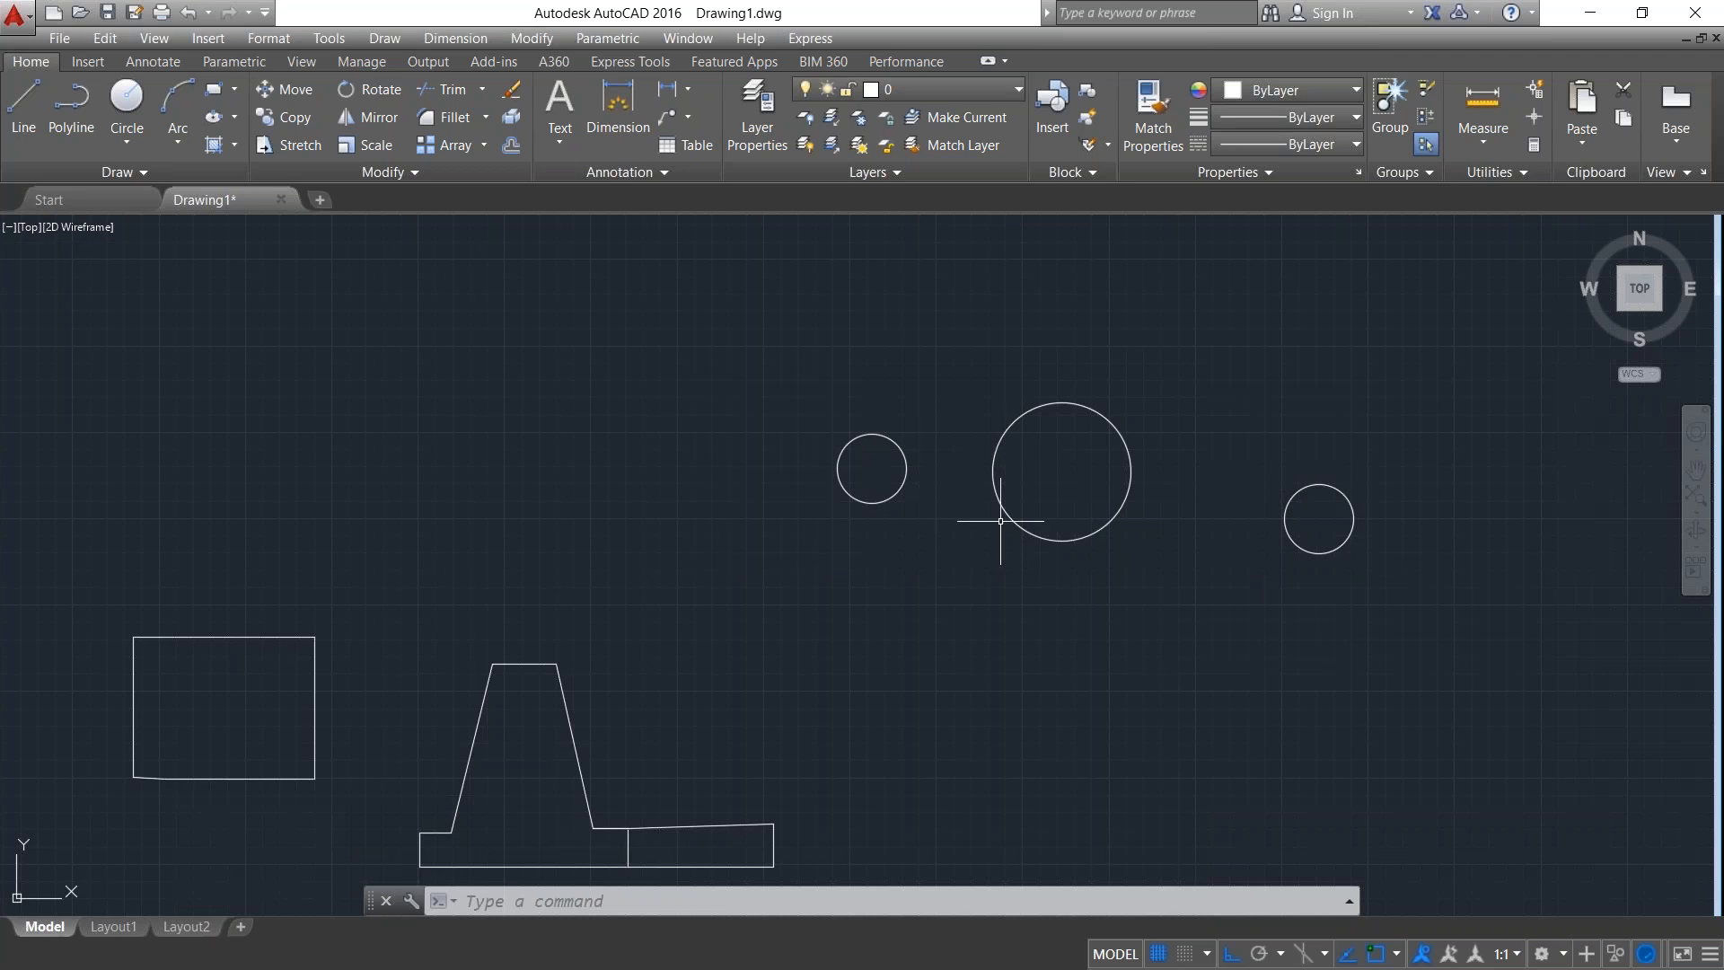
# Draw a large two-point (2P) circle above the rectangle, picking both ends of its horizontal diameter.
pyautogui.write('c')
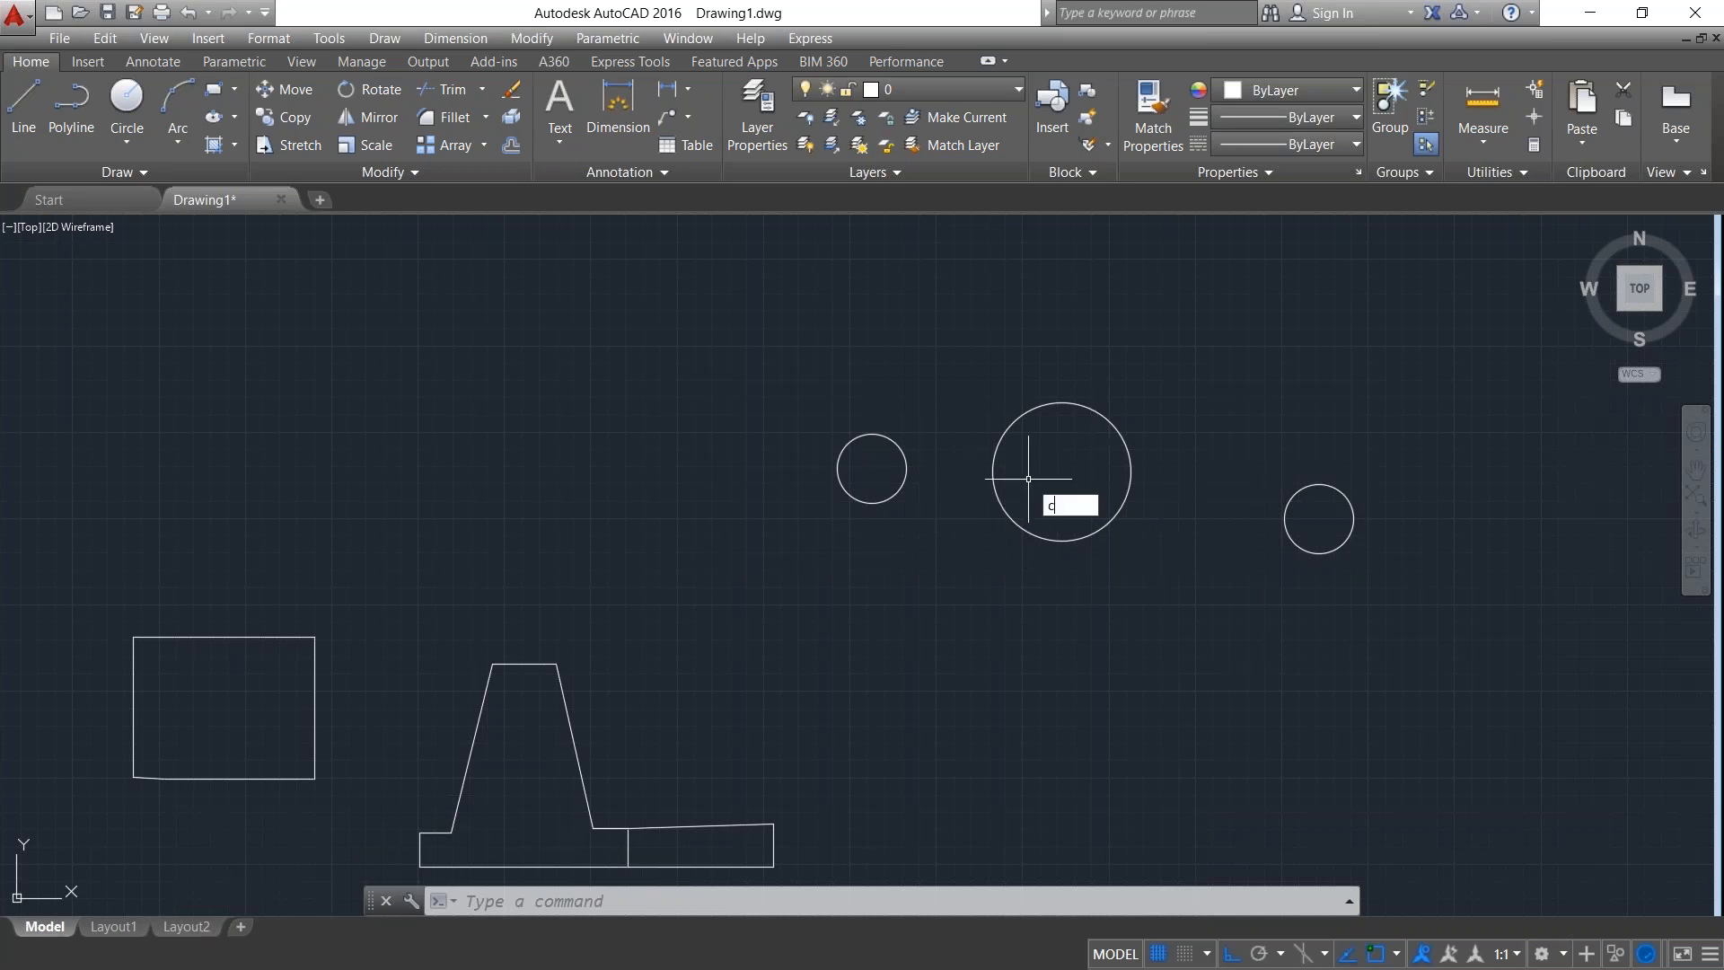
pyautogui.press('Return')
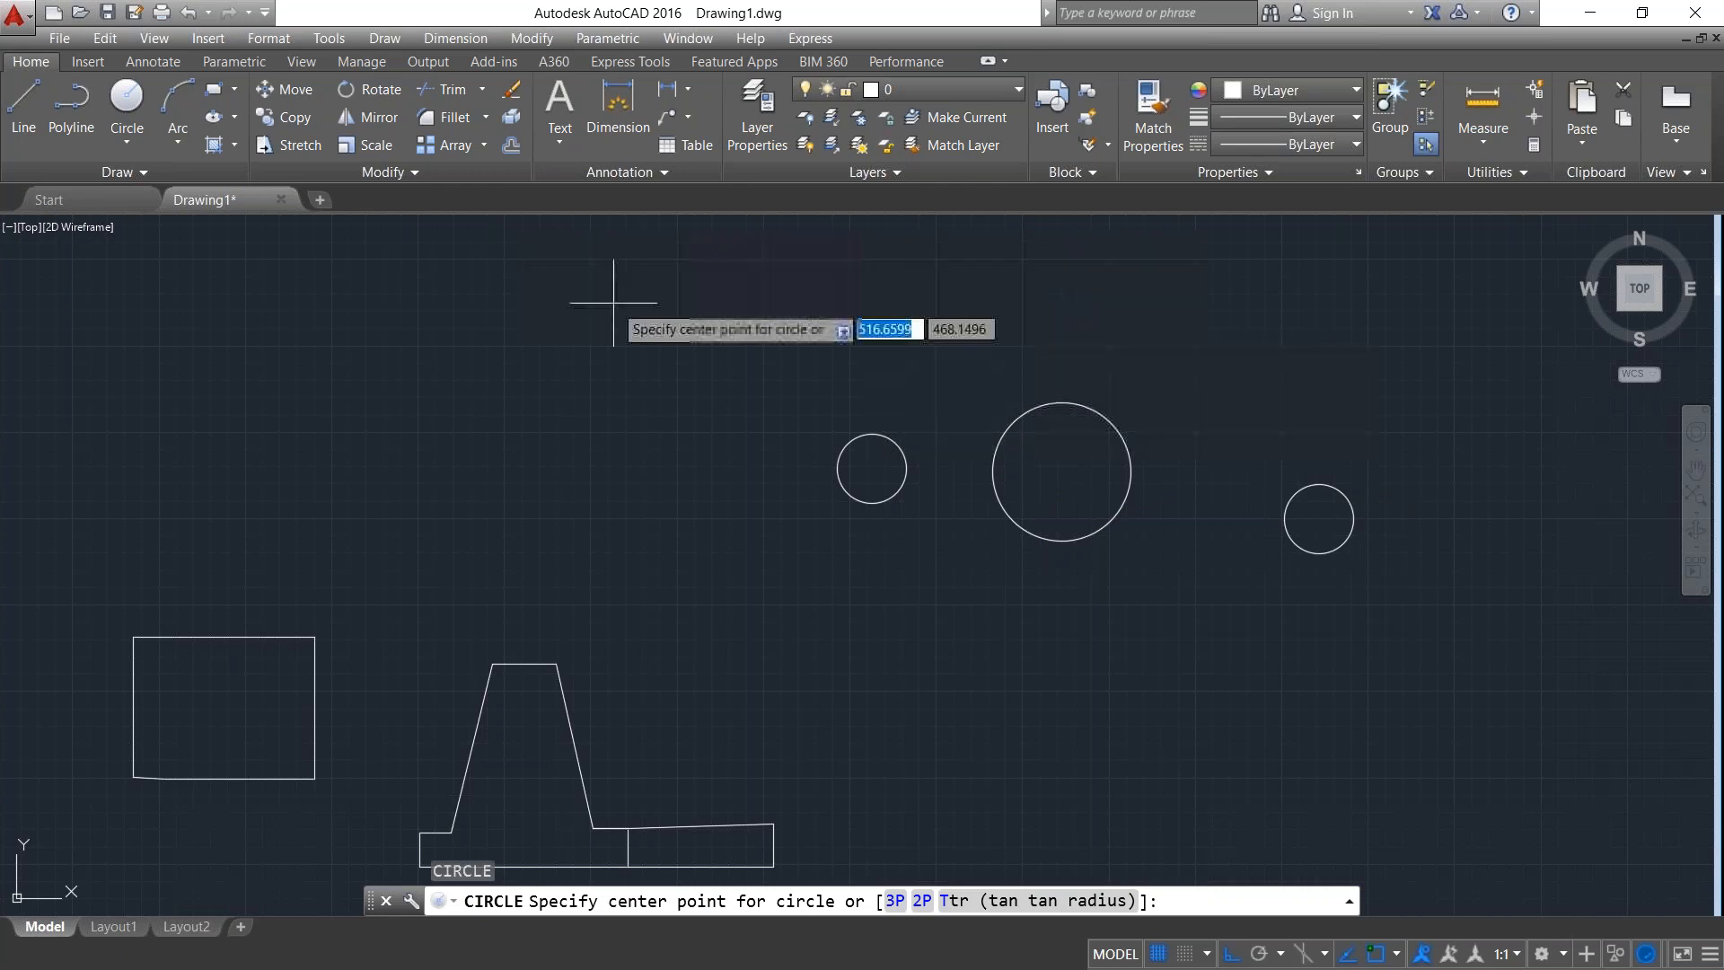
pyautogui.write('2p')
pyautogui.press('Return')
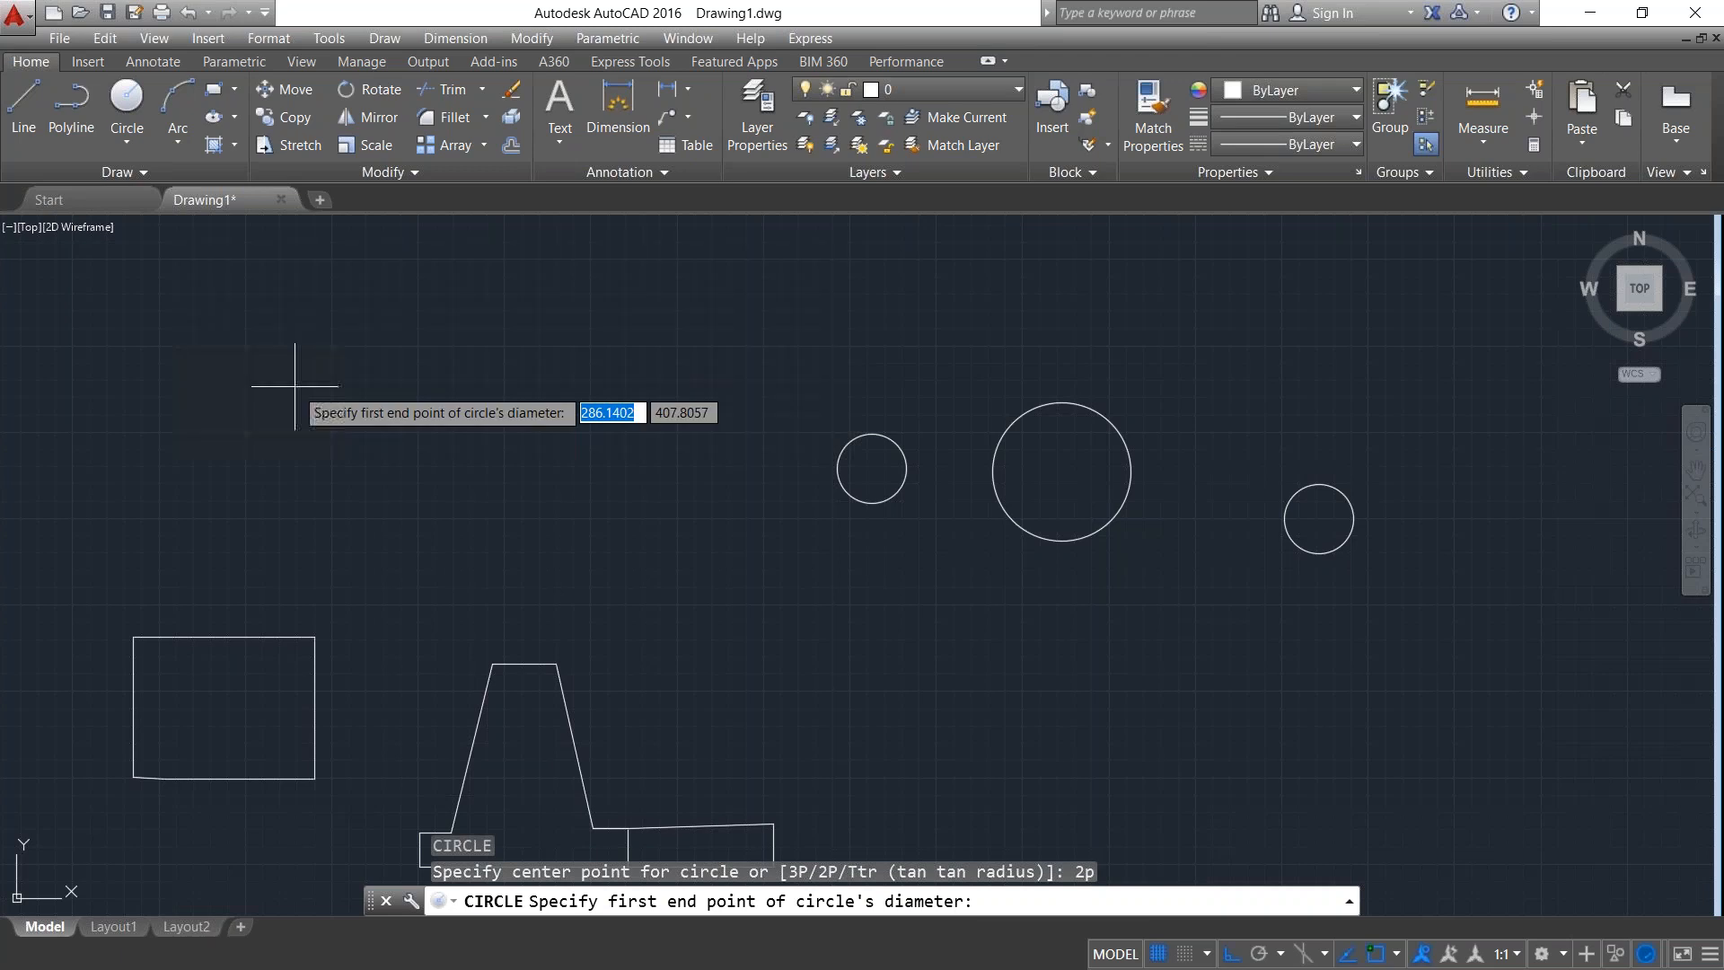
pyautogui.click(241, 396)
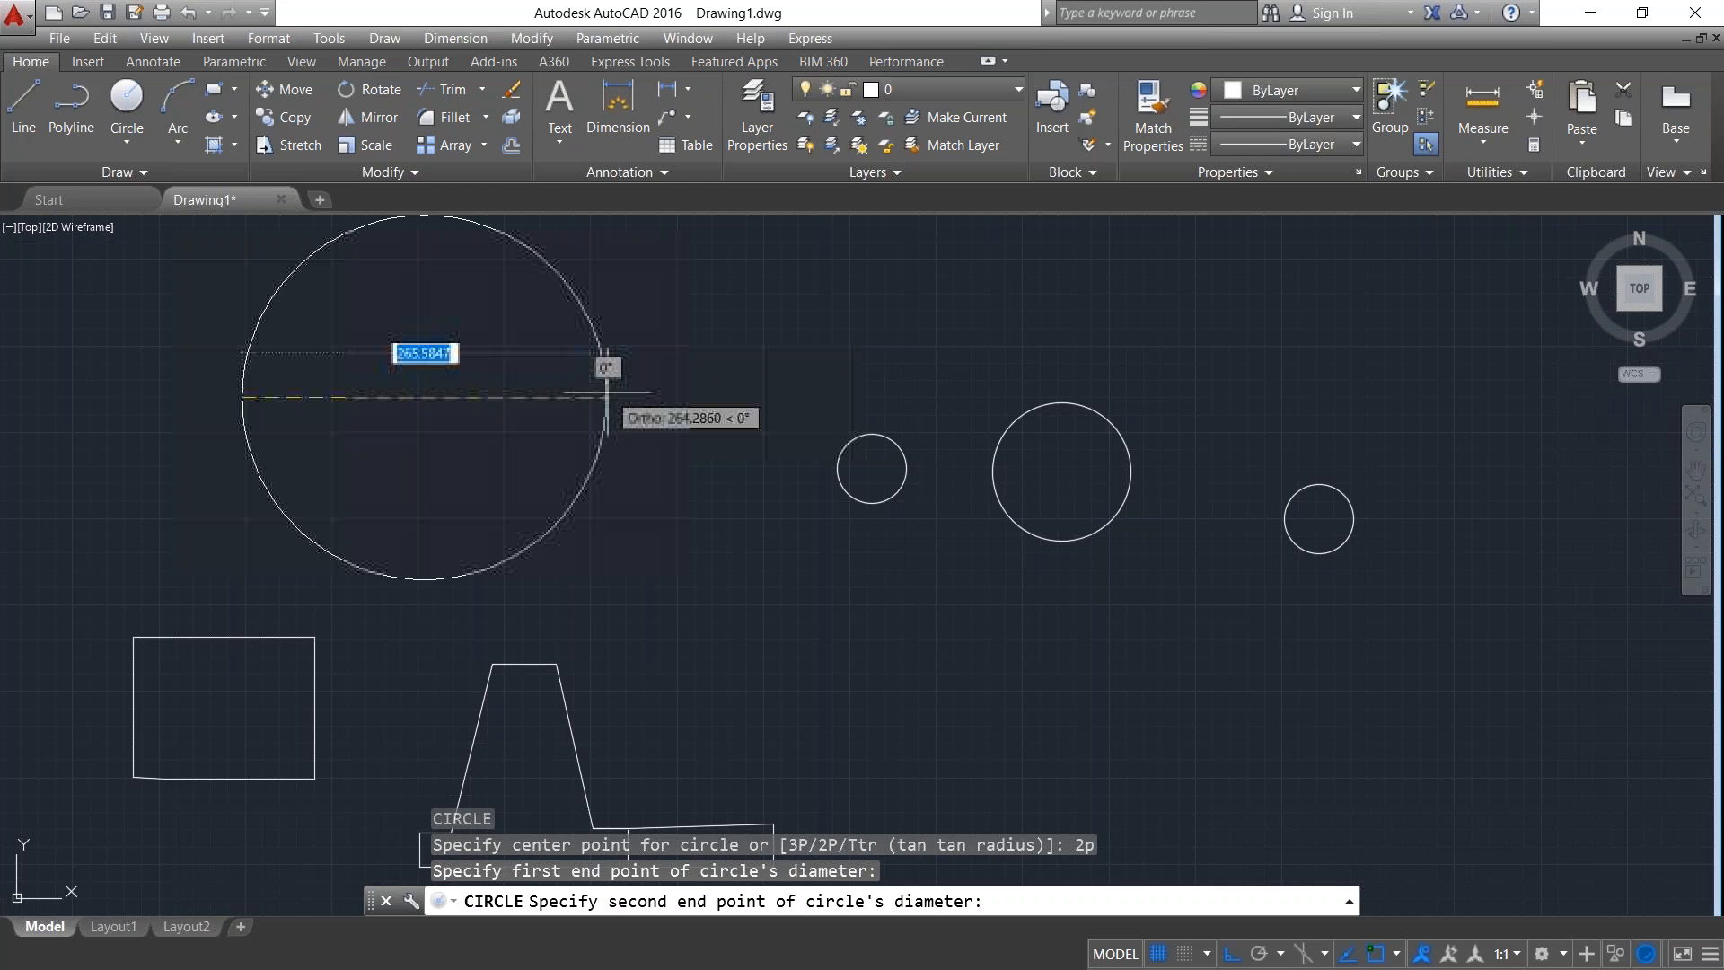
pyautogui.click(640, 398)
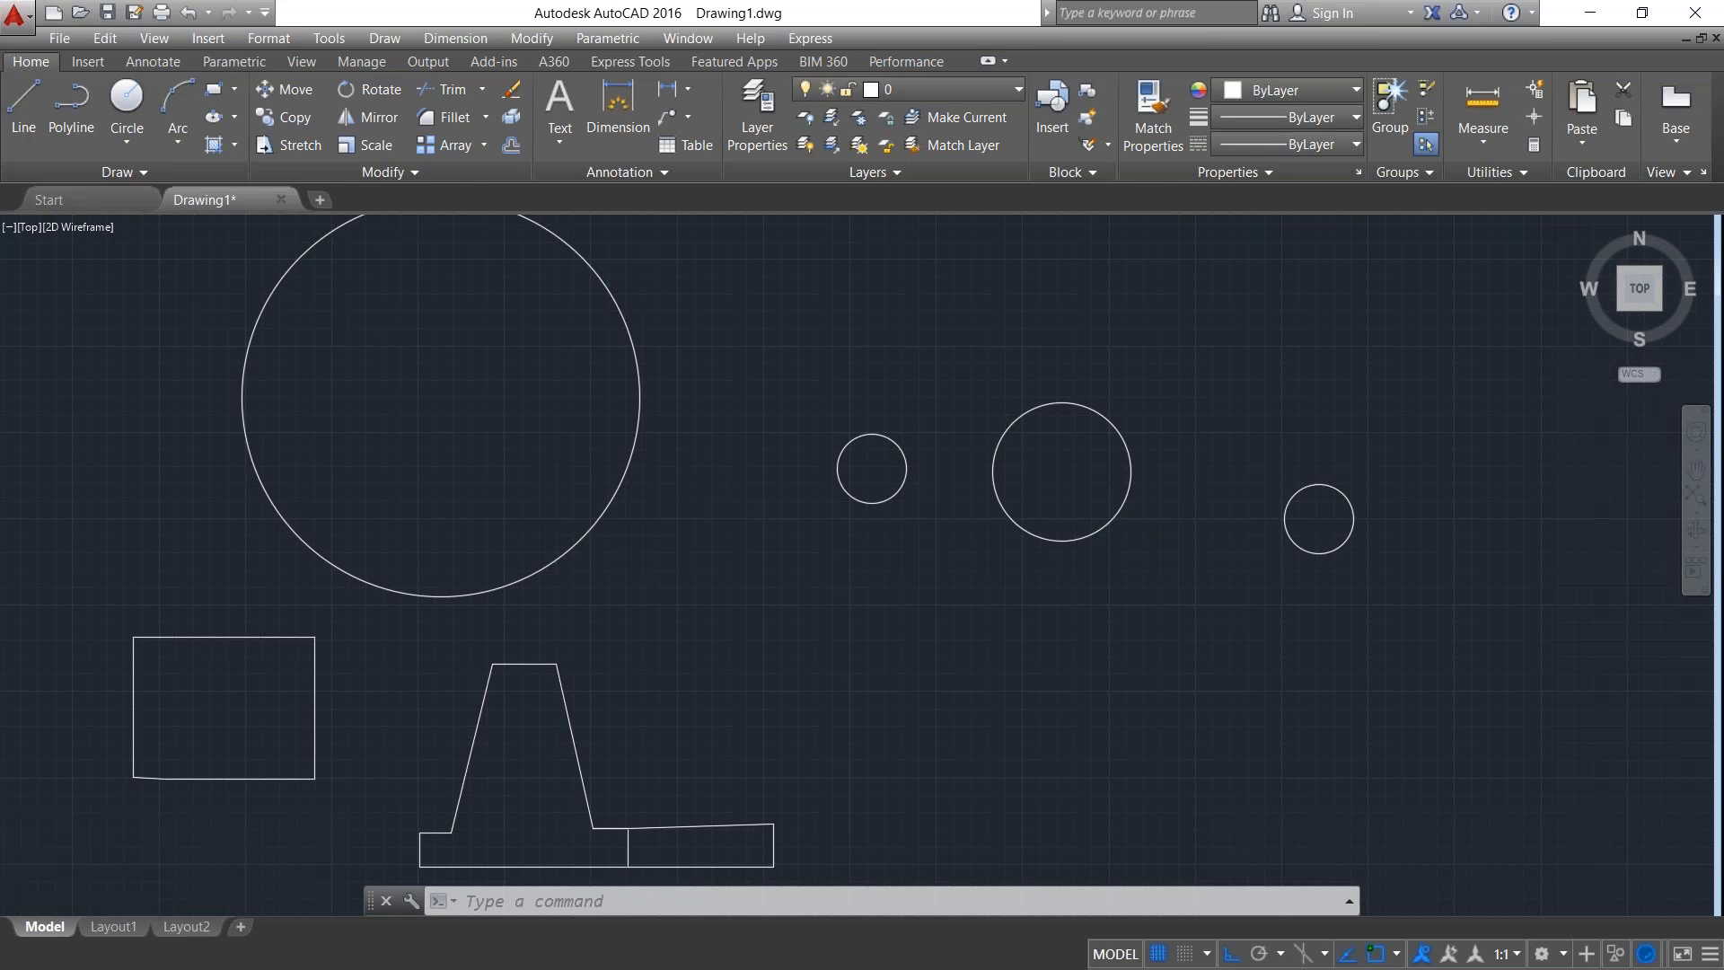
# Draw a three-point (3P) circle of about 553 radius in the empty area above and right of the existing shapes.
pyautogui.scroll(2, 727, 510)
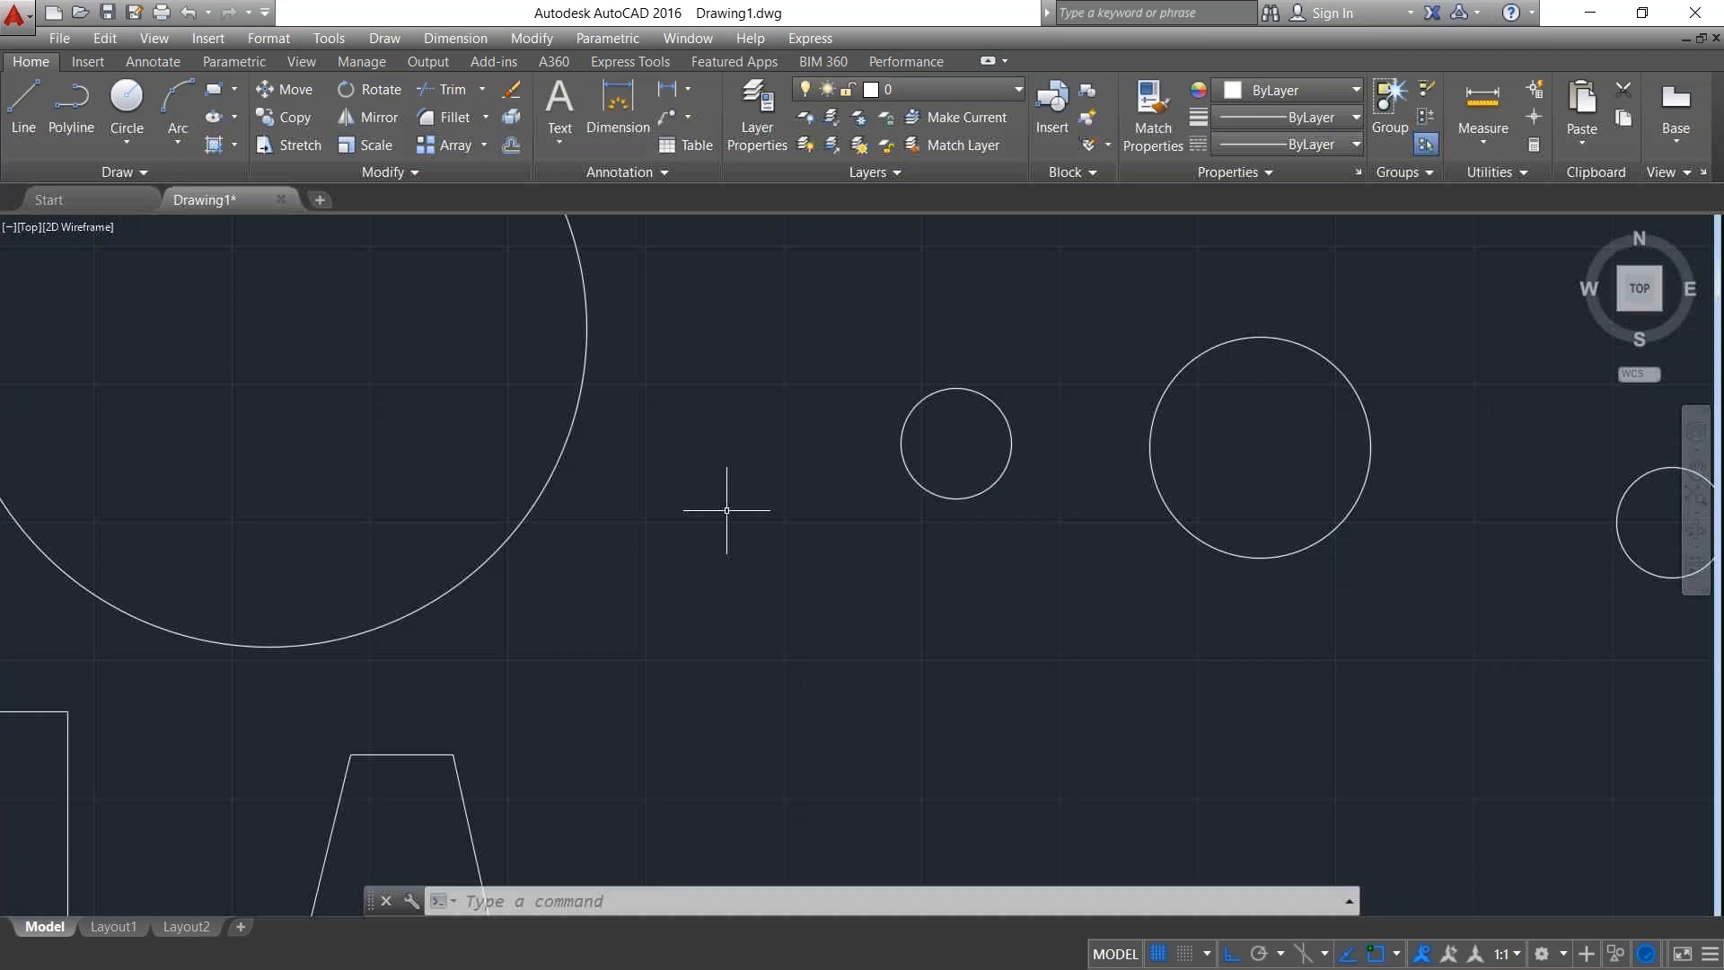
pyautogui.scroll(2, 727, 510)
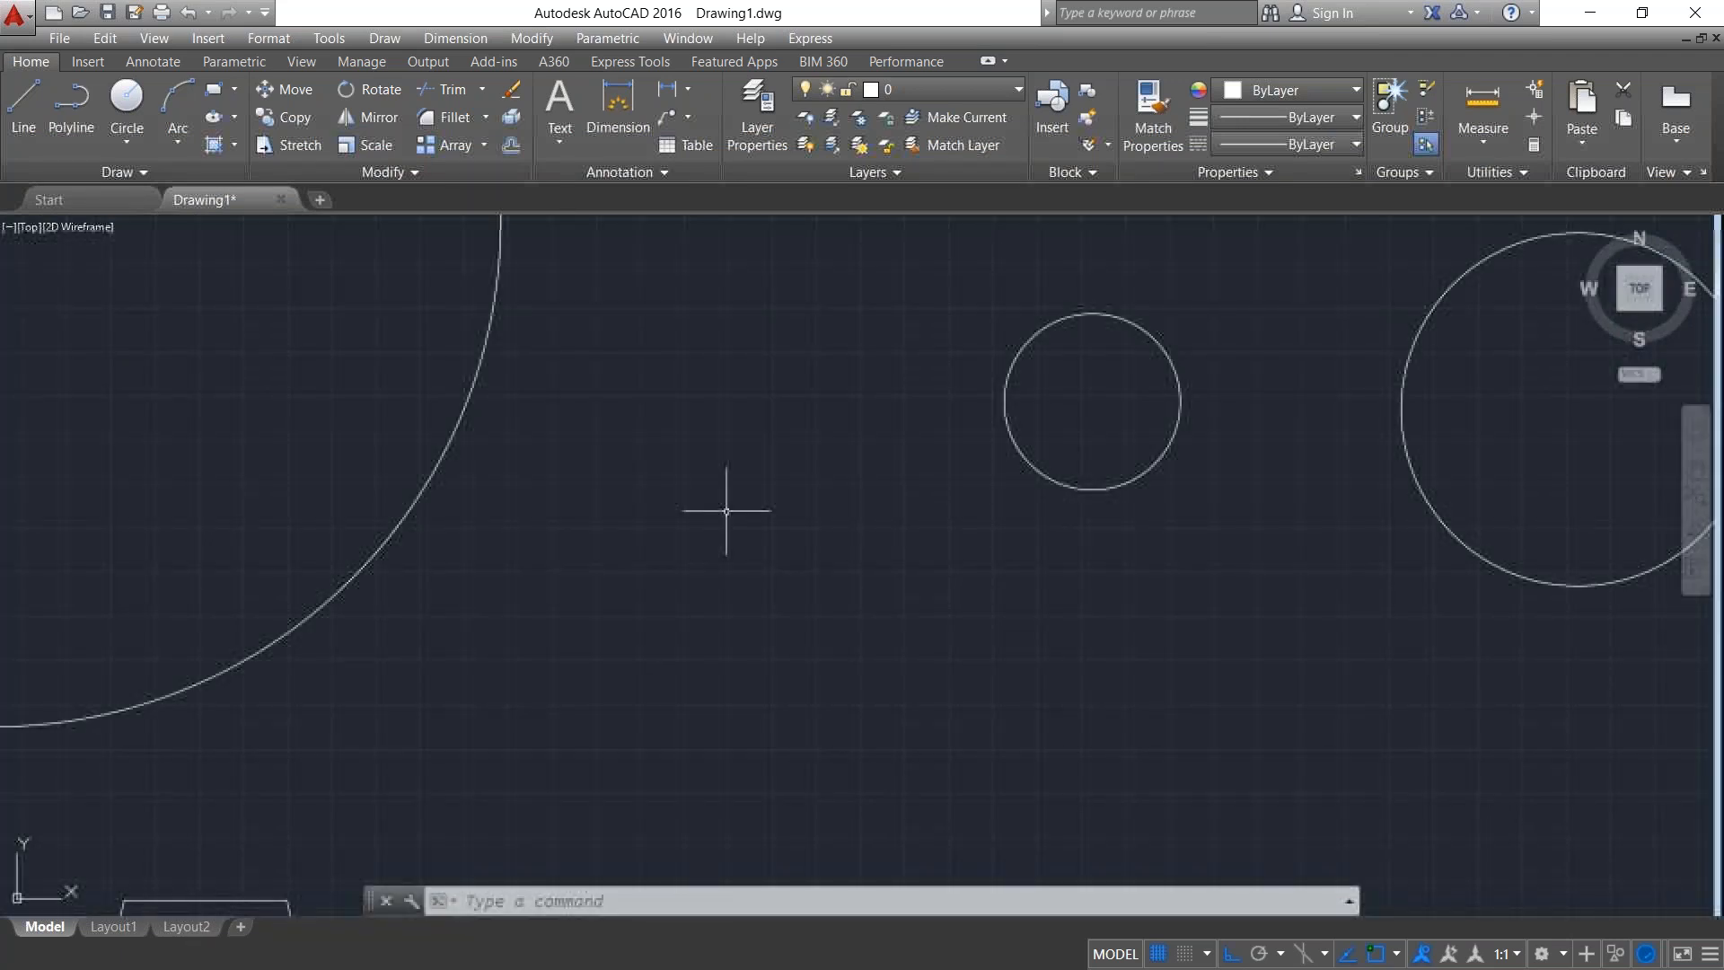
pyautogui.scroll(-4, 726, 510)
pyautogui.moveTo(819, 428); pyautogui.dragTo(816, 429, button='middle')
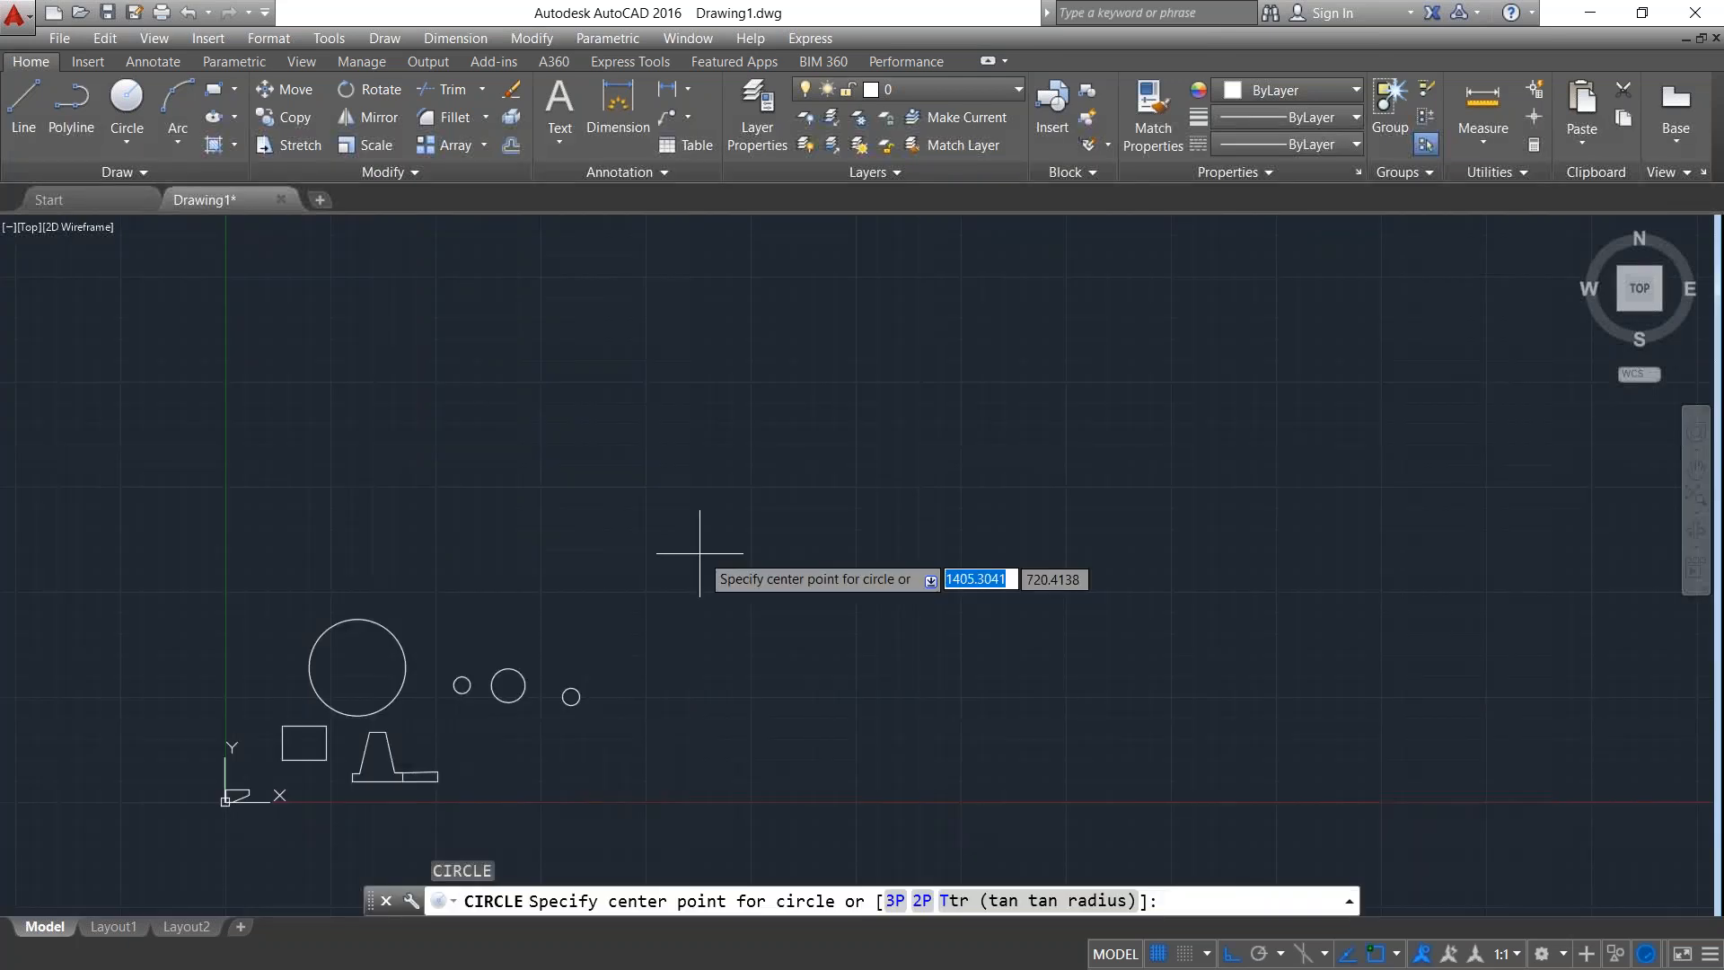
pyautogui.write('3p')
pyautogui.press('Return')
pyautogui.click(523, 439)
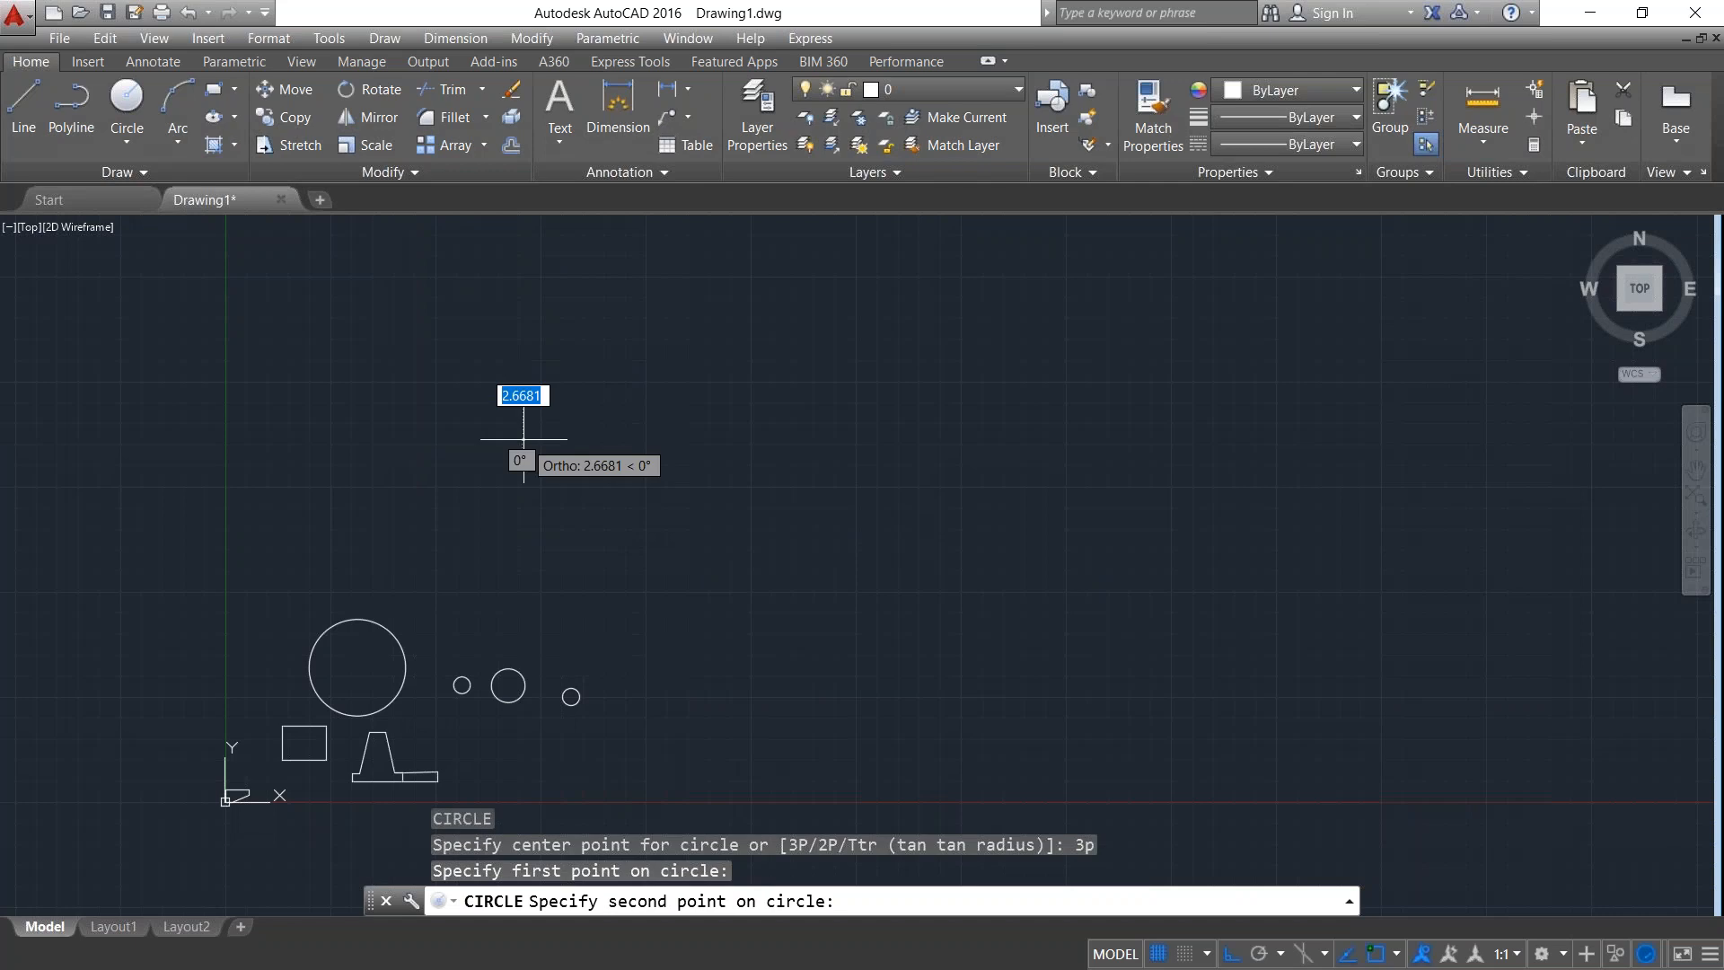
pyautogui.click(875, 430)
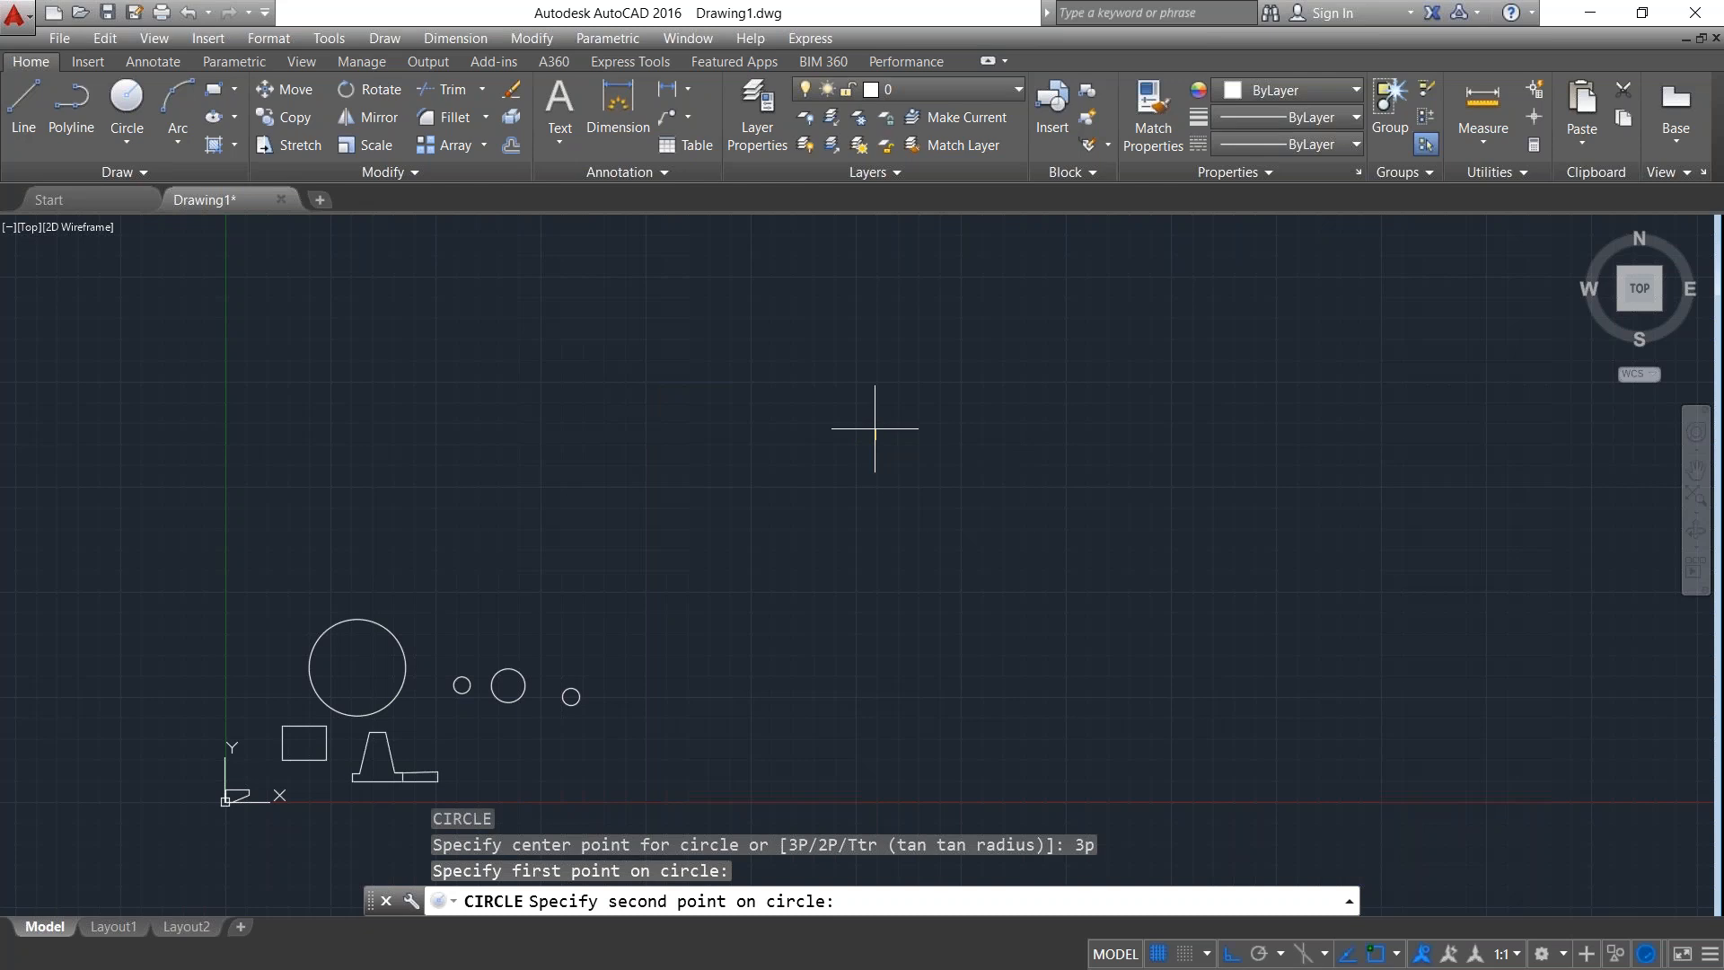
pyautogui.click(874, 429)
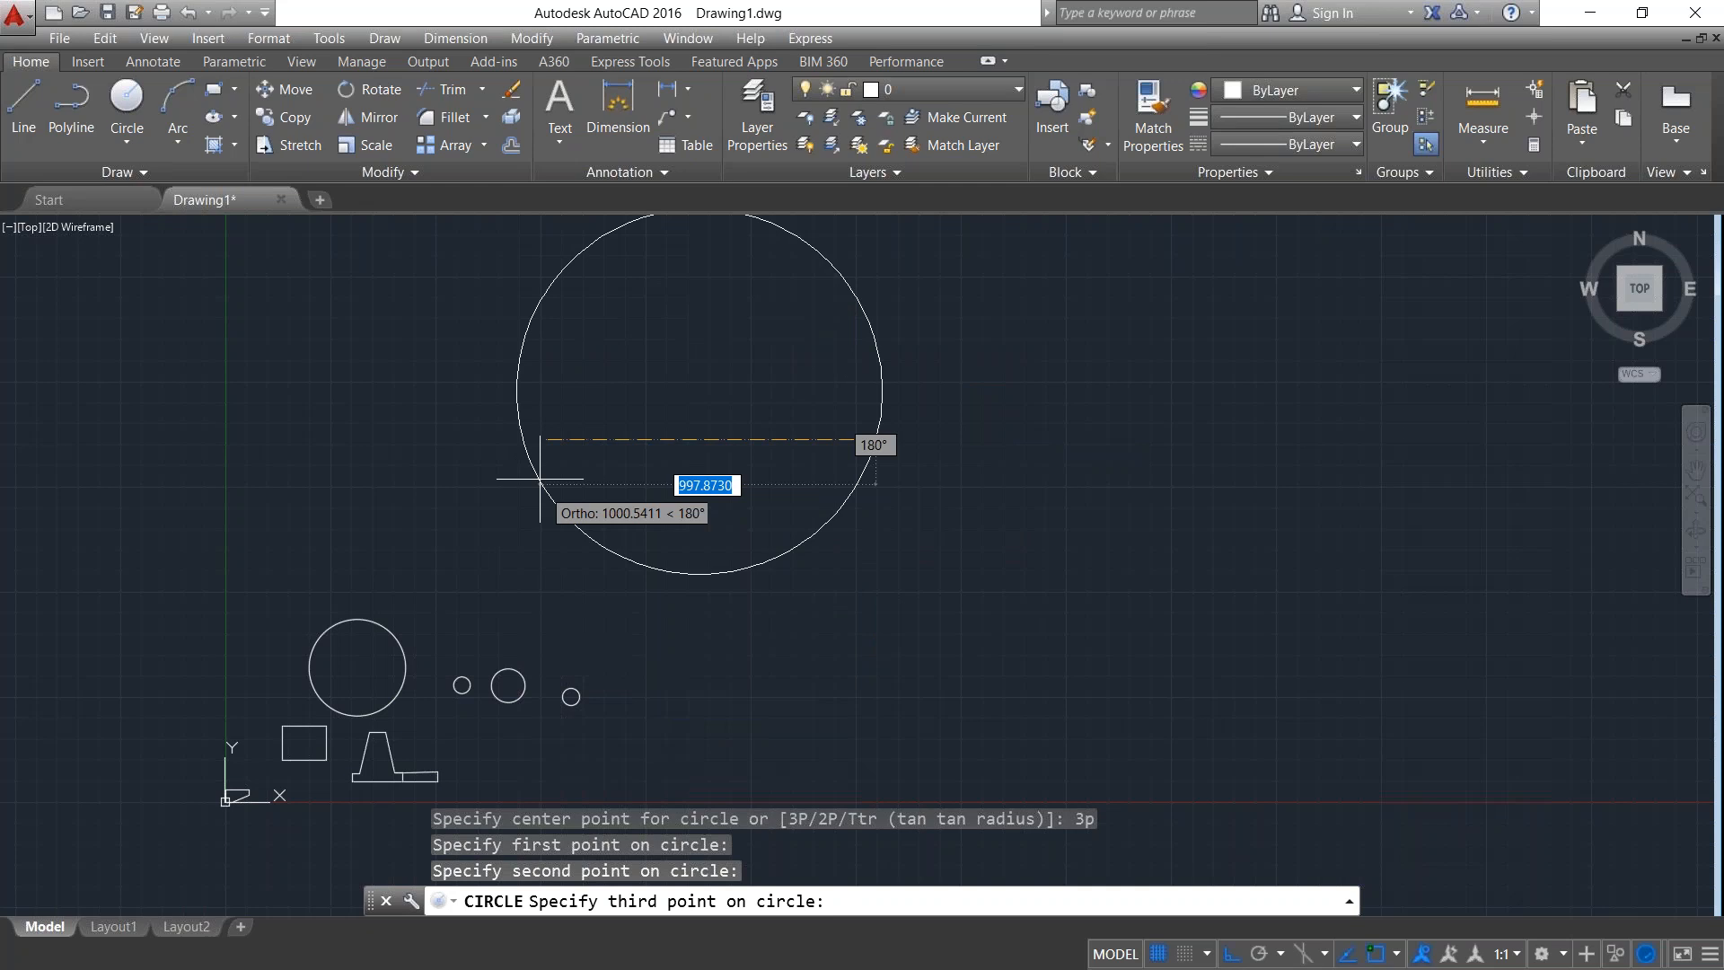
pyautogui.click(760, 560)
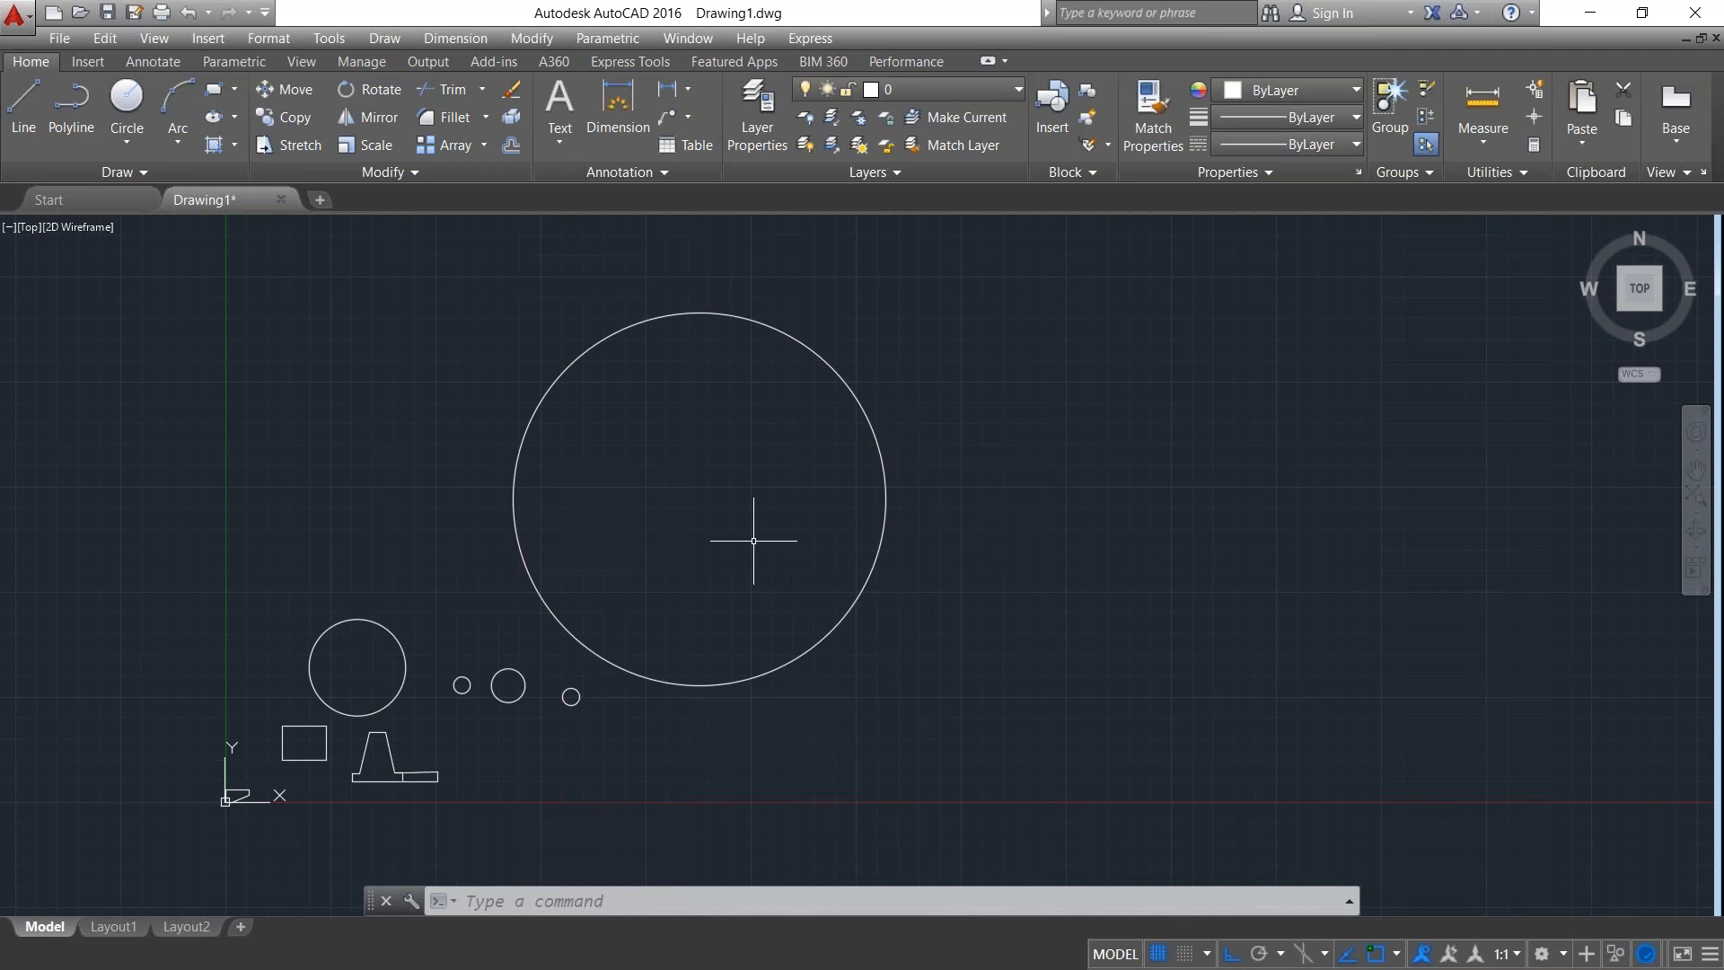
# Draw two connected slanted lines forming a sideways V to the right of the large circle, with Ortho off.
pyautogui.press('Return')
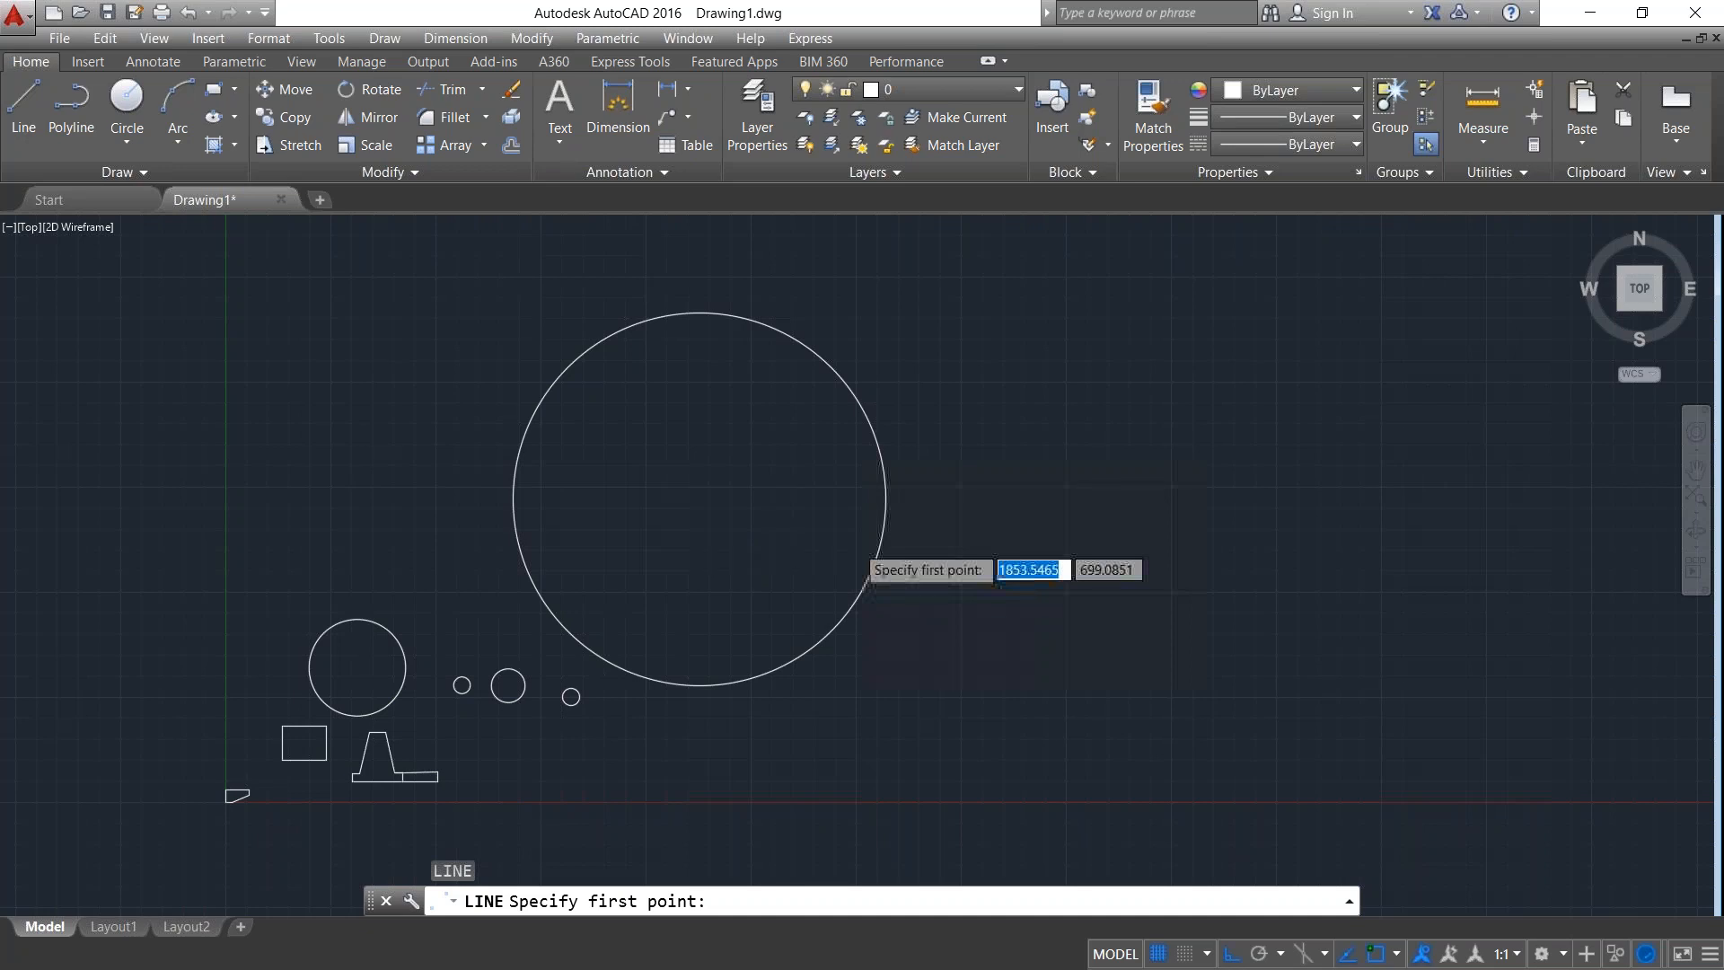
pyautogui.scroll(2, 854, 544)
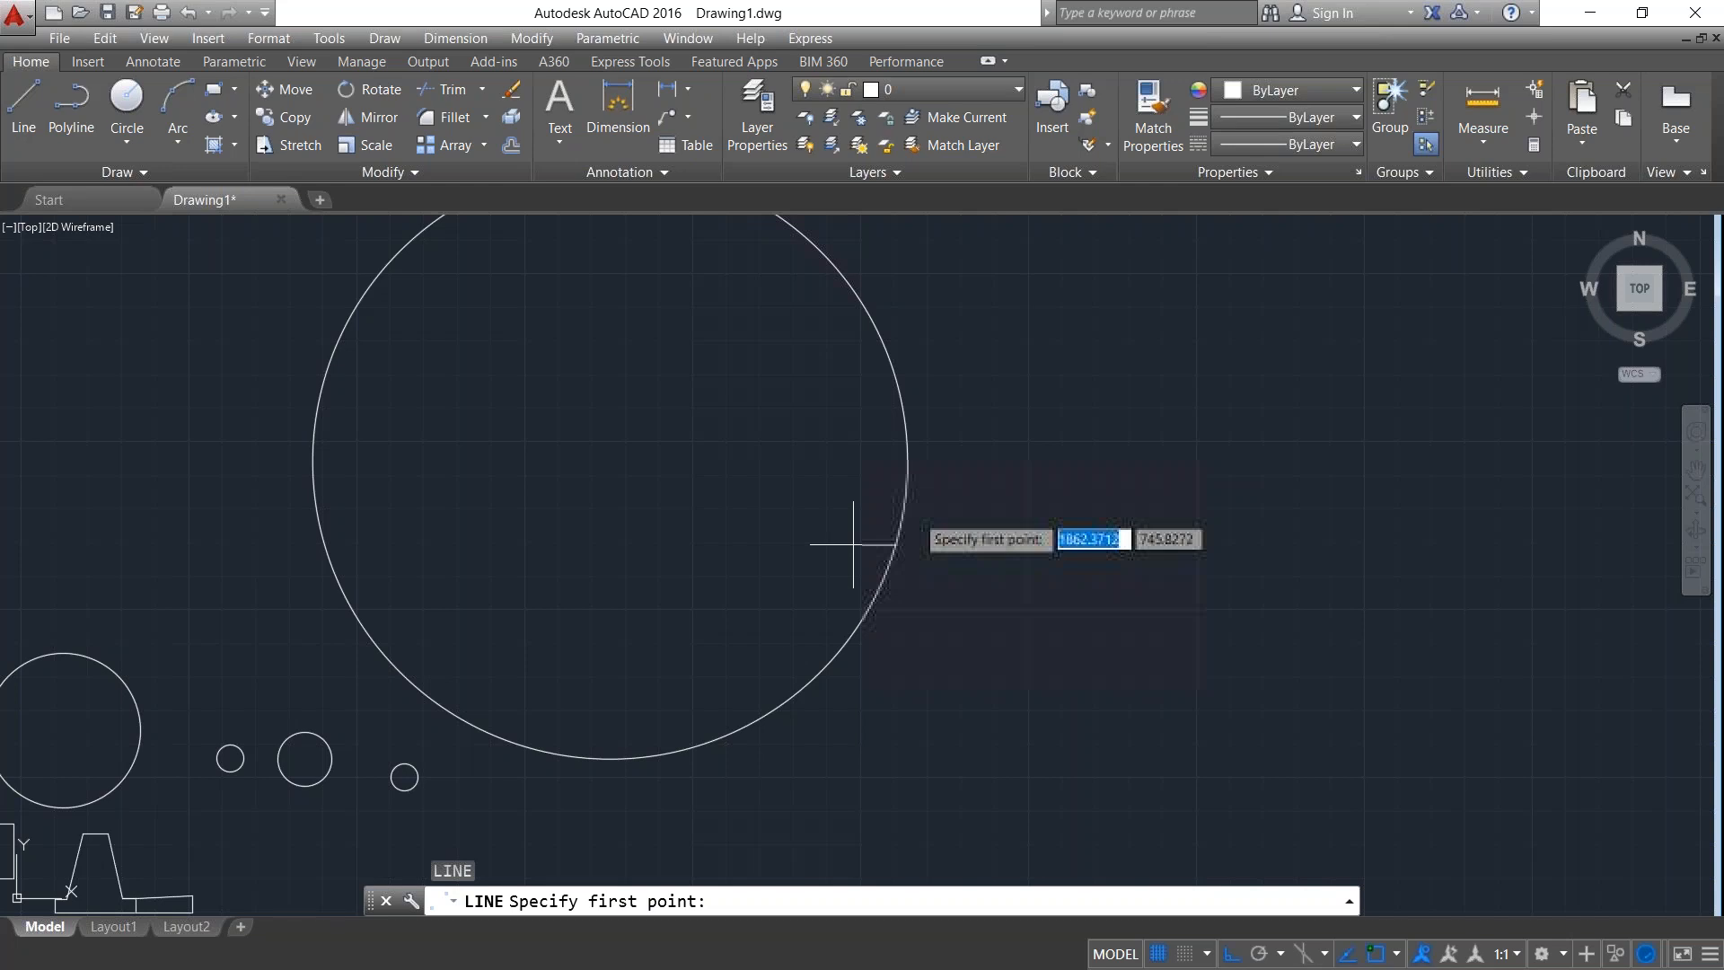
pyautogui.scroll(-3, 1070, 377)
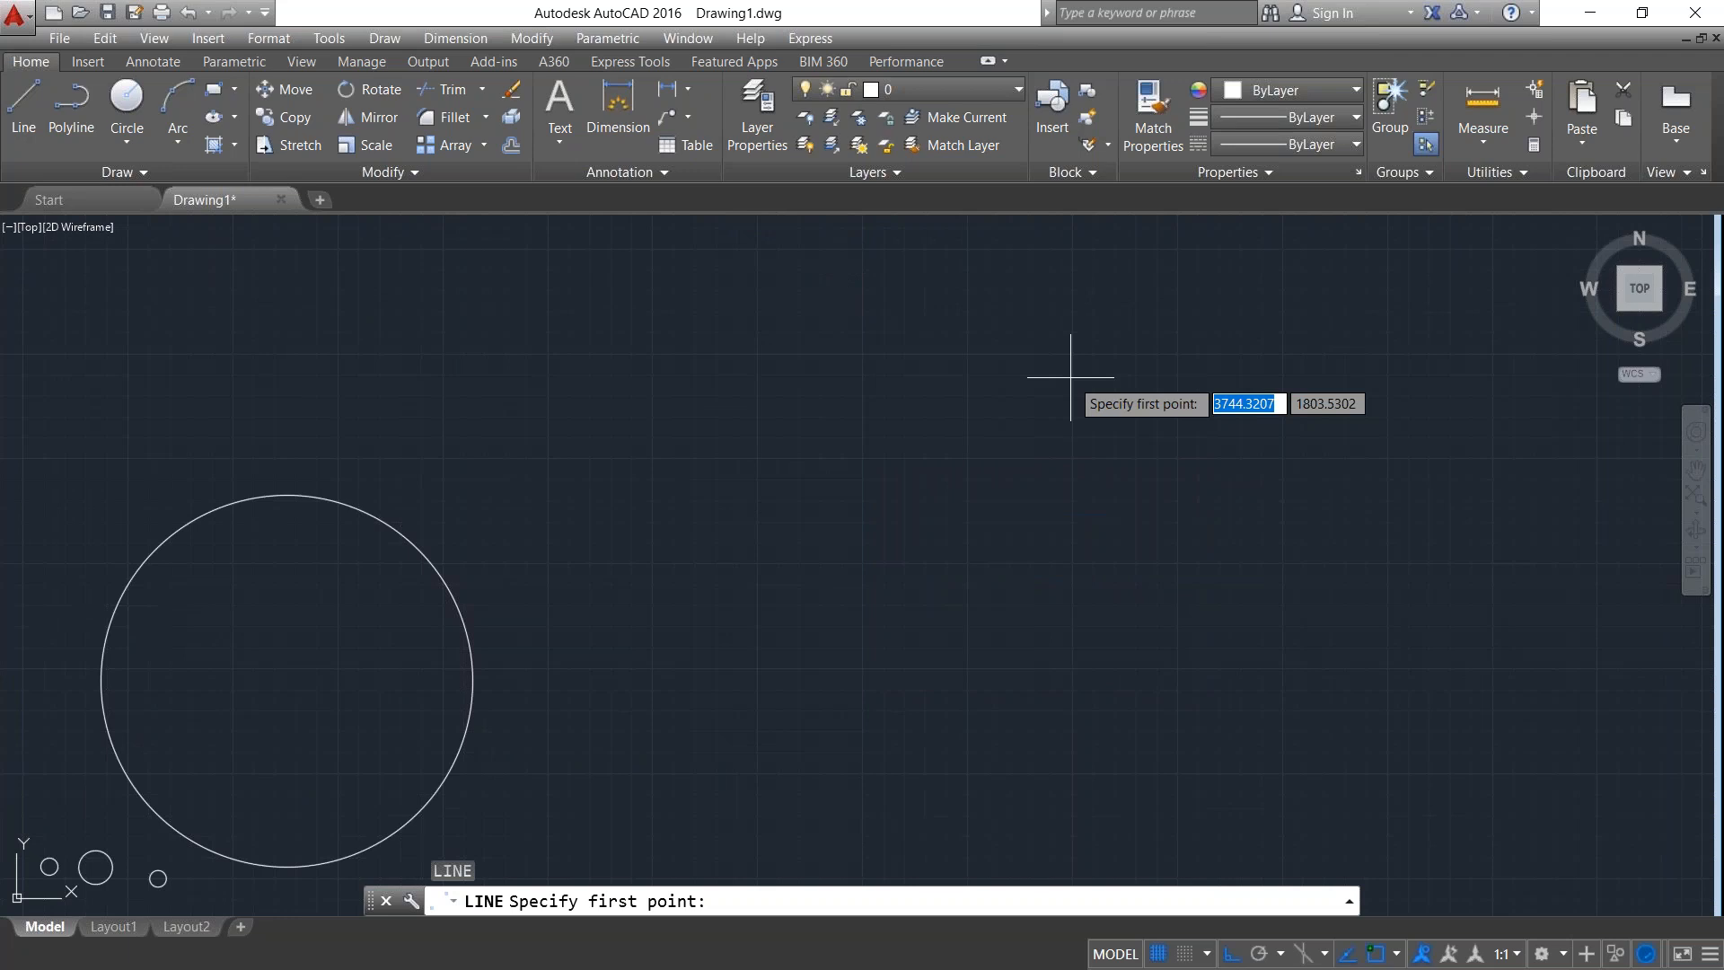
pyautogui.click(1073, 357)
pyautogui.press('F8')
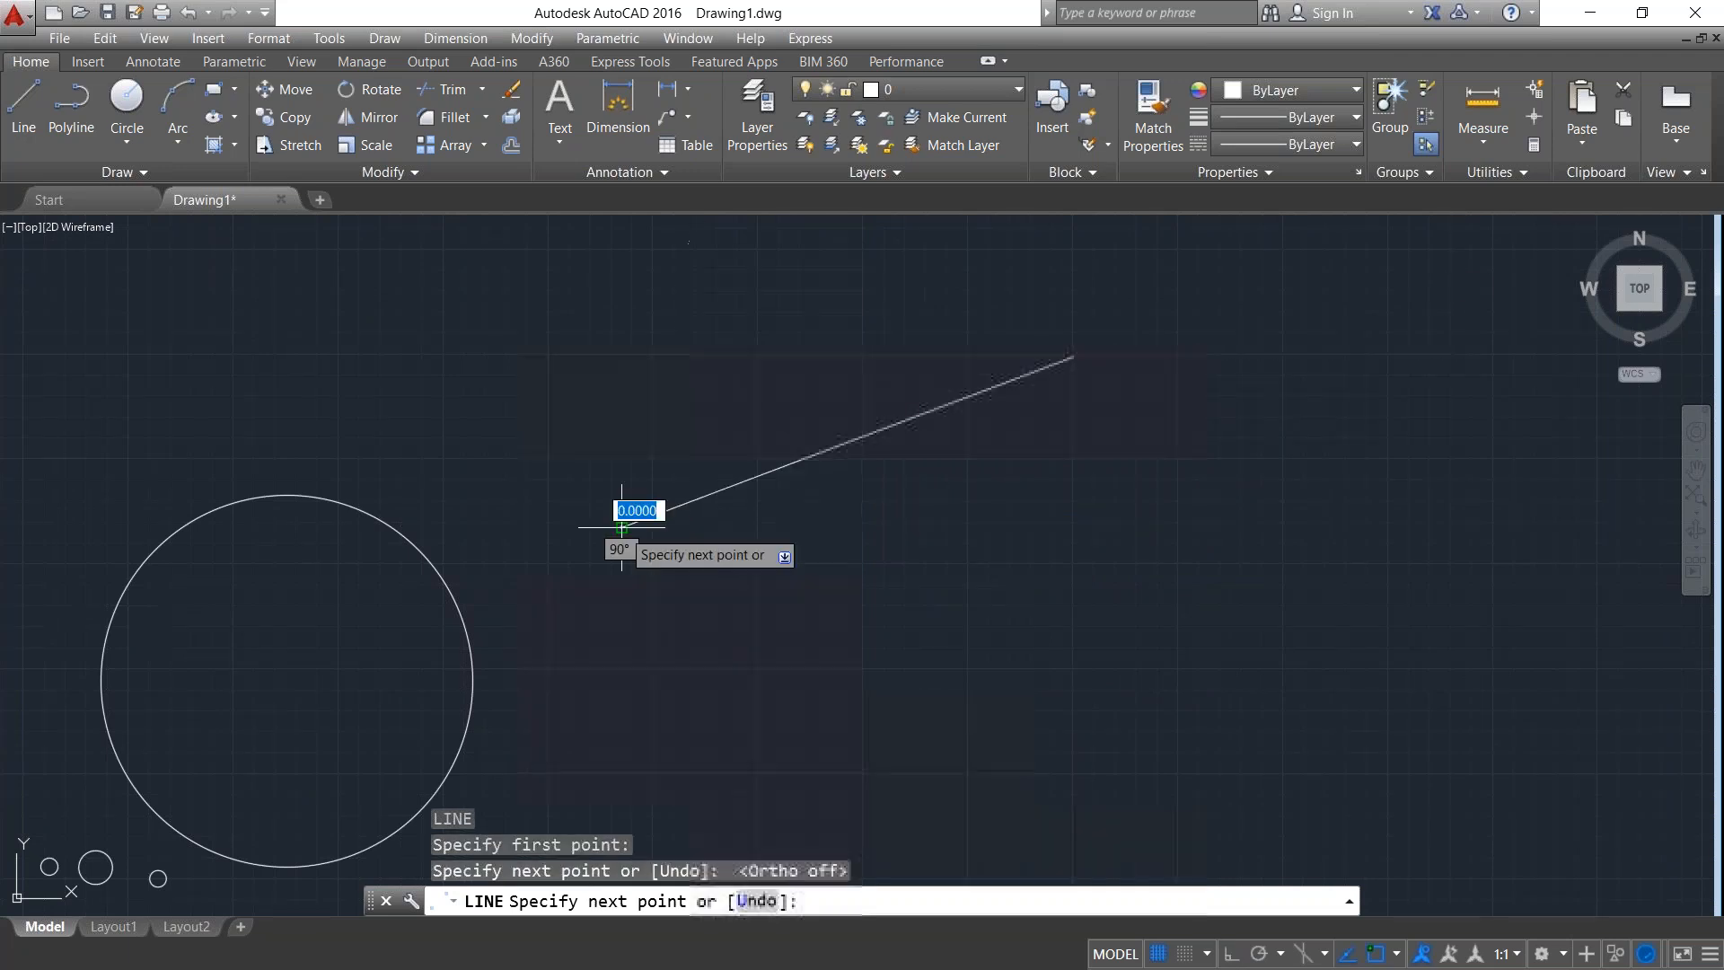
pyautogui.click(621, 528)
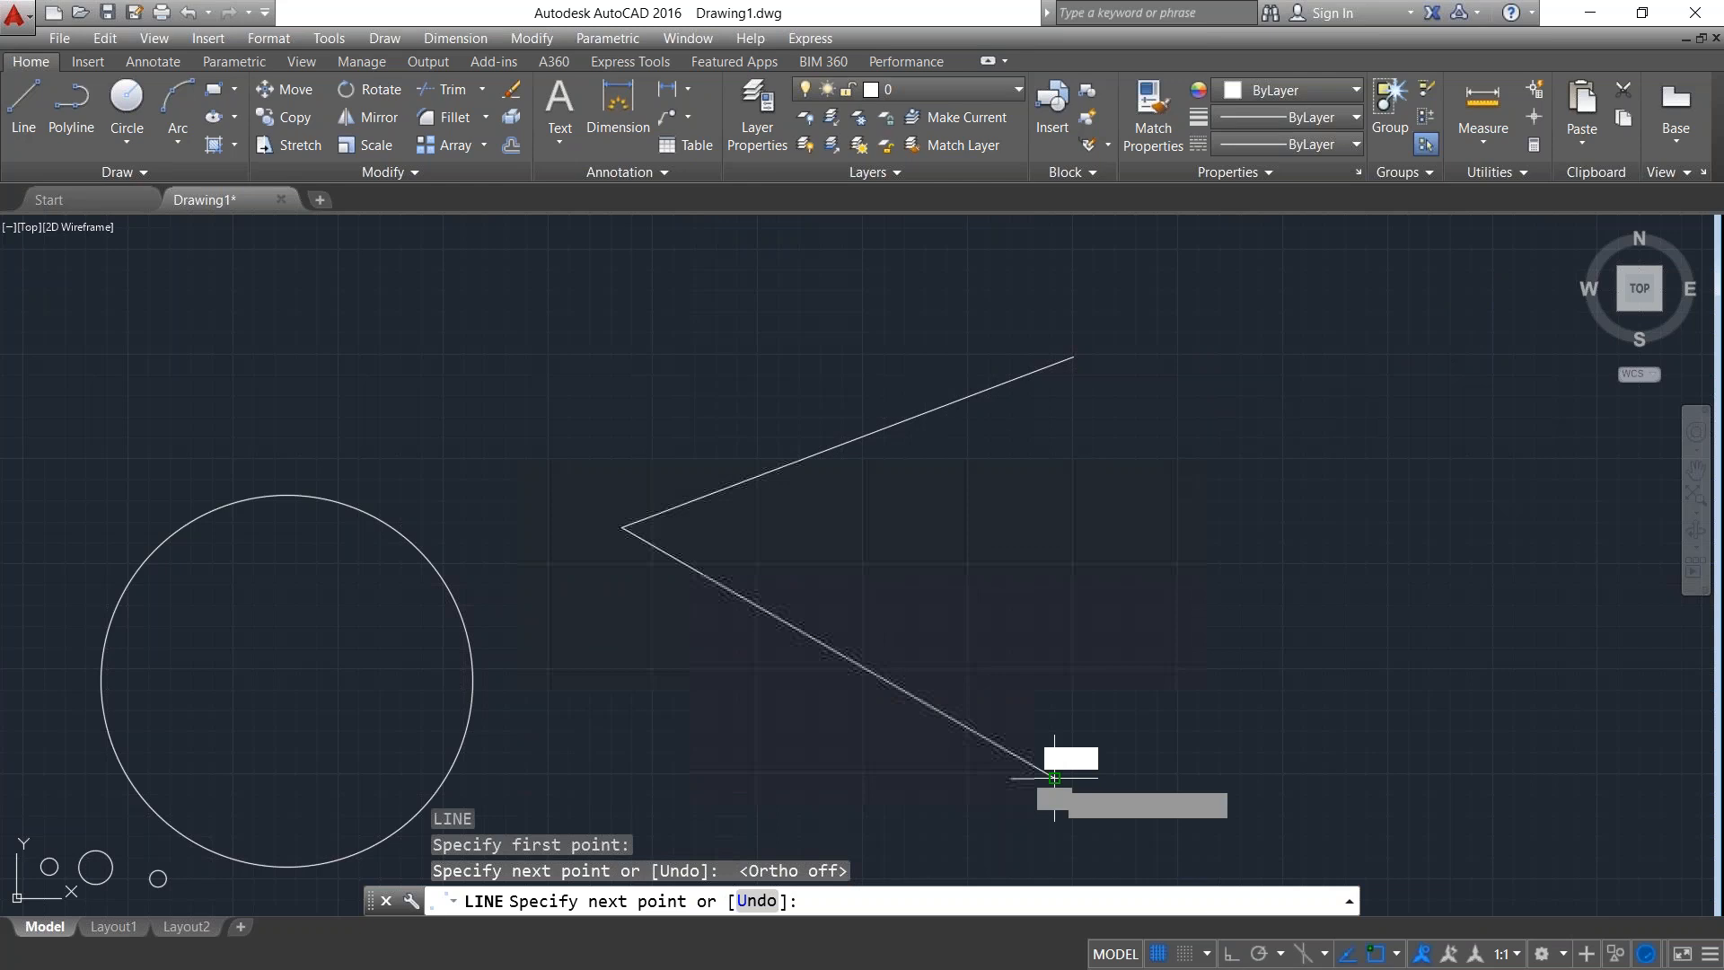
pyautogui.click(1054, 777)
pyautogui.press('Escape')
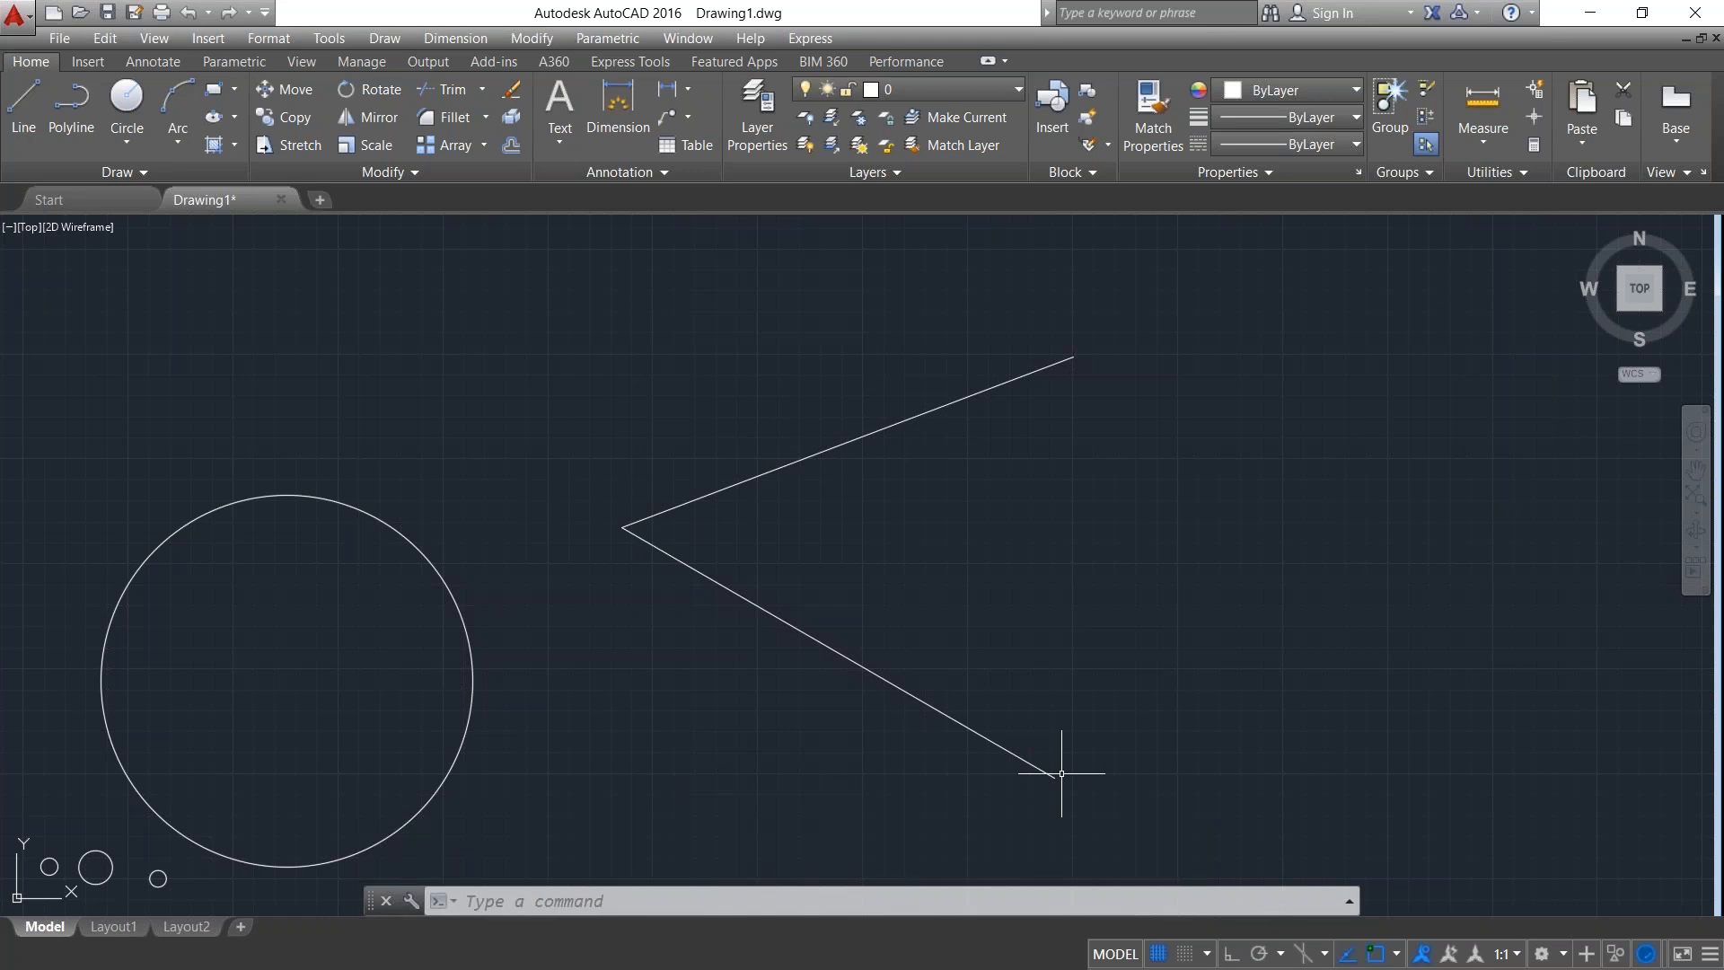
# Draw a Ttr (tan tan radius) circle of radius 50 tangent to both lines of the V.
pyautogui.write('c')
pyautogui.press('Return')
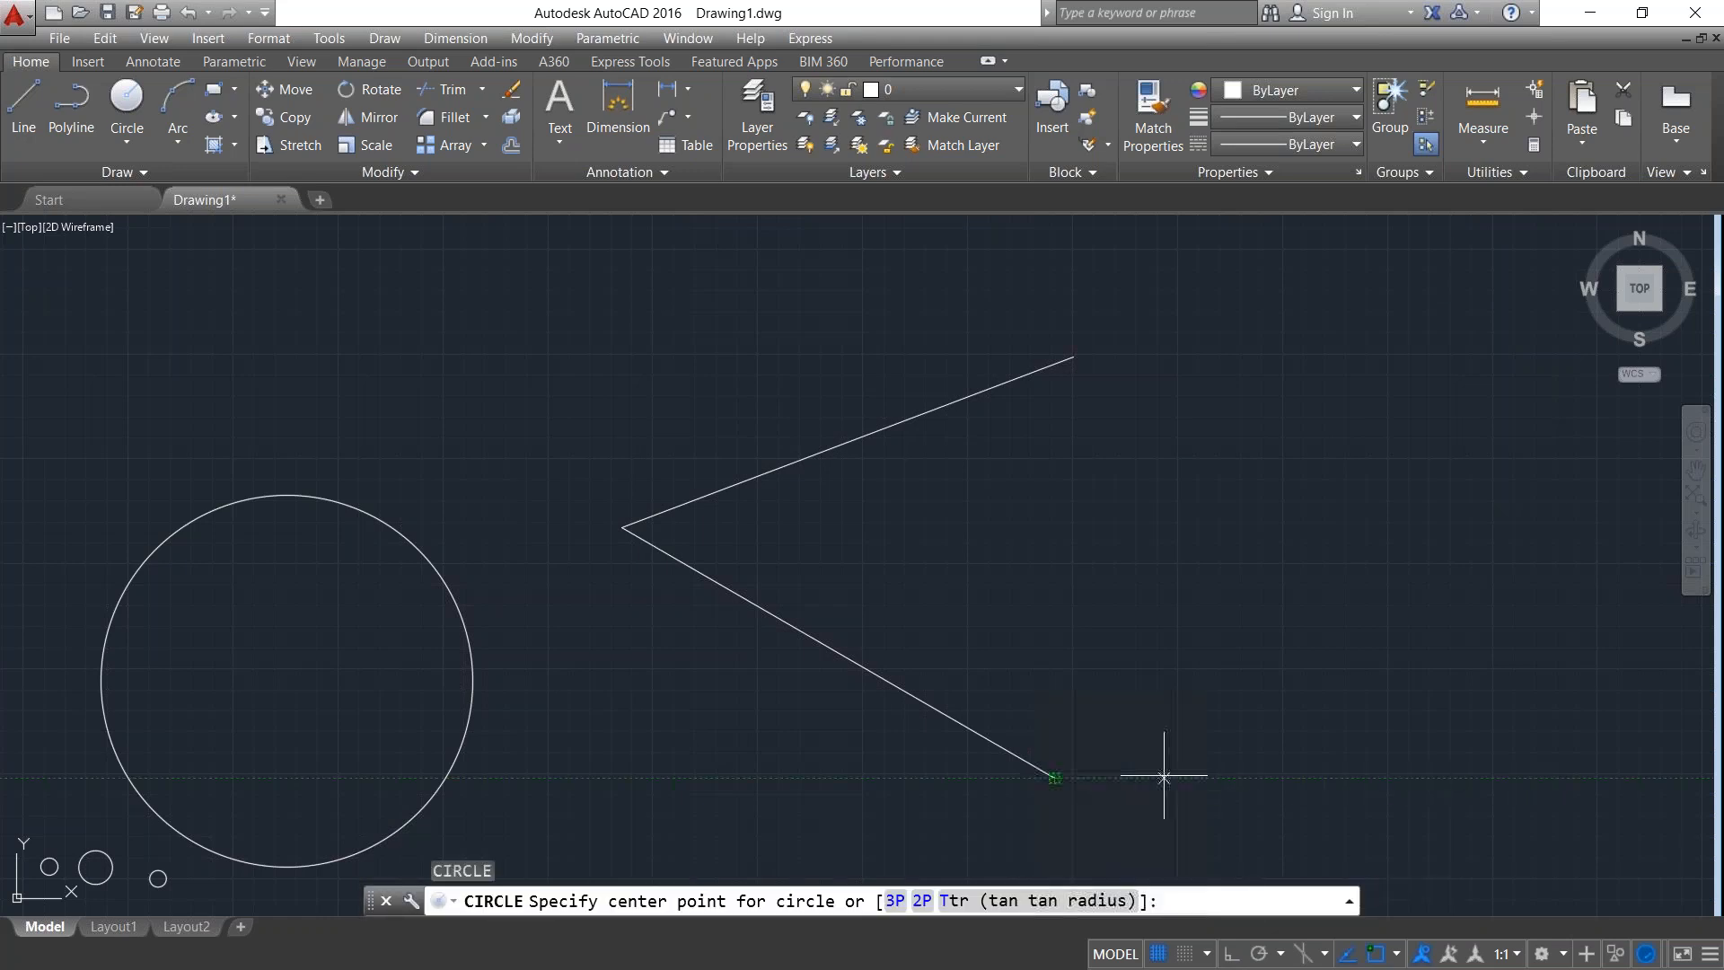
pyautogui.write('t')
pyautogui.press('Return')
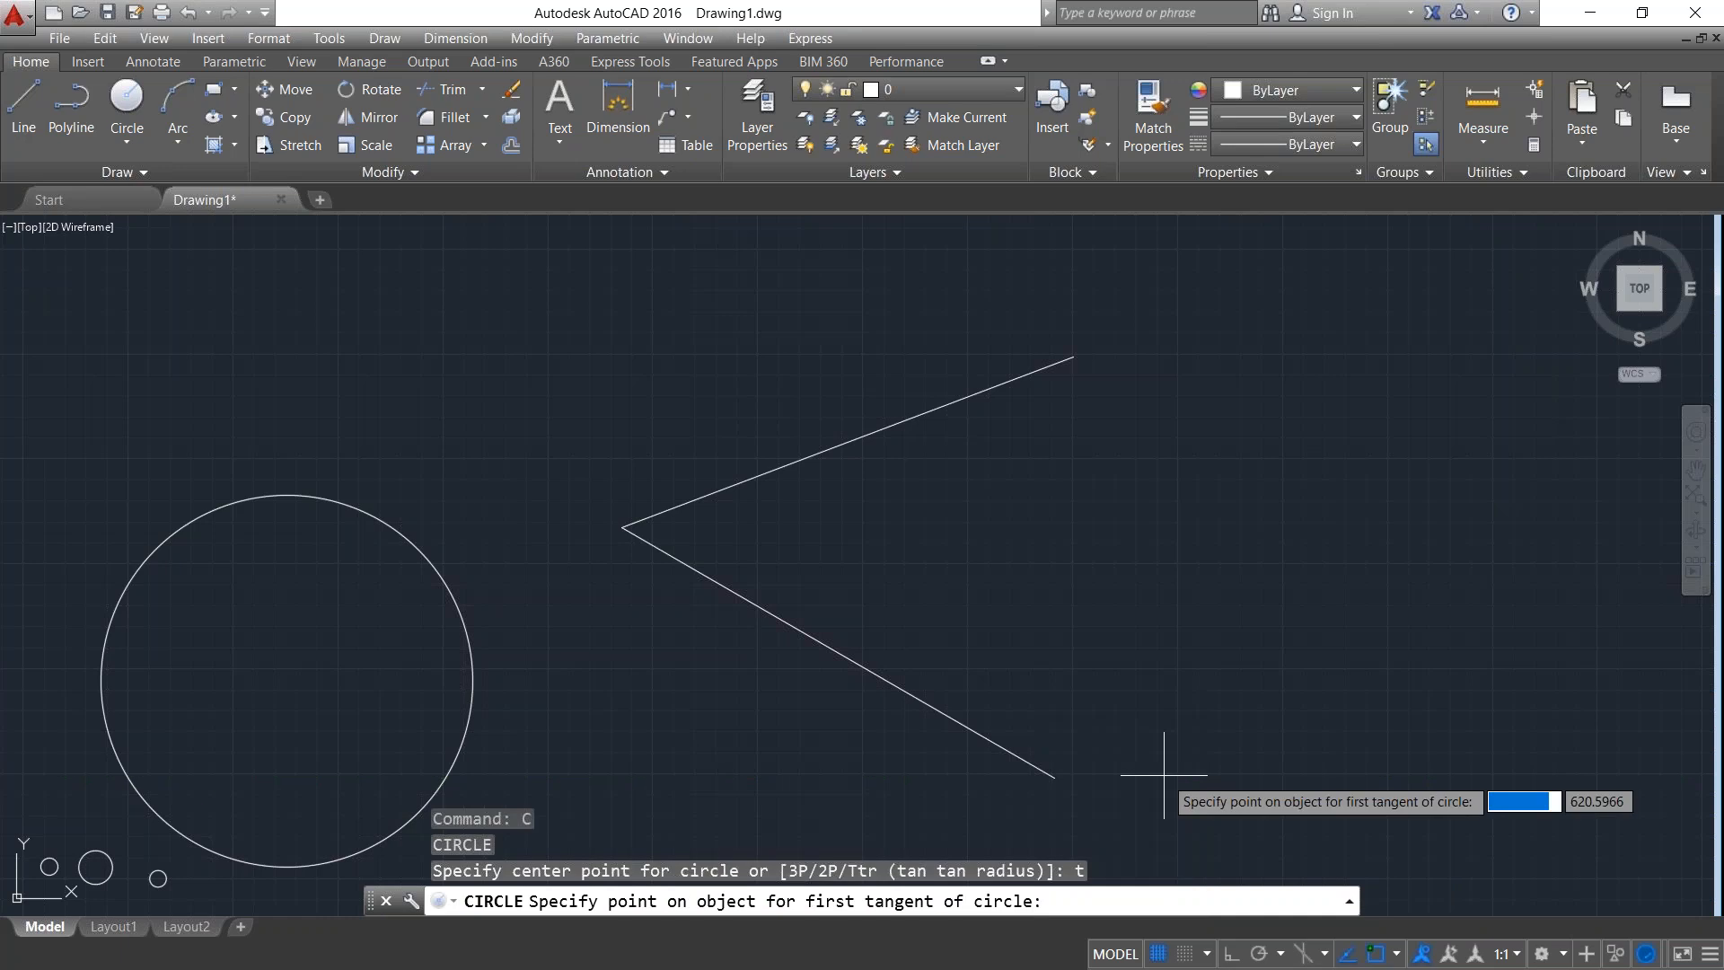
pyautogui.click(854, 438)
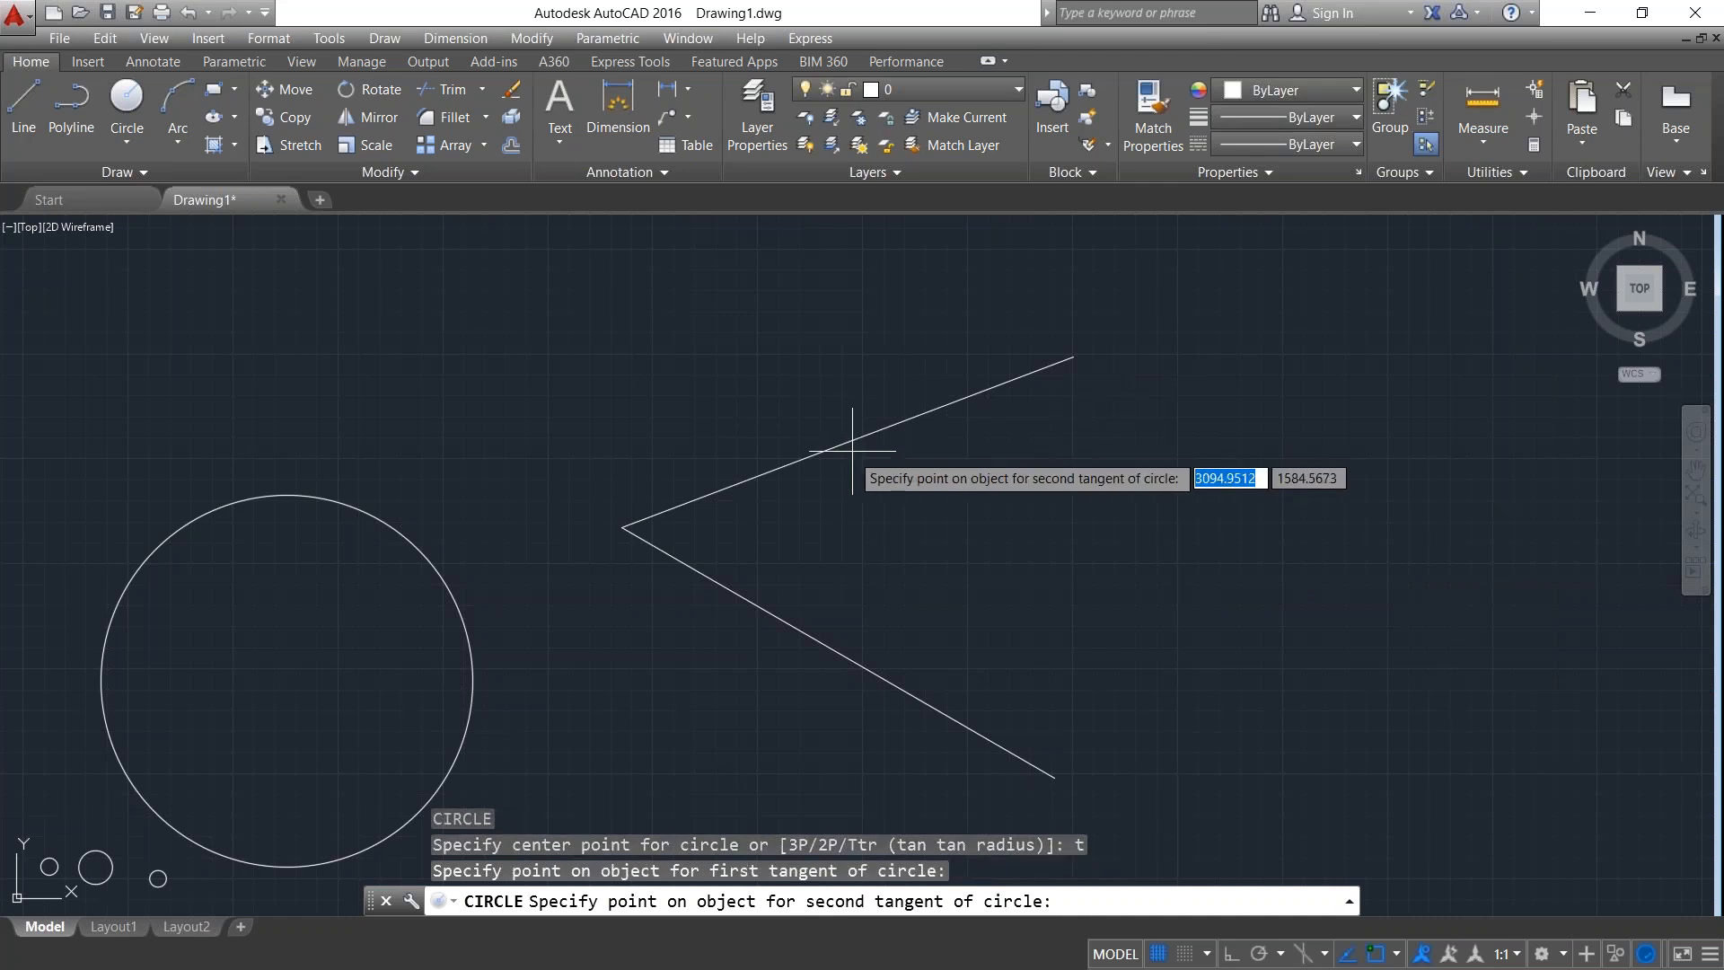
pyautogui.click(862, 667)
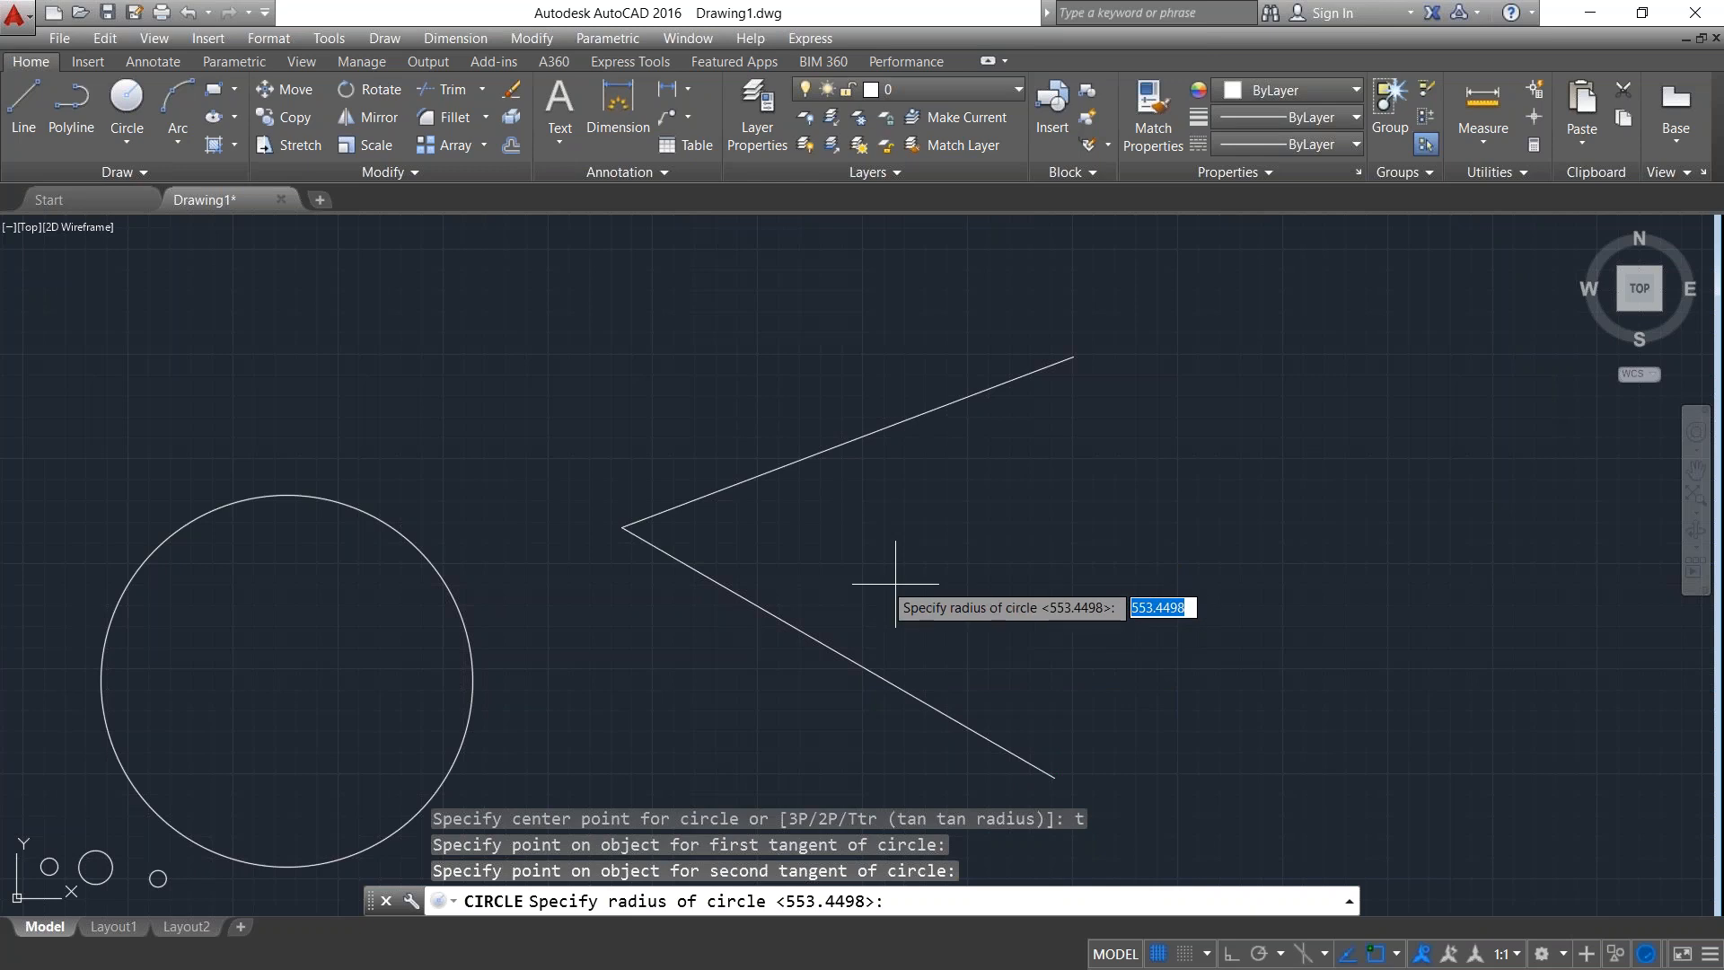
pyautogui.write('3')
pyautogui.press('Return')
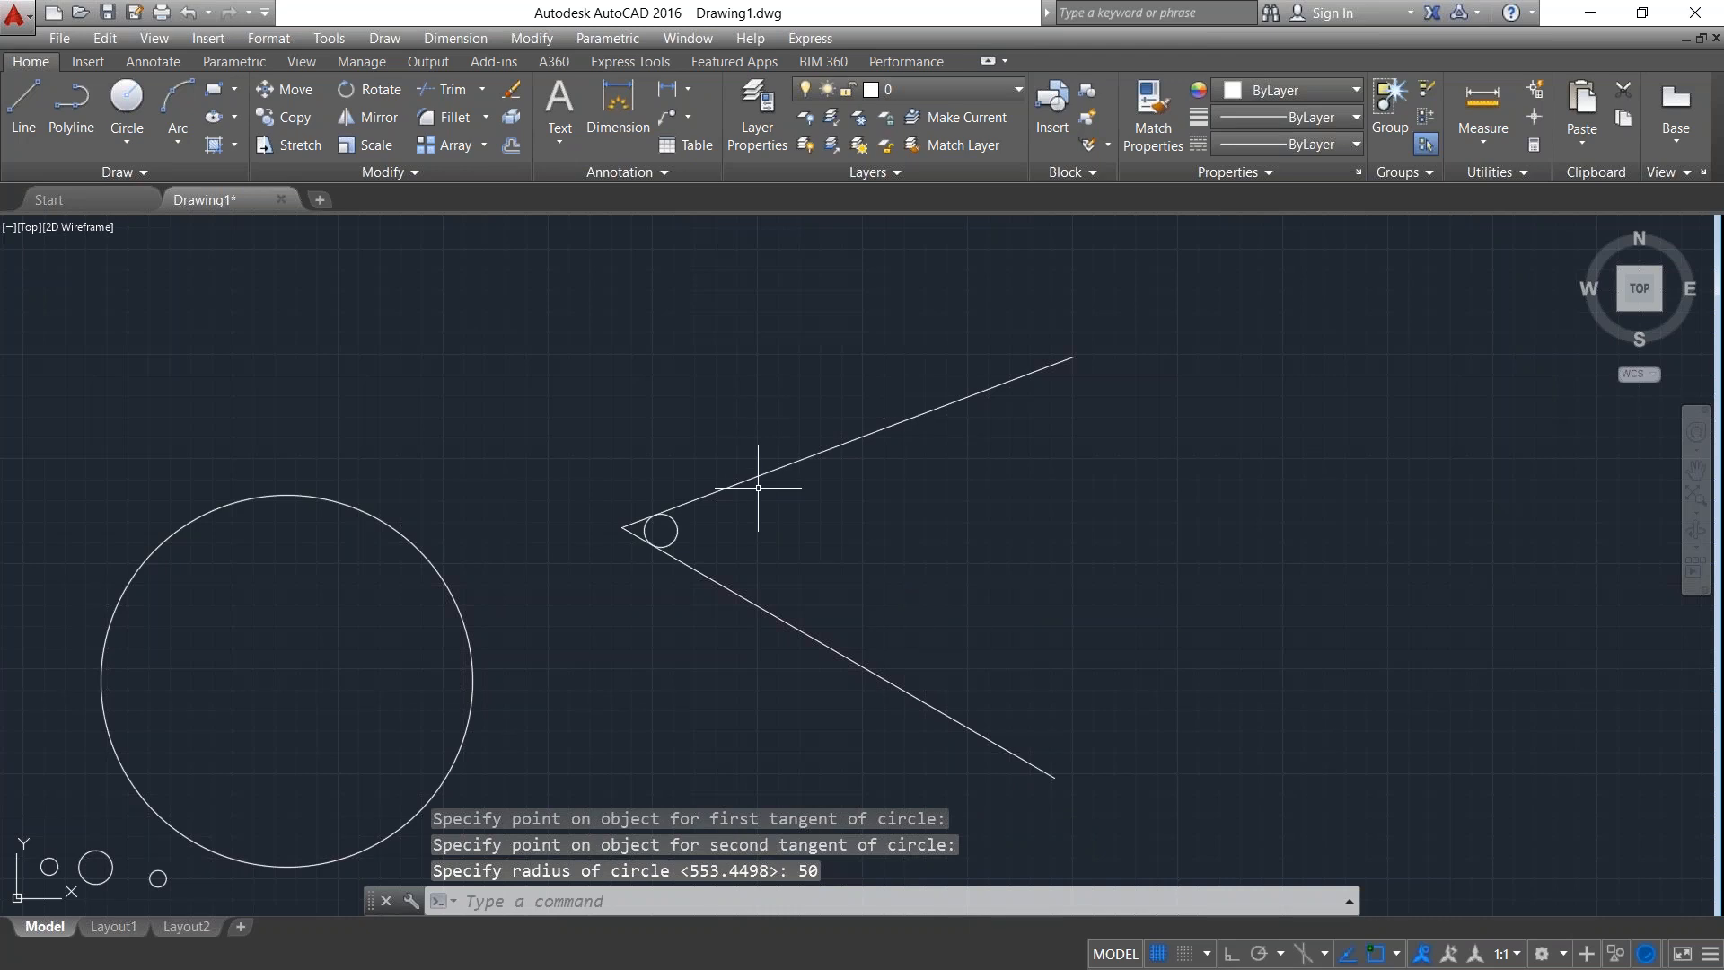
# Draw a closed triangle with three lines in the open space between the V's two lines.
pyautogui.scroll(2, 758, 488)
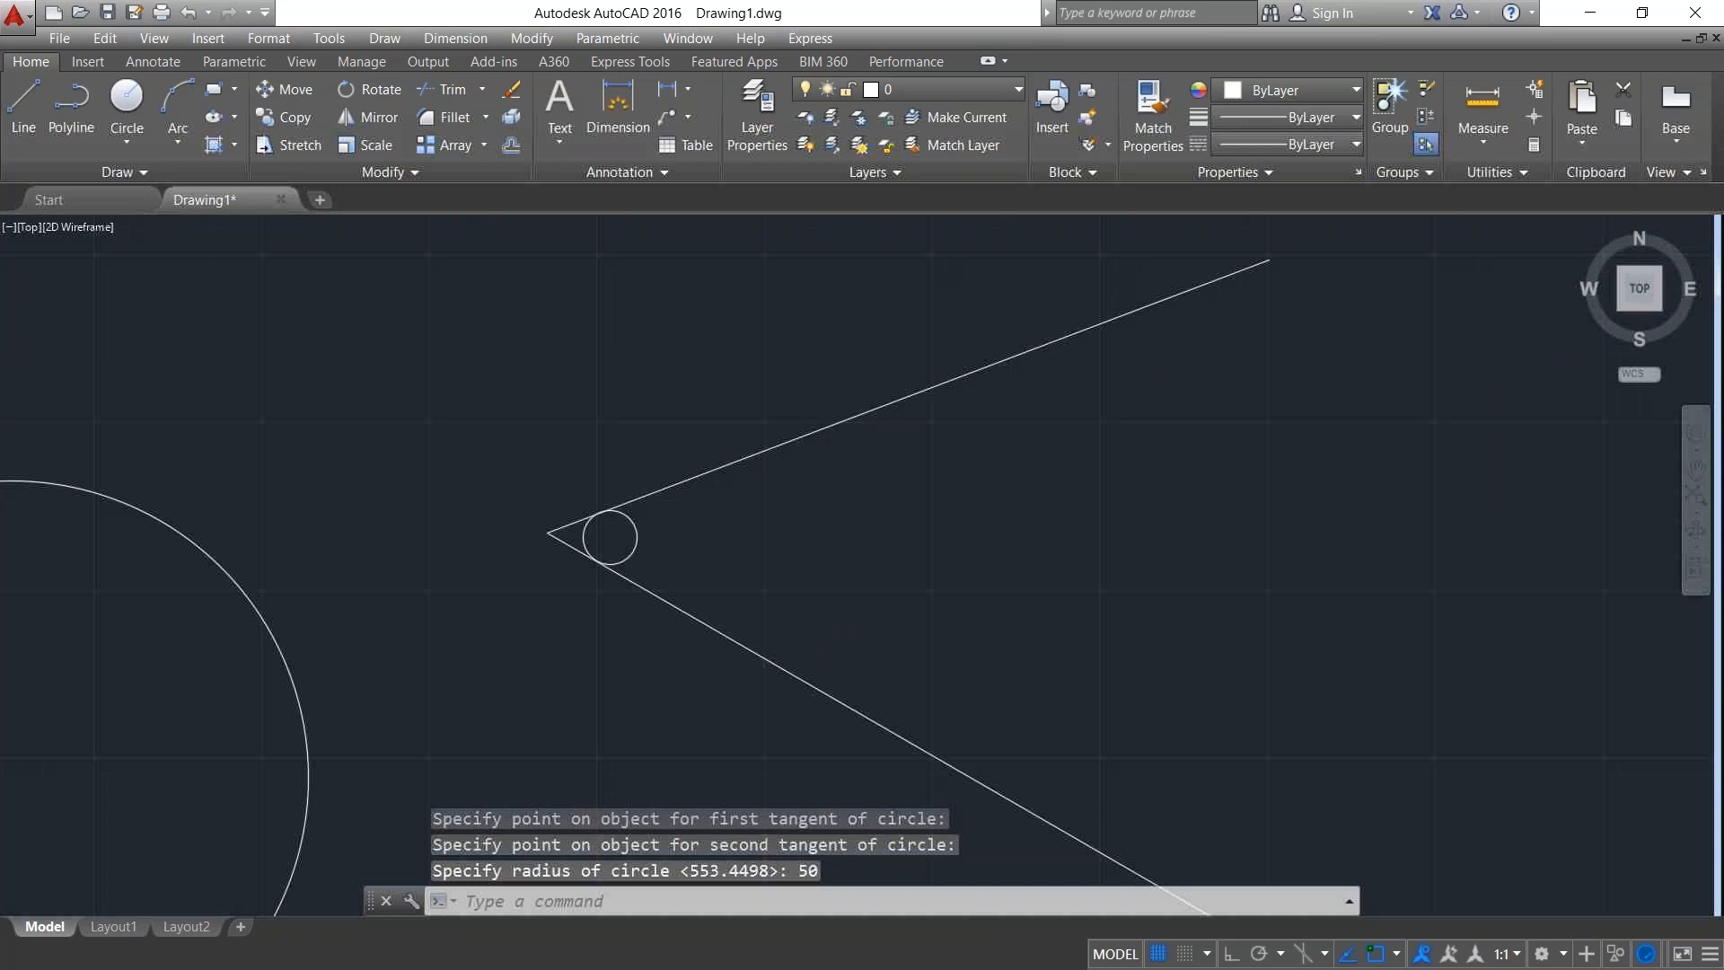
pyautogui.scroll(4, 745, 521)
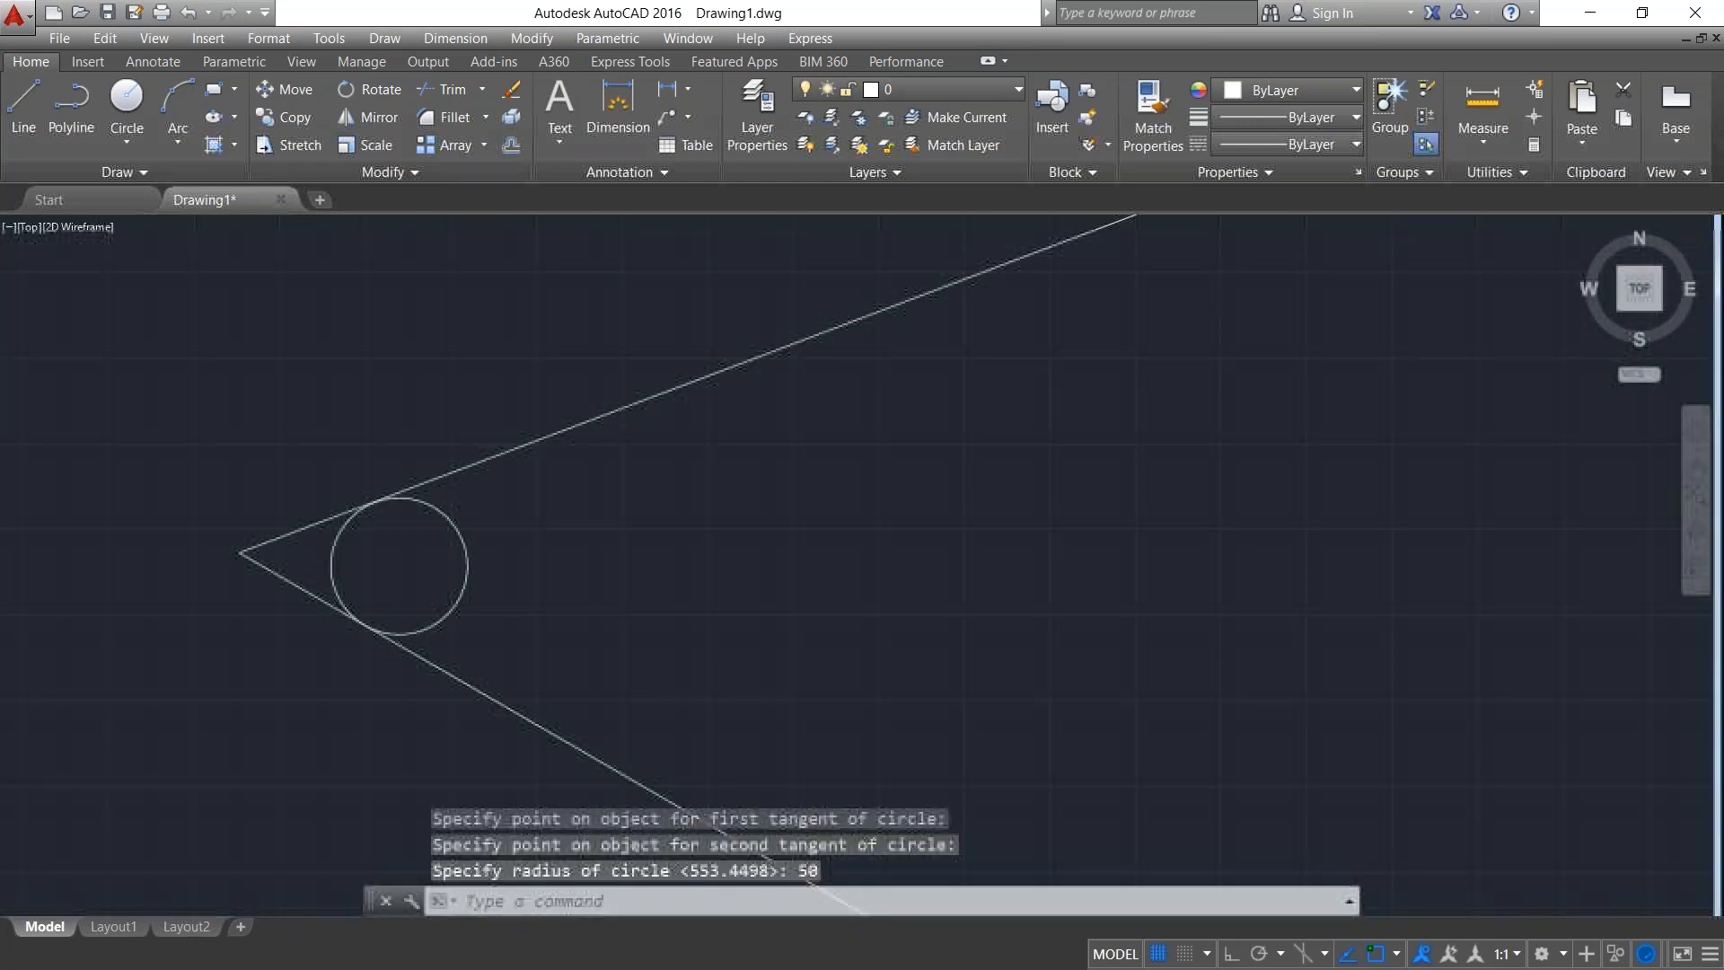
pyautogui.scroll(2, 750, 512)
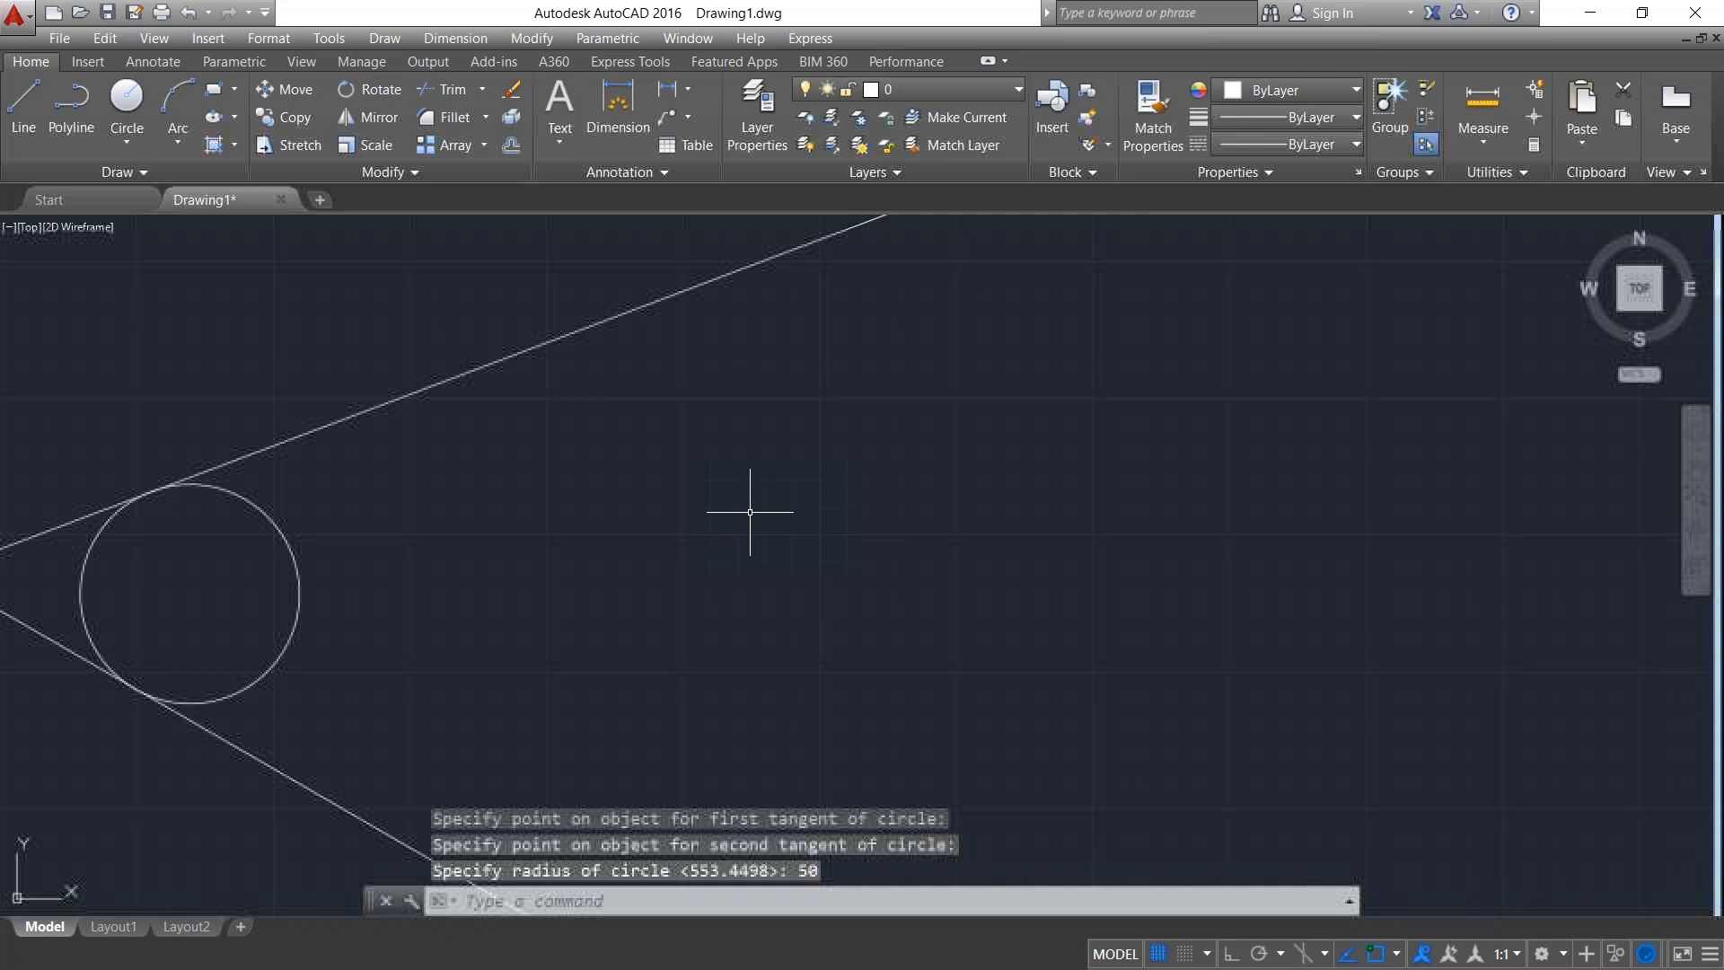
pyautogui.moveTo(155, 646); pyautogui.dragTo(365, 528, button='middle')
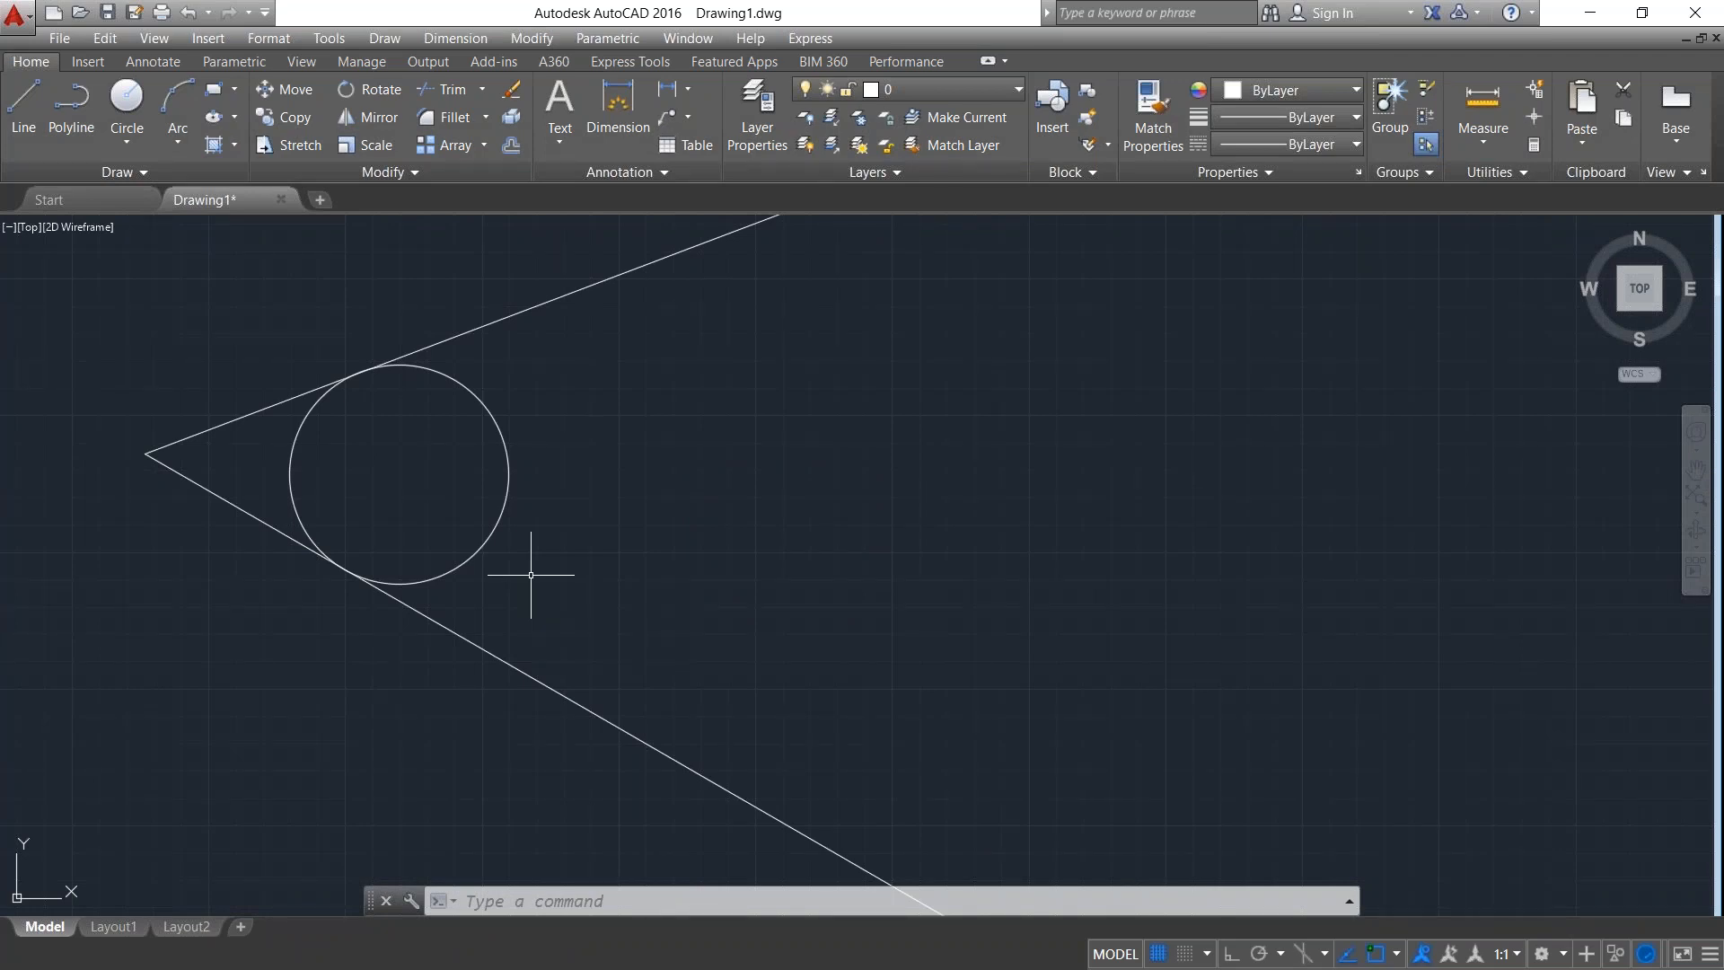
pyautogui.scroll(-2, 531, 575)
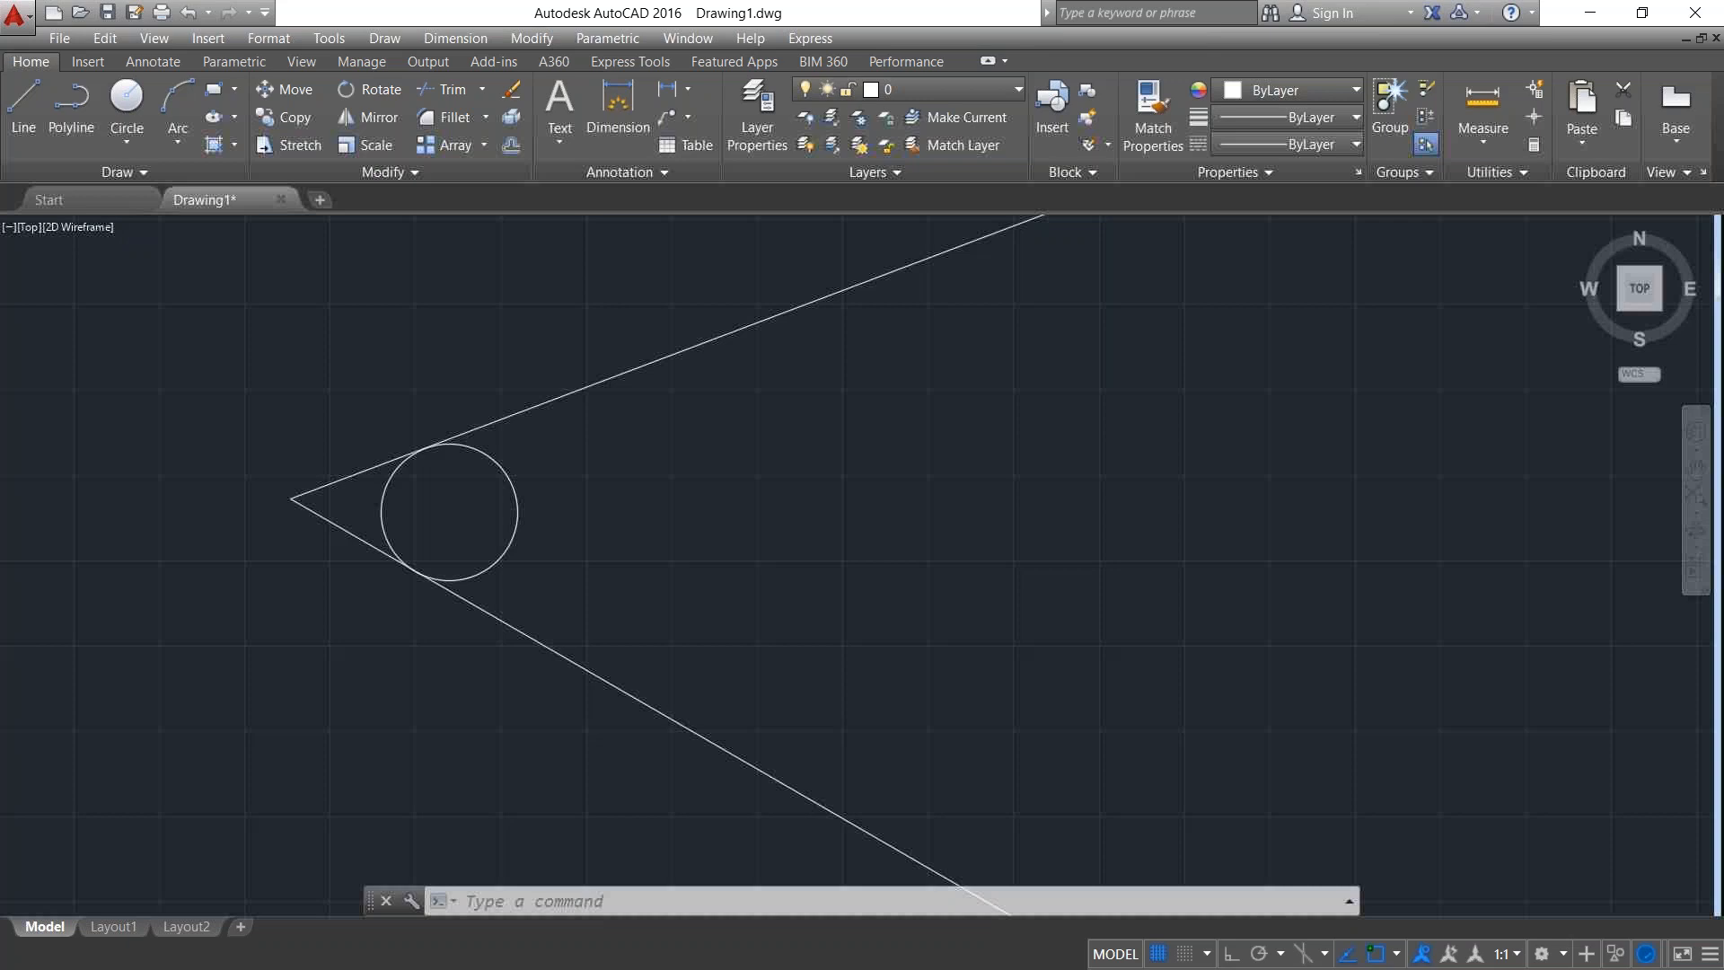
pyautogui.scroll(-3, 768, 454)
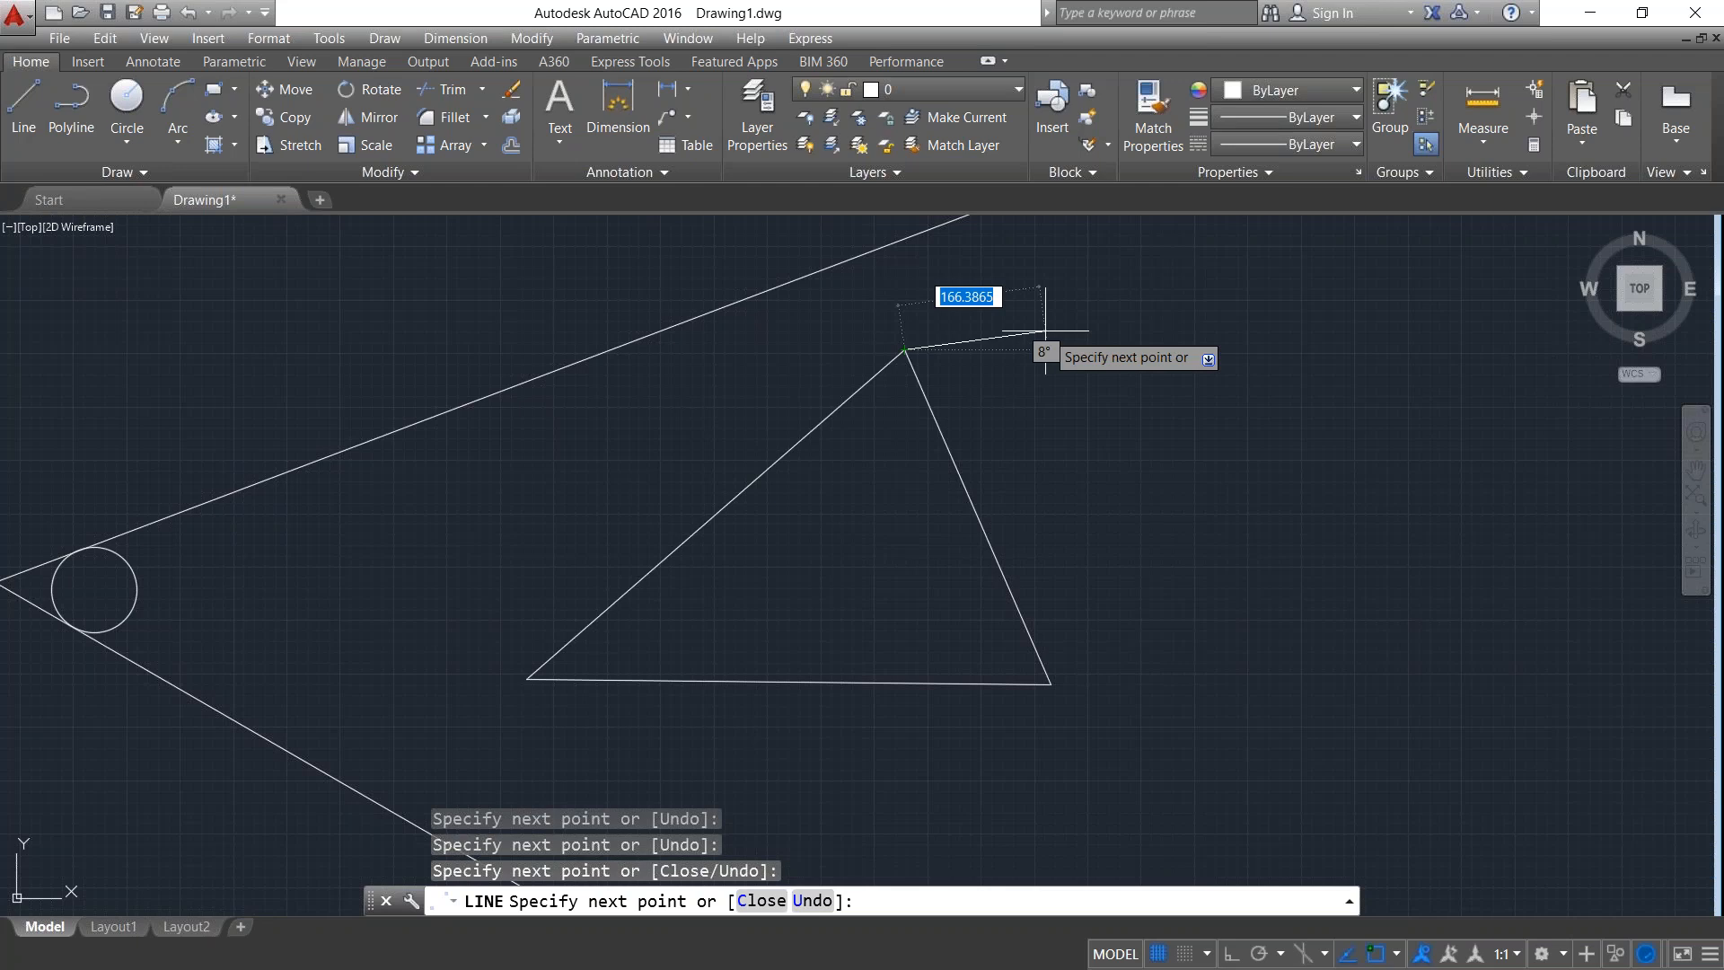
pyautogui.press('Escape')
# Draw a circle inside the triangle tangent to all three of its sides, using the Tan, Tan, Tan method.
pyautogui.write('c')
pyautogui.press('Return')
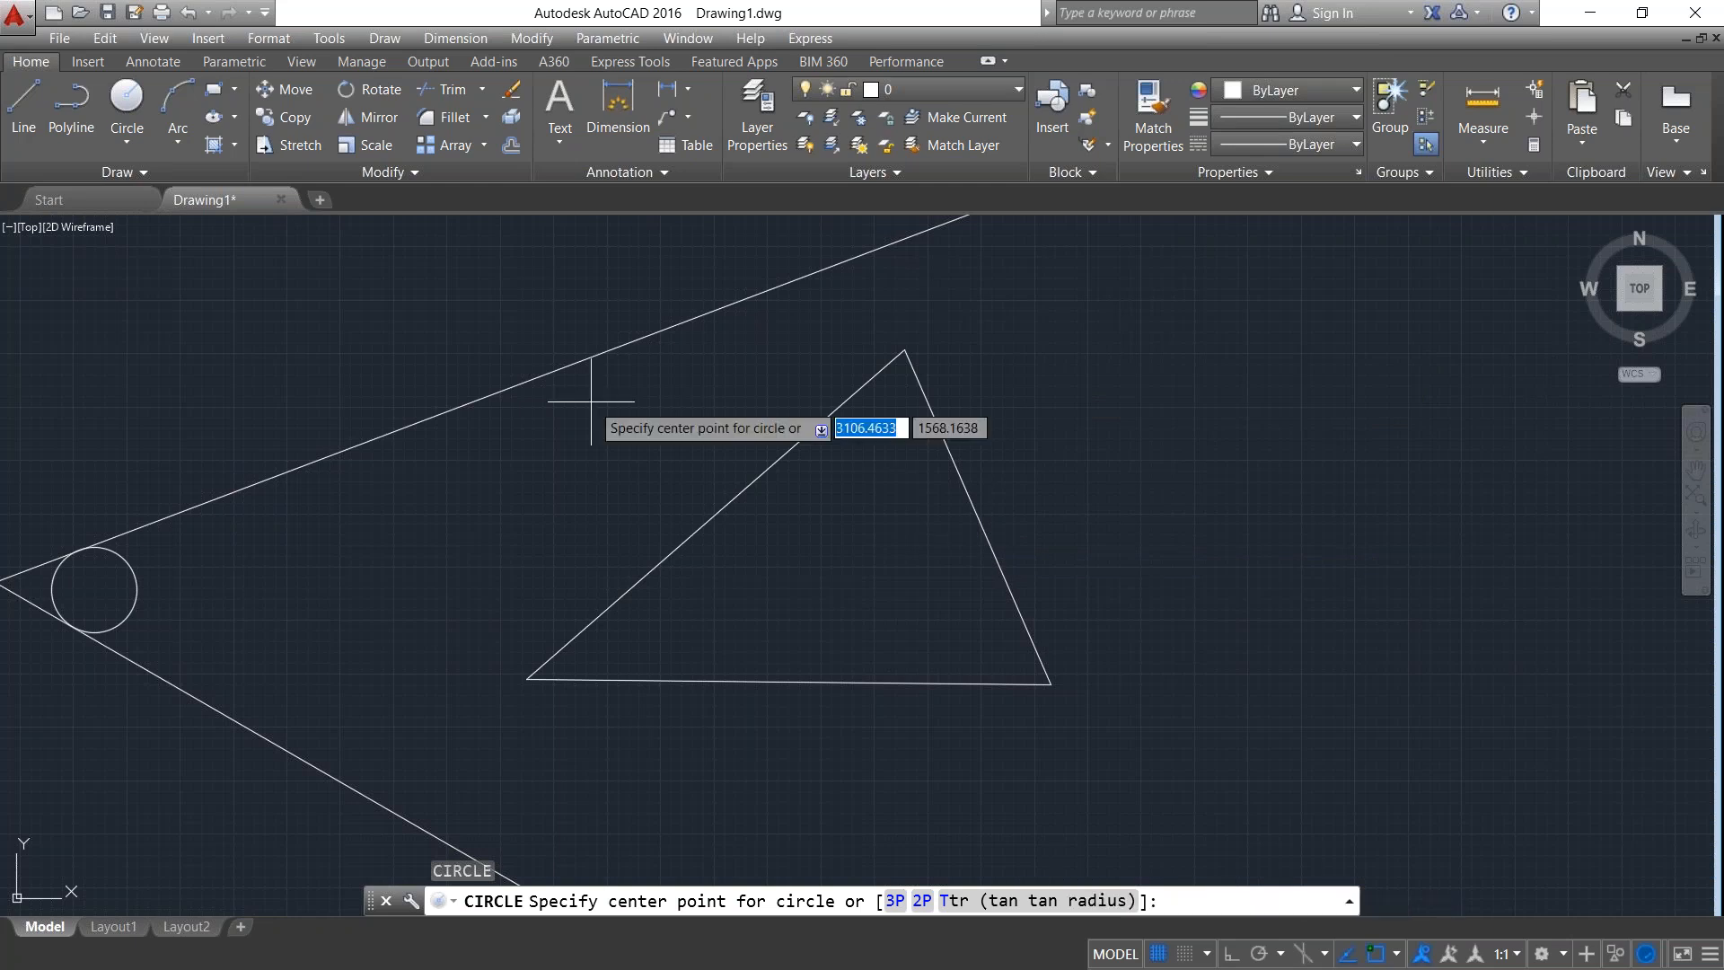
pyautogui.click(126, 93)
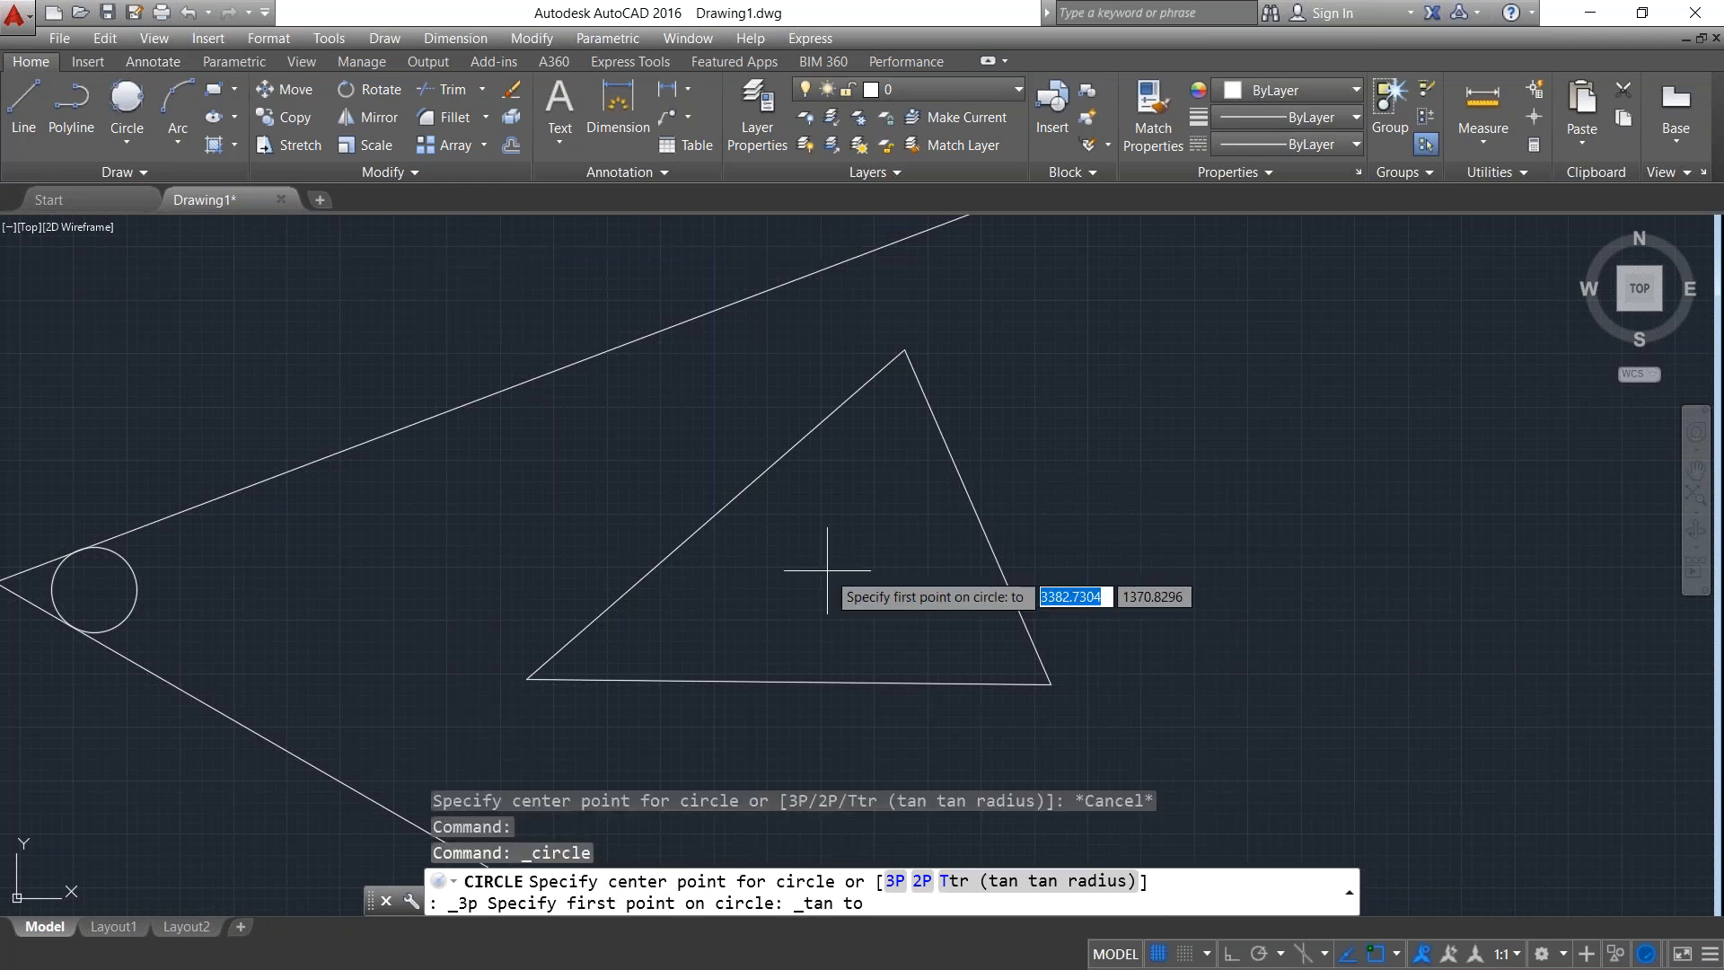
pyautogui.click(721, 512)
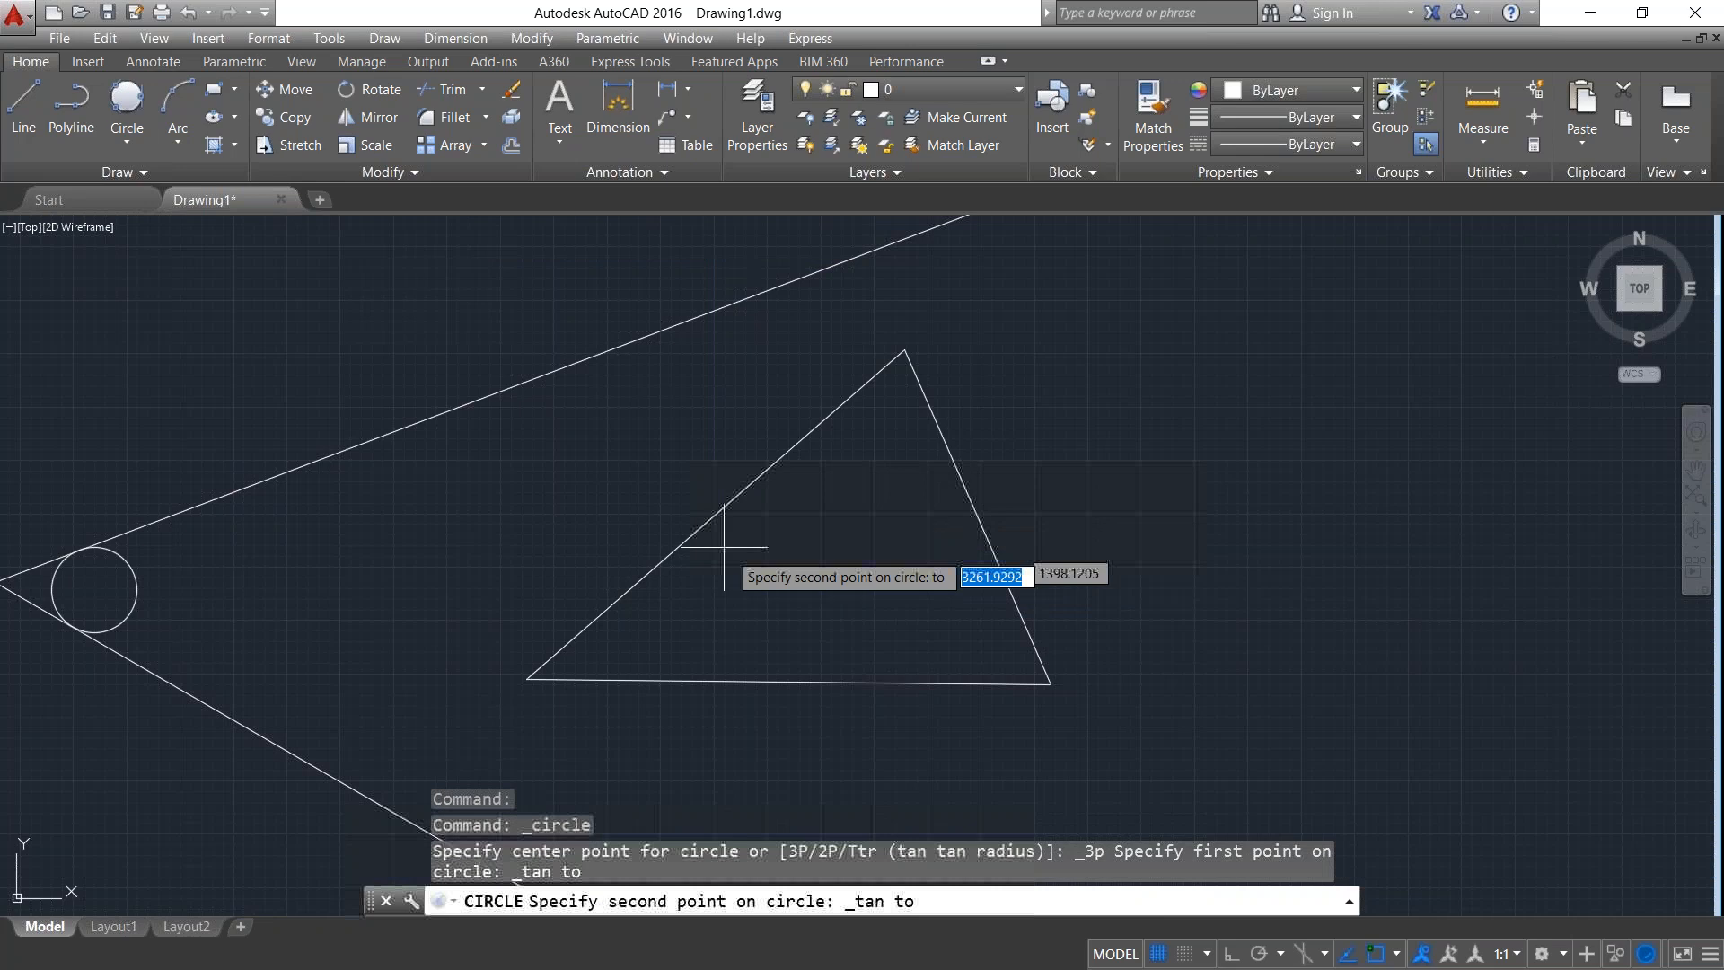
pyautogui.click(723, 546)
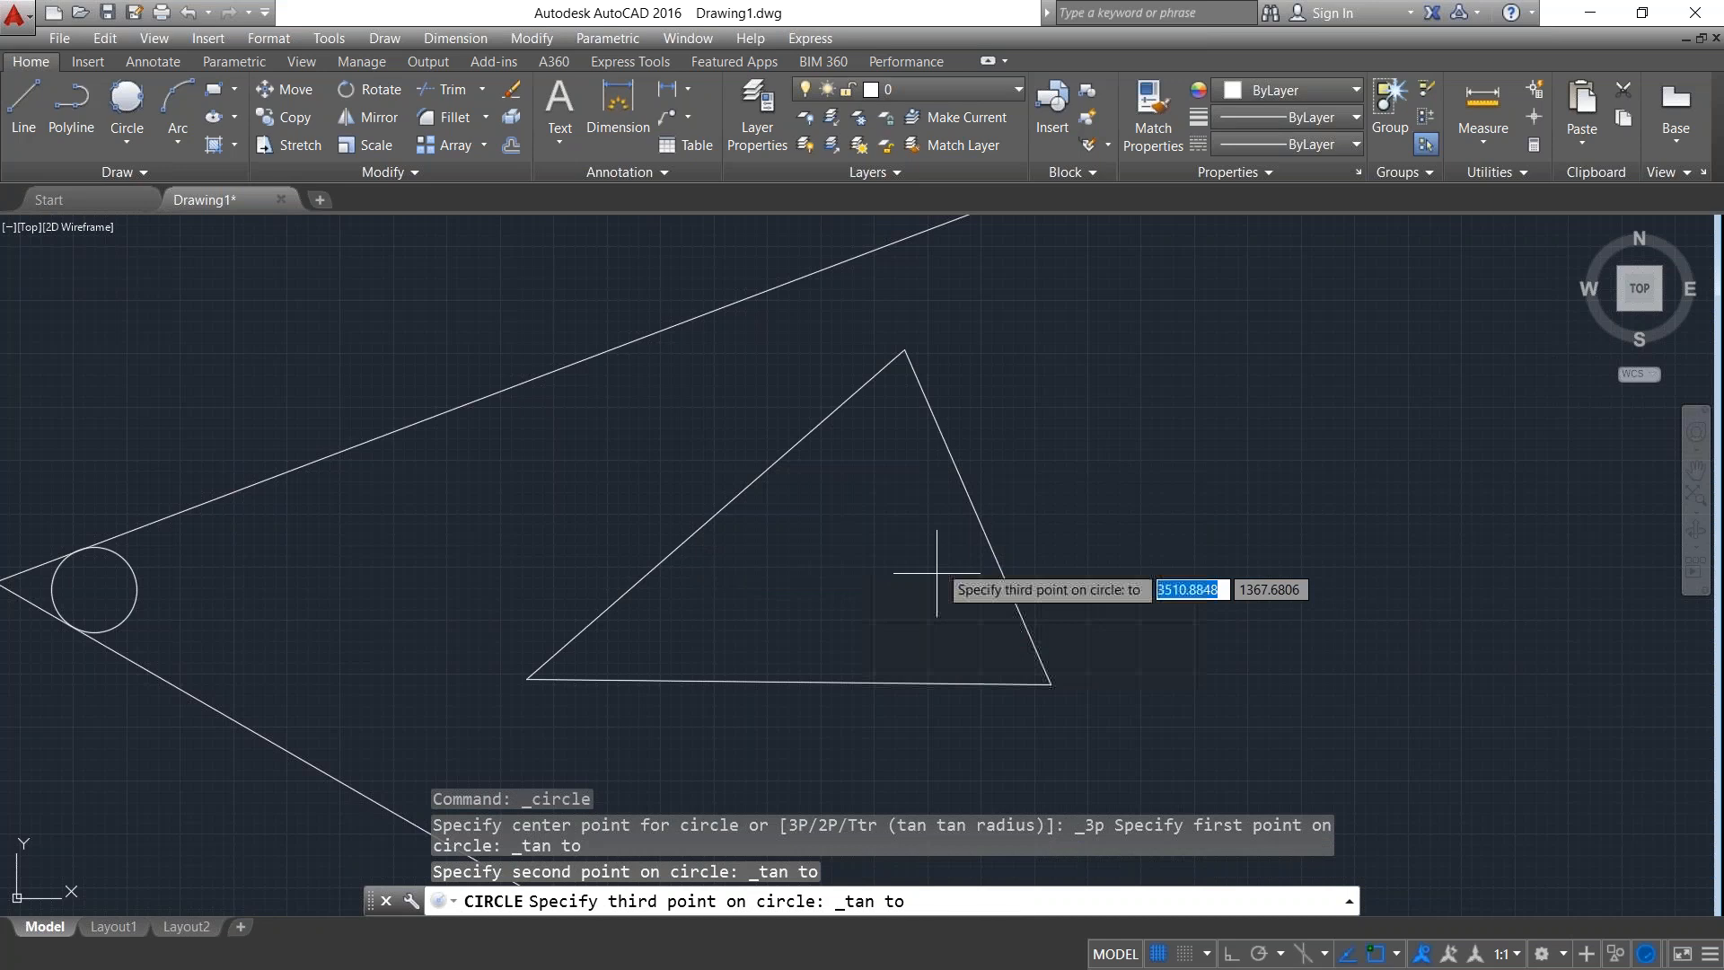
pyautogui.click(969, 500)
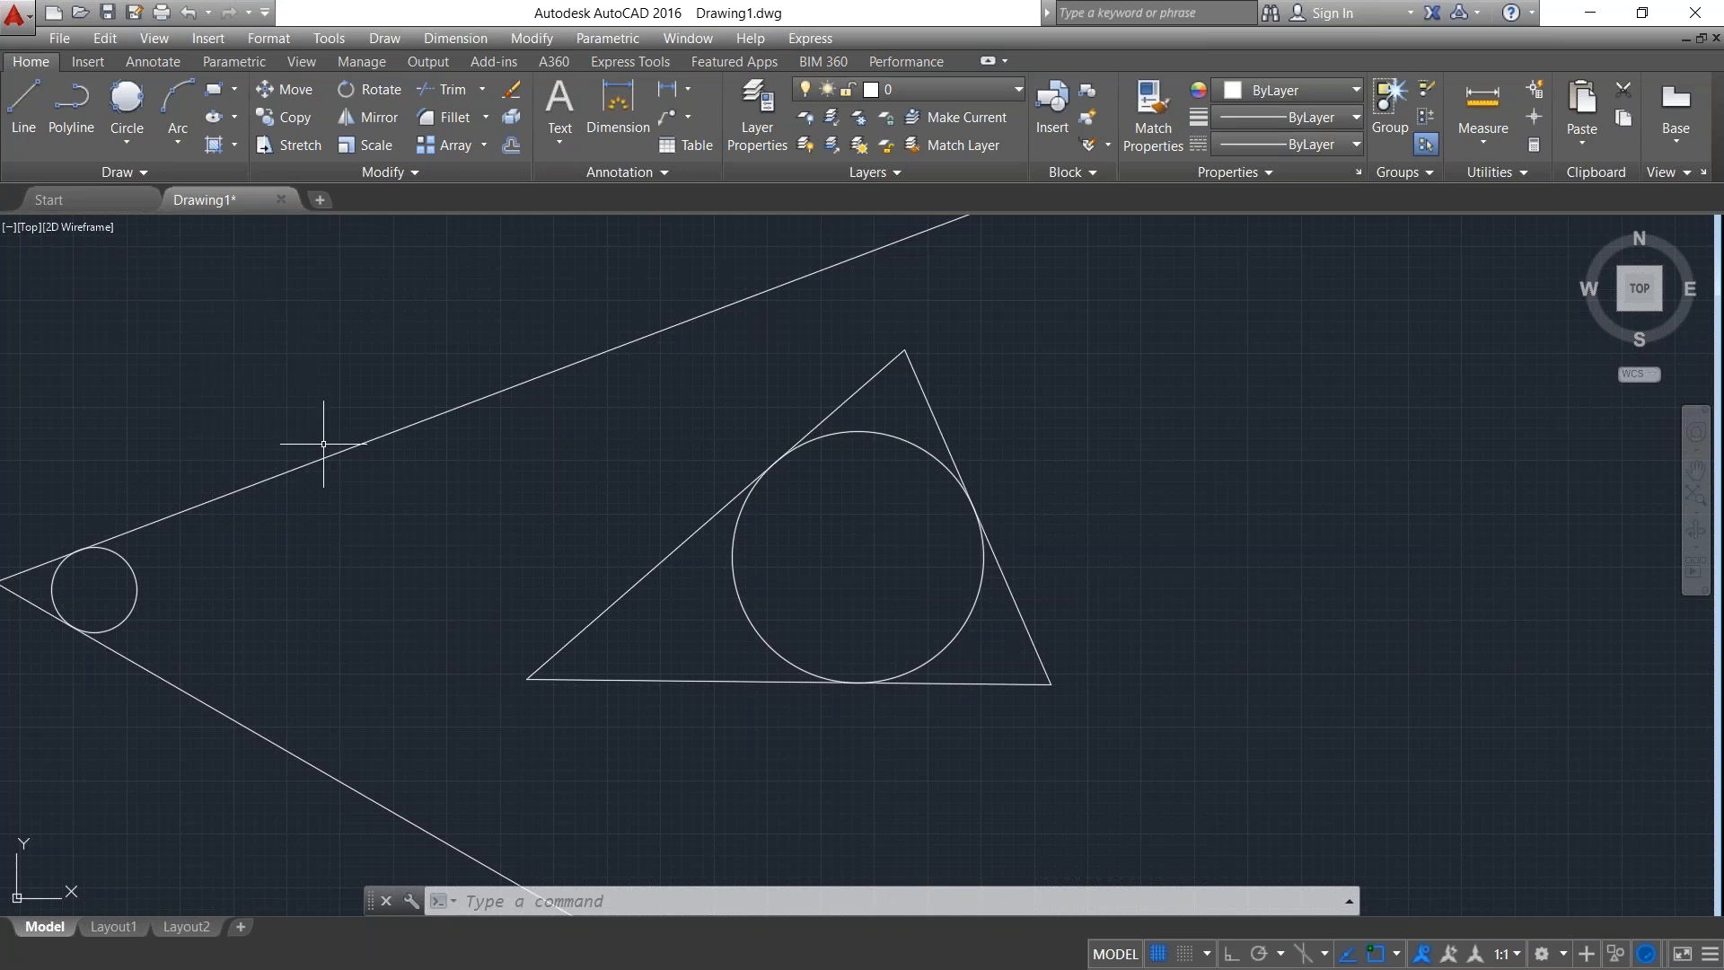
pyautogui.scroll(-4, 323, 443)
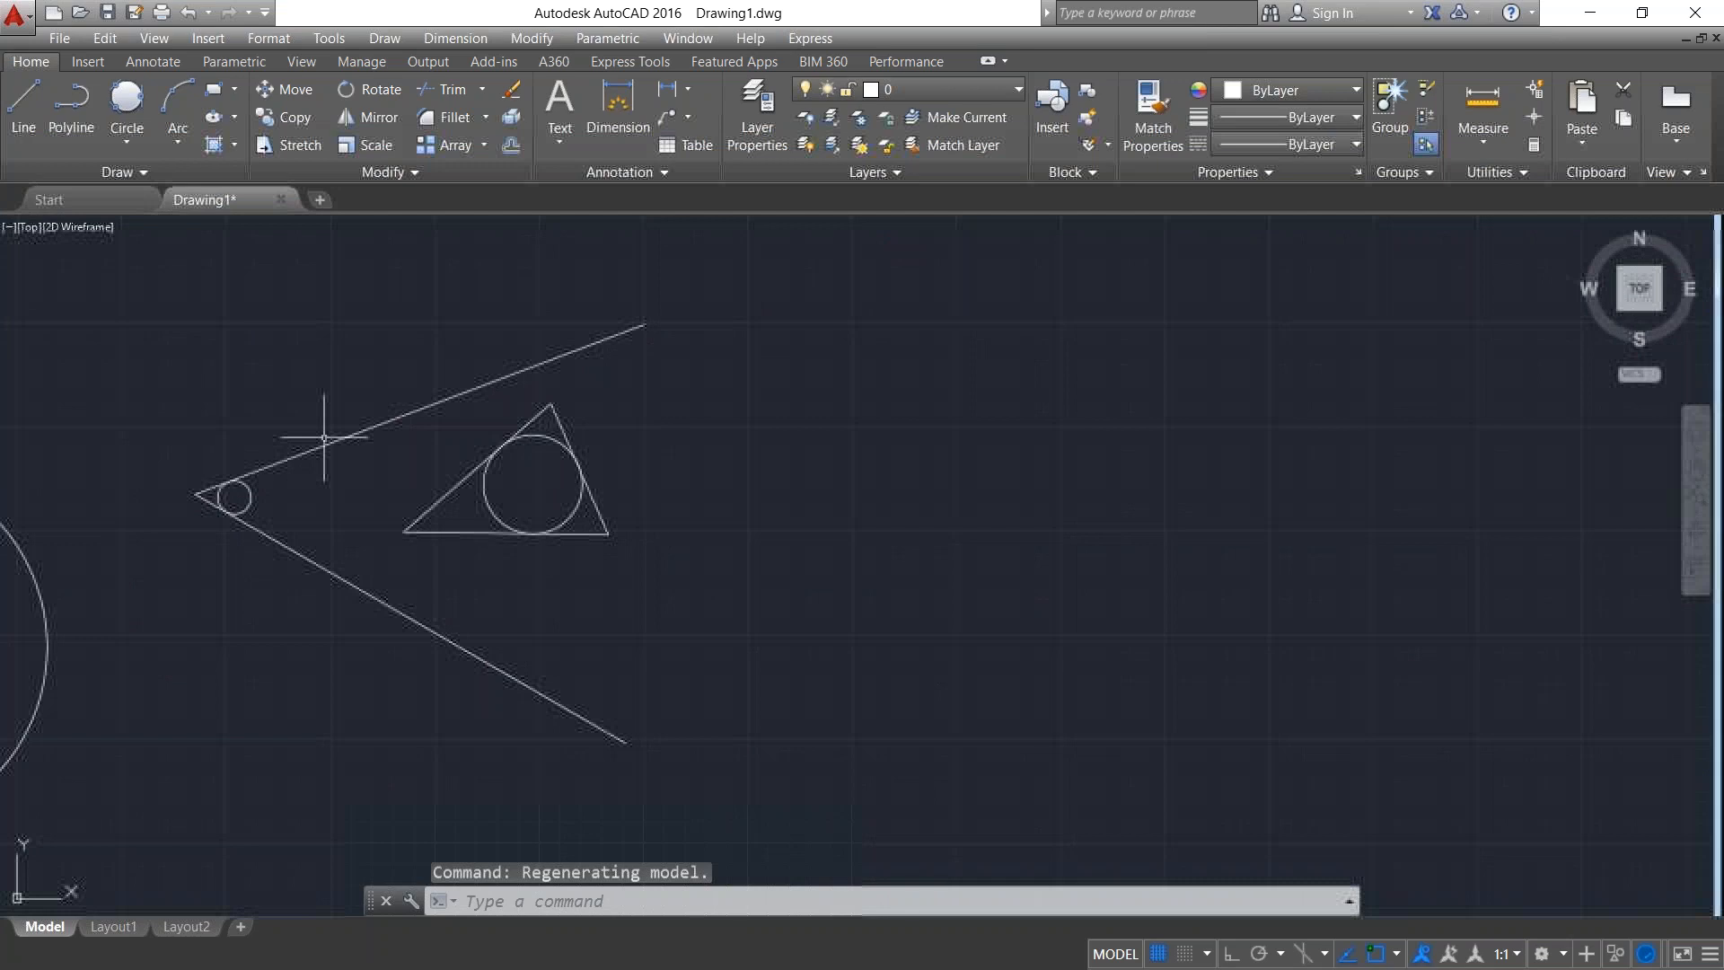